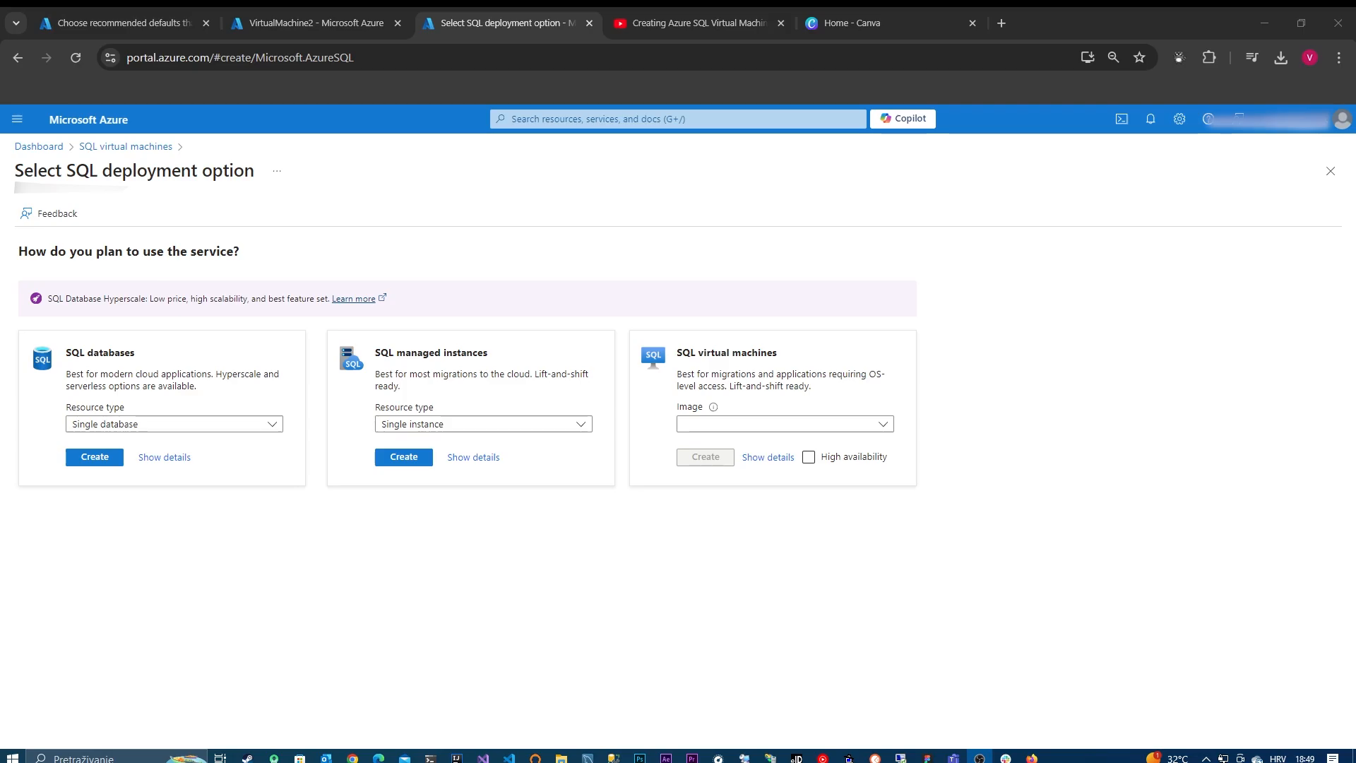
# Step: Search the portal for "sql virt" and open the list of SQL virtual machines
pyautogui.click(774, 424)
pyautogui.click(536, 116)
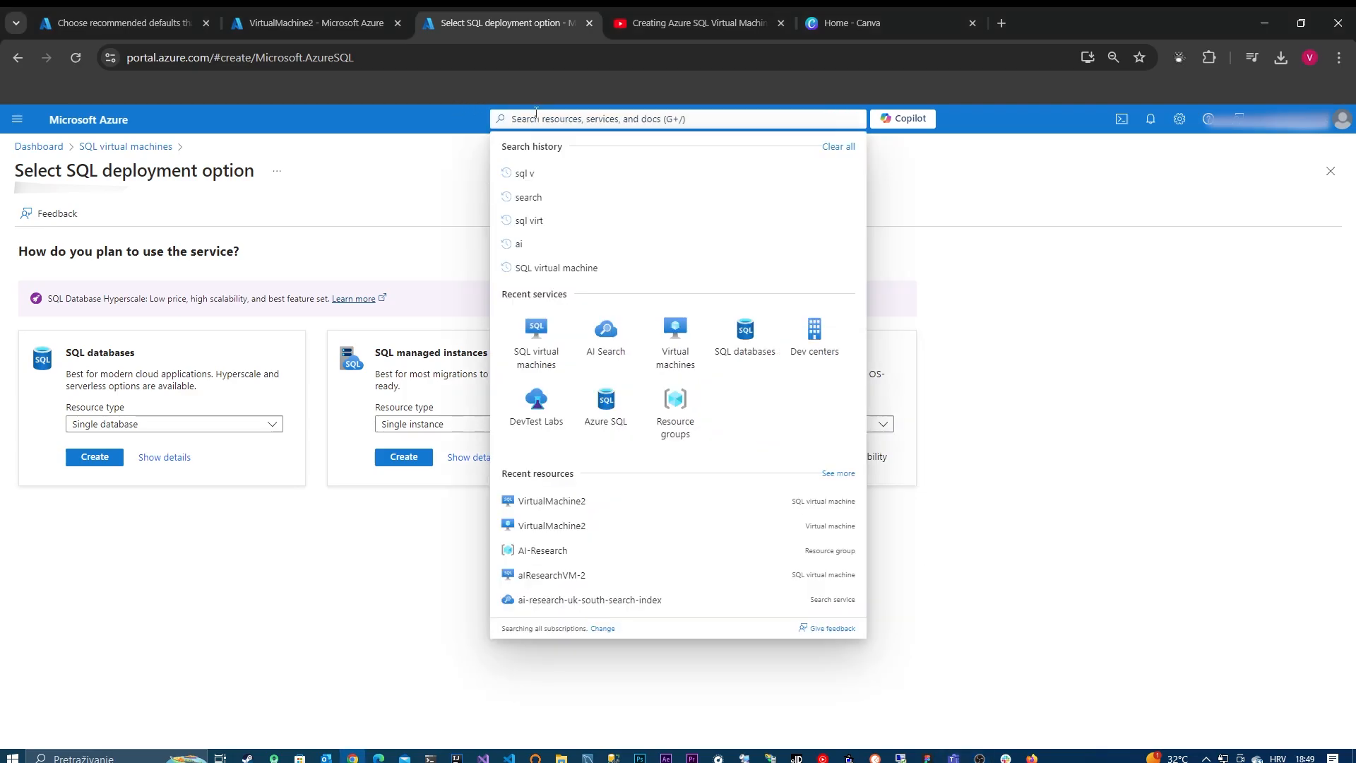
pyautogui.write('virtual ma')
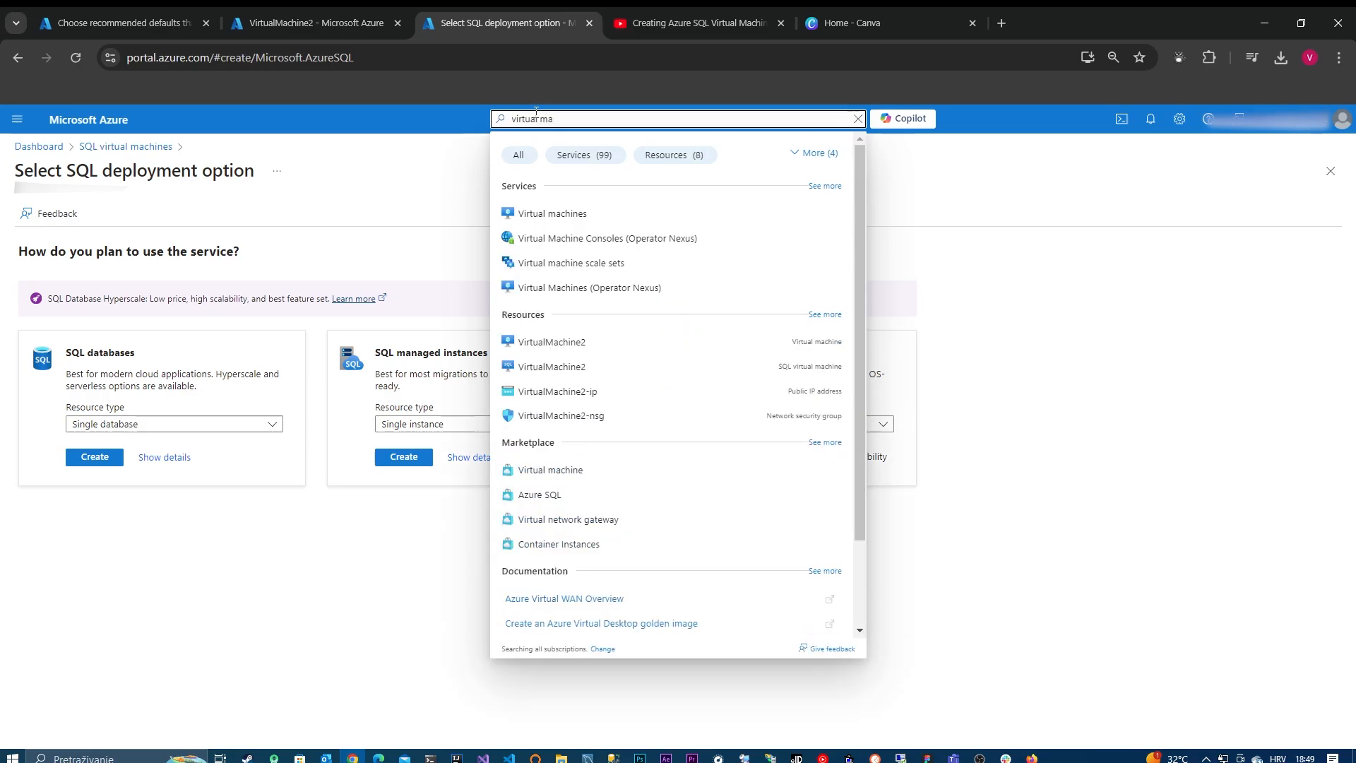
pyautogui.doubleClick(536, 115)
pyautogui.write('sq')
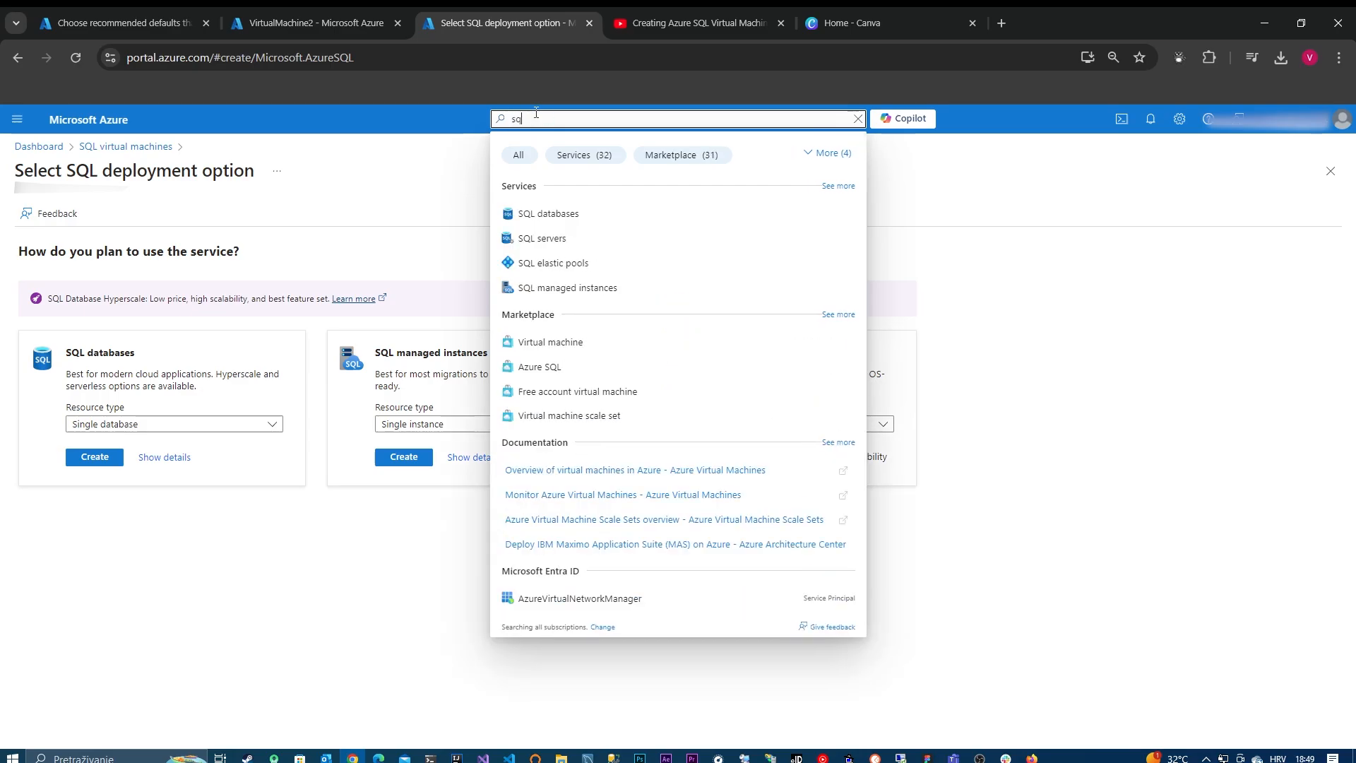
pyautogui.write('l virt')
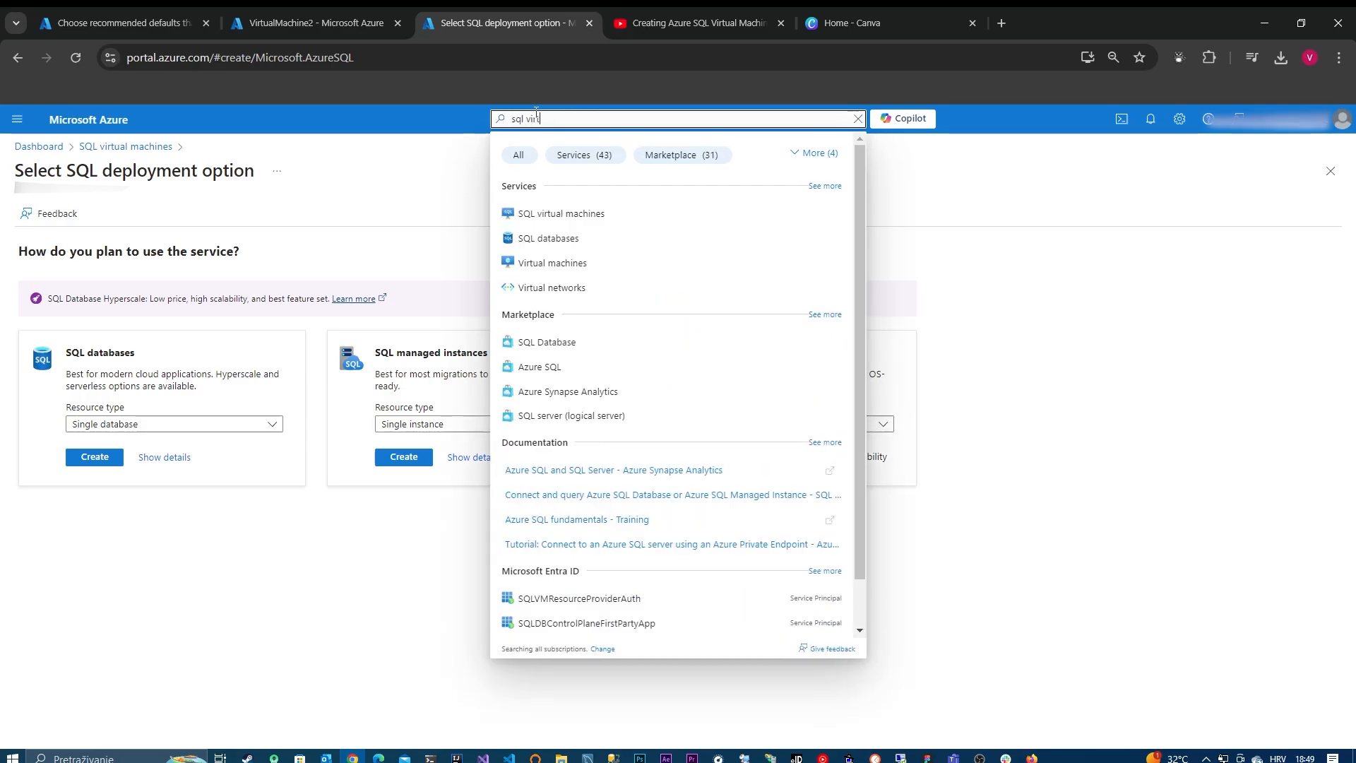
pyautogui.click(615, 213)
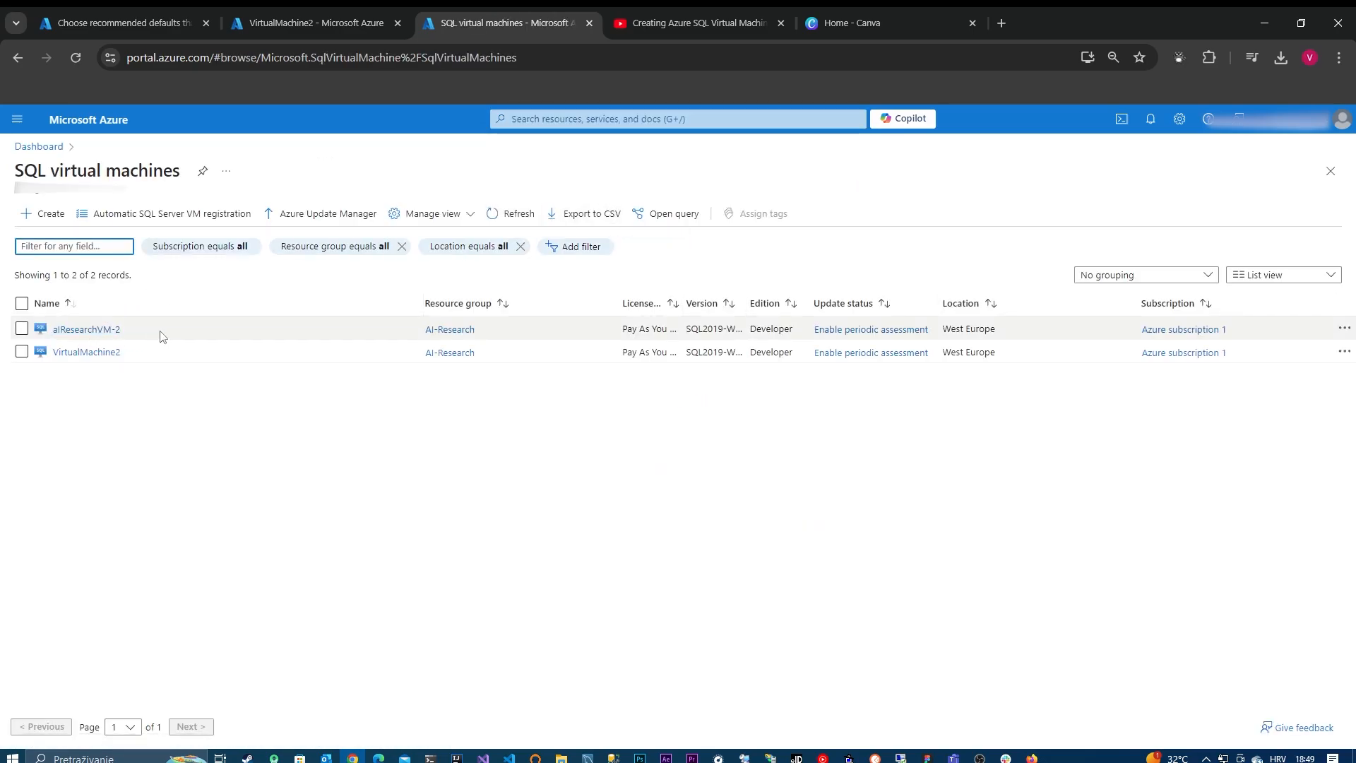
# Step: Find the AI Search service by searching for "azure search" and start creating a new search service
pyautogui.click(585, 120)
pyautogui.write('a')
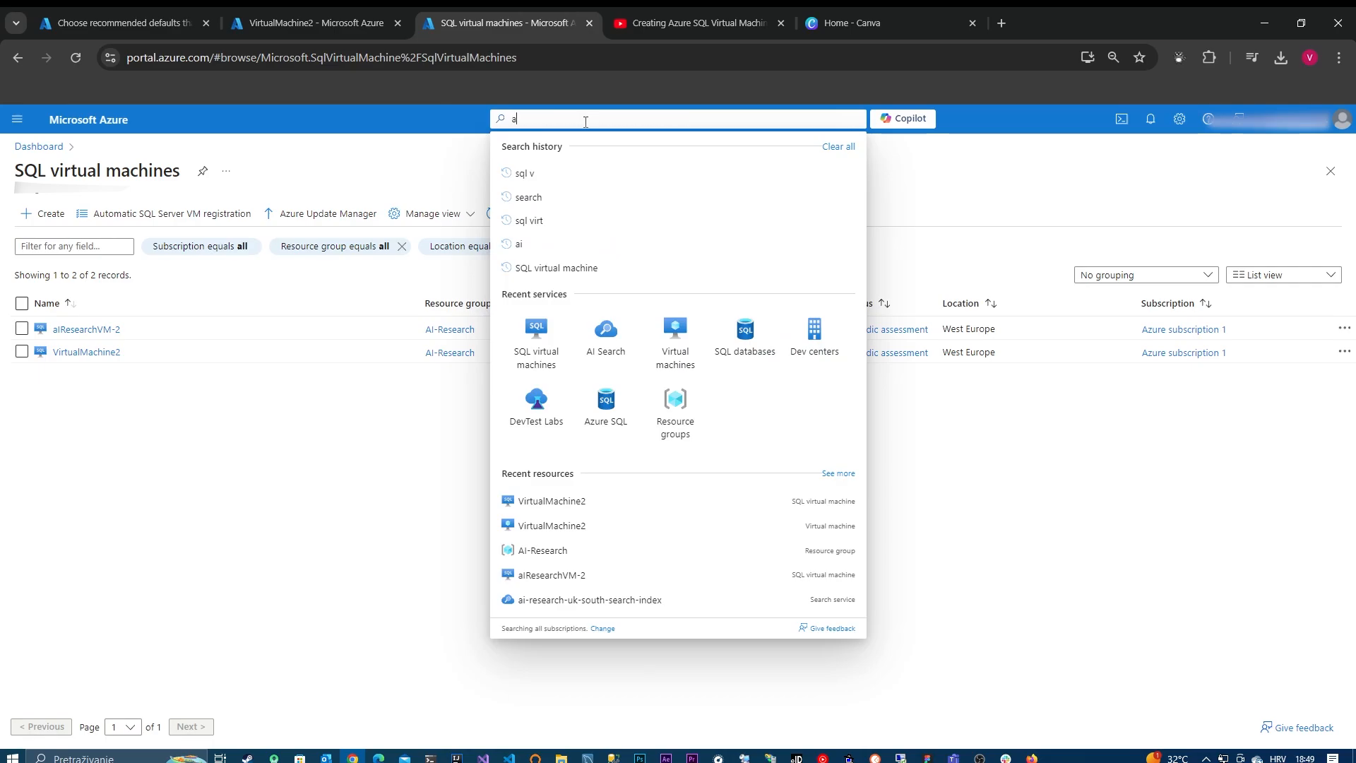
pyautogui.write('zure search')
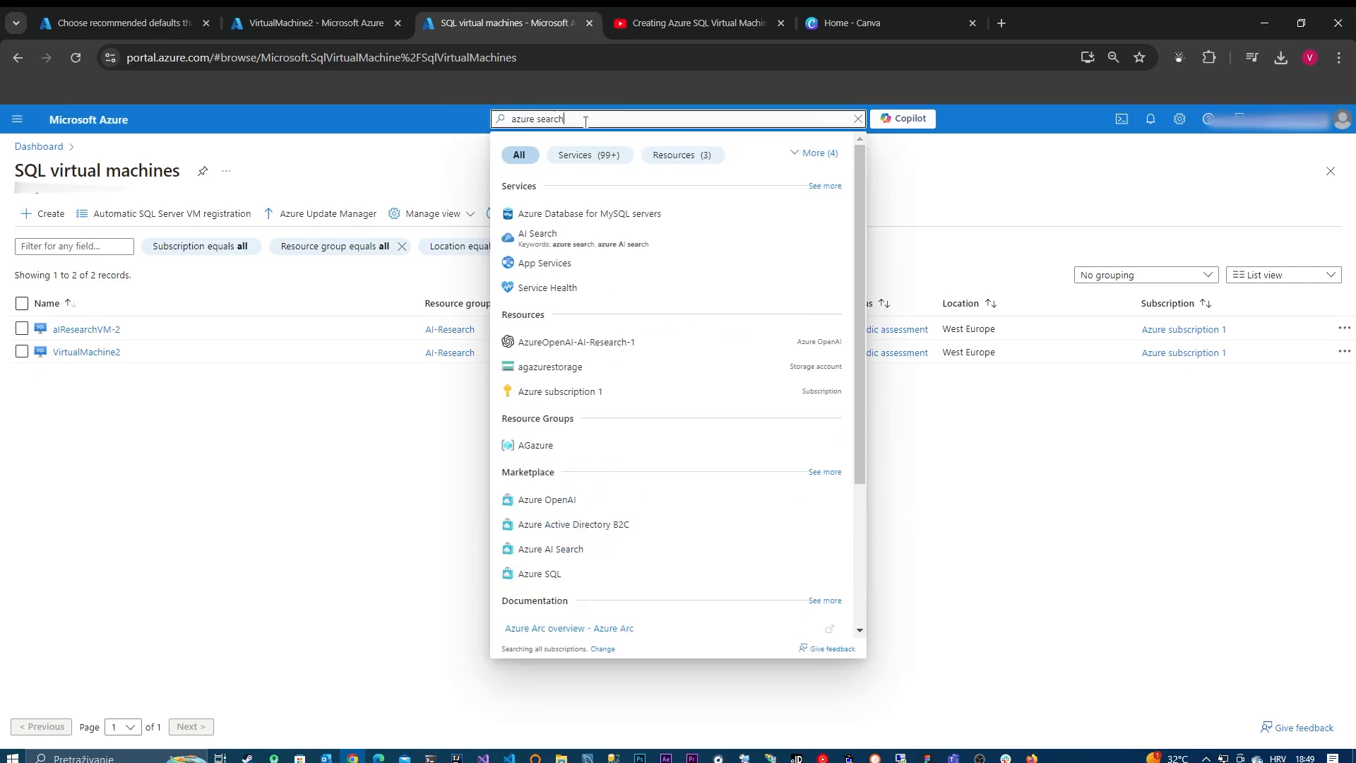
pyautogui.click(595, 215)
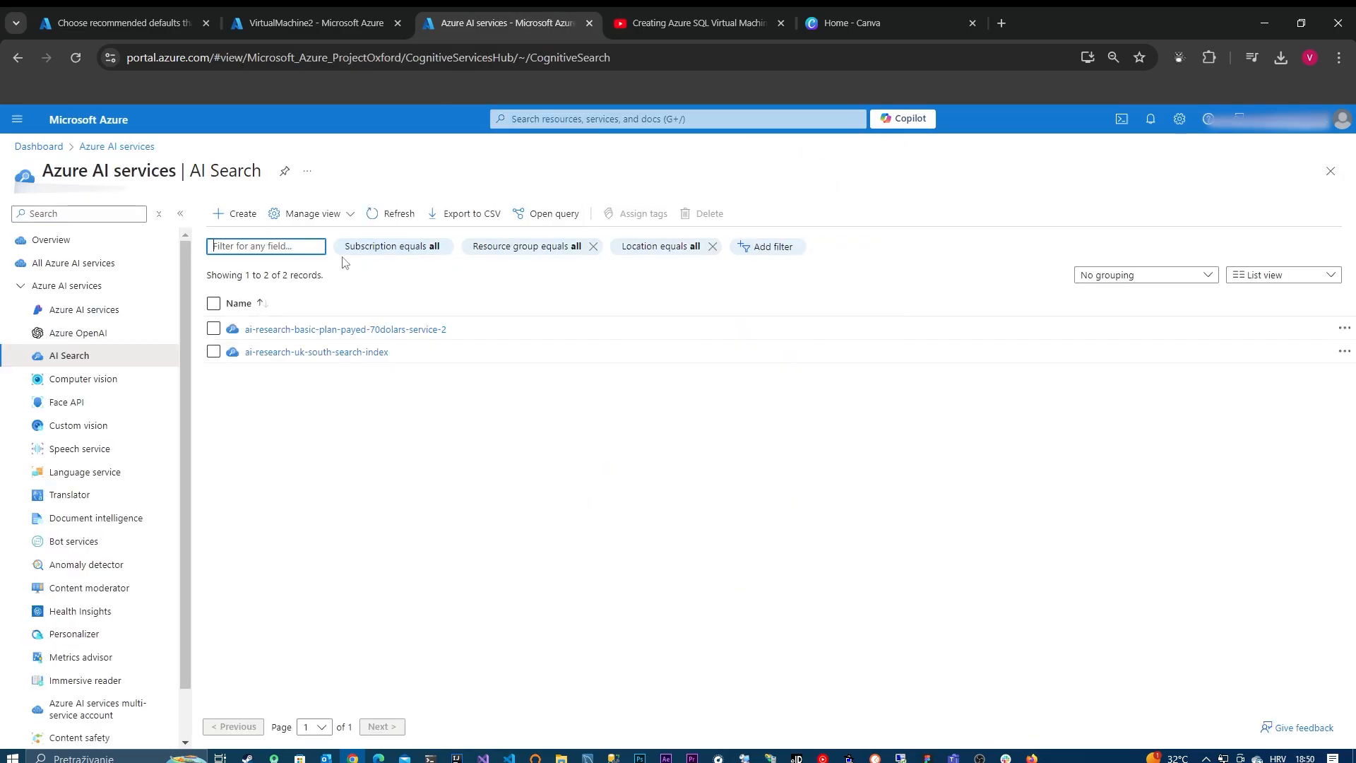
pyautogui.click(236, 214)
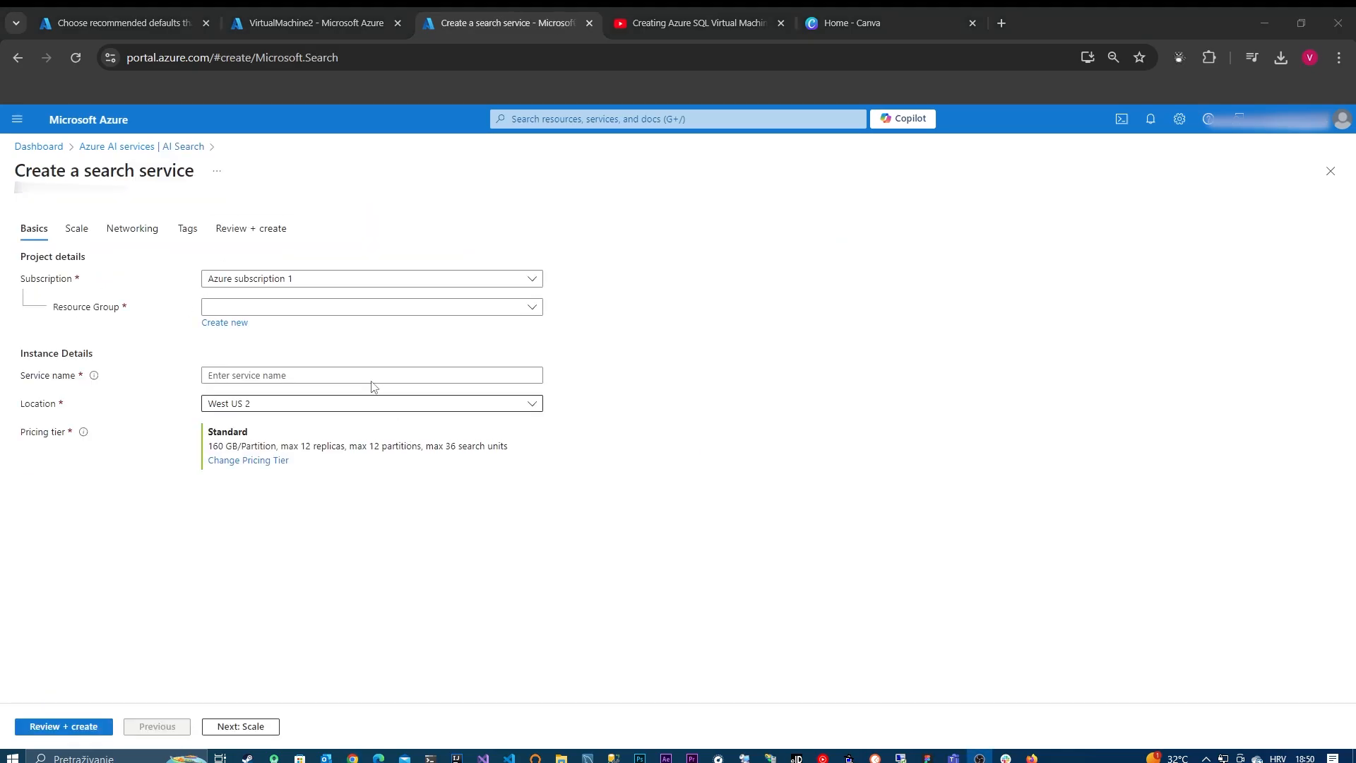
# Step: Assign the search service to the AI-Research resource group and name it test-vl1
pyautogui.click(296, 306)
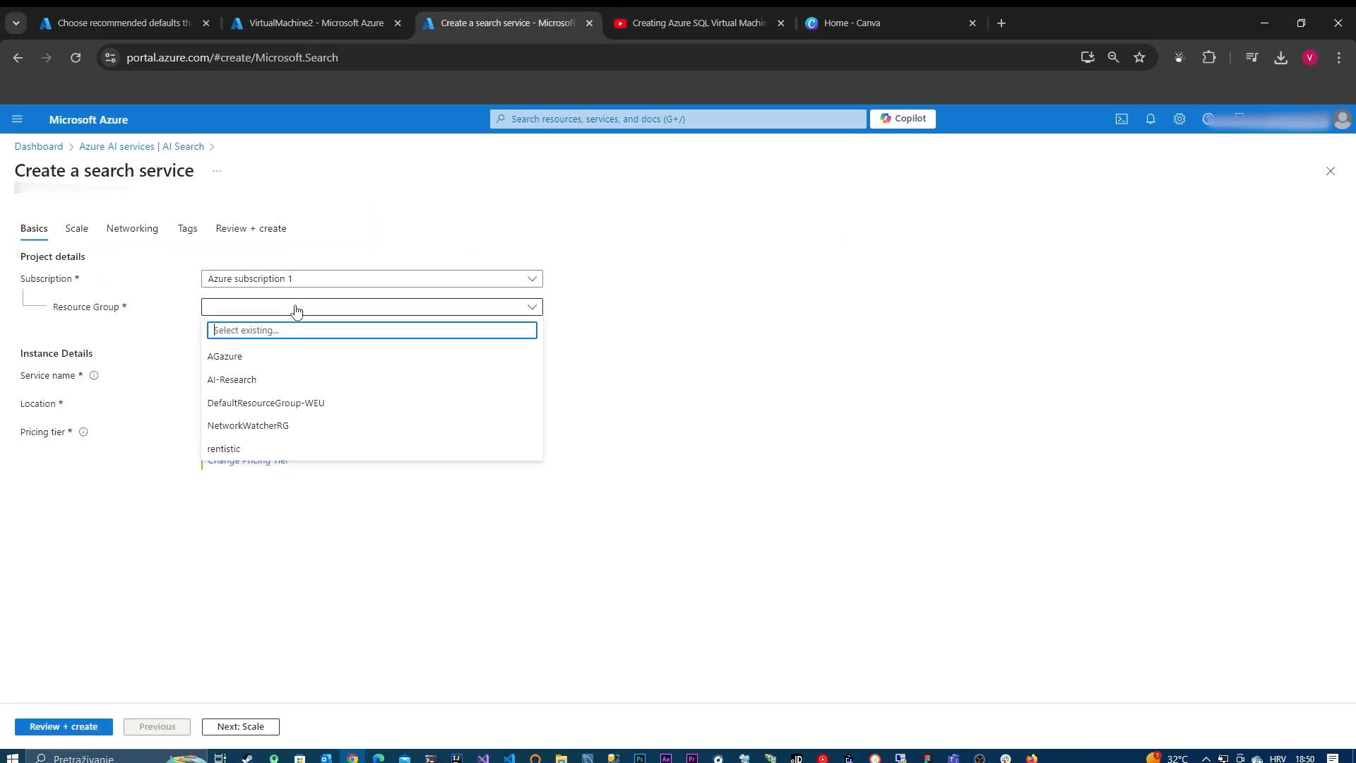
pyautogui.click(289, 379)
pyautogui.click(287, 375)
pyautogui.press('capslock')
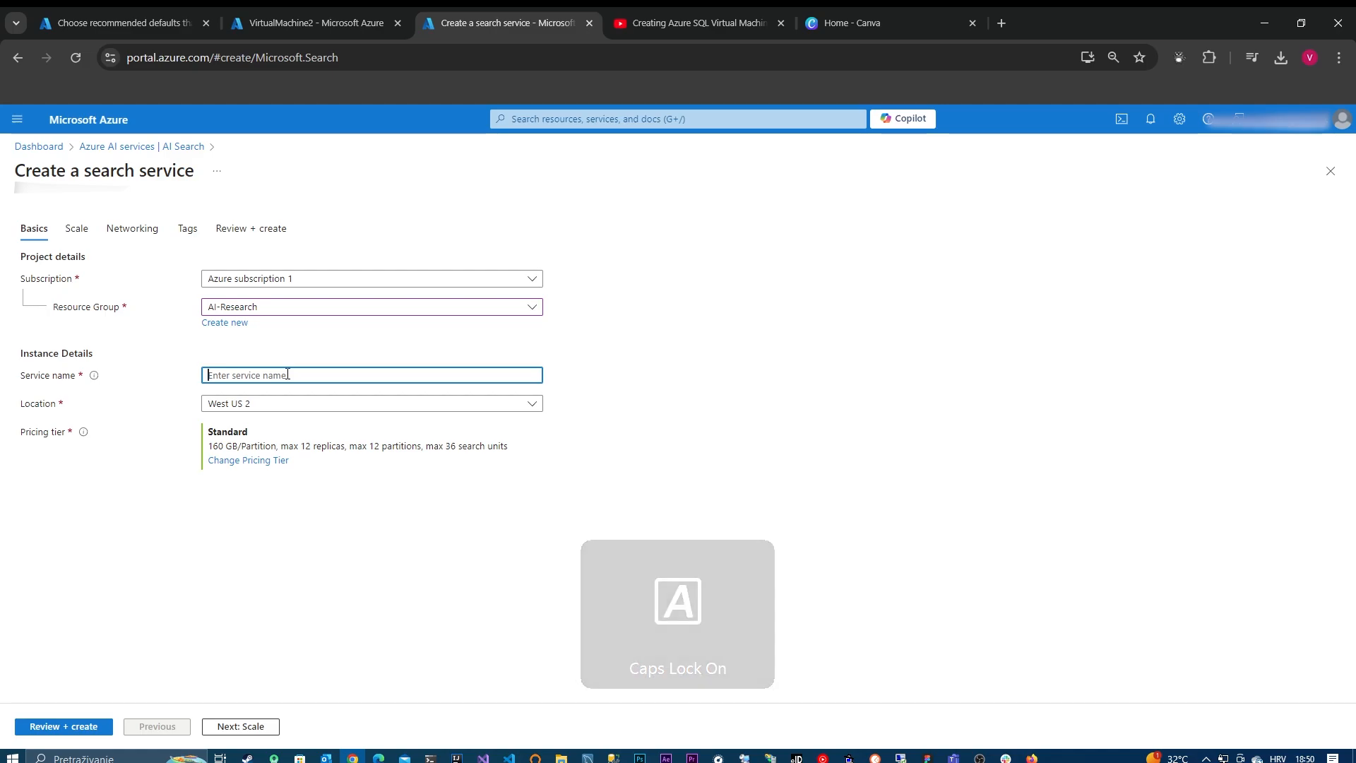
pyautogui.press('capslock')
pyautogui.write('test')
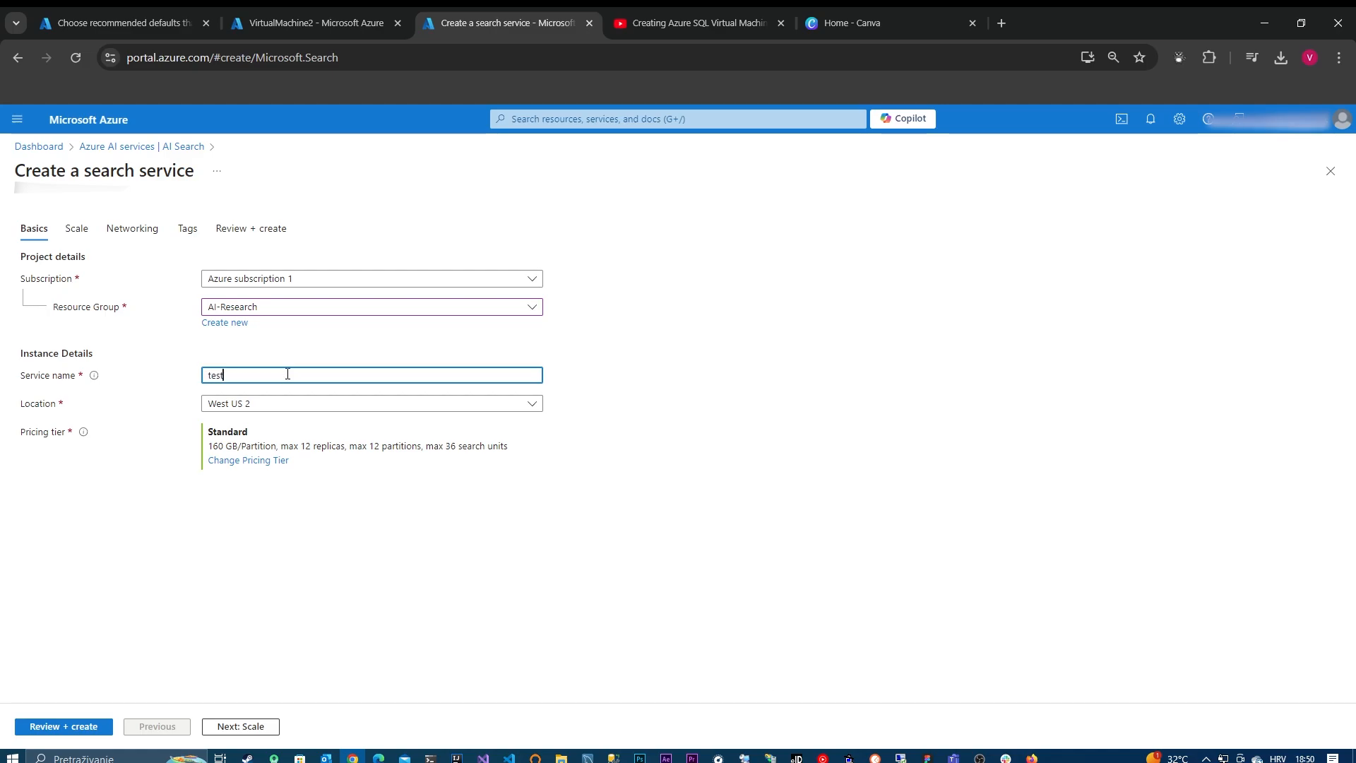
pyautogui.write('-')
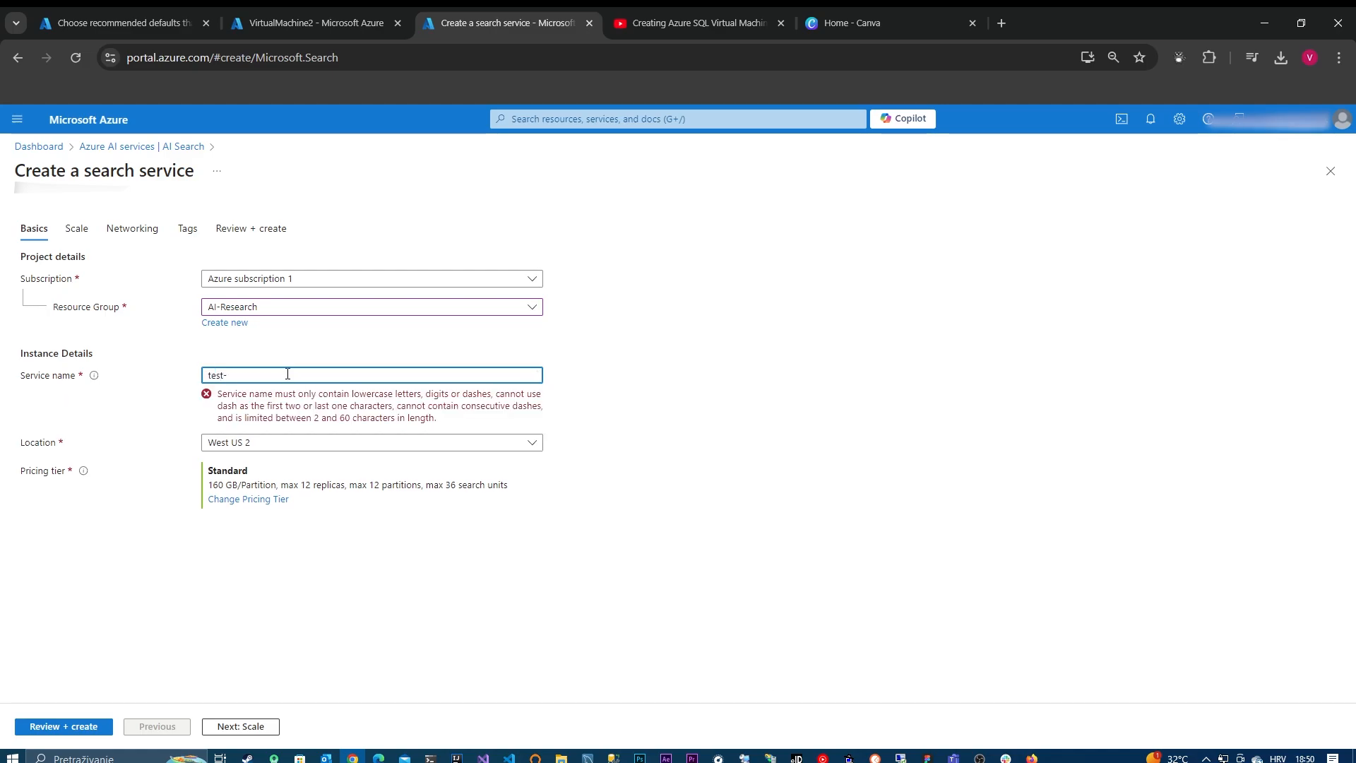
pyautogui.write('vl1')
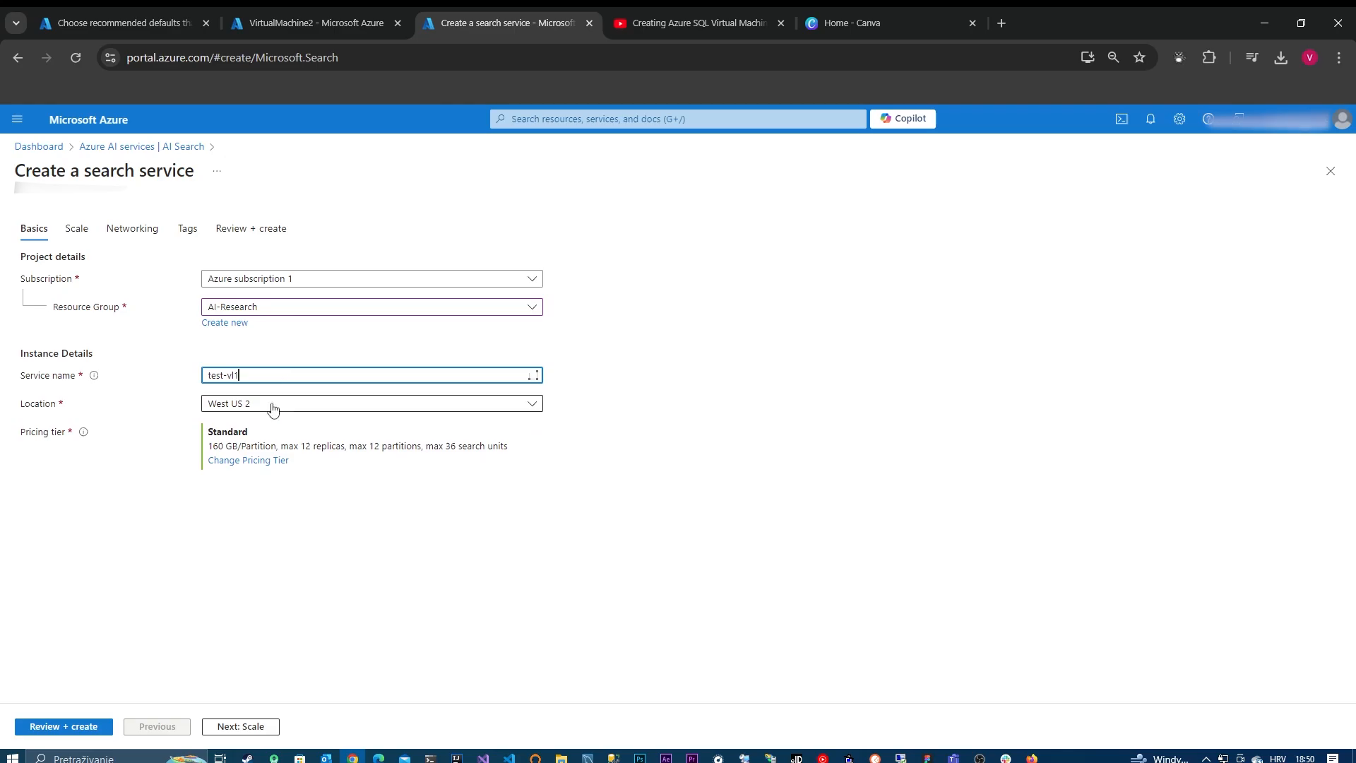
# Step: Change the search service's pricing tier to Basic and continue to the scale settings
pyautogui.click(269, 467)
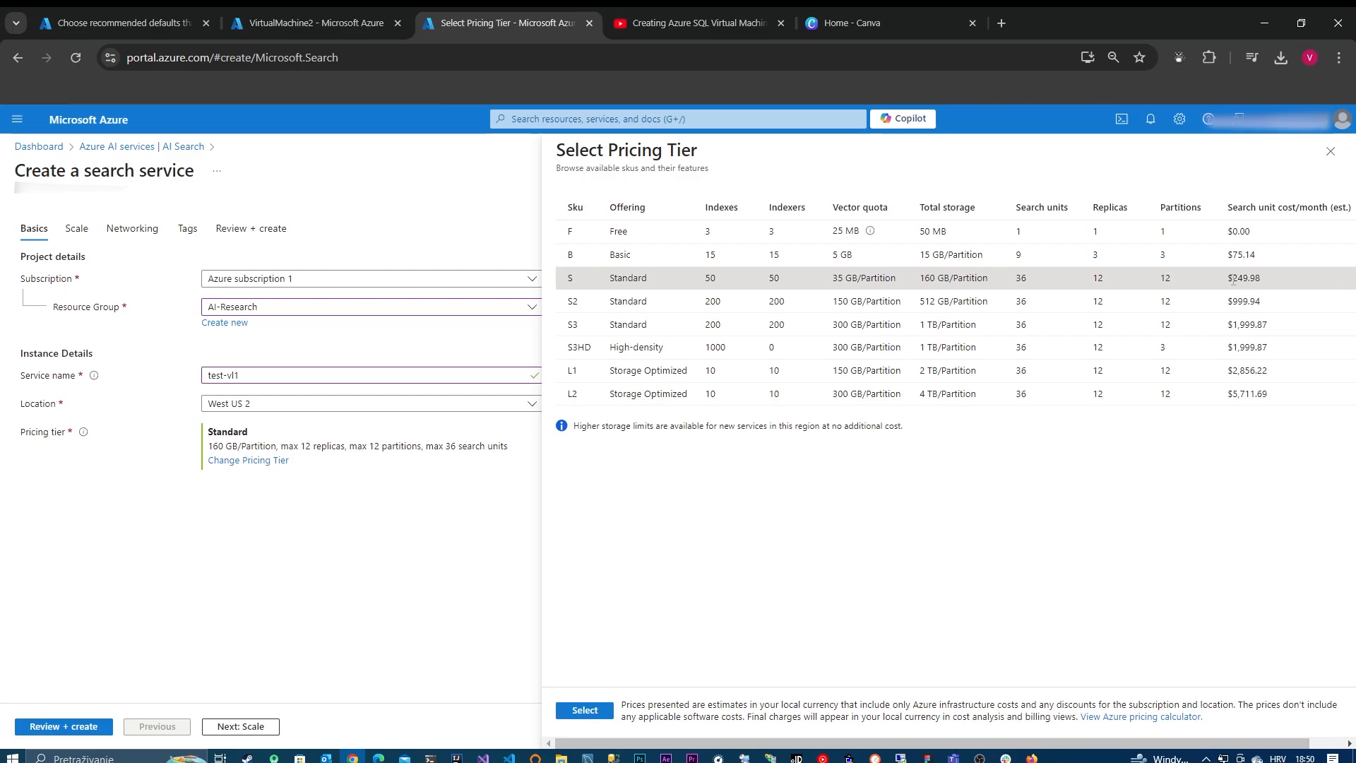
pyautogui.click(825, 234)
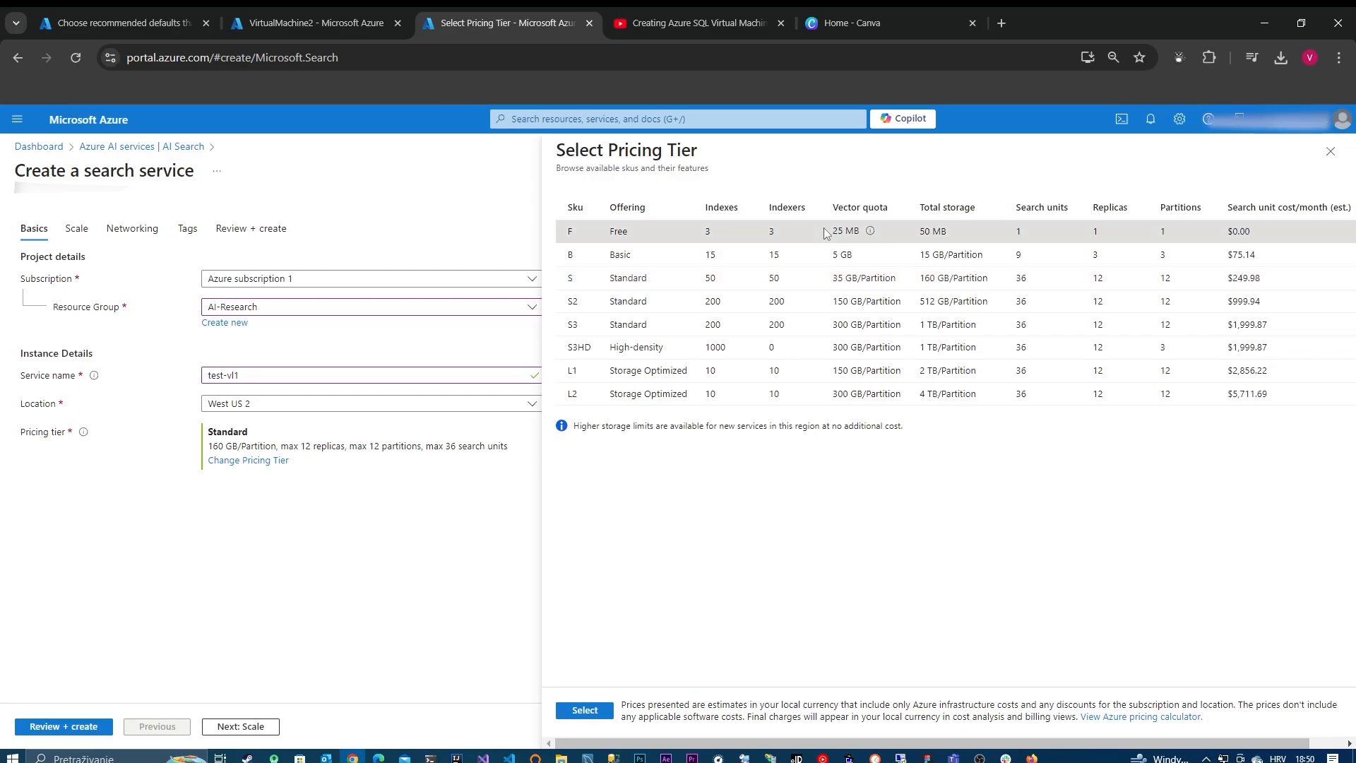
pyautogui.click(830, 260)
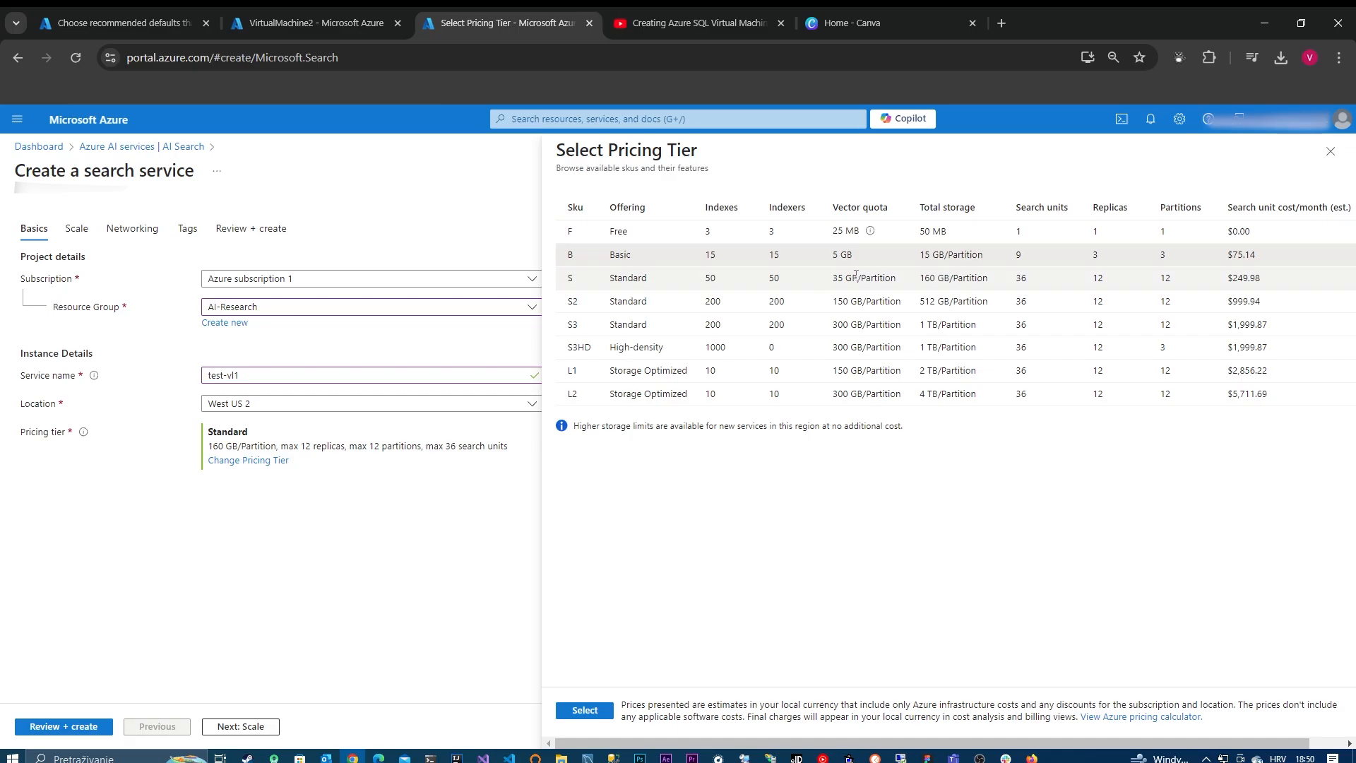
pyautogui.click(598, 714)
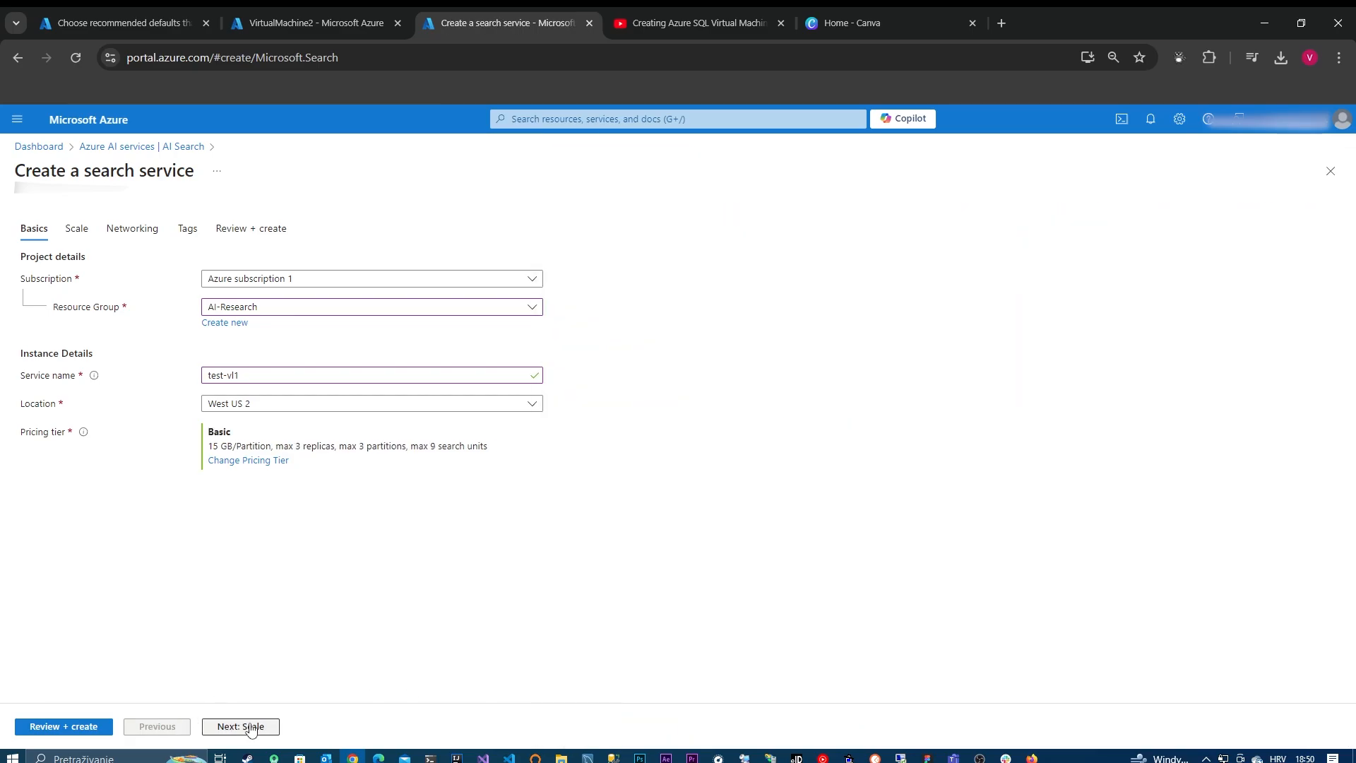
pyautogui.click(274, 728)
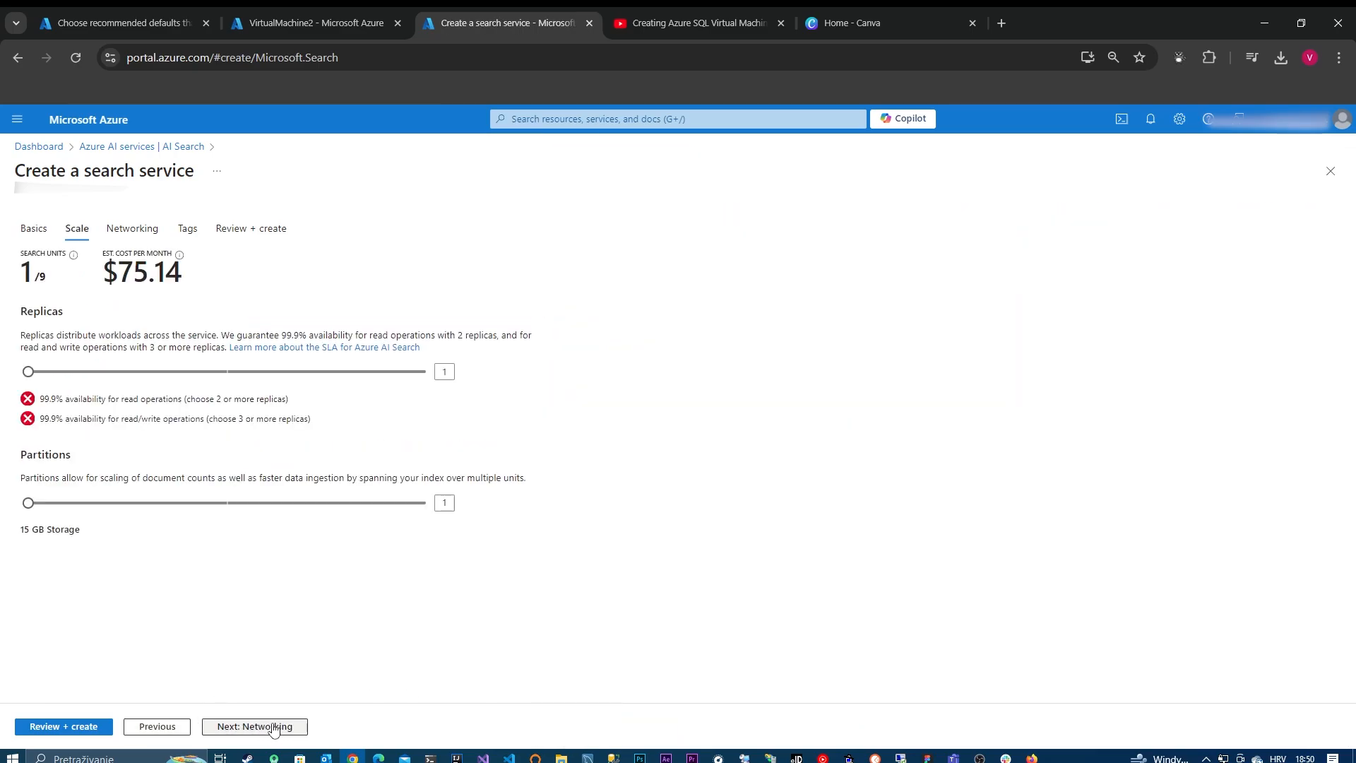
# Step: Try 2 and 3 replicas for the search service and return the replica count to 1
pyautogui.click(154, 374)
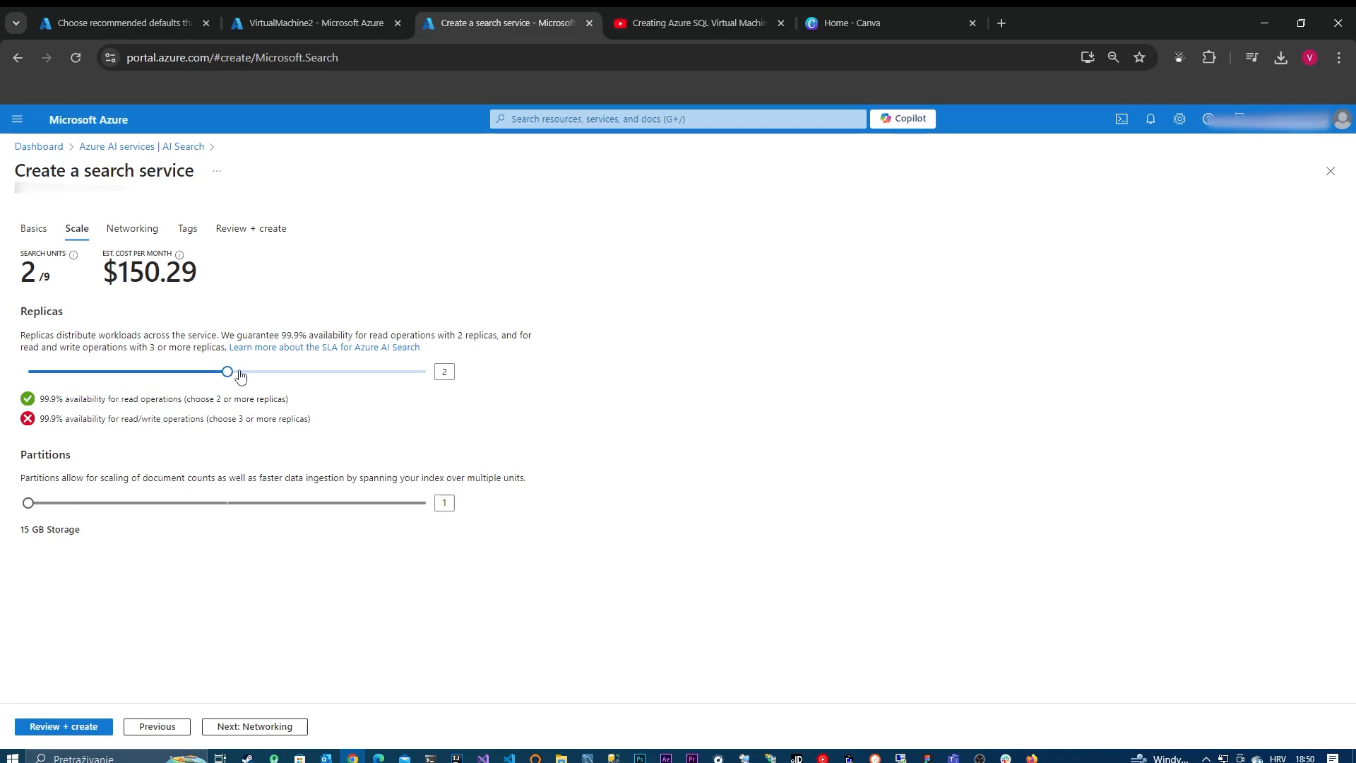
pyautogui.moveTo(232, 373); pyautogui.dragTo(379, 382)
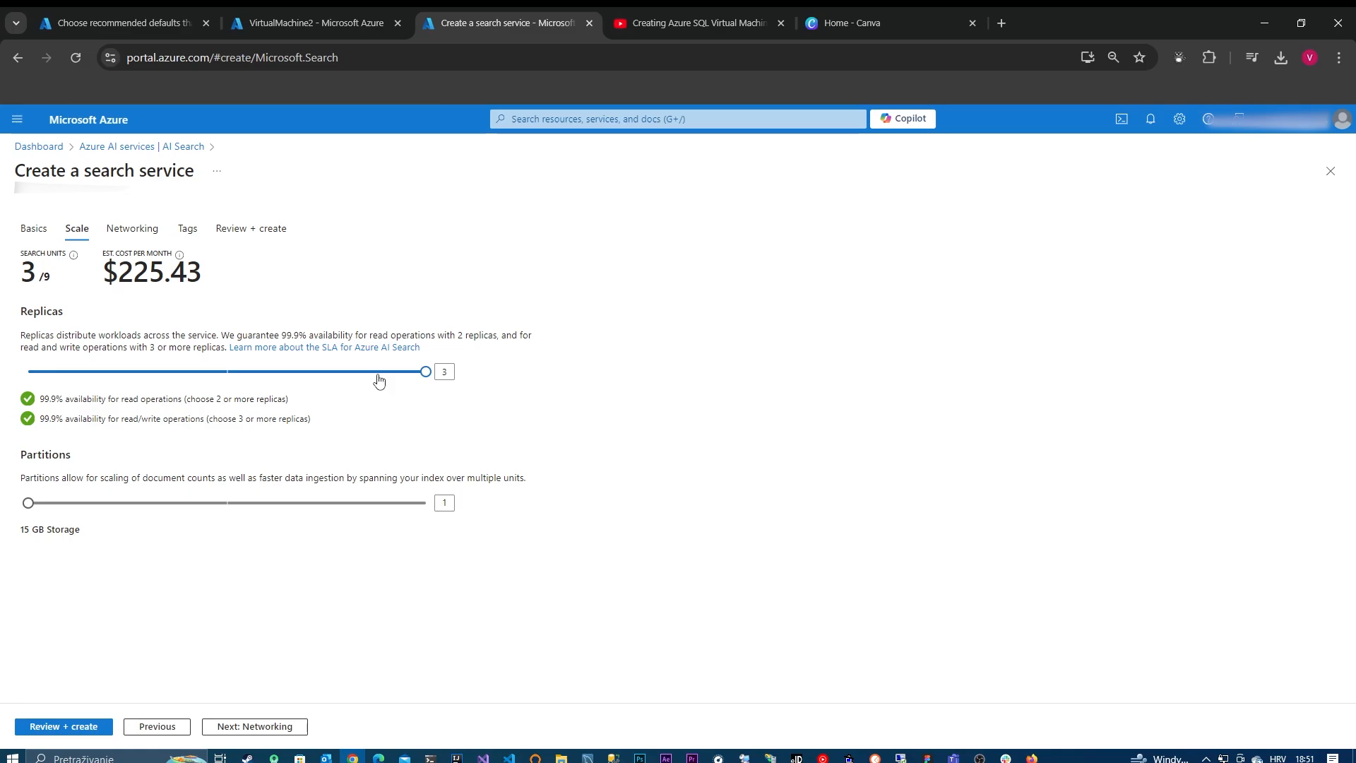
pyautogui.moveTo(379, 380); pyautogui.dragTo(56, 385)
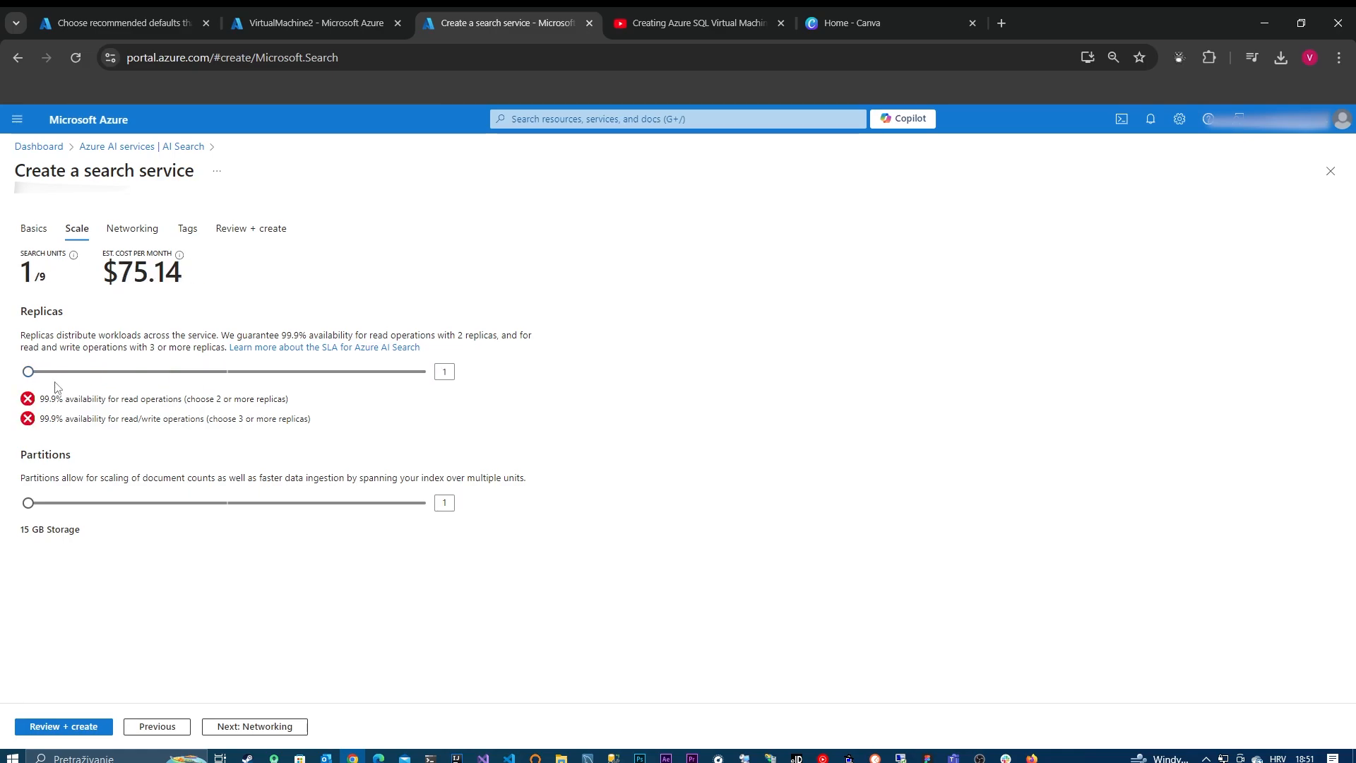
# Step: Continue past scaling, keep the endpoint connectivity public, and review and create the search service
pyautogui.click(236, 727)
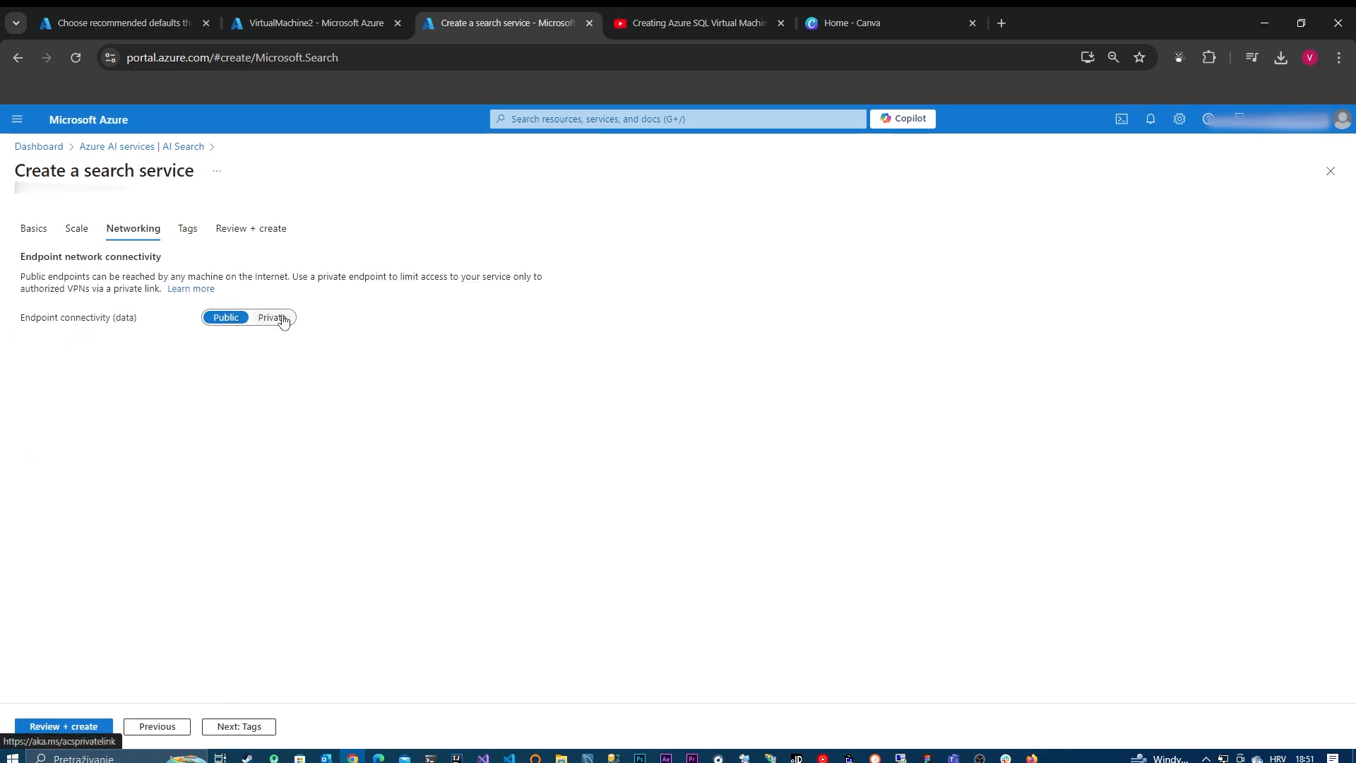
pyautogui.click(104, 731)
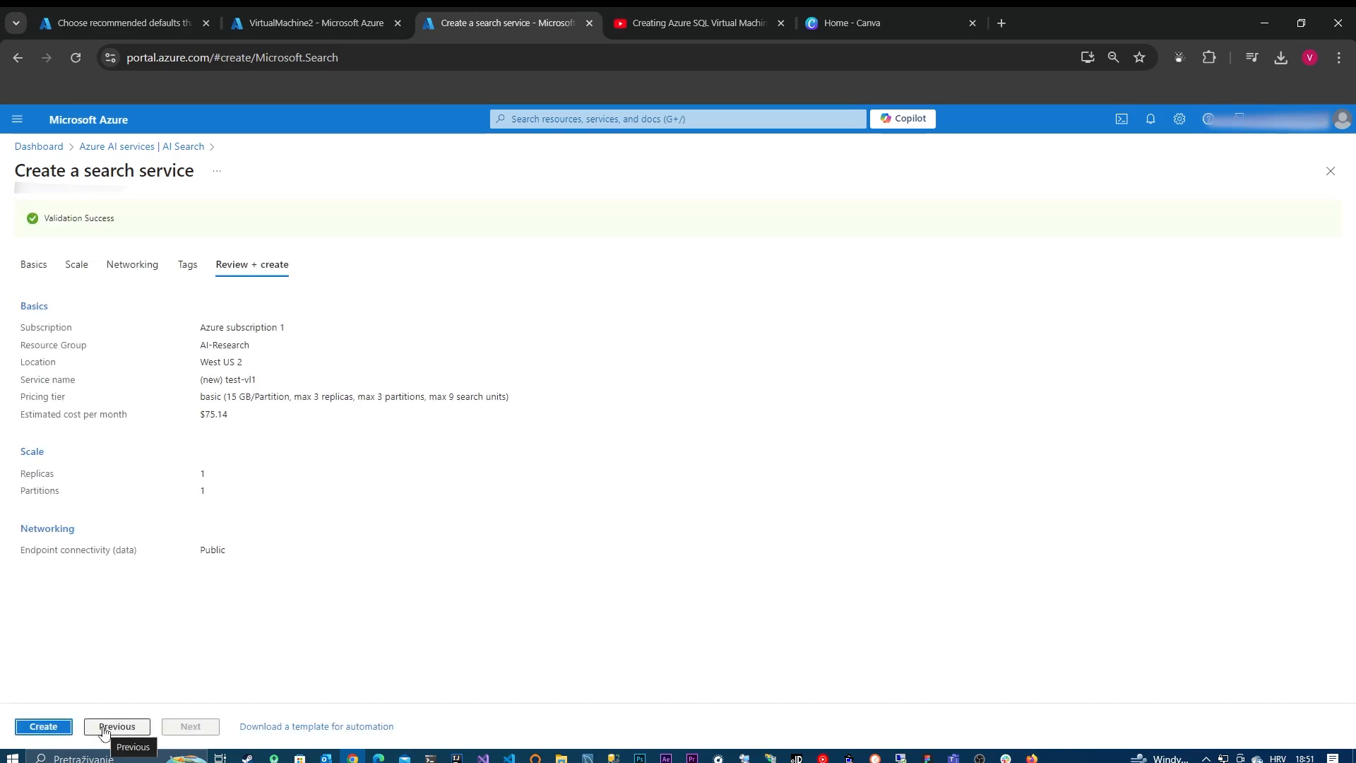
pyautogui.click(67, 727)
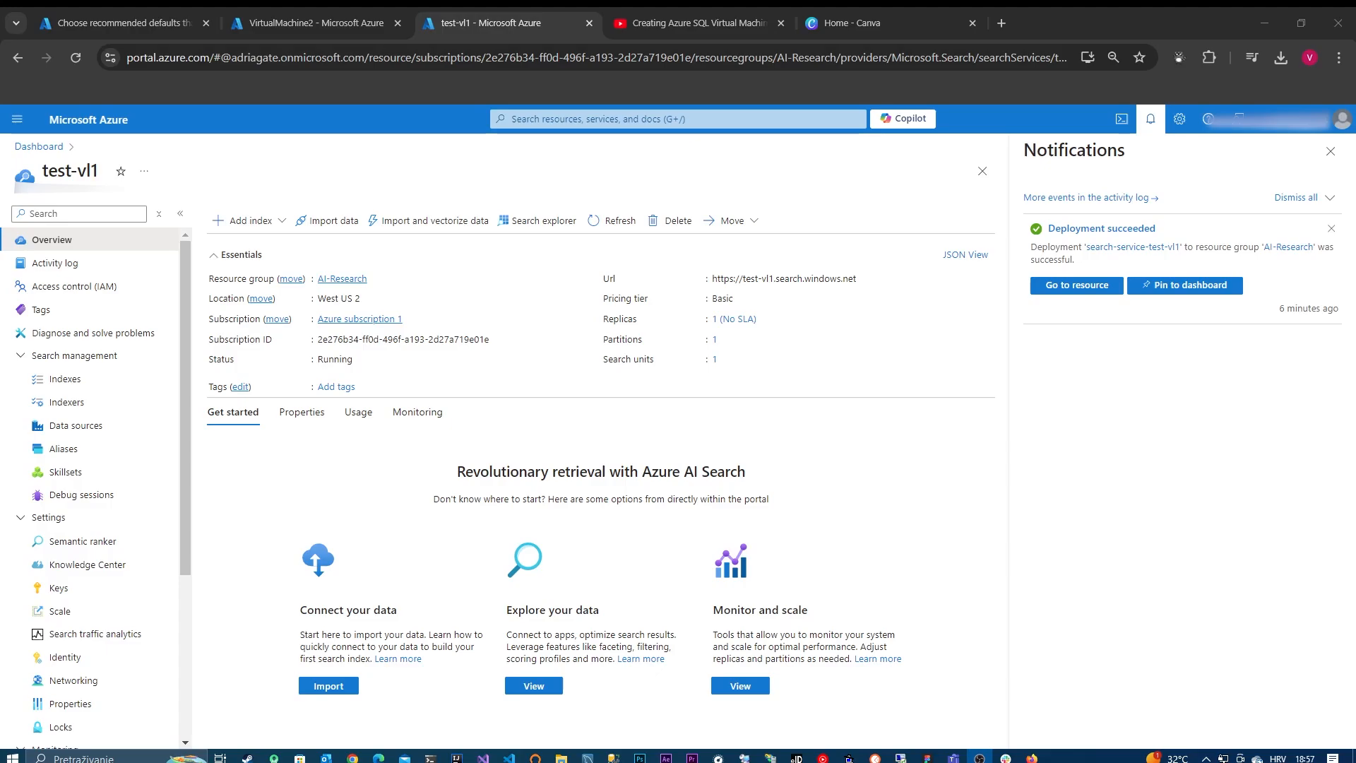
# Step: Dismiss the notifications and start a data import with SQL Server on Azure VMs as the data source
pyautogui.click(1330, 151)
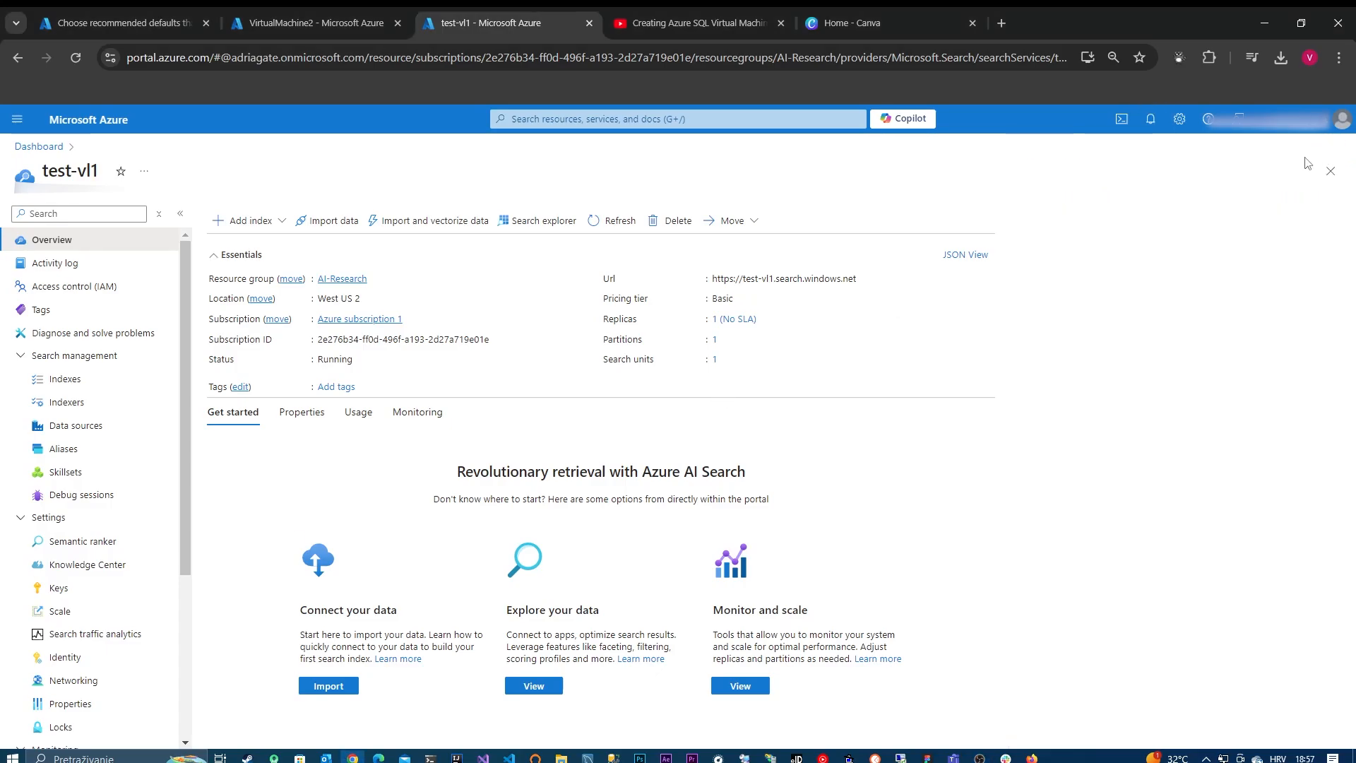
pyautogui.click(326, 221)
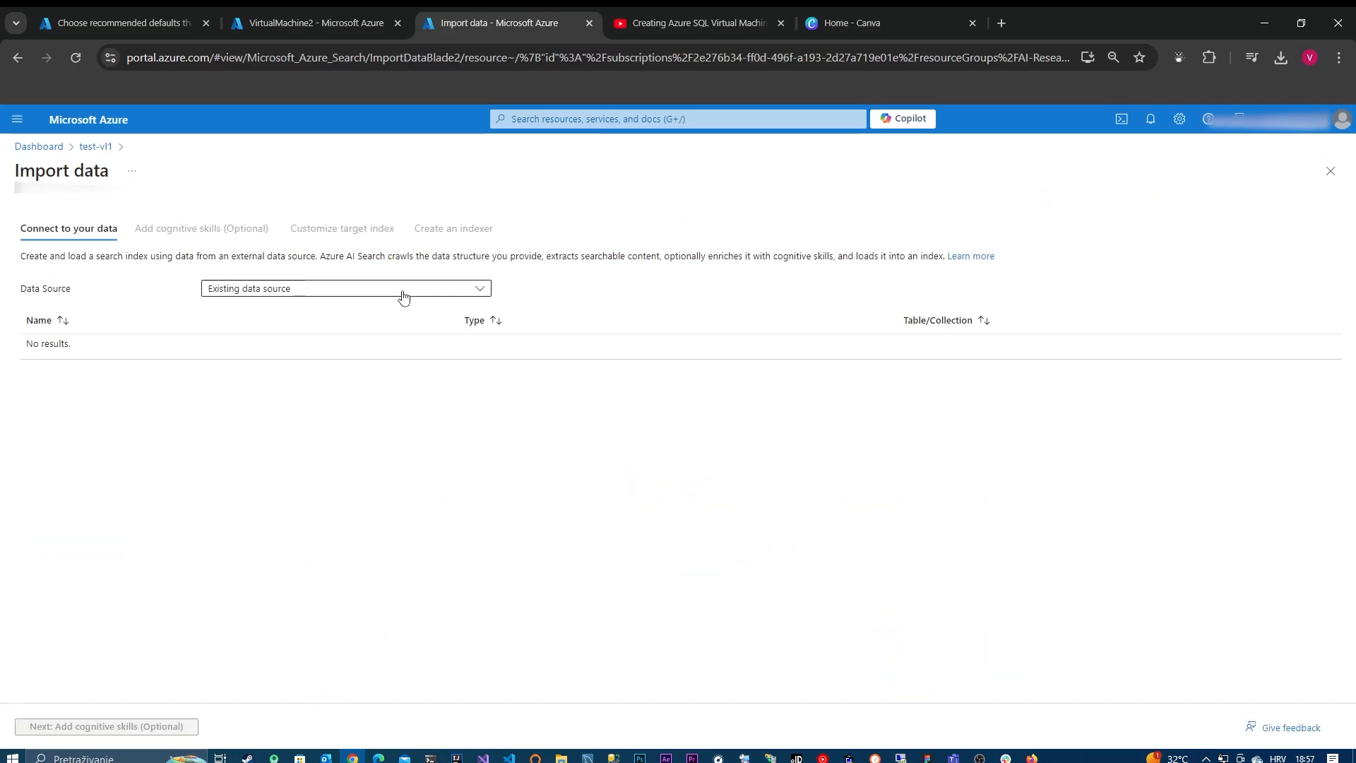
pyautogui.click(402, 292)
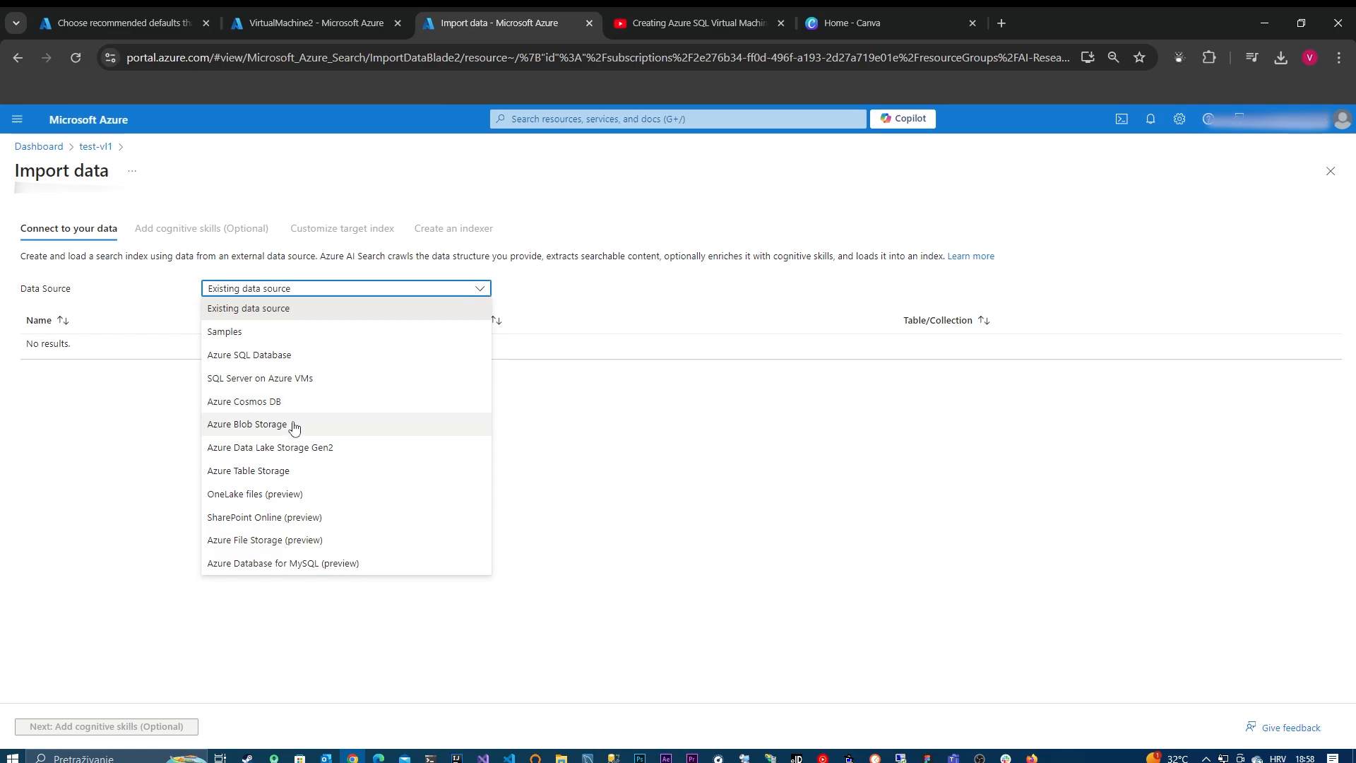
pyautogui.click(262, 381)
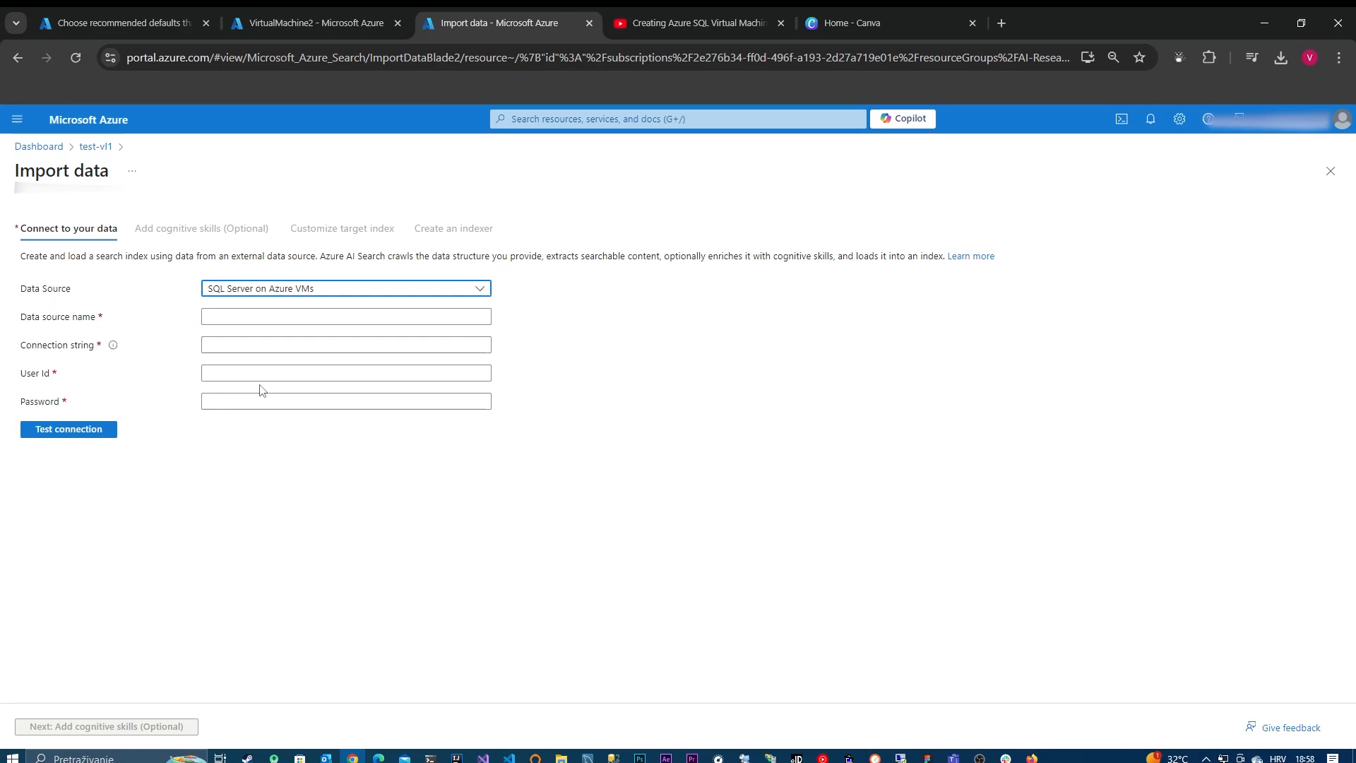
# Step: Try naming the data source DataSourceVm1
pyautogui.click(226, 316)
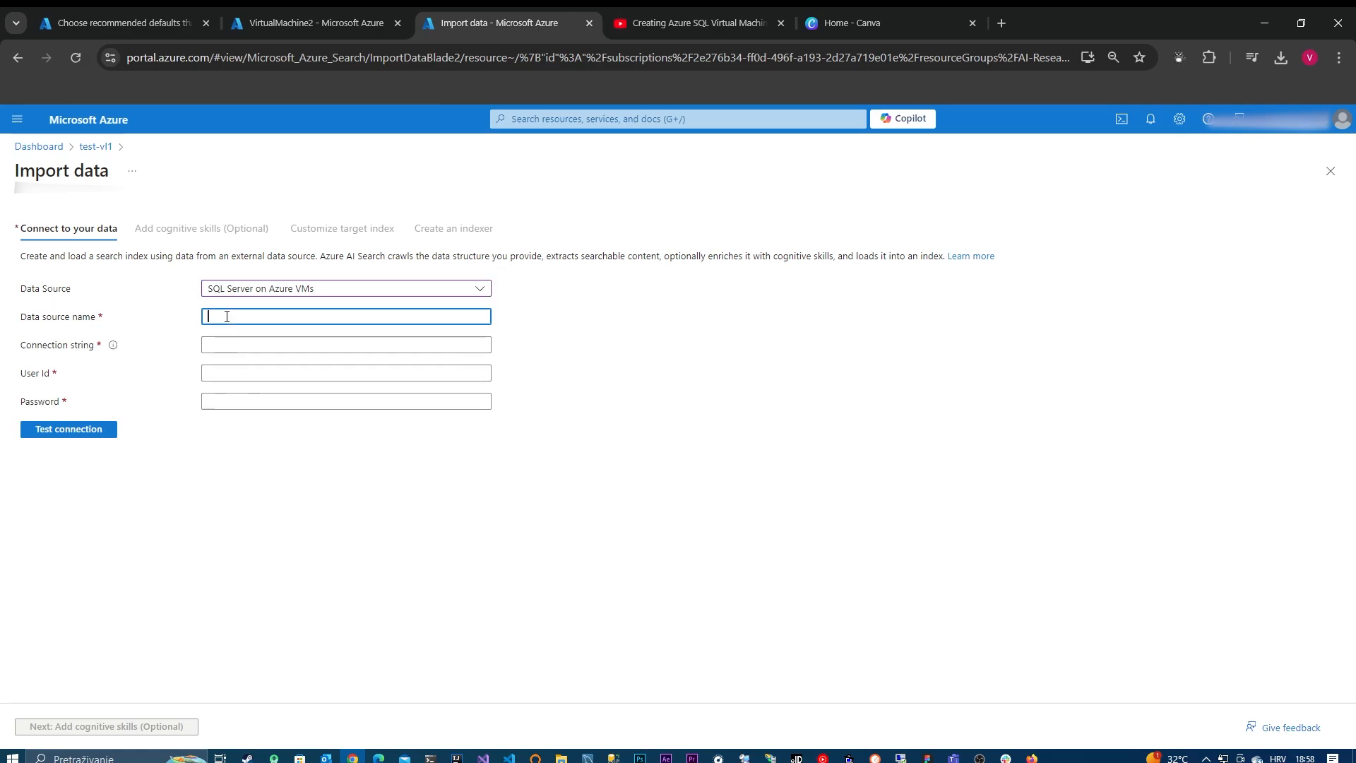
pyautogui.press('capslock')
pyautogui.write('D')
pyautogui.press('capslock')
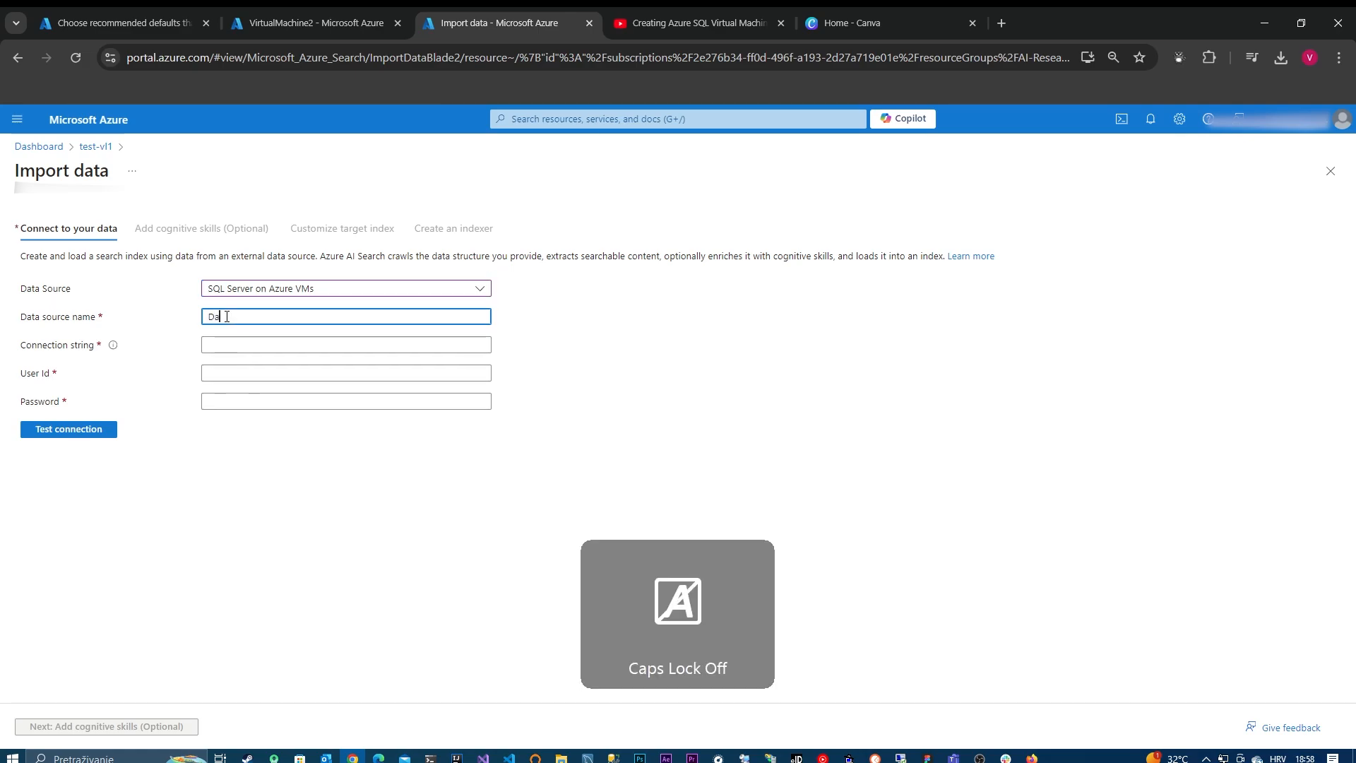
pyautogui.write('ata')
pyautogui.press('capslock')
pyautogui.write('S')
pyautogui.press('capslock')
pyautogui.write('ource')
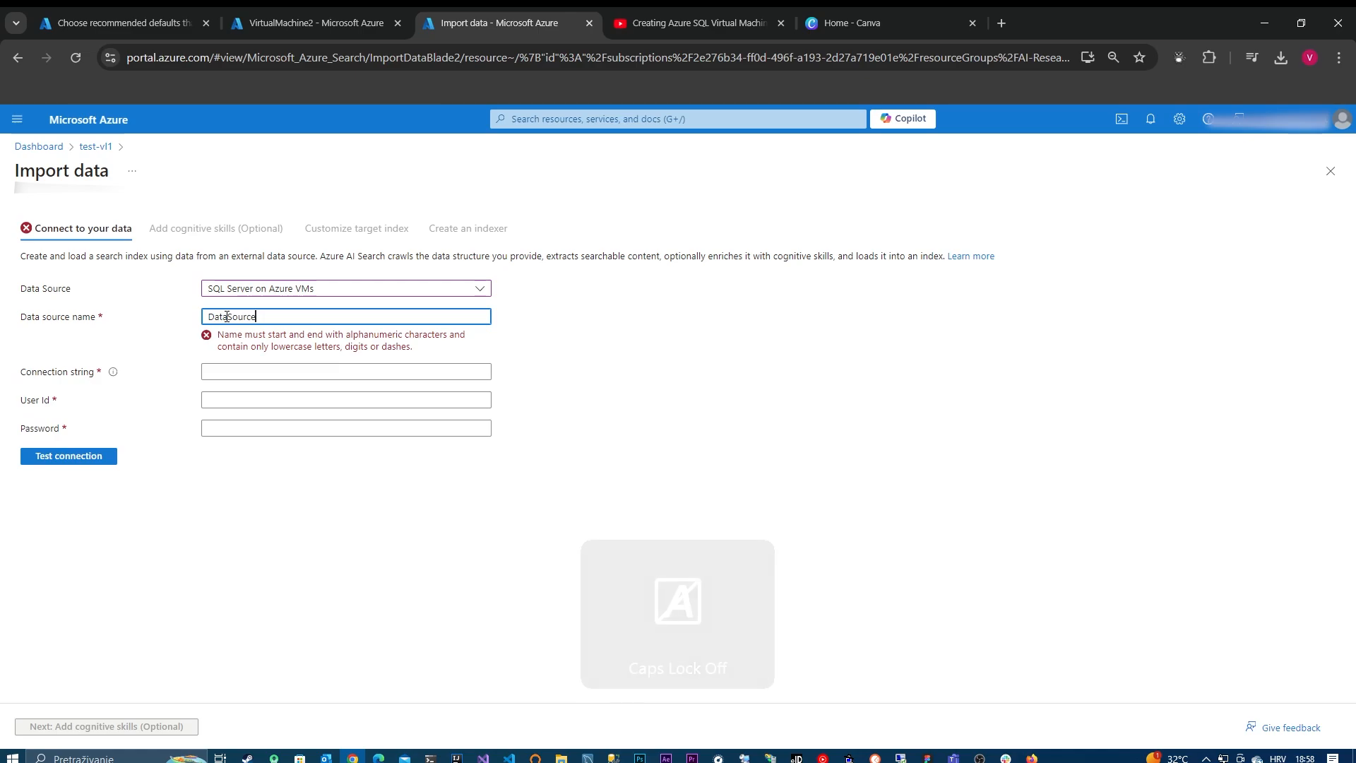
pyautogui.press('capslock')
pyautogui.write('V')
pyautogui.press('capslock')
pyautogui.write('m1')
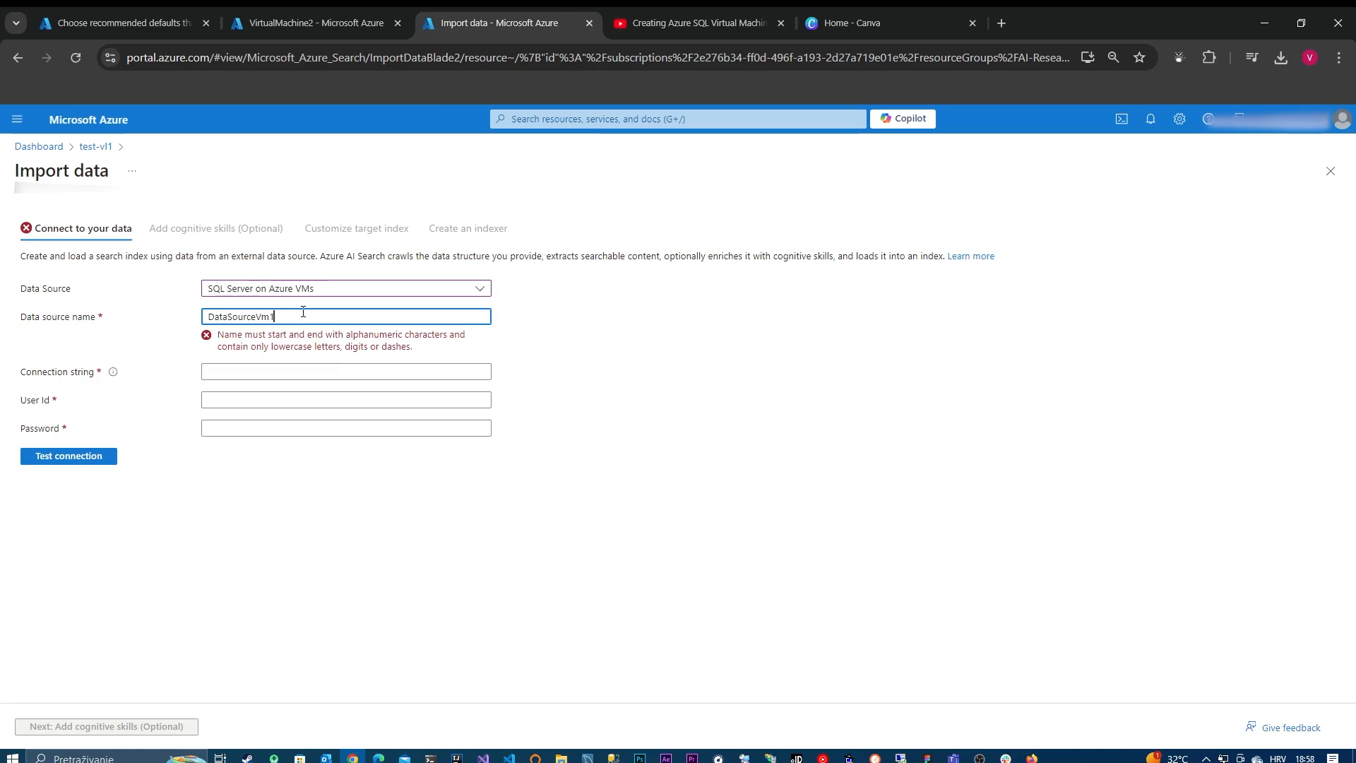
# Step: Replace the data source name with datasource55
pyautogui.moveTo(306, 313); pyautogui.dragTo(82, 311)
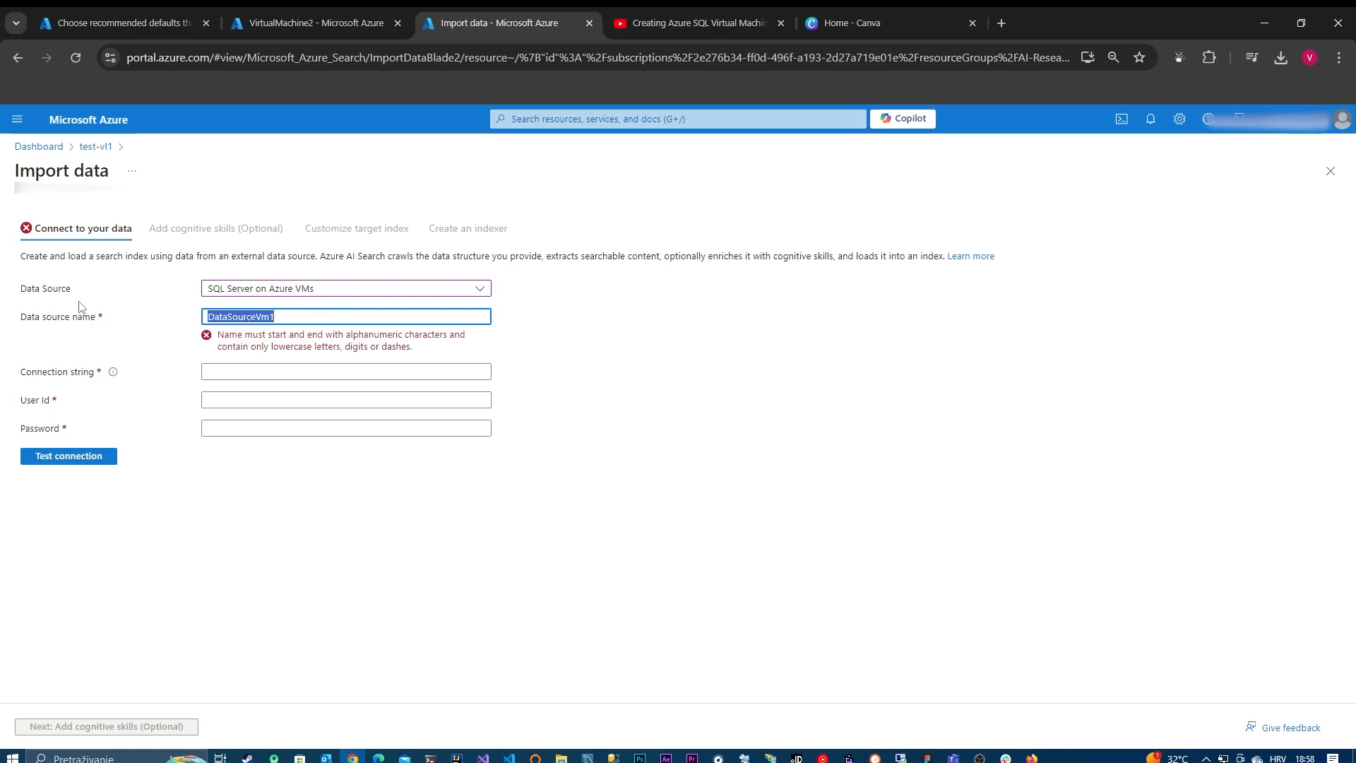
pyautogui.write('datasourc')
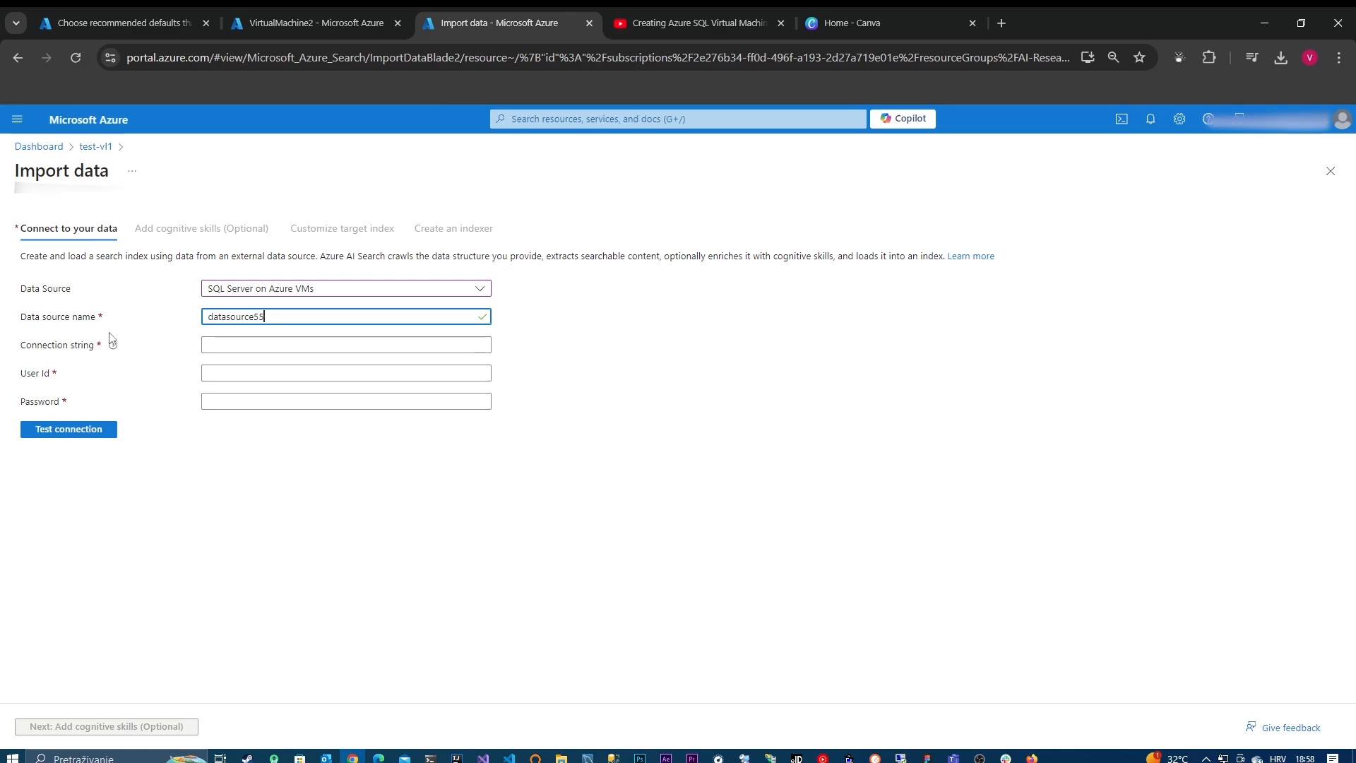
# Step: Copy the sample connection string from the field's help into the Connection string field and select its server address for replacement
pyautogui.moveTo(114, 346)
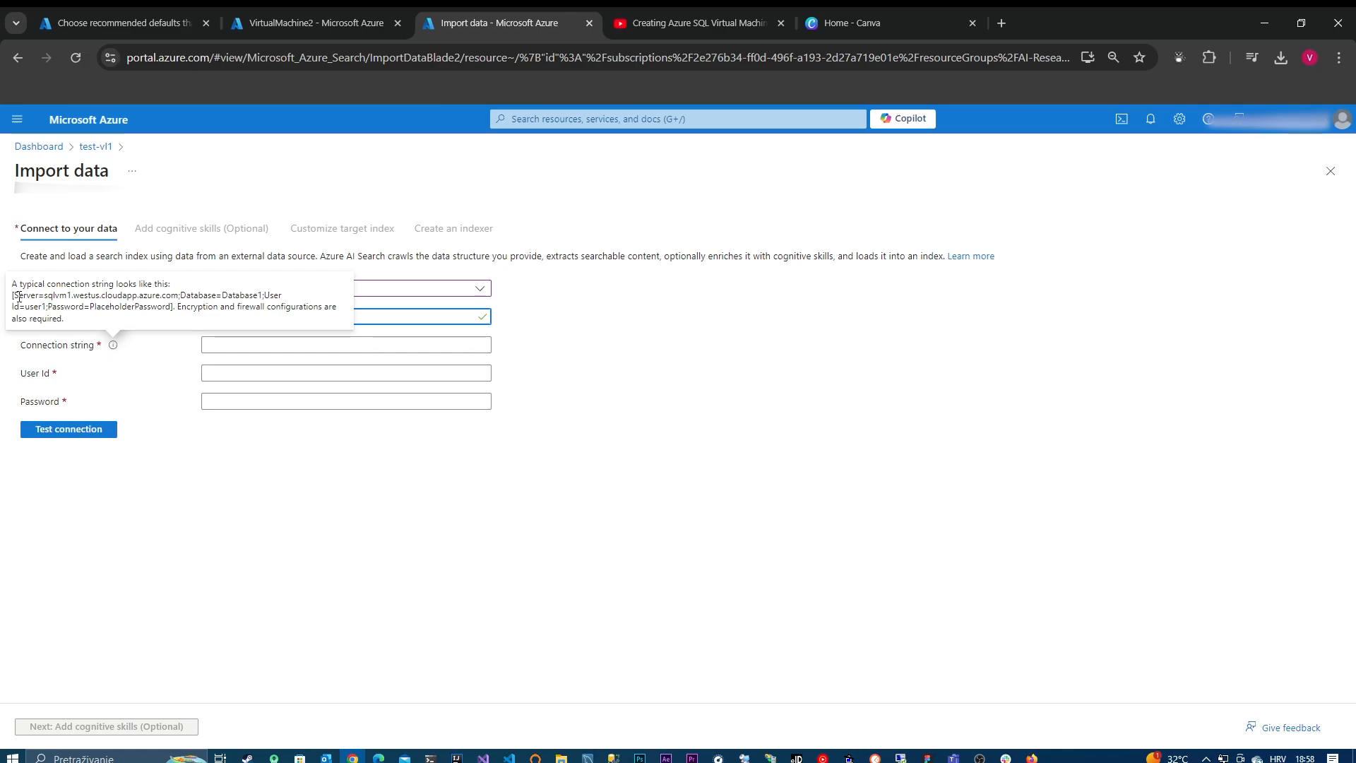
pyautogui.moveTo(12, 296); pyautogui.dragTo(168, 307)
pyautogui.hotkey('ctrl', 'c')
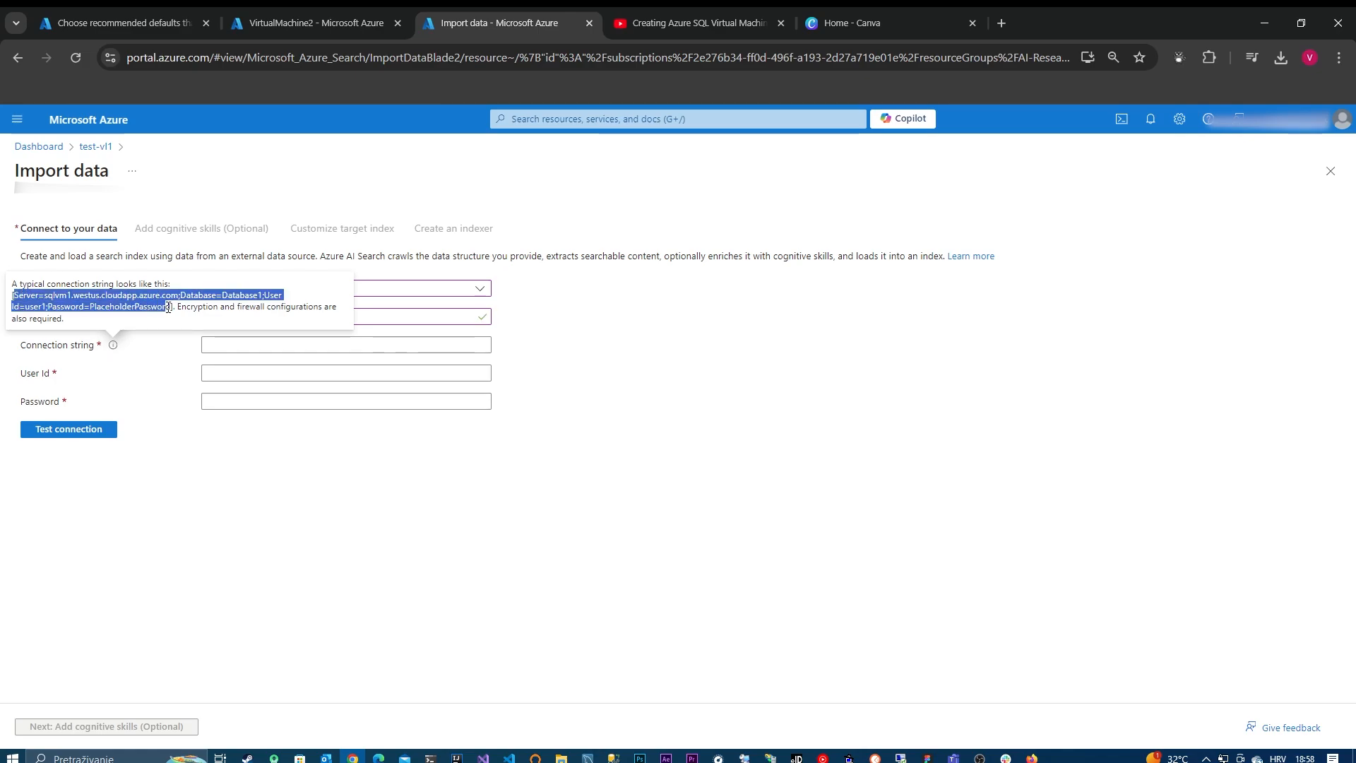
pyautogui.click(262, 345)
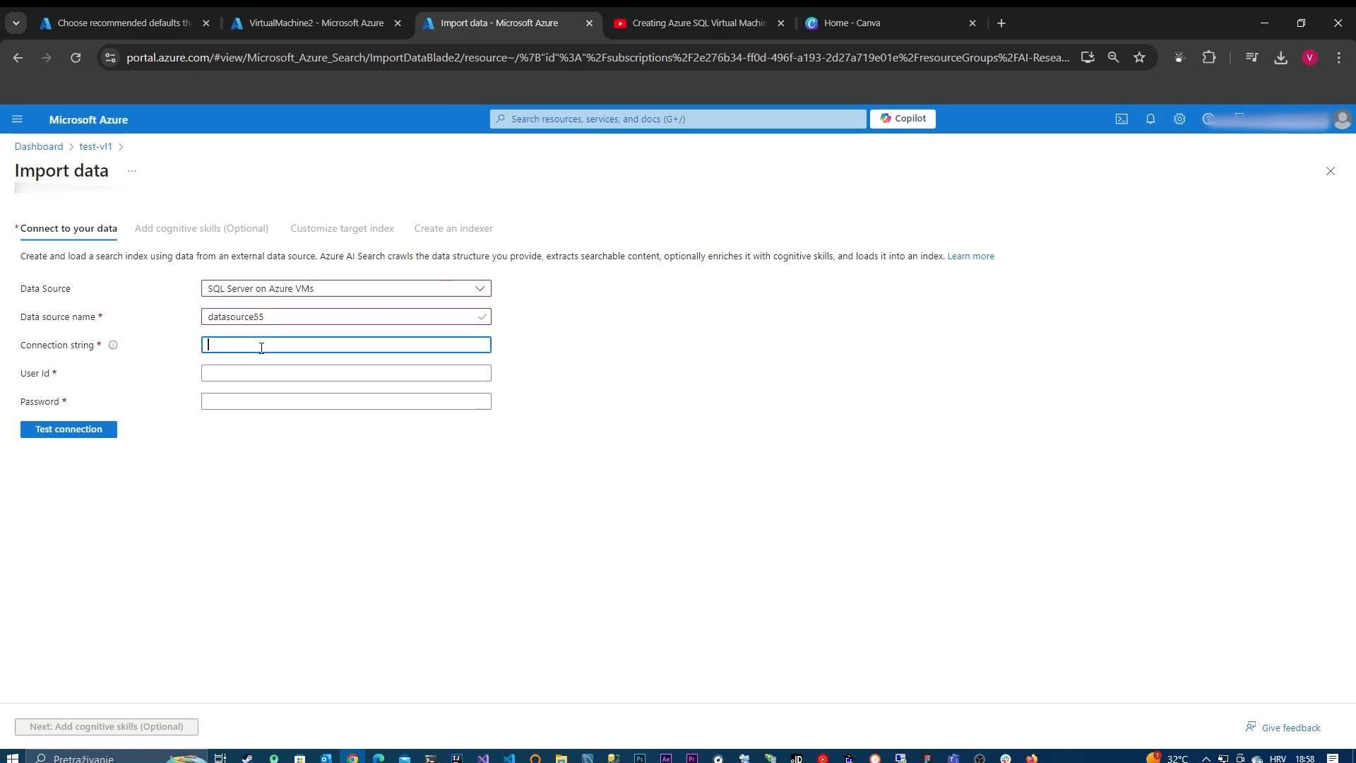
pyautogui.hotkey('ctrl', 'v')
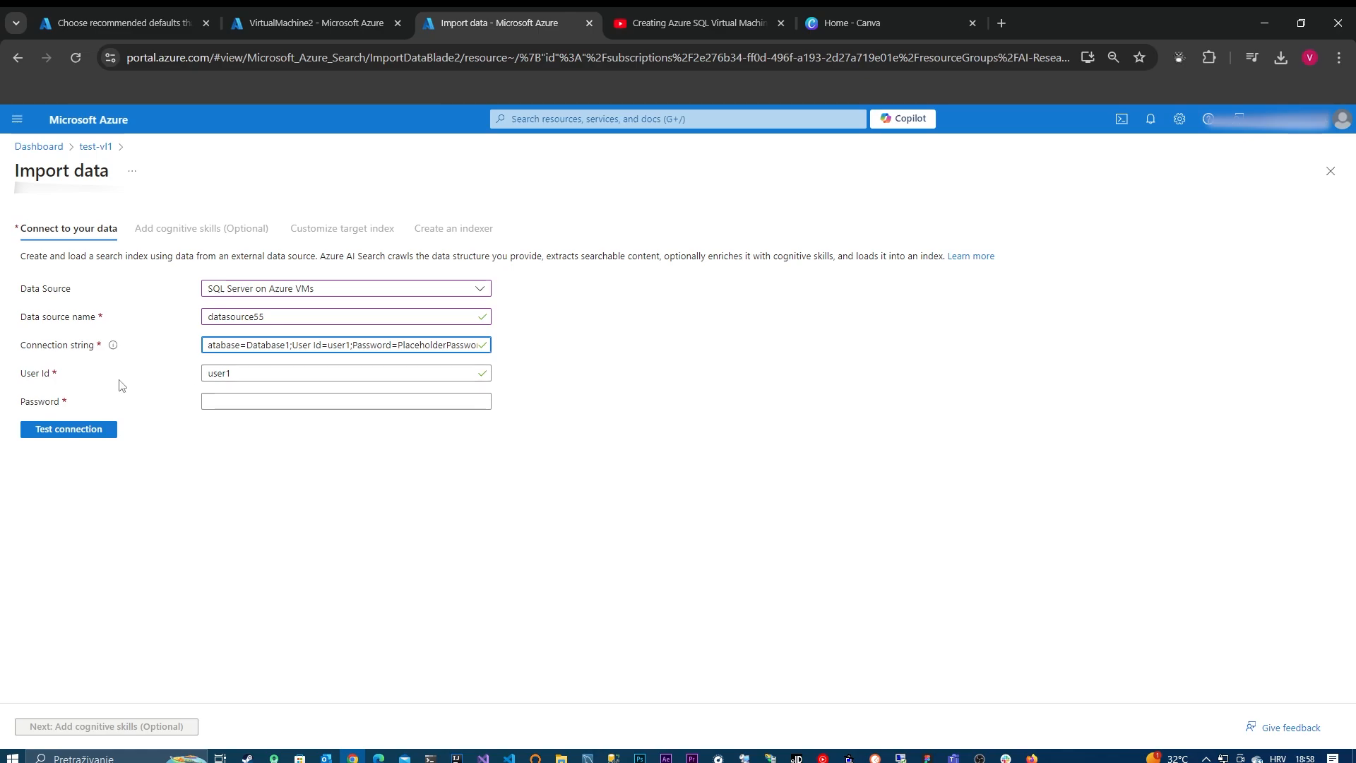
pyautogui.moveTo(288, 346); pyautogui.dragTo(144, 360)
pyautogui.click(295, 360)
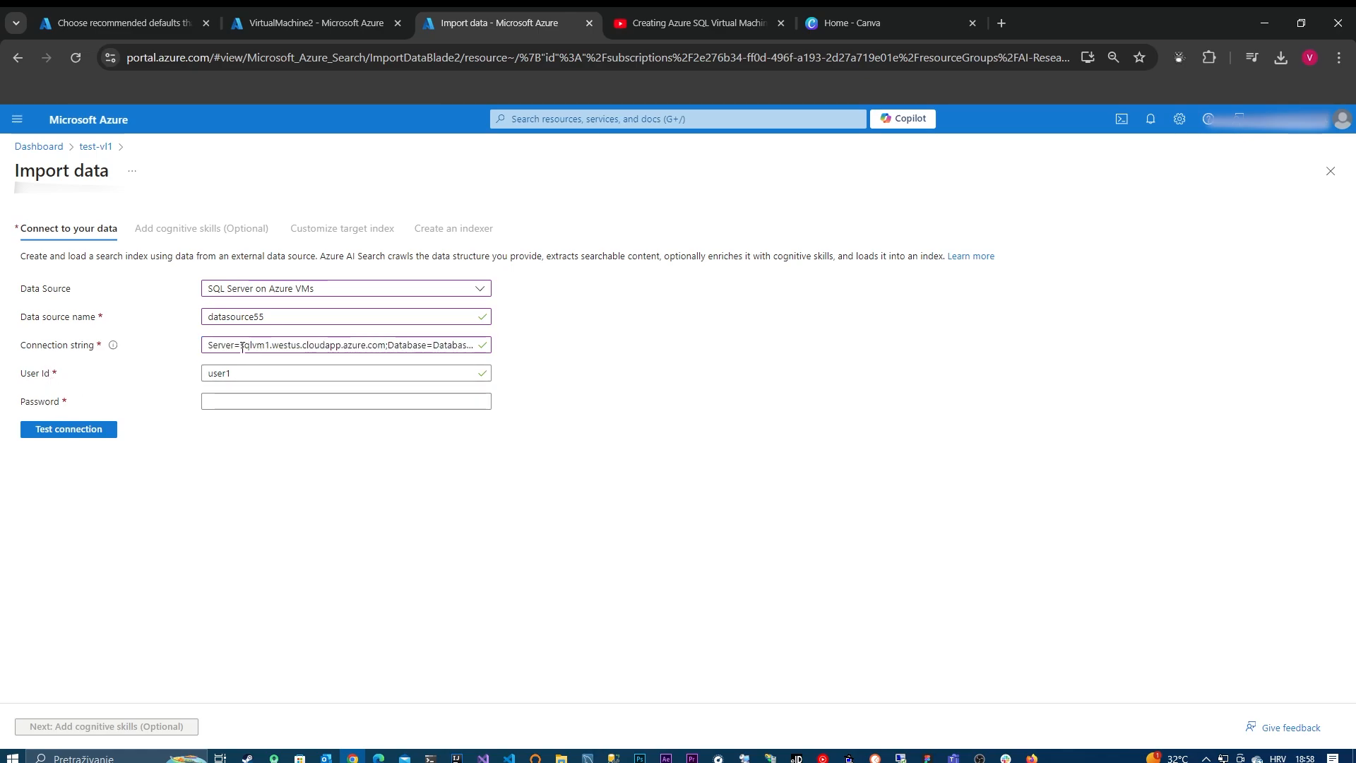
pyautogui.moveTo(240, 346); pyautogui.dragTo(385, 351)
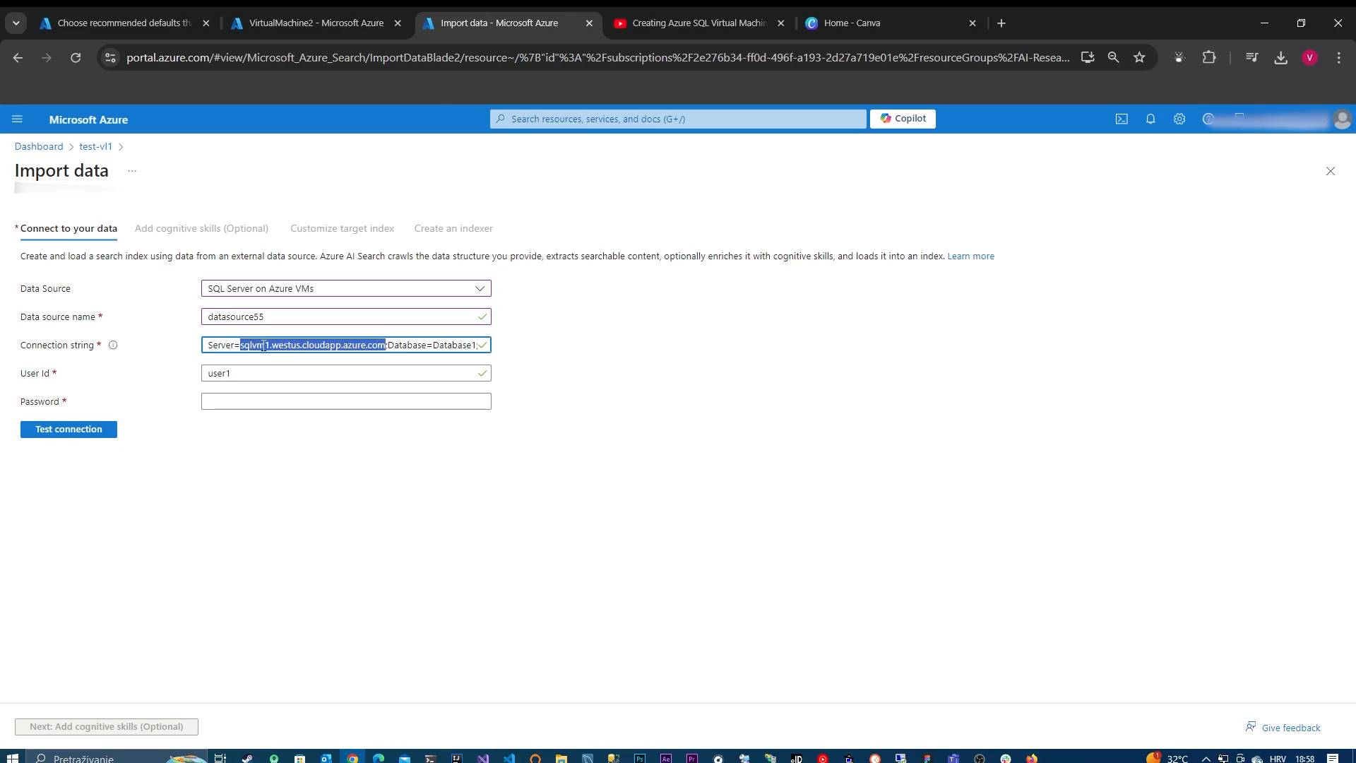
# Step: Look through the settings and security sections of the VirtualMachine2 SQL virtual machine for its server address
pyautogui.click(295, 26)
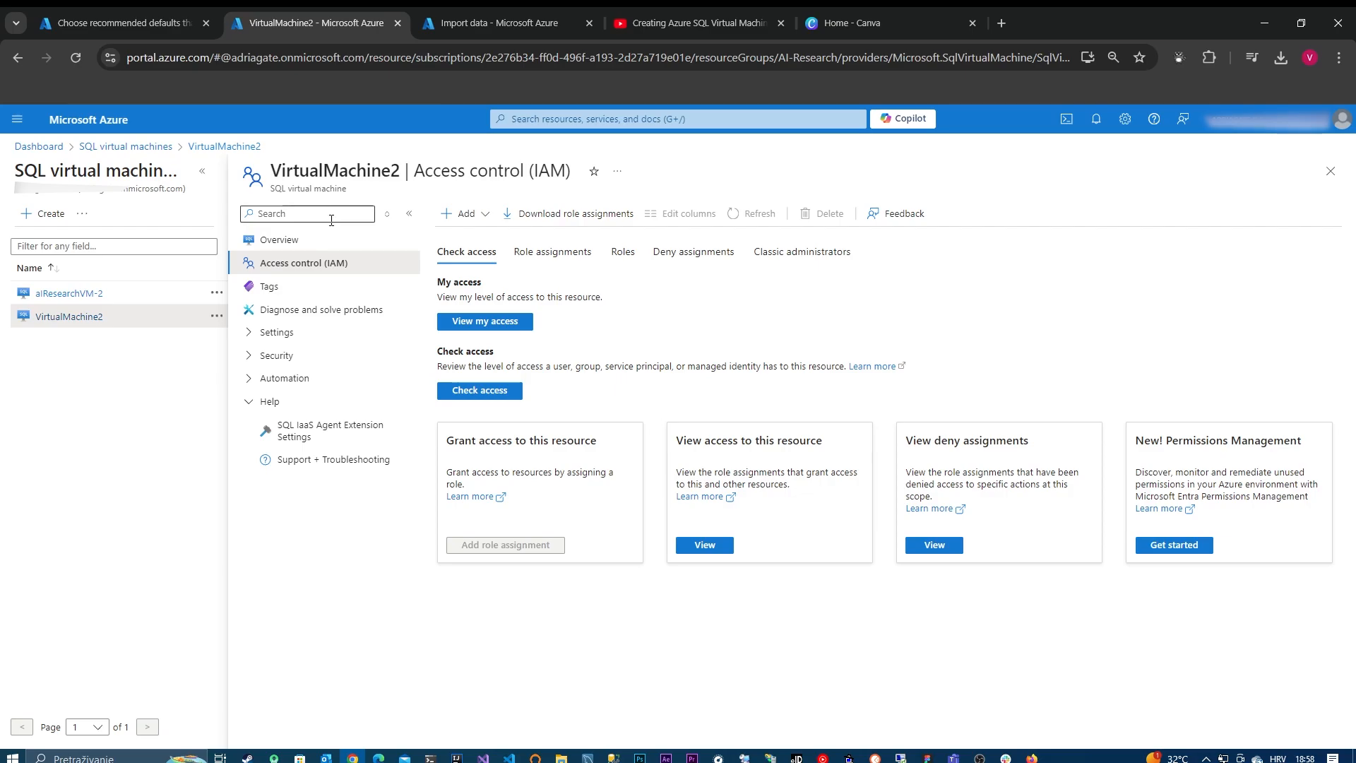
pyautogui.click(251, 332)
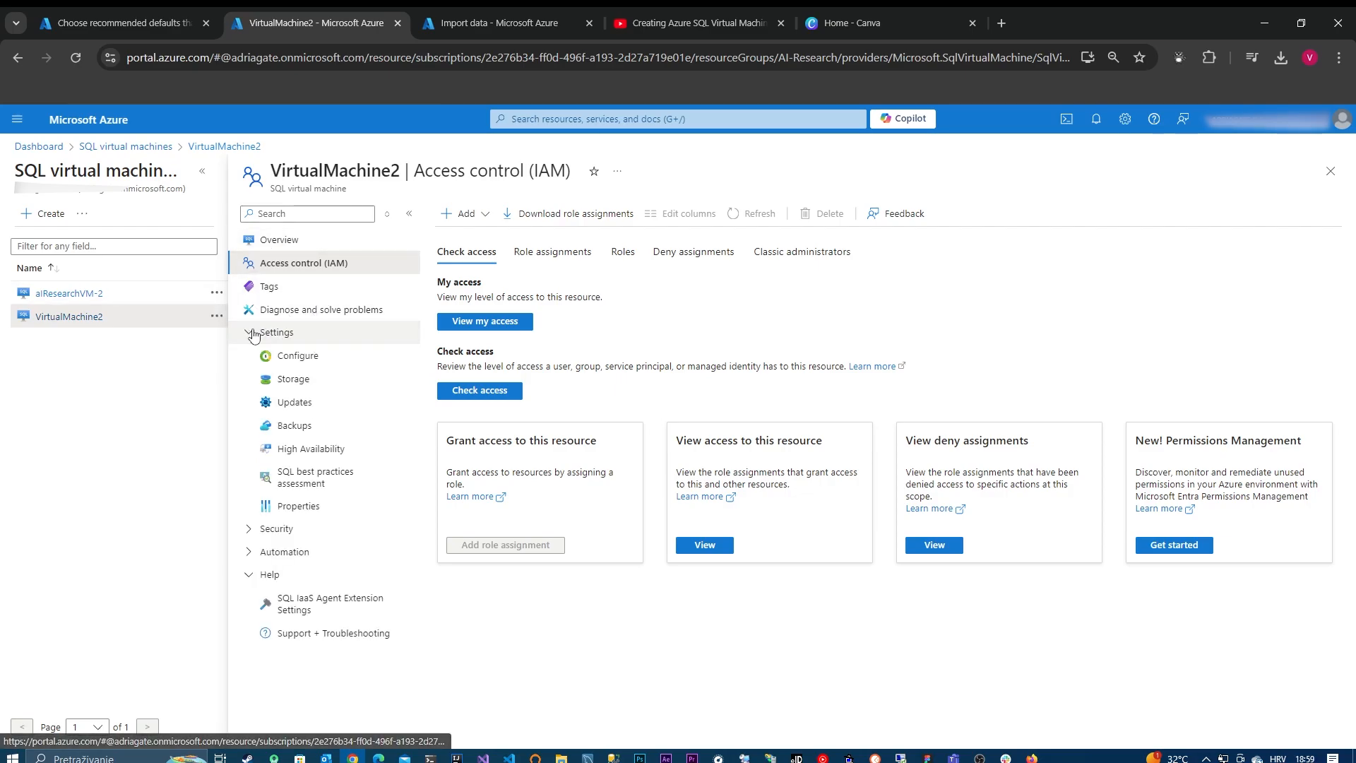
pyautogui.click(250, 531)
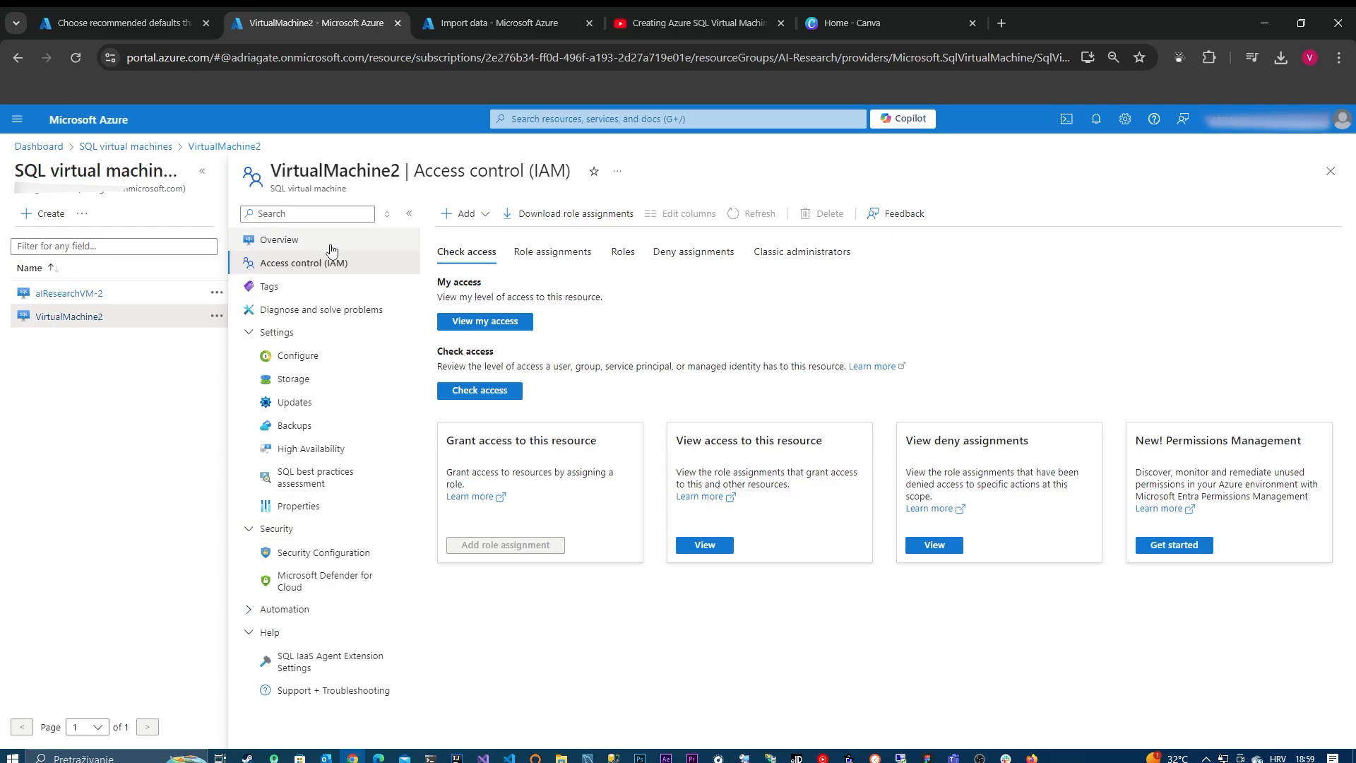
pyautogui.click(318, 218)
pyautogui.write('virt')
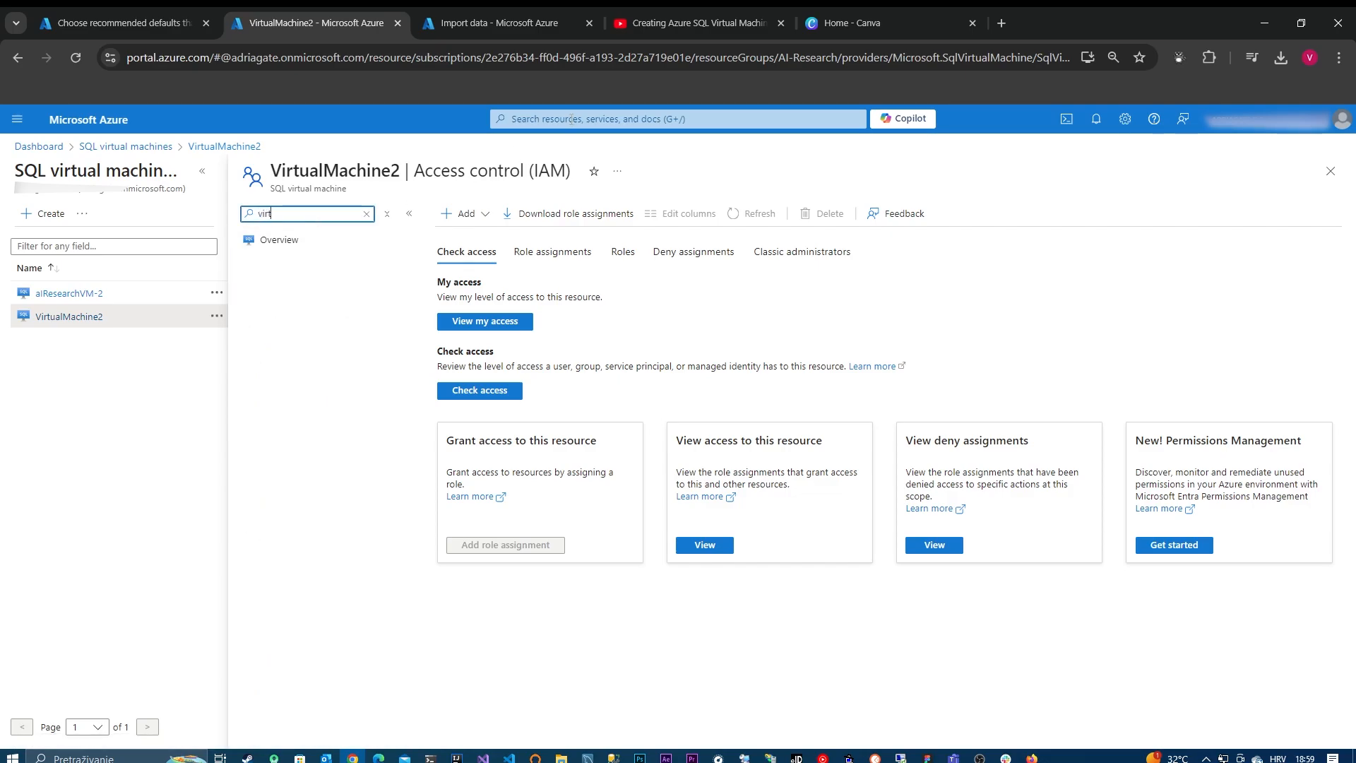
pyautogui.click(572, 119)
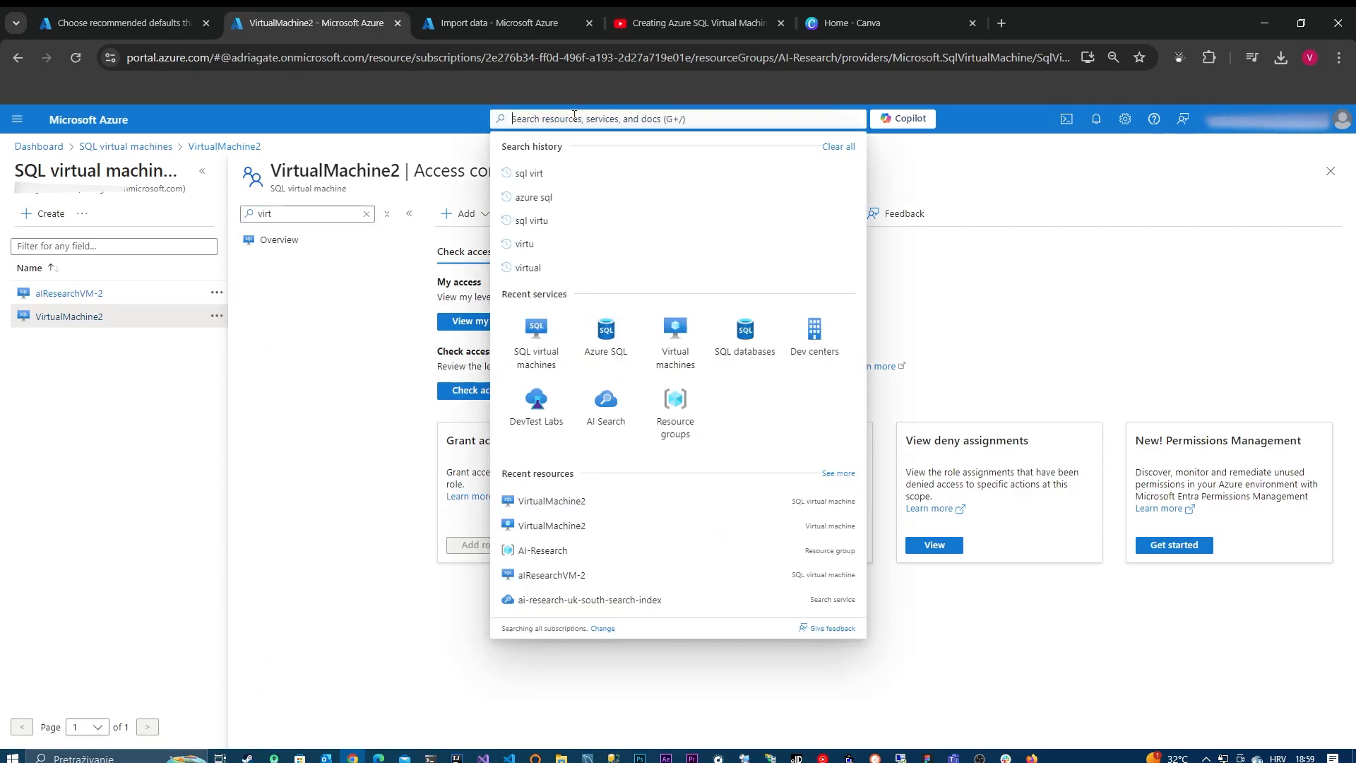
pyautogui.click(281, 253)
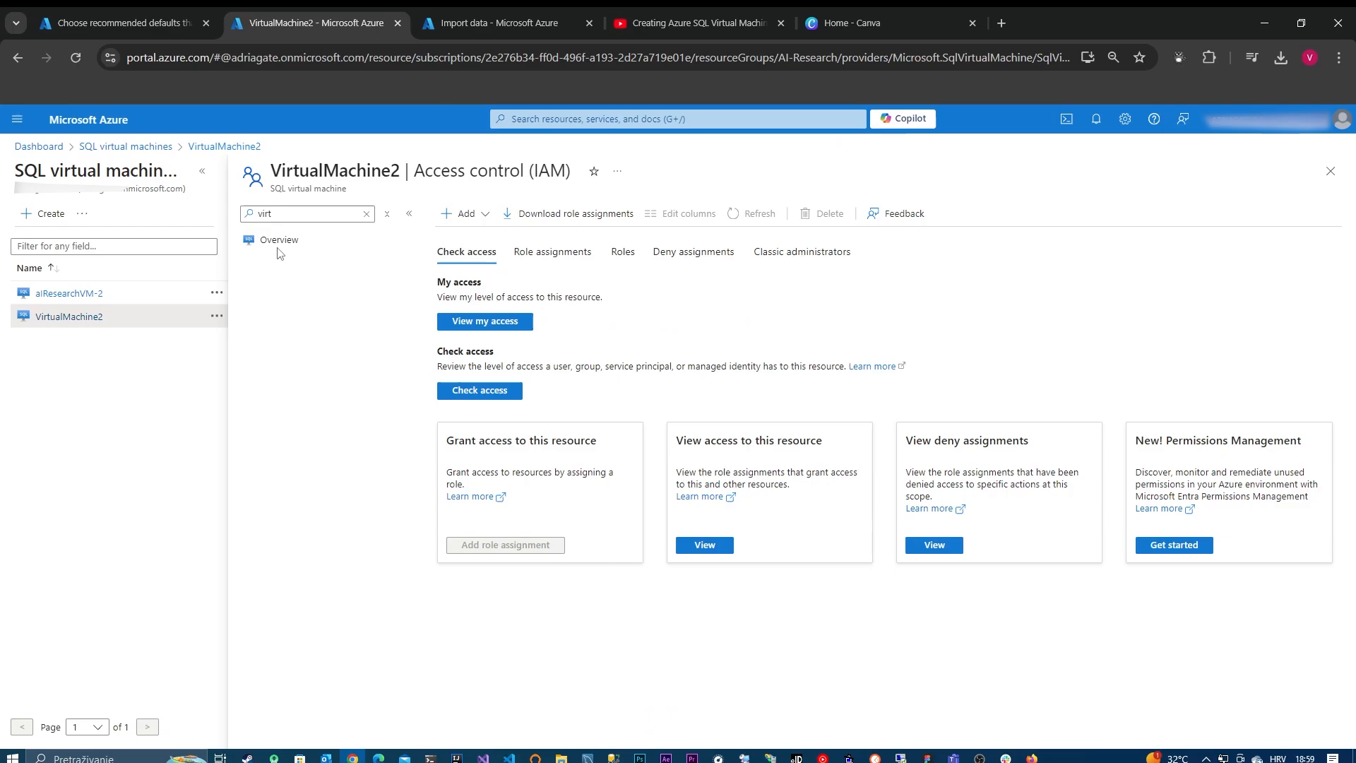
pyautogui.click(366, 213)
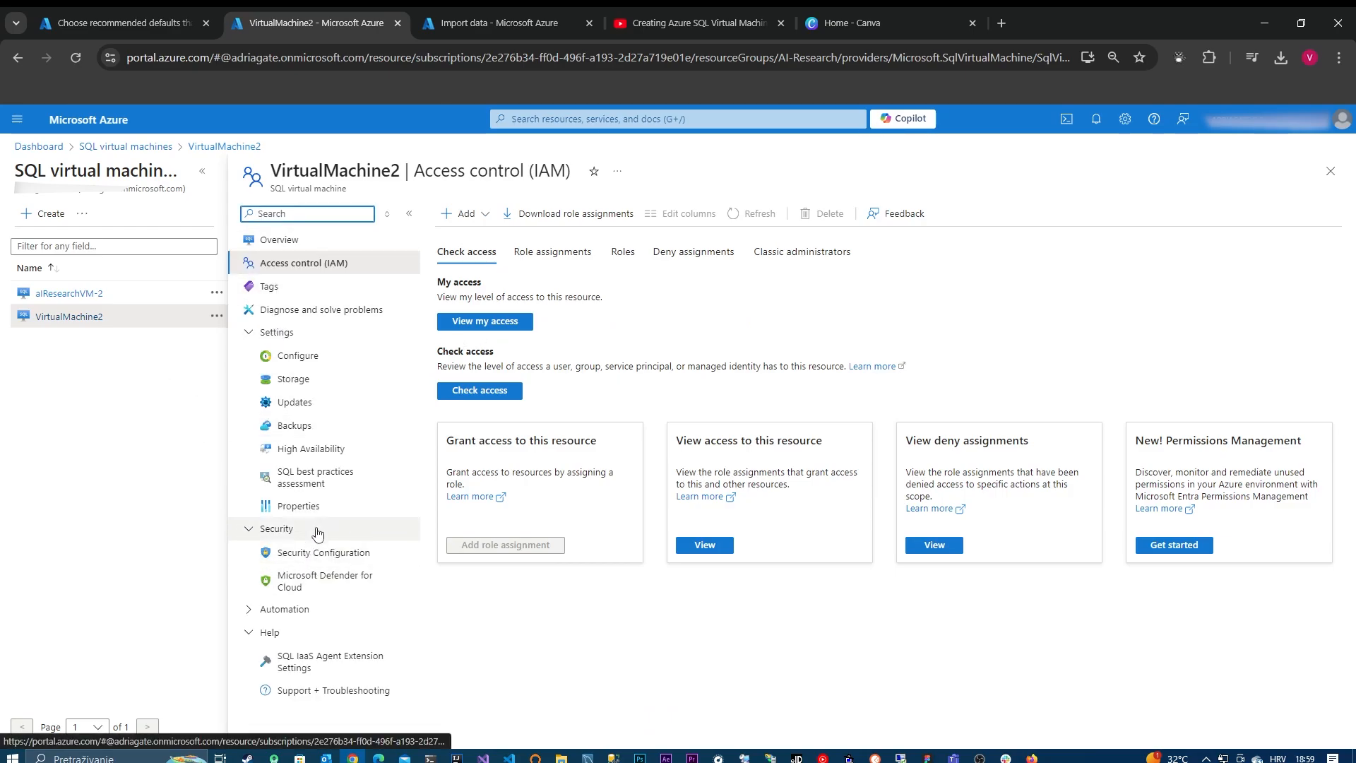
# Step: Open VirtualMachine2 from the Virtual machines service and go to its DNS name configuration
pyautogui.click(515, 120)
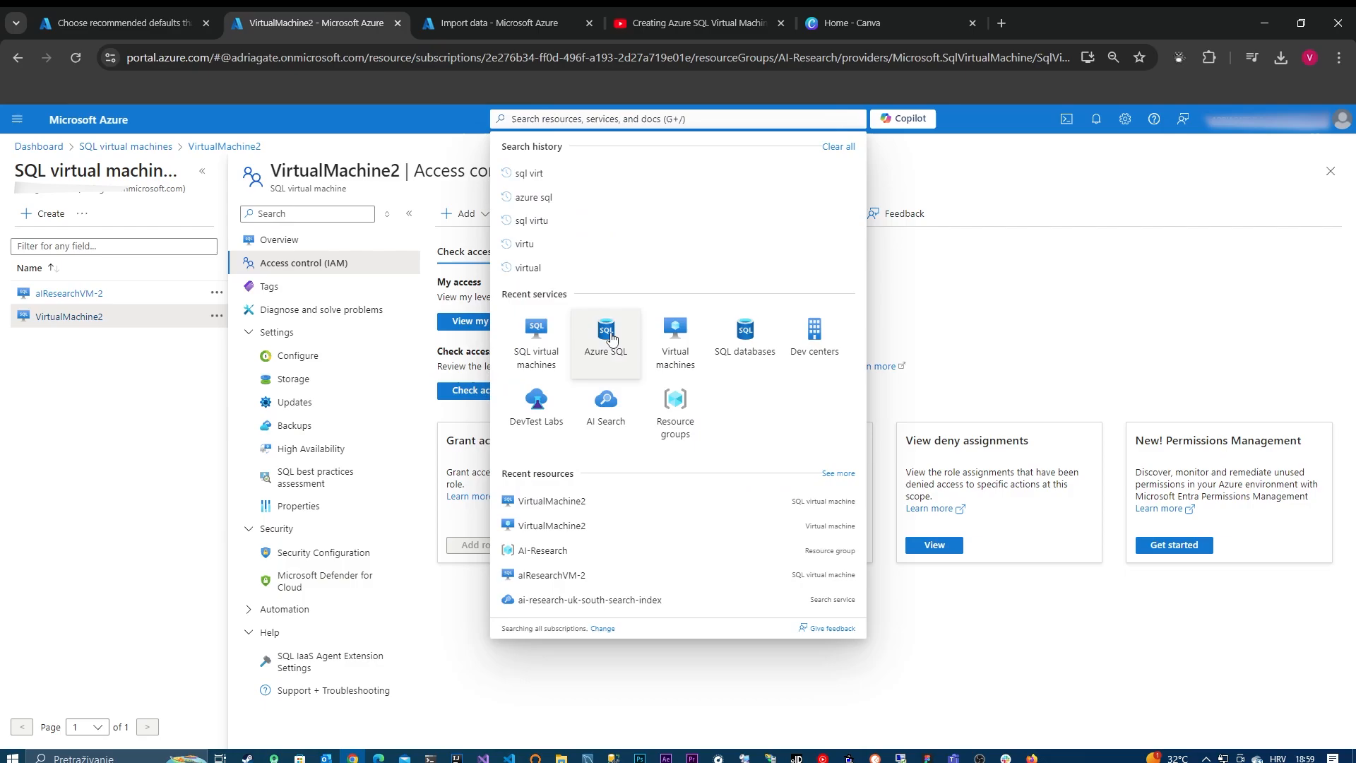
pyautogui.click(664, 349)
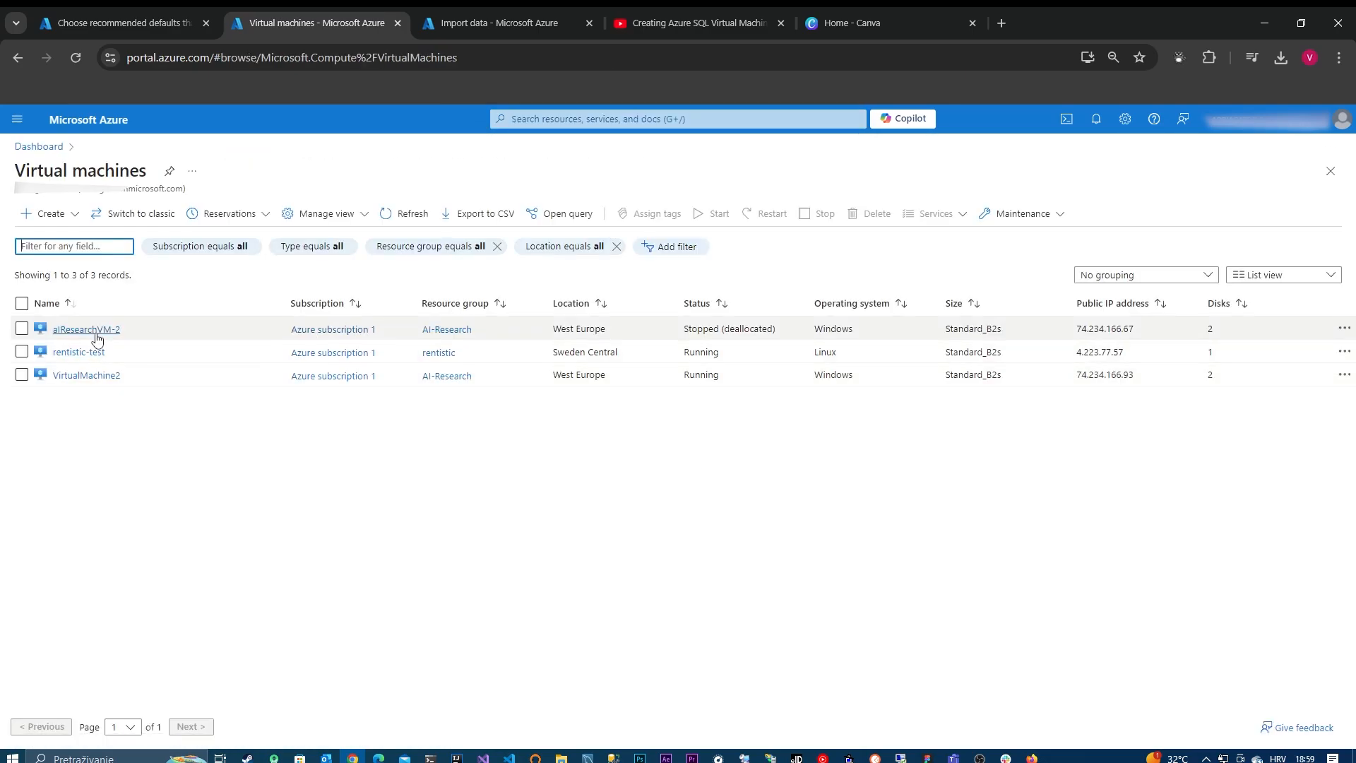
pyautogui.click(106, 380)
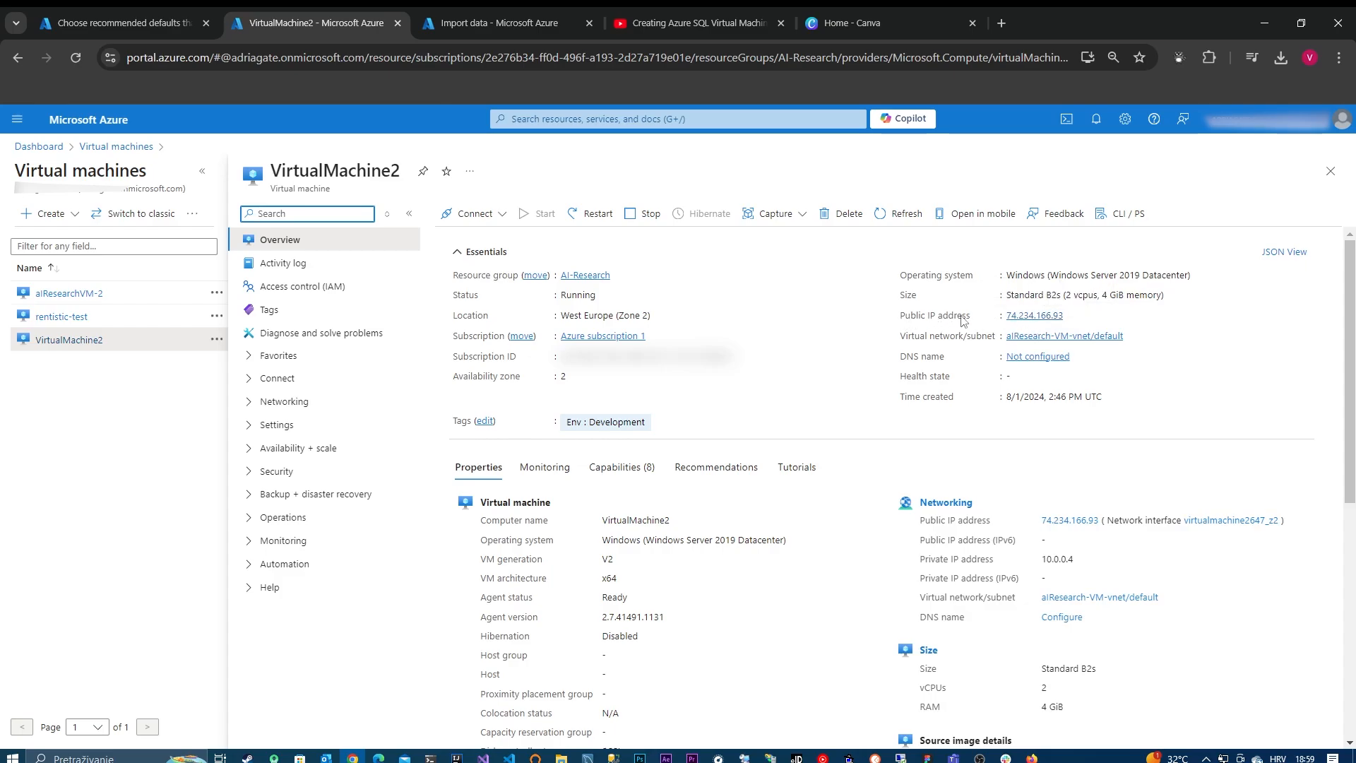
pyautogui.click(1052, 358)
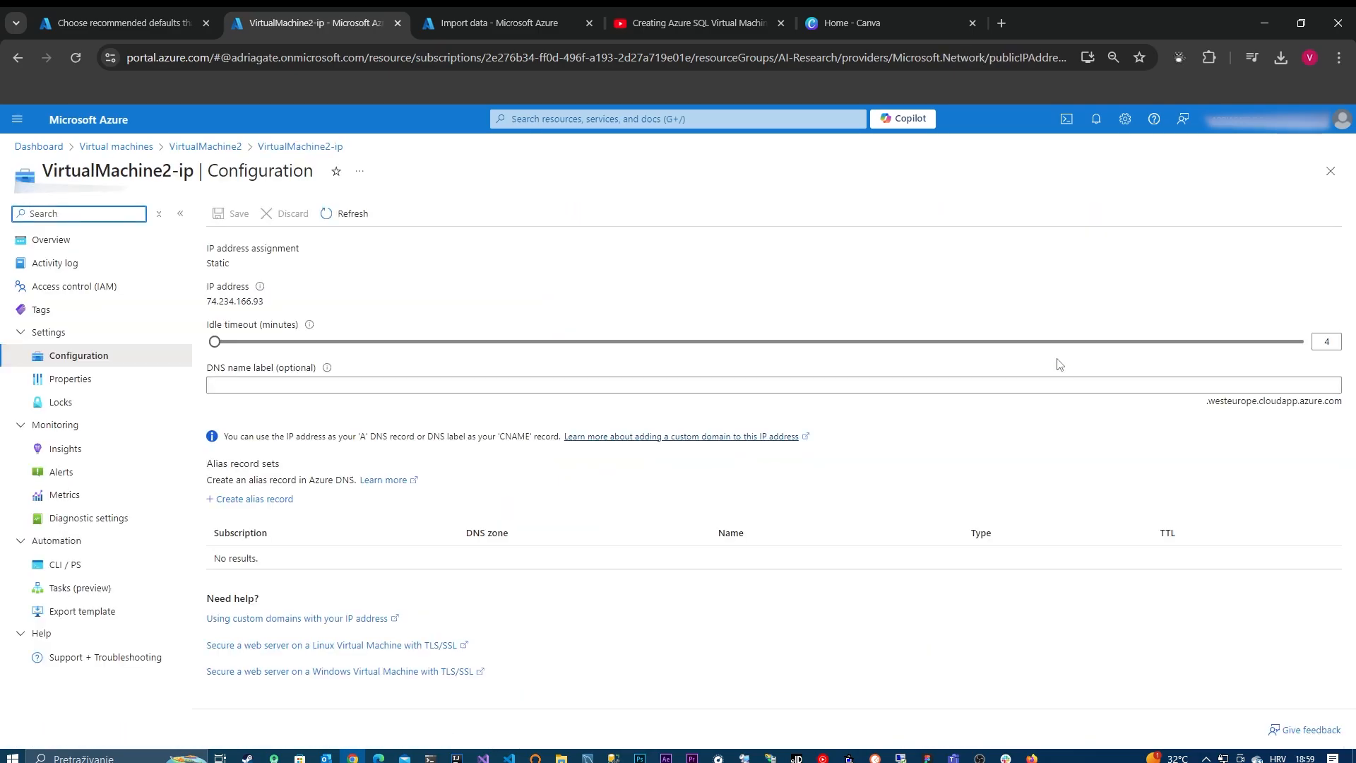
# Step: Set the DNS name label of VirtualMachine2-ip to virtual-machine-vl-test and save the configuration
pyautogui.click(314, 385)
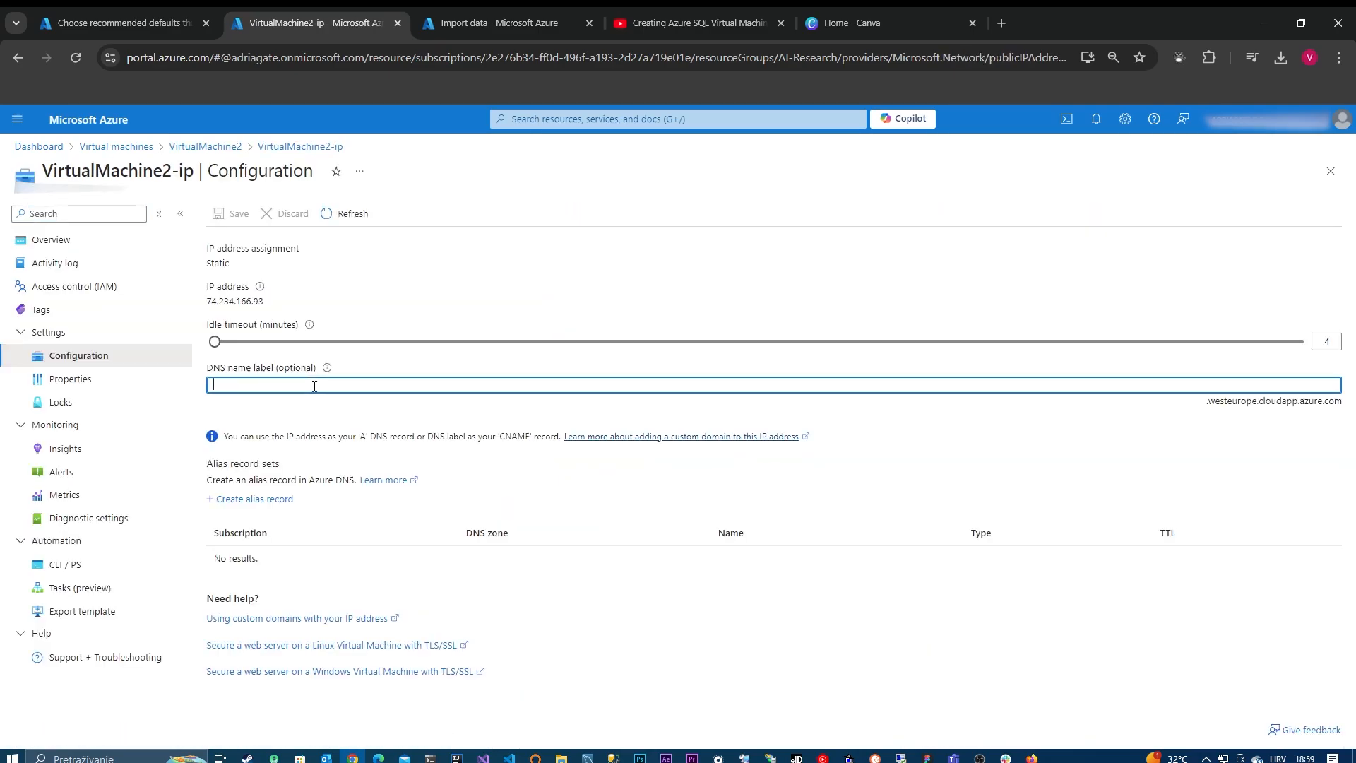
pyautogui.write('virtual-machine-vl-test')
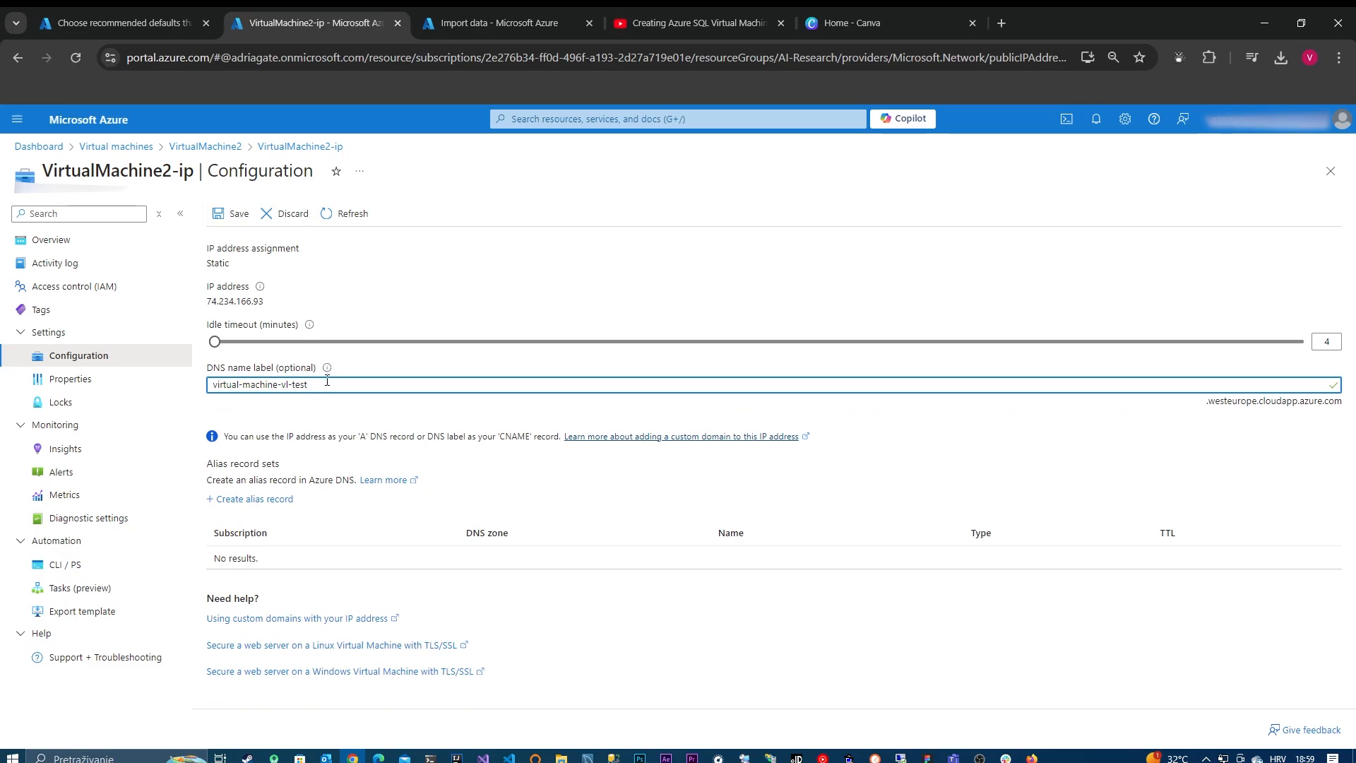
pyautogui.moveTo(328, 382); pyautogui.dragTo(169, 371)
pyautogui.click(235, 213)
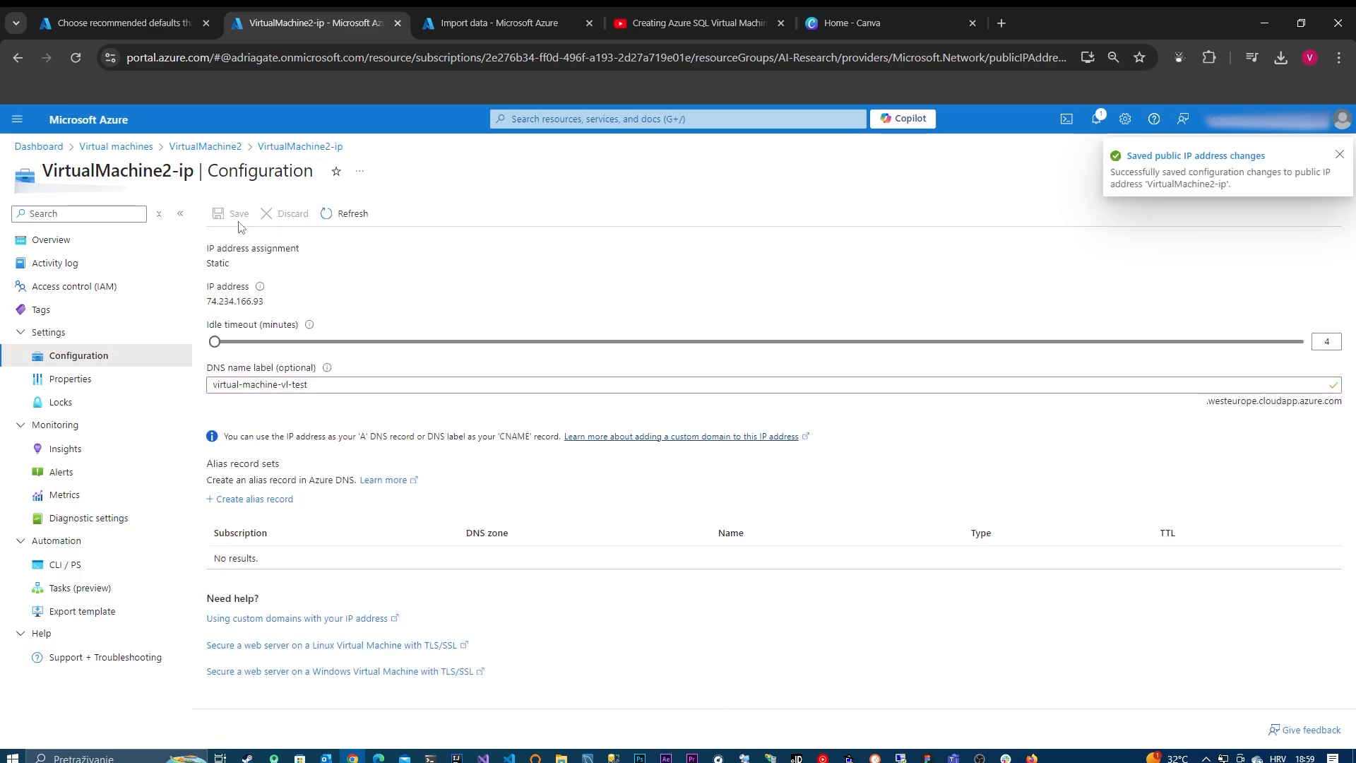
# Step: Replace the server address in the import's connection string with the DNS name virtual-machine-vl-test.westeurope.cloudapp.azure.com from the public IP overview
pyautogui.click(97, 249)
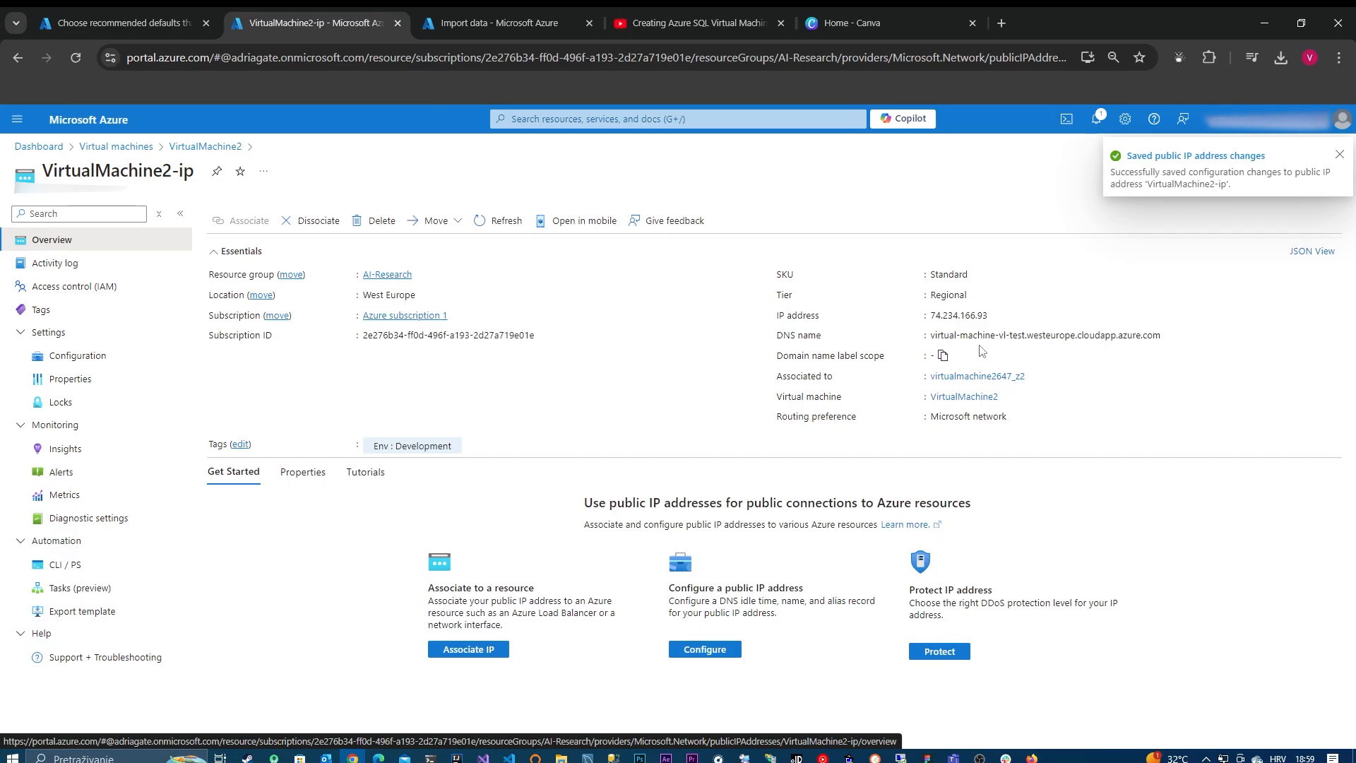
pyautogui.click(481, 29)
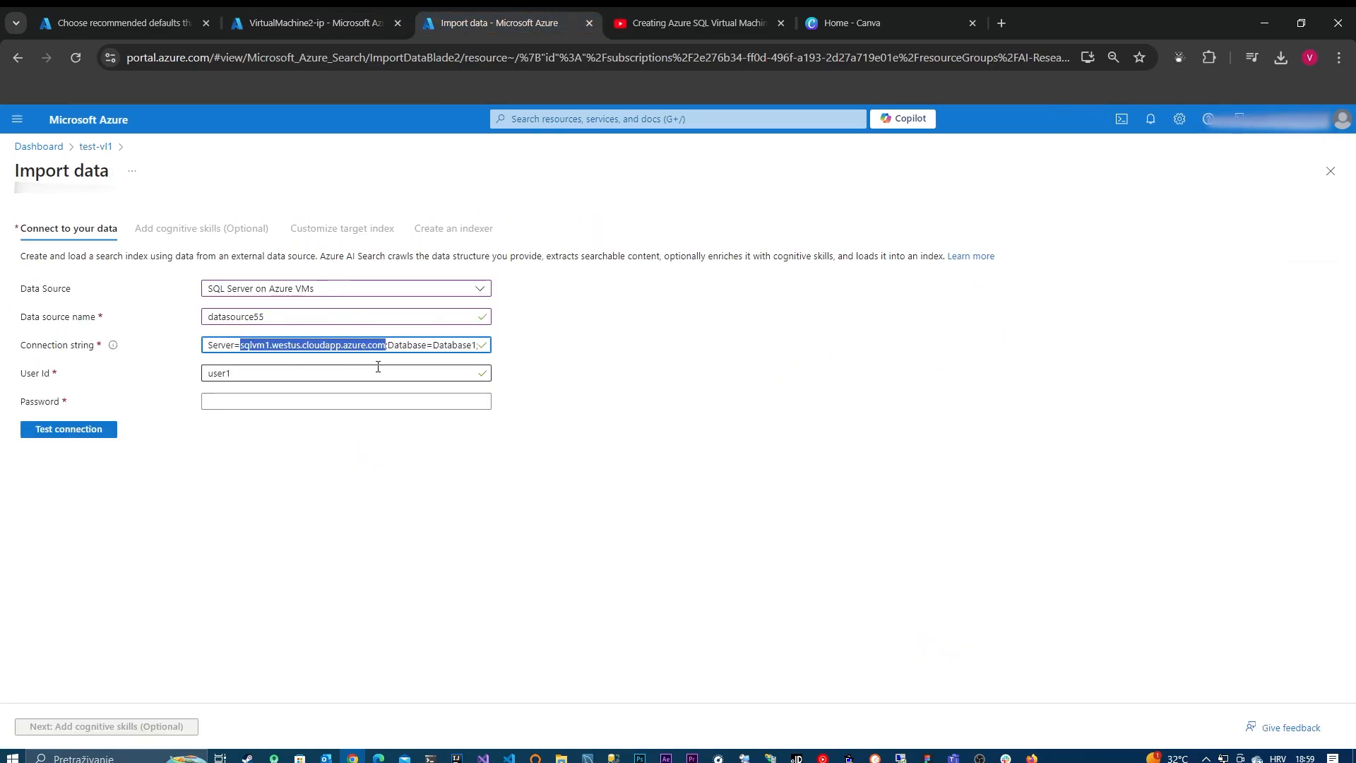
pyautogui.write('virtual-machine-vl-test.westeurope.cloudapp.azure.com')
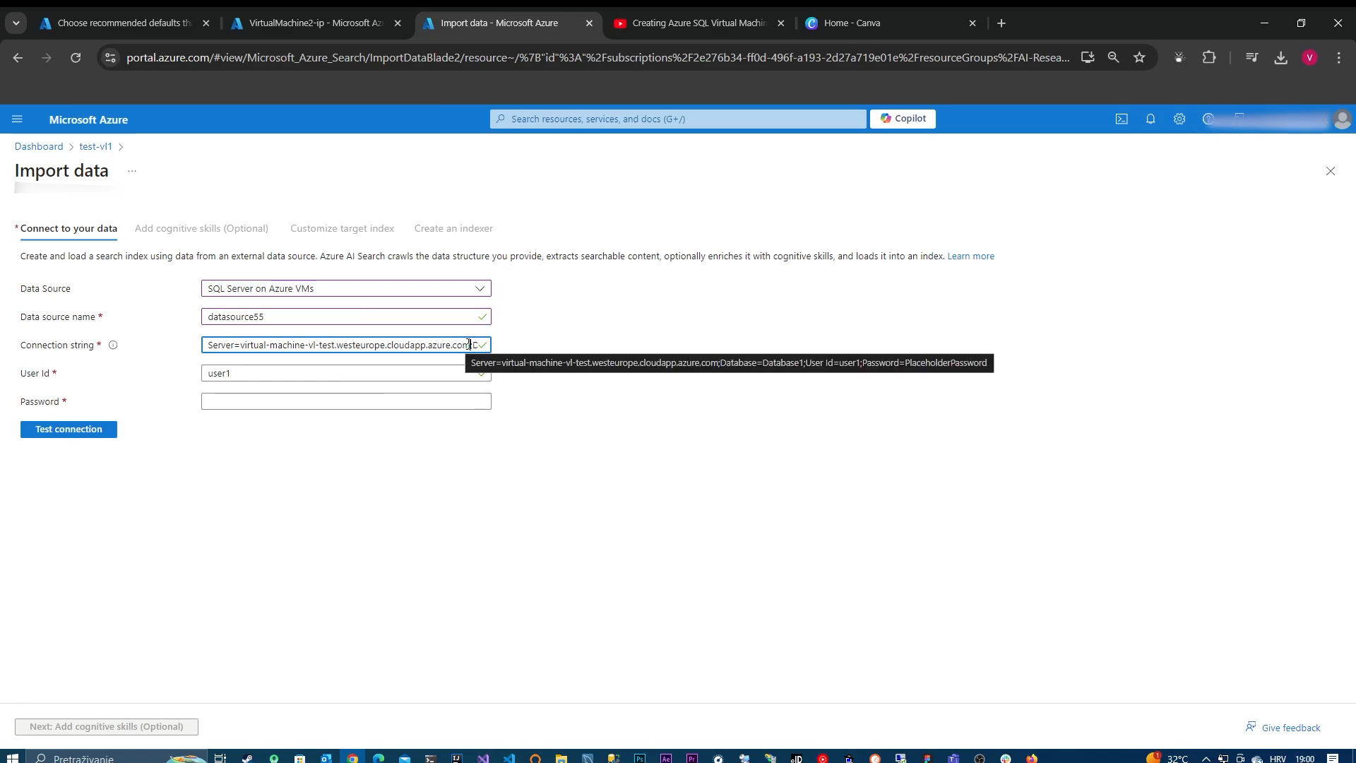
pyautogui.moveTo(472, 344); pyautogui.dragTo(449, 345)
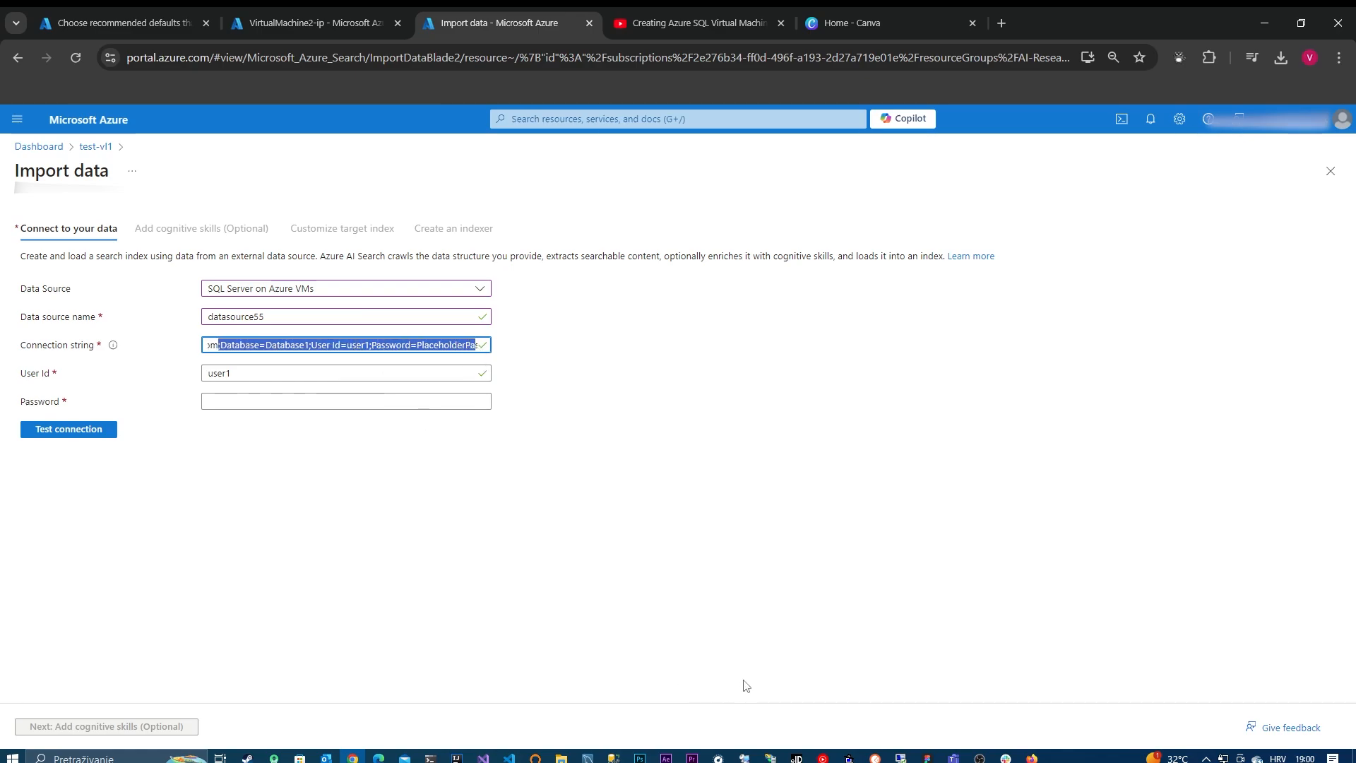
# Step: Switch to SQL Server Management Studio and connect to 74.234.166.93 as admin-2, entering the login password and having it remembered
pyautogui.click(619, 757)
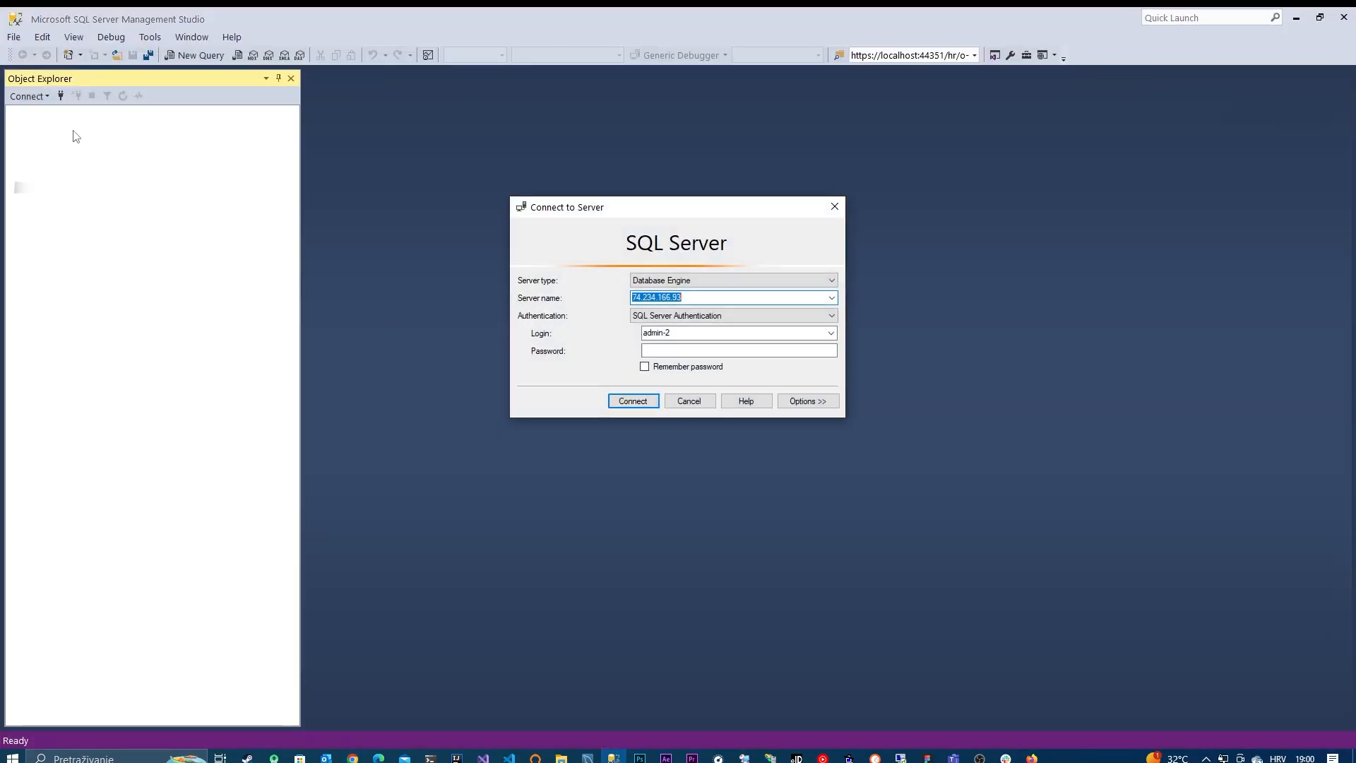
pyautogui.click(693, 350)
pyautogui.press('capslock')
pyautogui.write('*')
pyautogui.press('capslock')
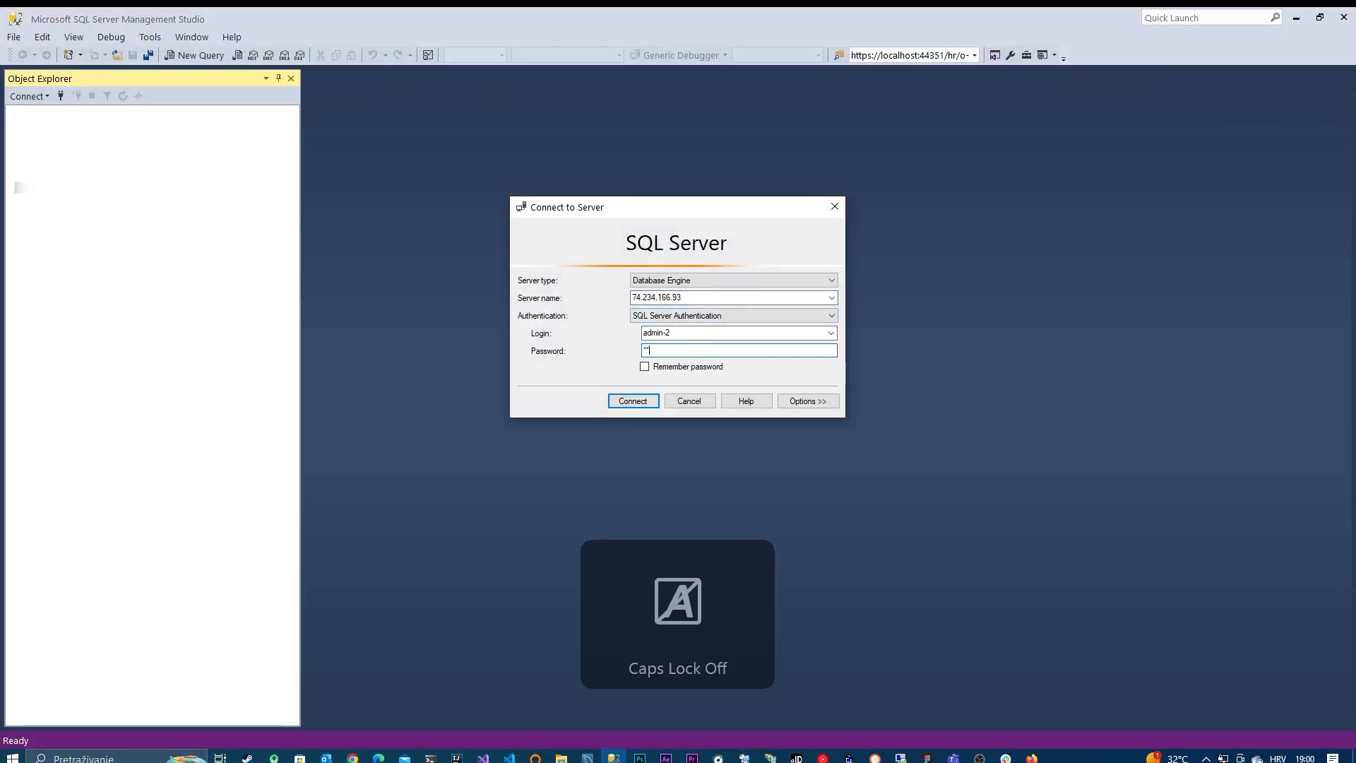
pyautogui.write('***********')
pyautogui.press('capslock')
pyautogui.press('capslock')
pyautogui.click(668, 368)
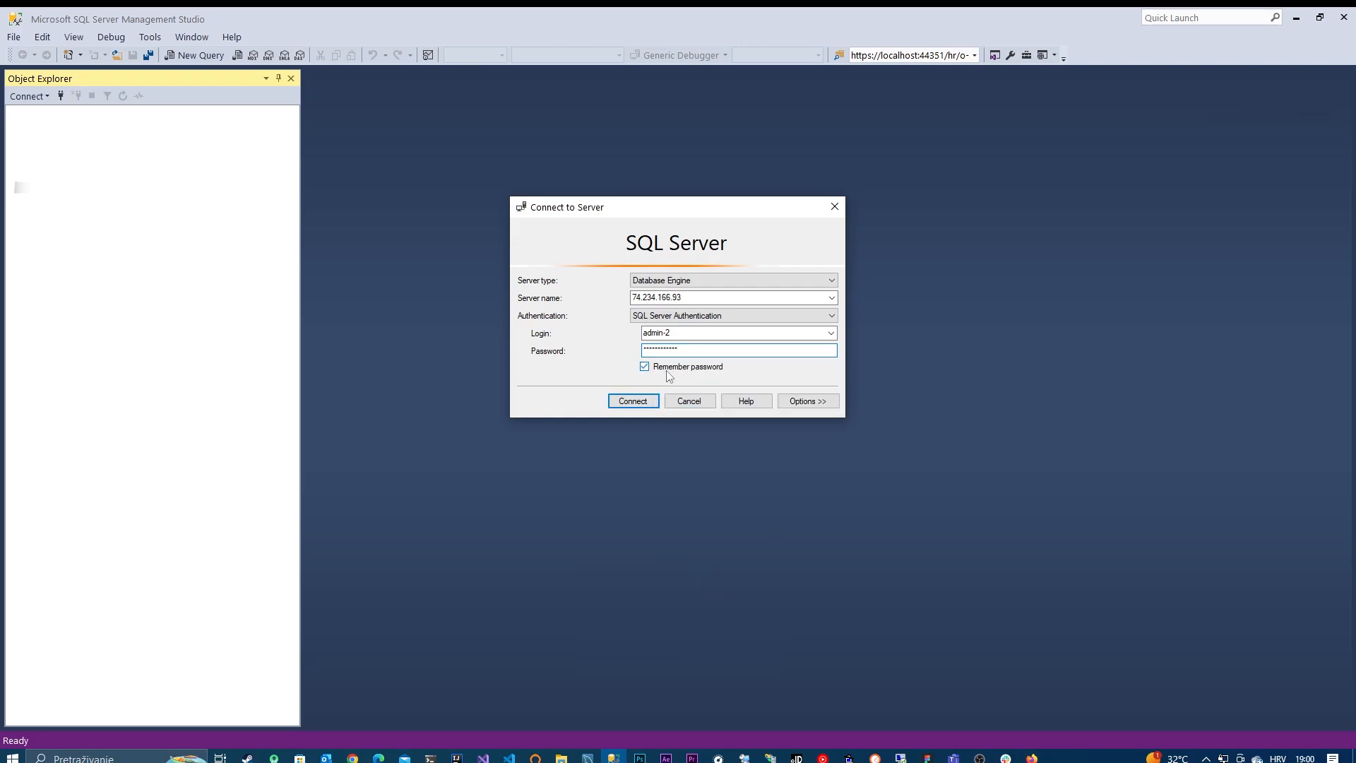
pyautogui.click(646, 406)
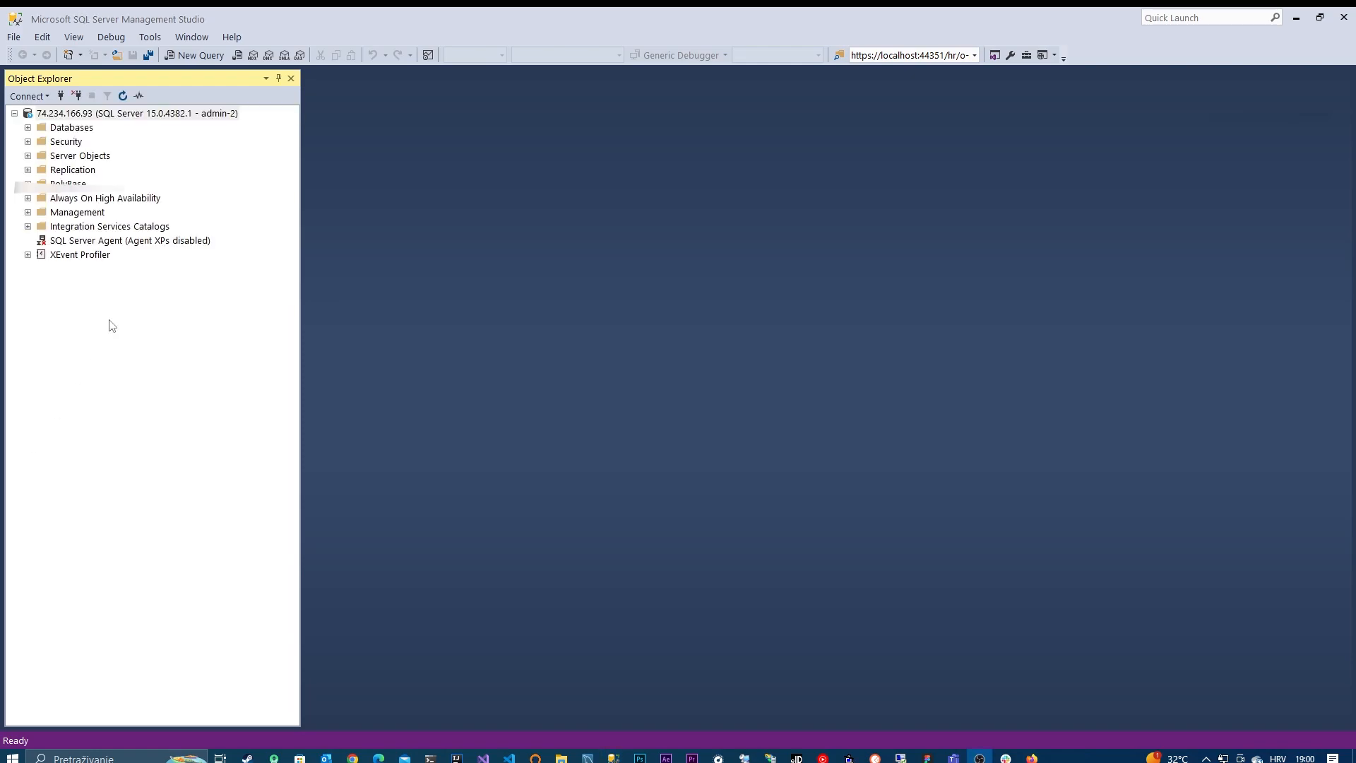
# Step: Create a new database named TestDatabase on the connected server
pyautogui.click(27, 127)
pyautogui.rightClick(62, 127)
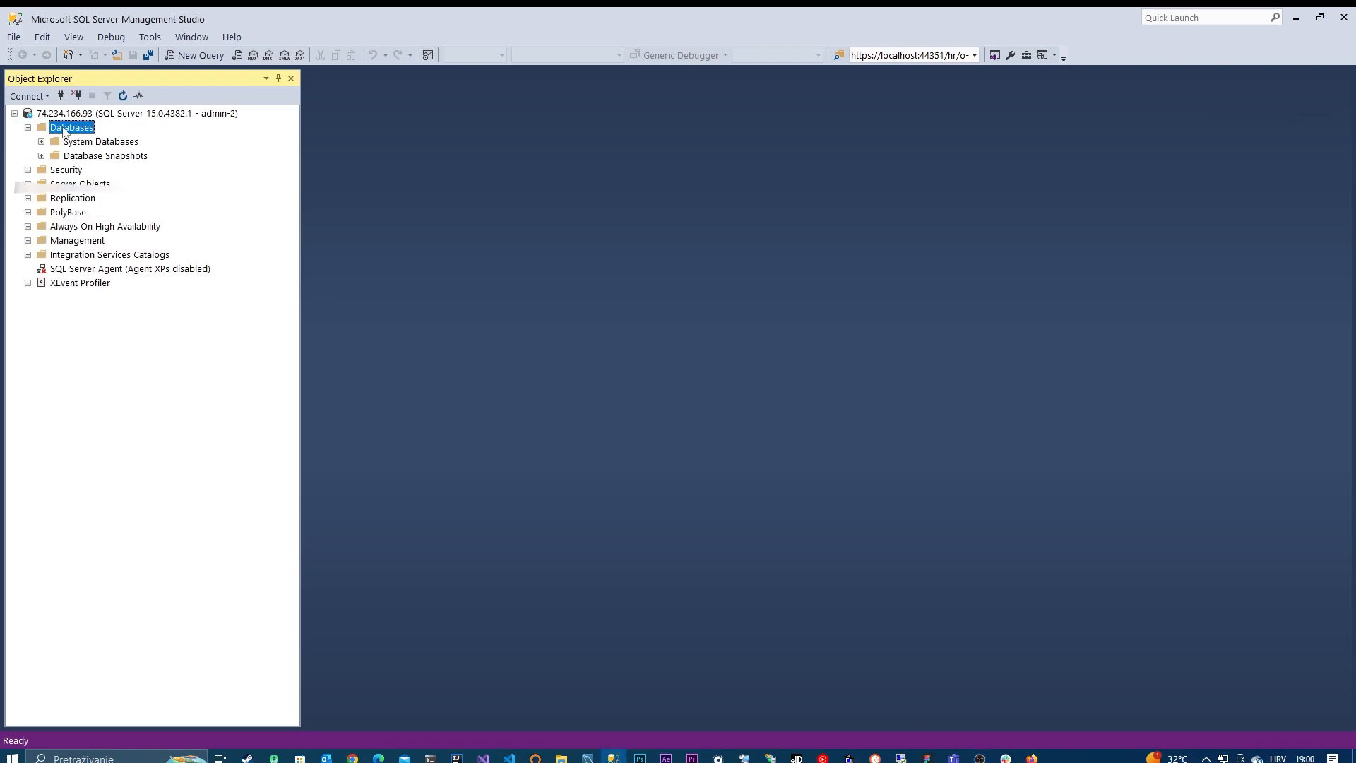
pyautogui.click(130, 137)
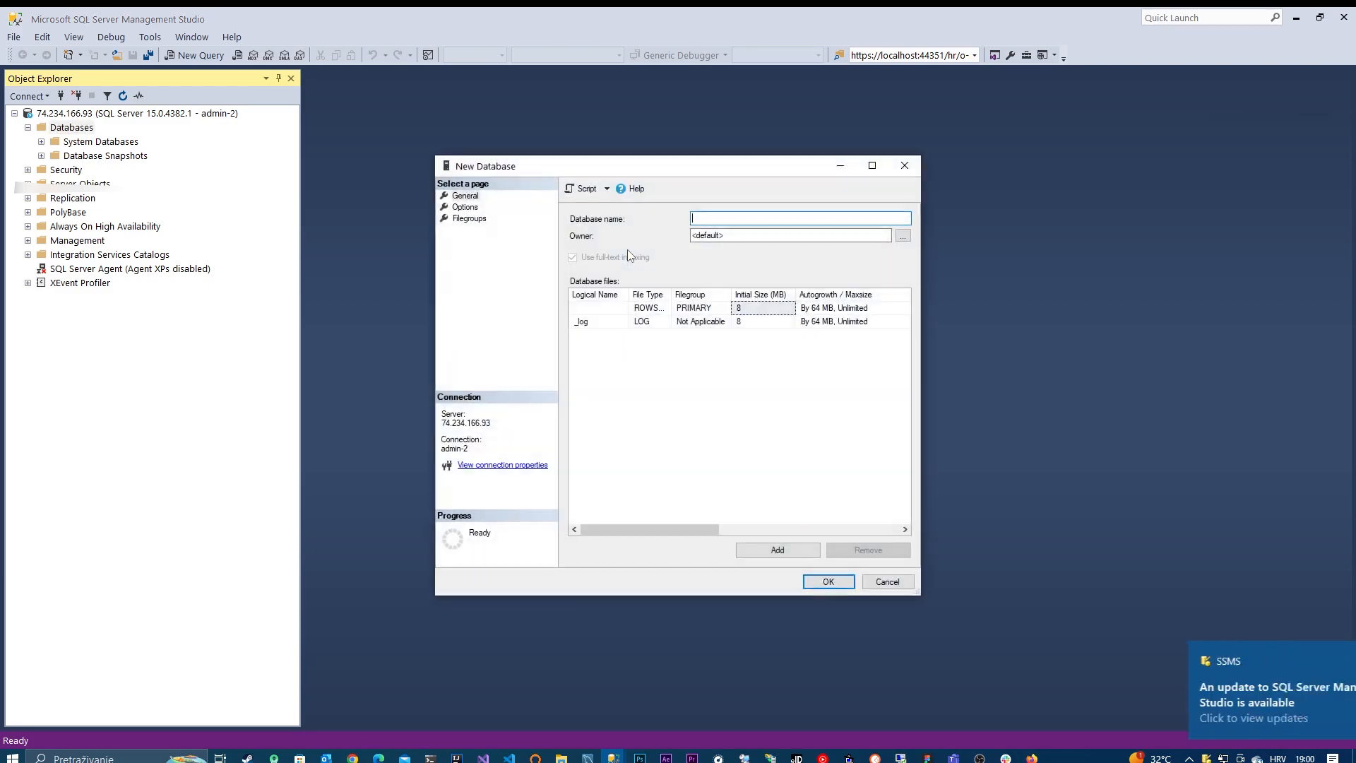
pyautogui.press('capslock')
pyautogui.write('T')
pyautogui.press('capslock')
pyautogui.write('est')
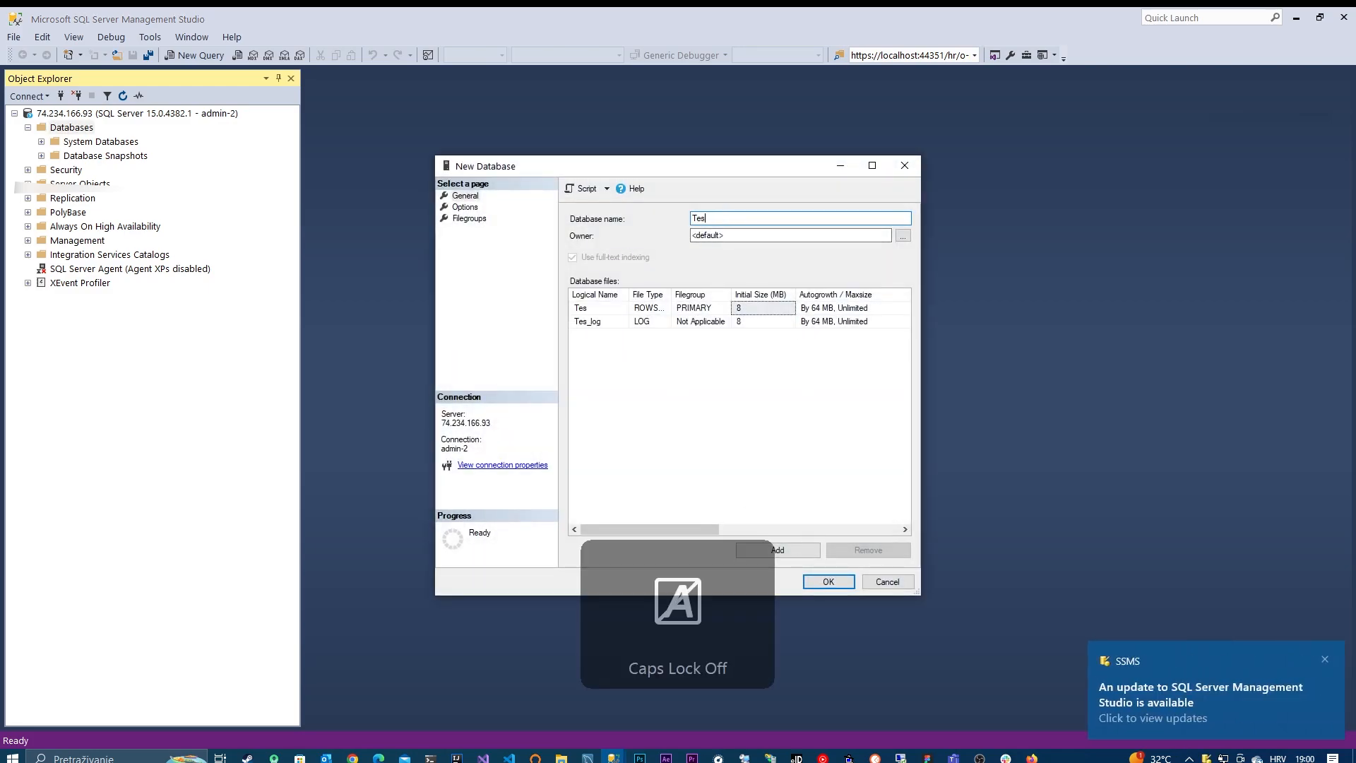
pyautogui.press('capslock')
pyautogui.write('D')
pyautogui.press('capslock')
pyautogui.write('atabase')
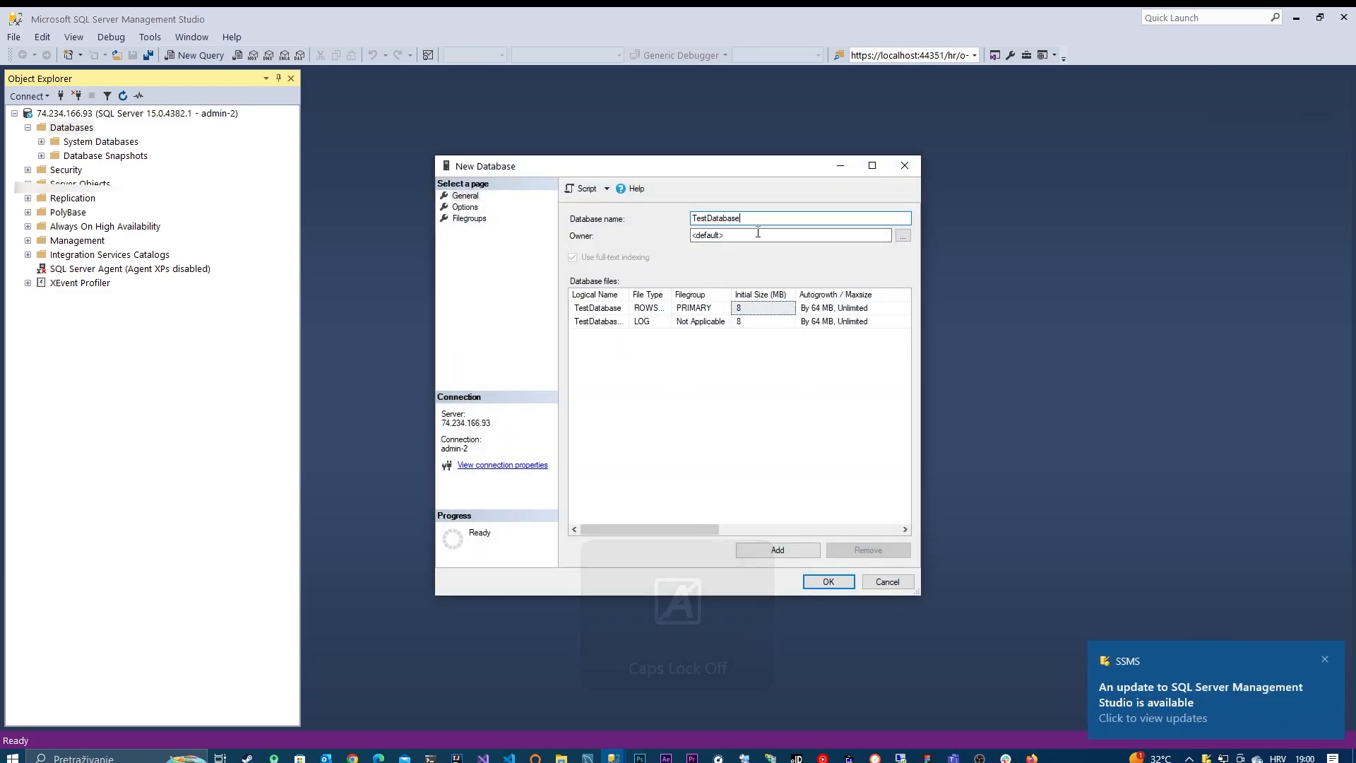
pyautogui.press('Return')
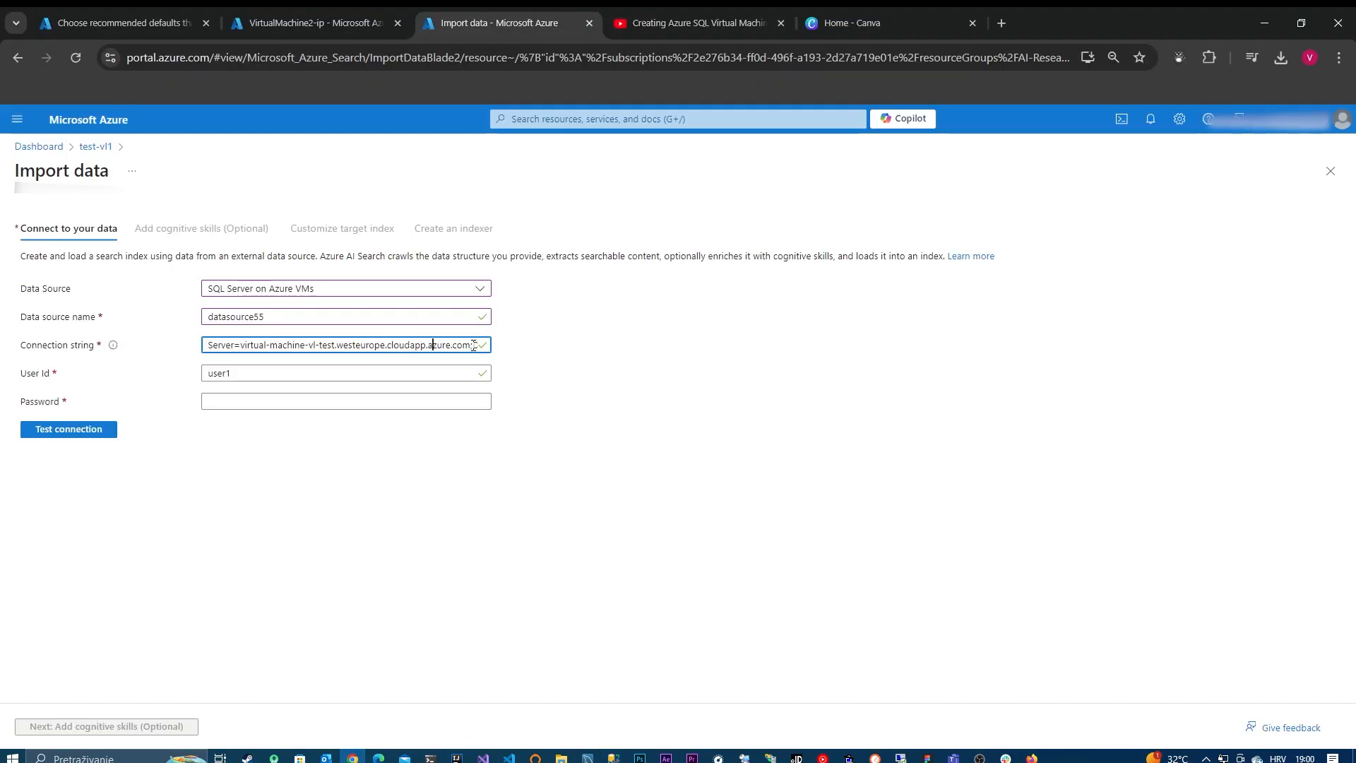
# Step: Change the database name in the import's connection string to Test-Database
pyautogui.moveTo(473, 345); pyautogui.dragTo(486, 351)
pyautogui.write('Databa')
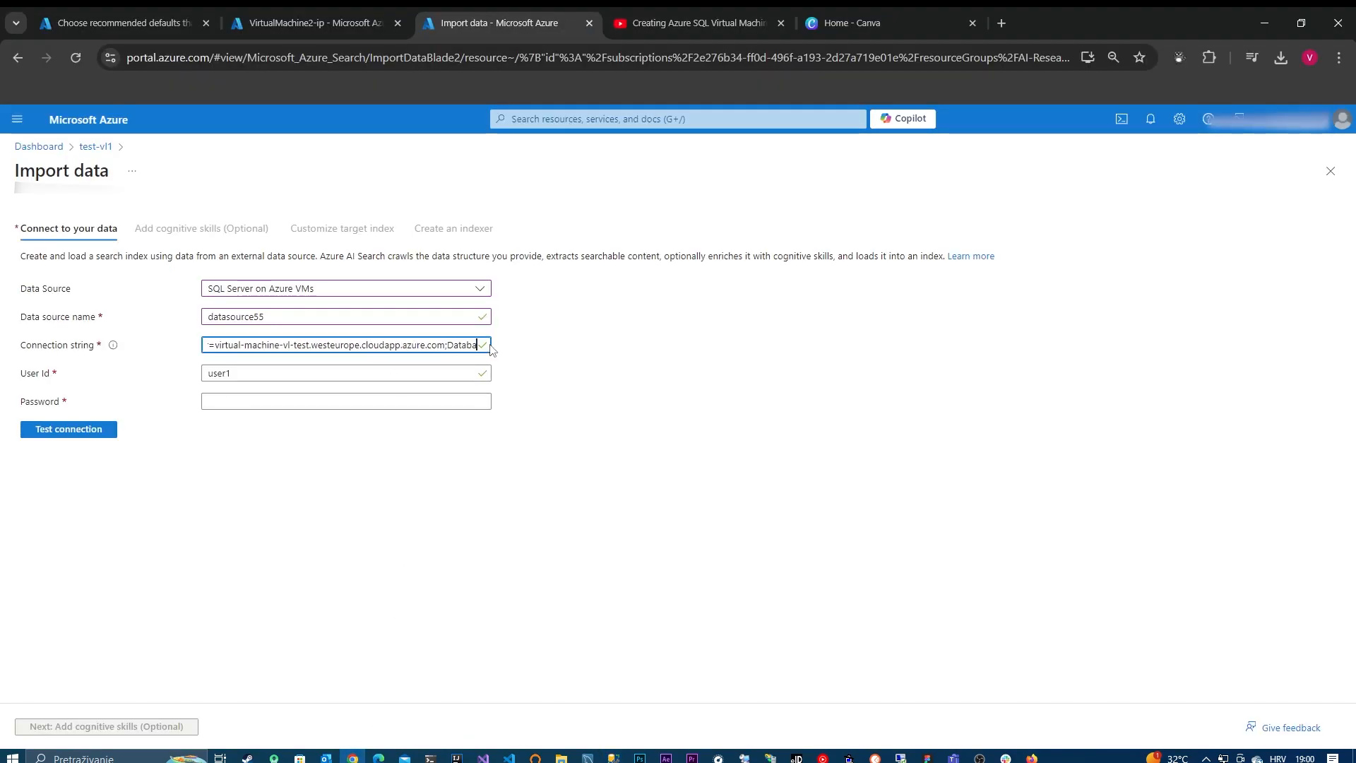
pyautogui.write('se=Database1;U')
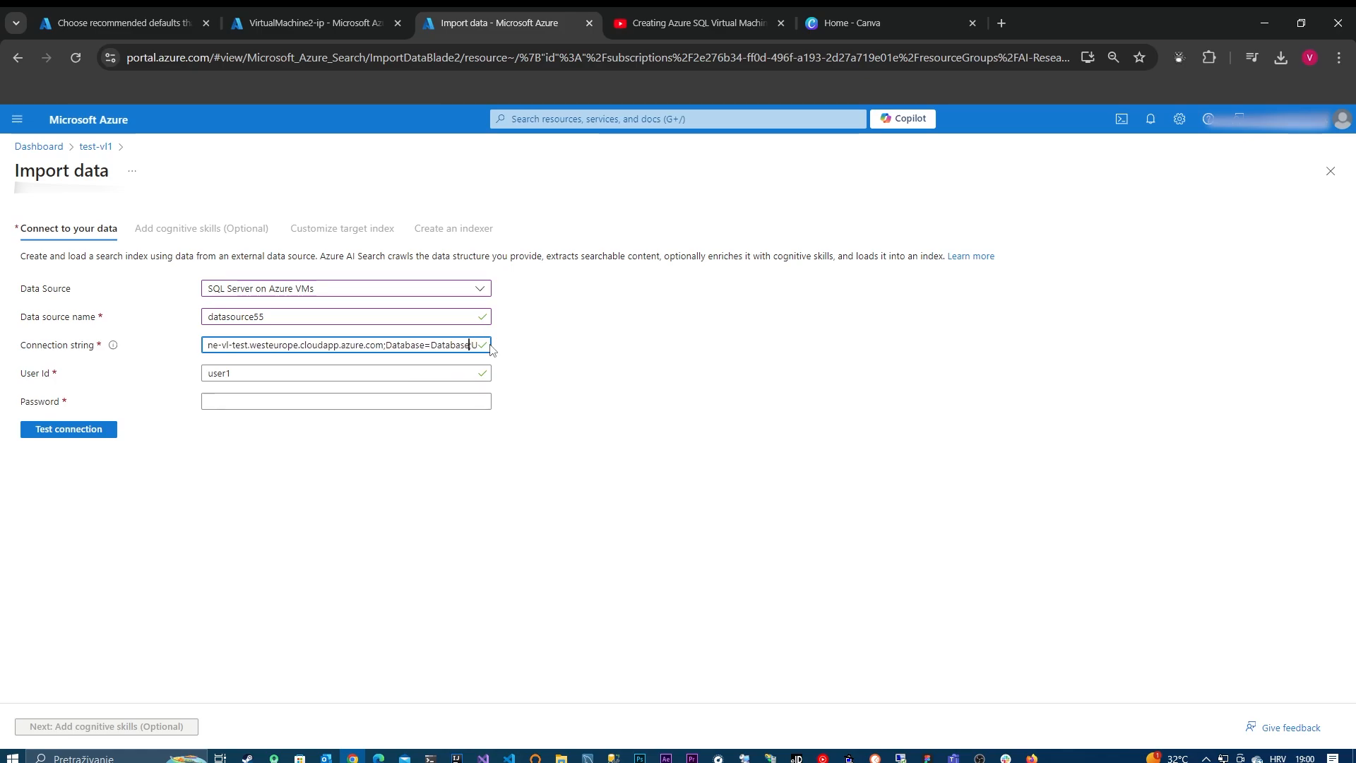
pyautogui.press('BackSpace')
pyautogui.press('BackSpace')
pyautogui.press('BackSpace')
pyautogui.press('BackSpace')
pyautogui.press('BackSpace')
pyautogui.press('capslock')
pyautogui.write('T')
pyautogui.press('capslock')
pyautogui.write('est')
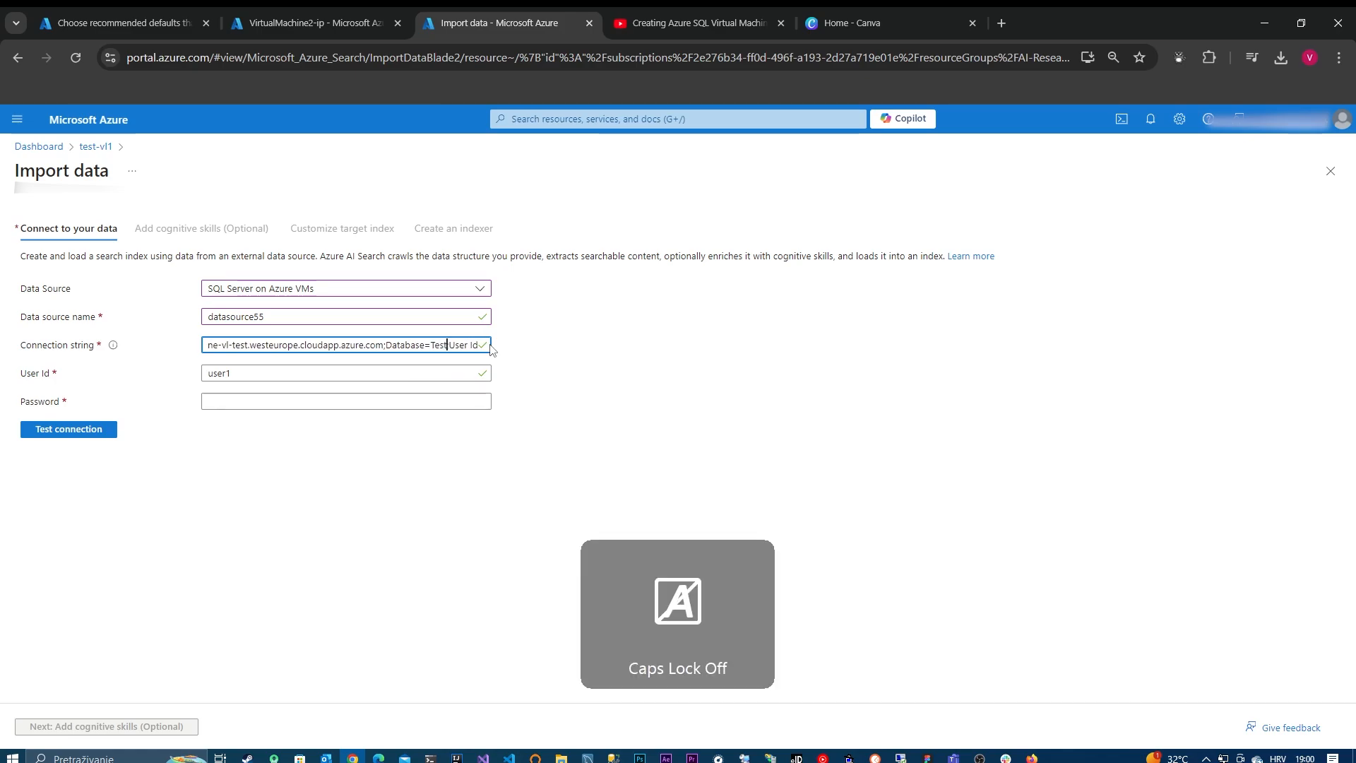
pyautogui.write('-Database;')
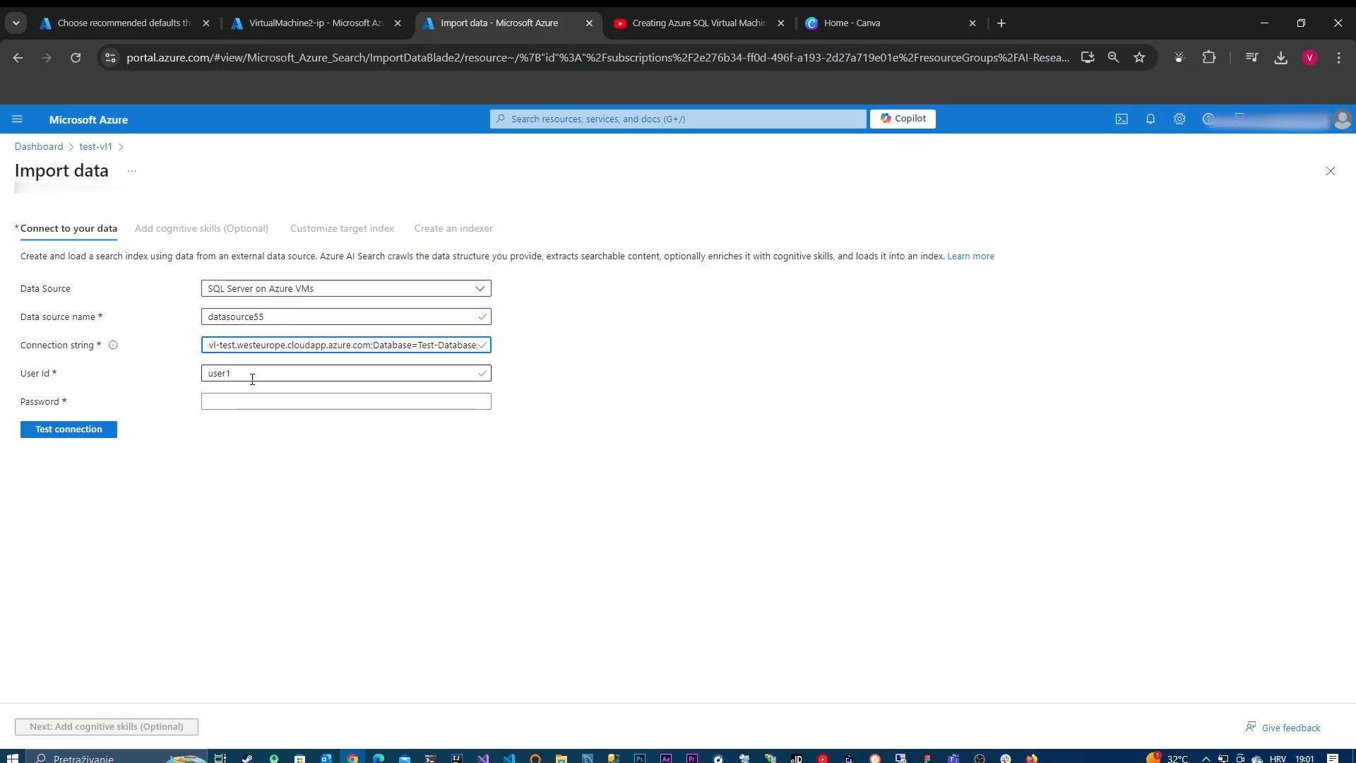
# Step: Set the data source's User Id to admin-2 and enter the account password in the Password field
pyautogui.press('Tab')
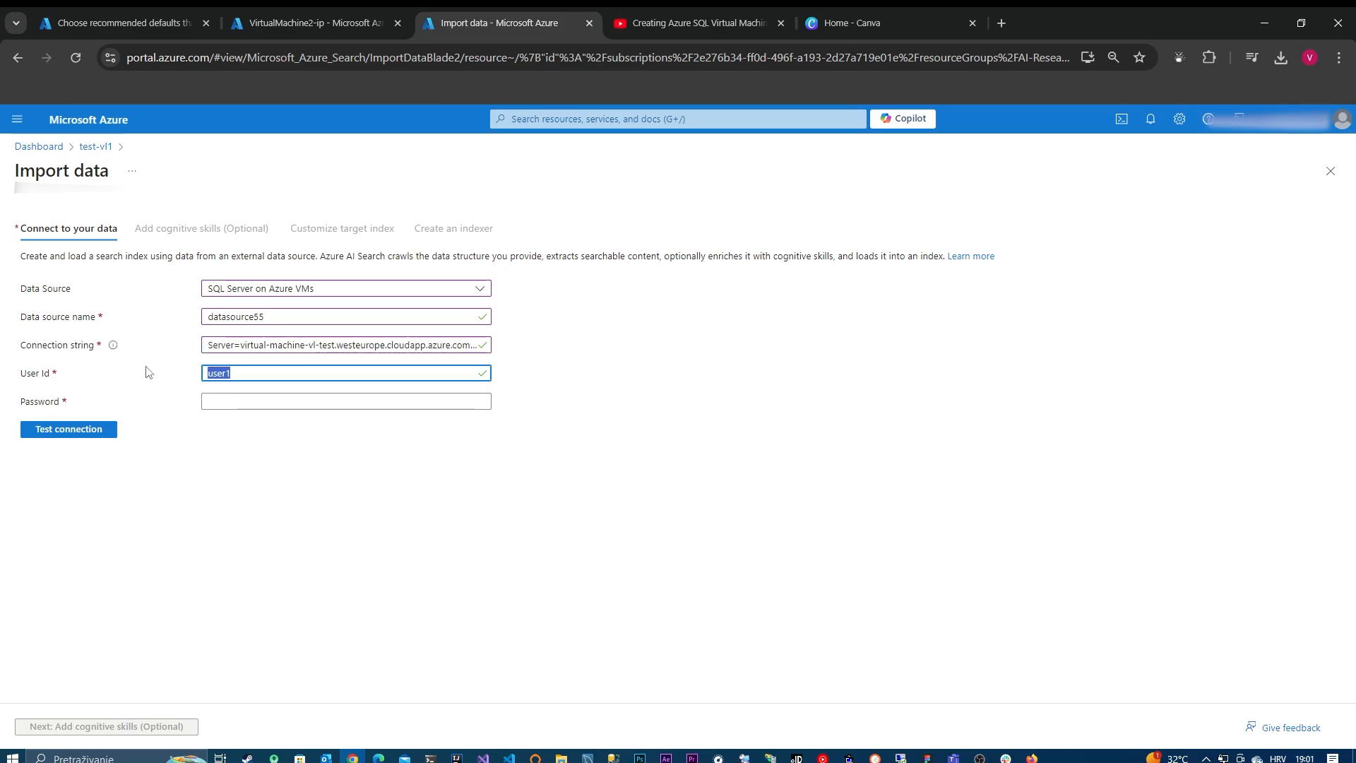
pyautogui.write('admin-2')
pyautogui.click(272, 395)
pyautogui.press('capslock')
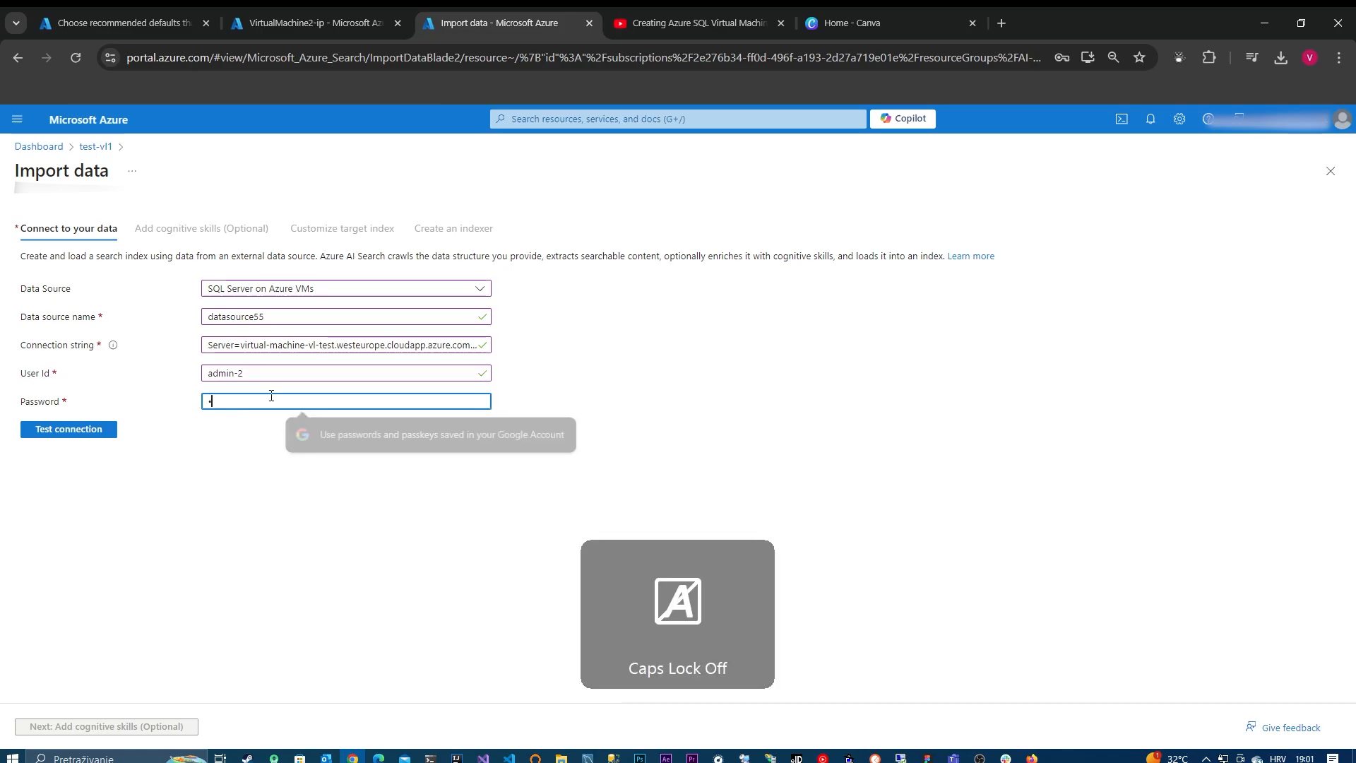
pyautogui.write('••••••••')
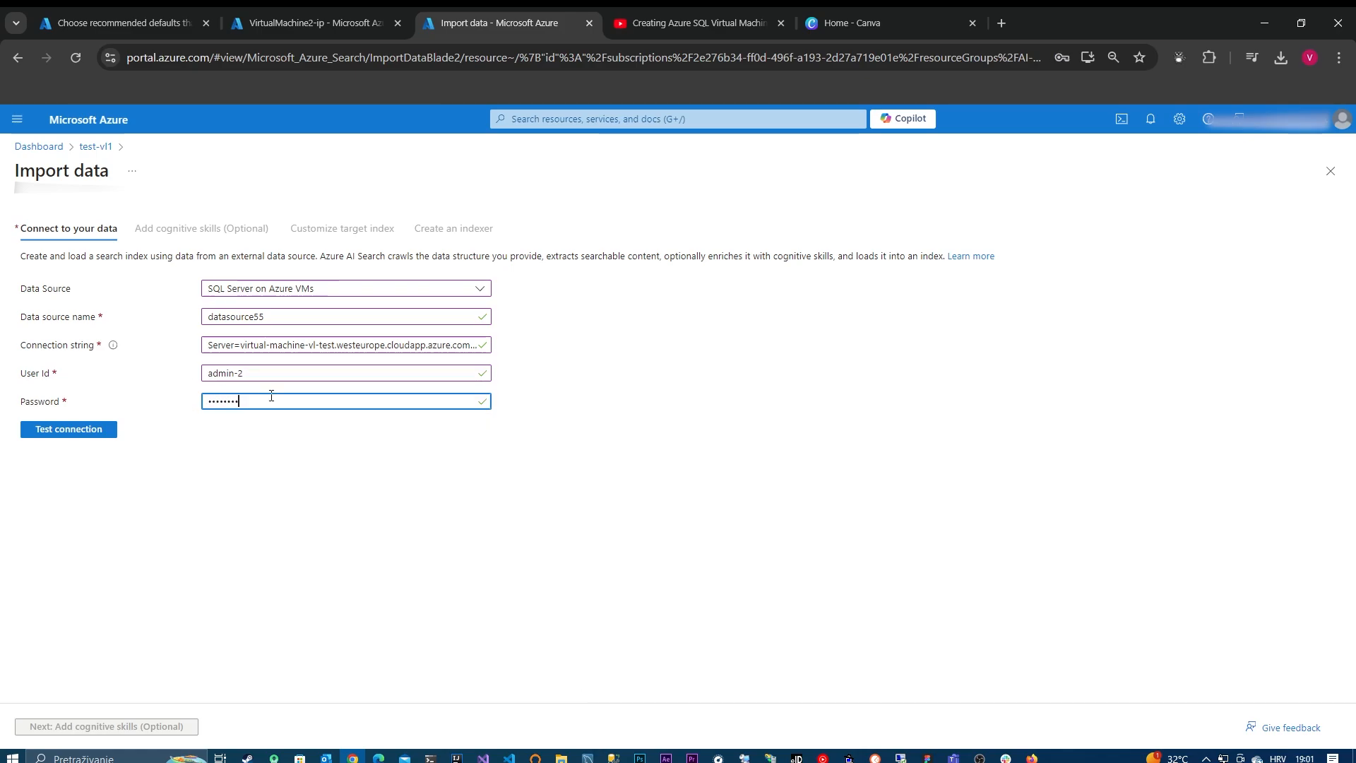
pyautogui.write('•')
pyautogui.press('capslock')
pyautogui.write('•')
pyautogui.press('capslock')
pyautogui.write('••')
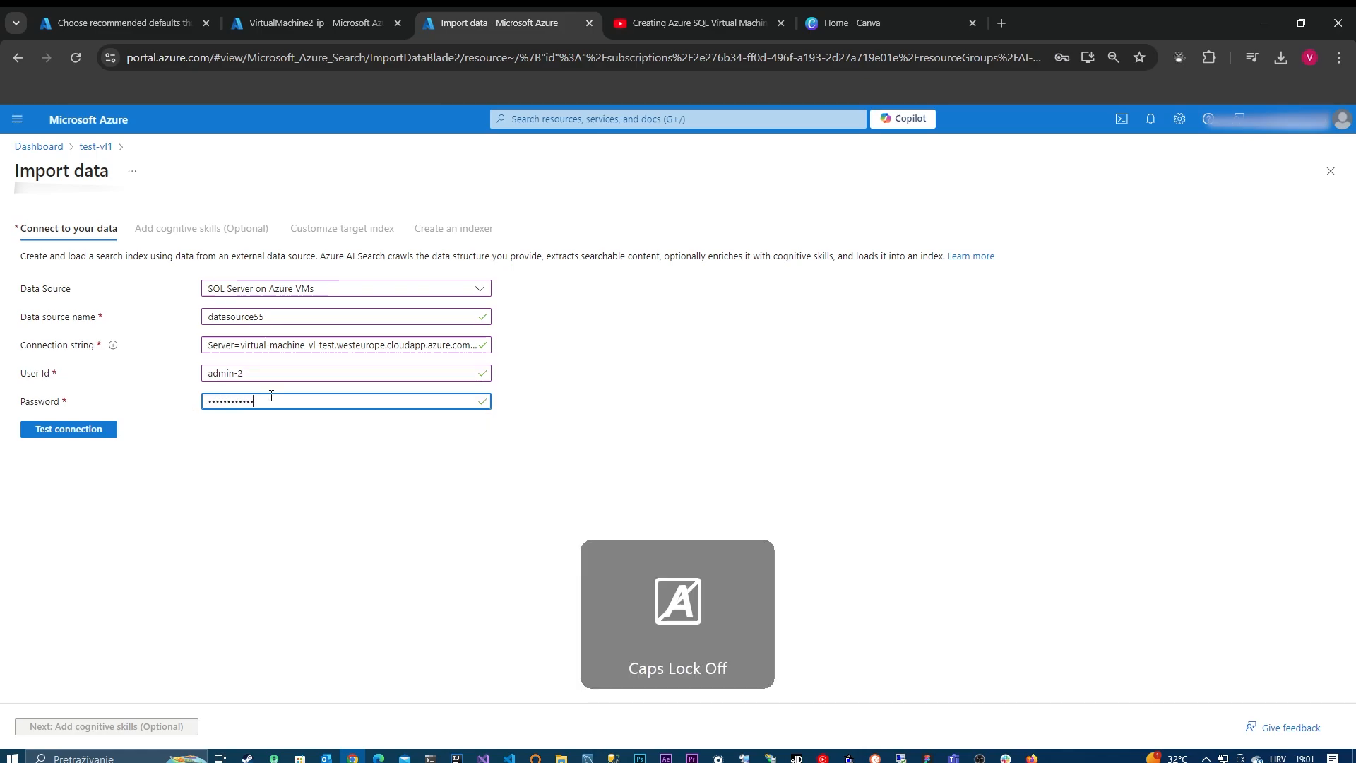
# Step: Select the placeholder password in the connection string and test the data source connection
pyautogui.tripleClick(435, 344)
pyautogui.click(397, 346)
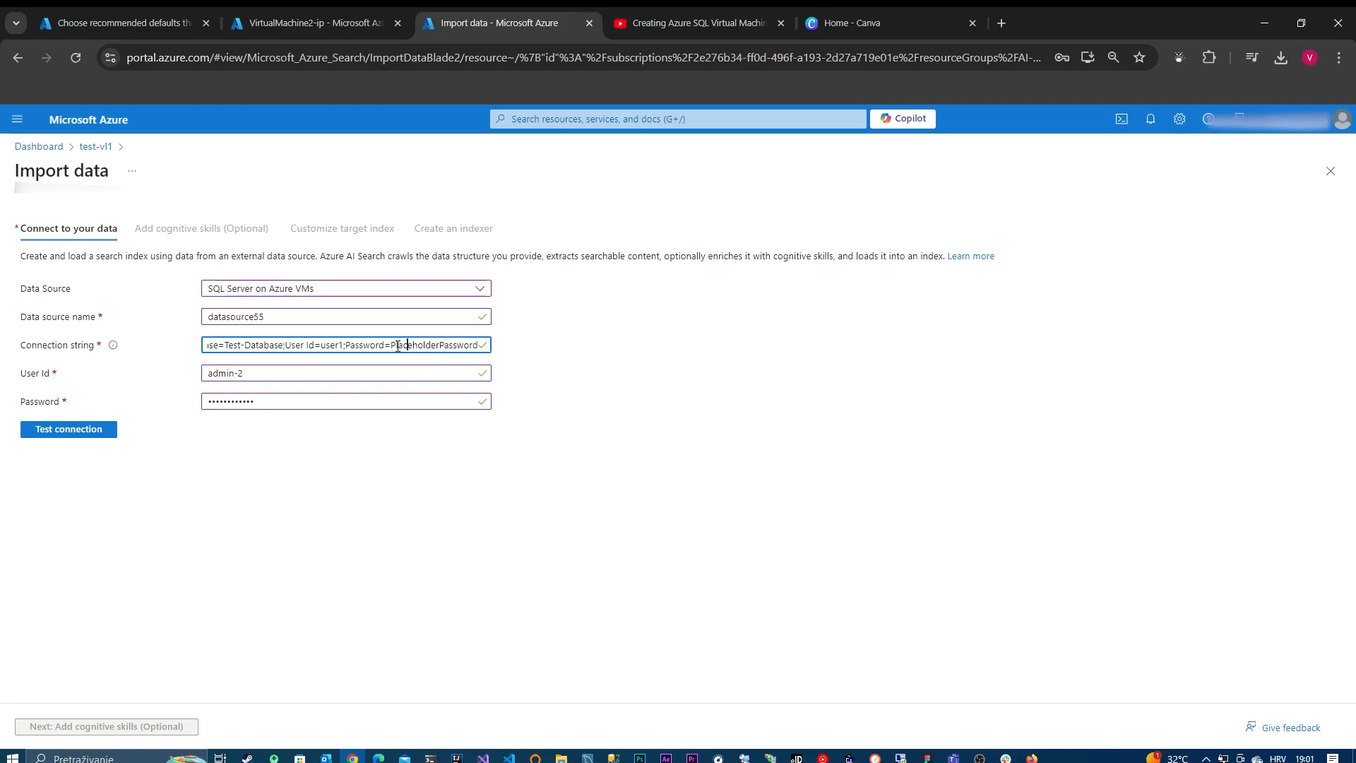
pyautogui.moveTo(392, 345); pyautogui.dragTo(483, 351)
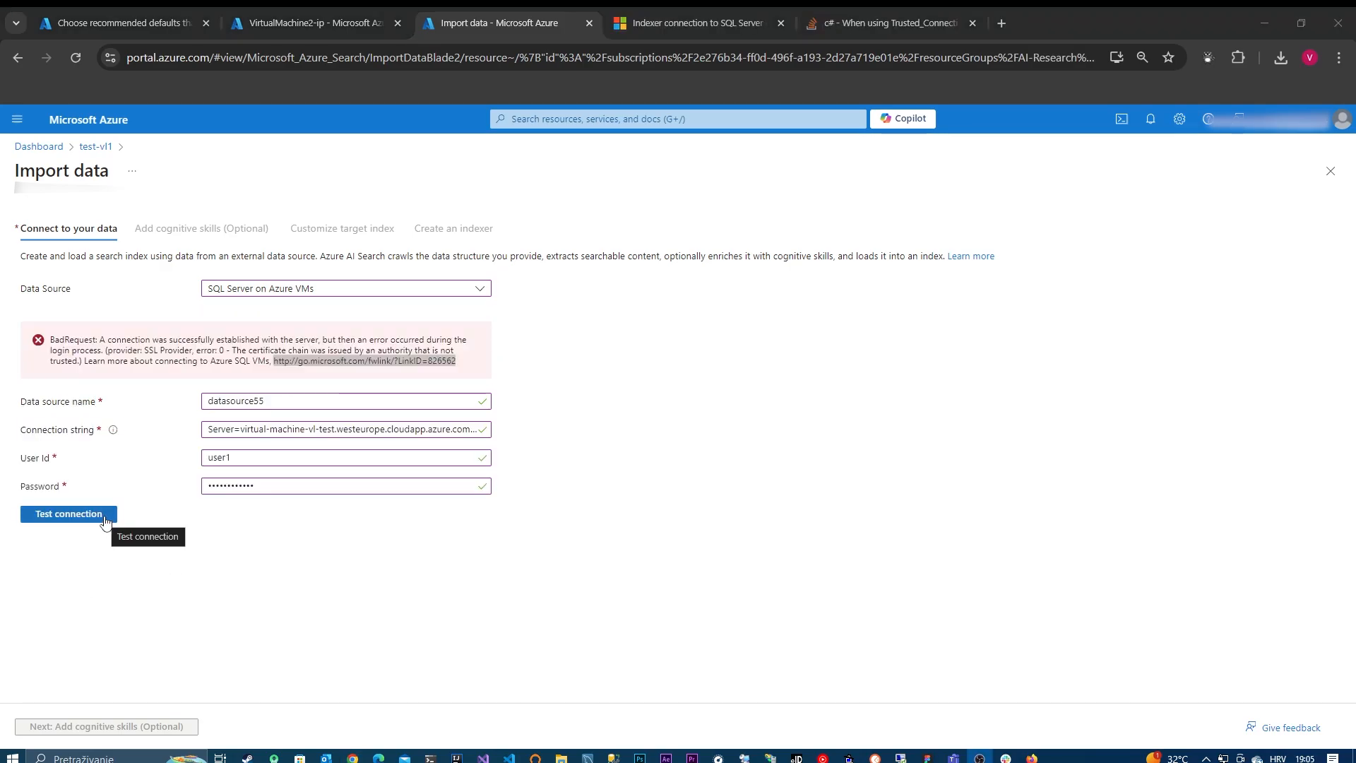
pyautogui.click(68, 513)
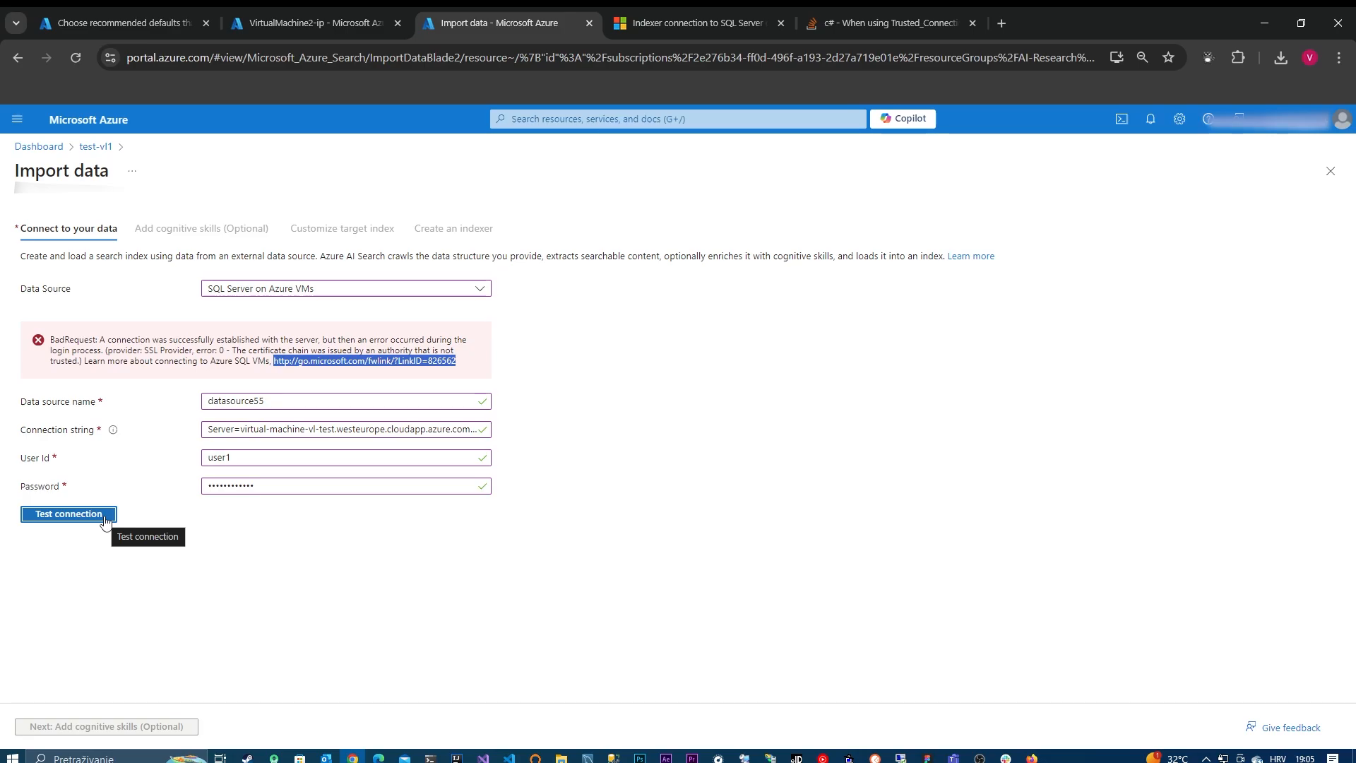
# Step: Search the web for "trust server connection=true" and look through the results
pyautogui.click(847, 24)
pyautogui.click(792, 47)
pyautogui.write('te')
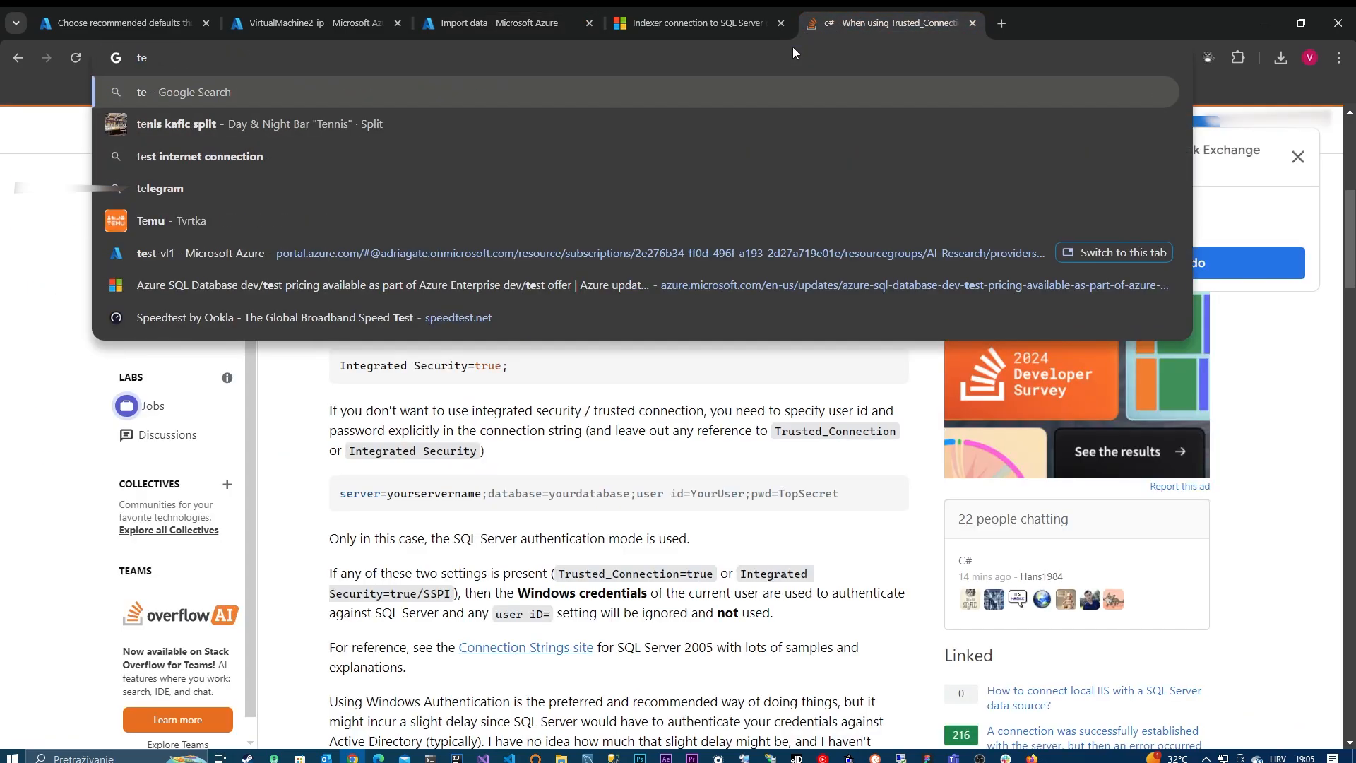
pyautogui.press('BackSpace')
pyautogui.write('rus')
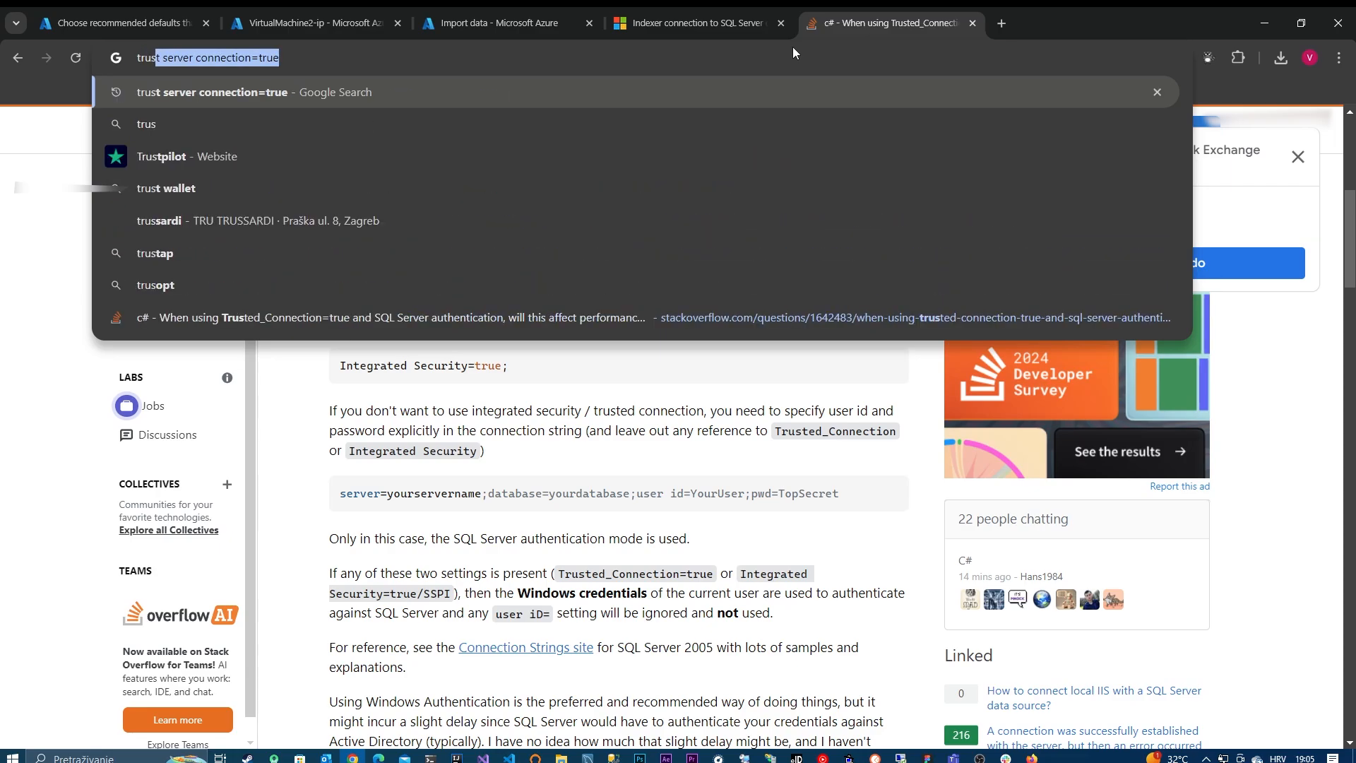
pyautogui.press('Return')
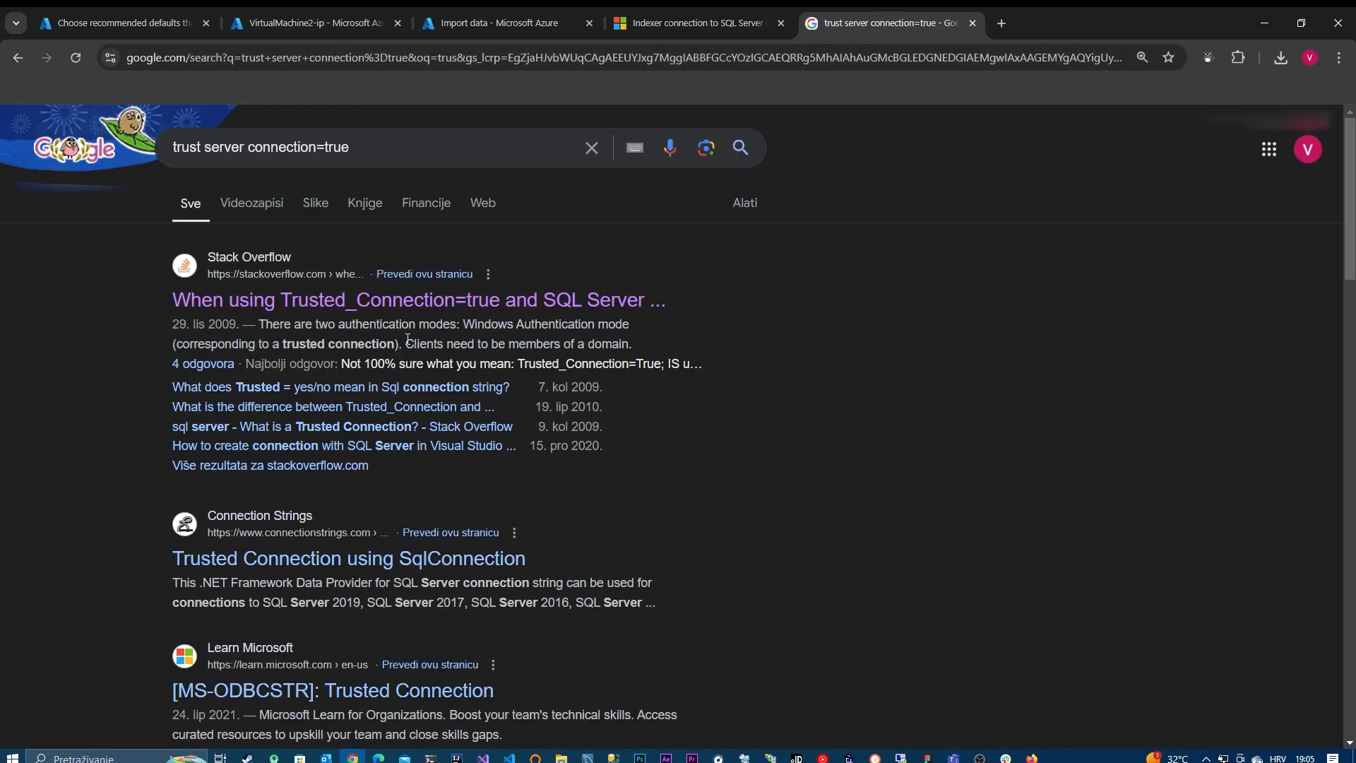
pyautogui.scroll(-1, 428, 396)
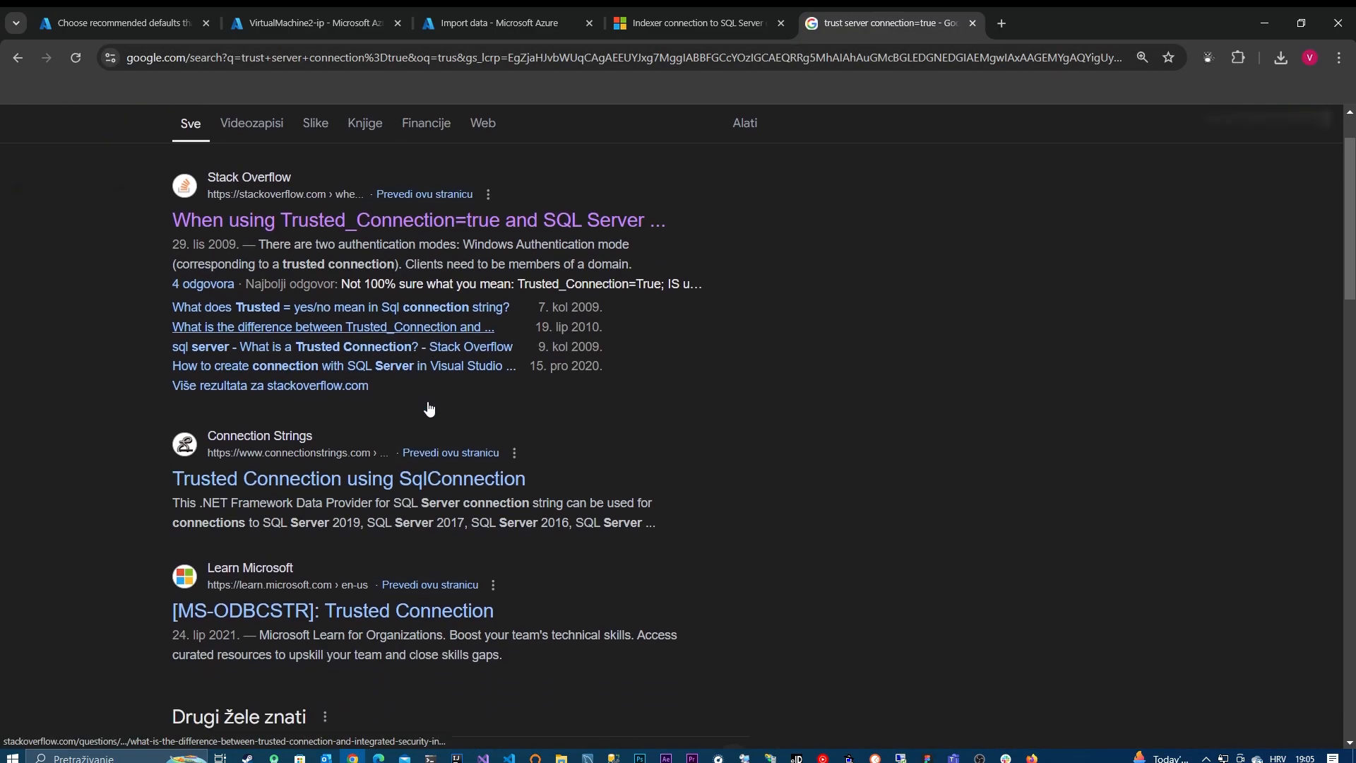
# Step: Open the help link from the import's connection error and review the article's certificate and encrypted connection requirements
pyautogui.click(358, 12)
pyautogui.click(470, 10)
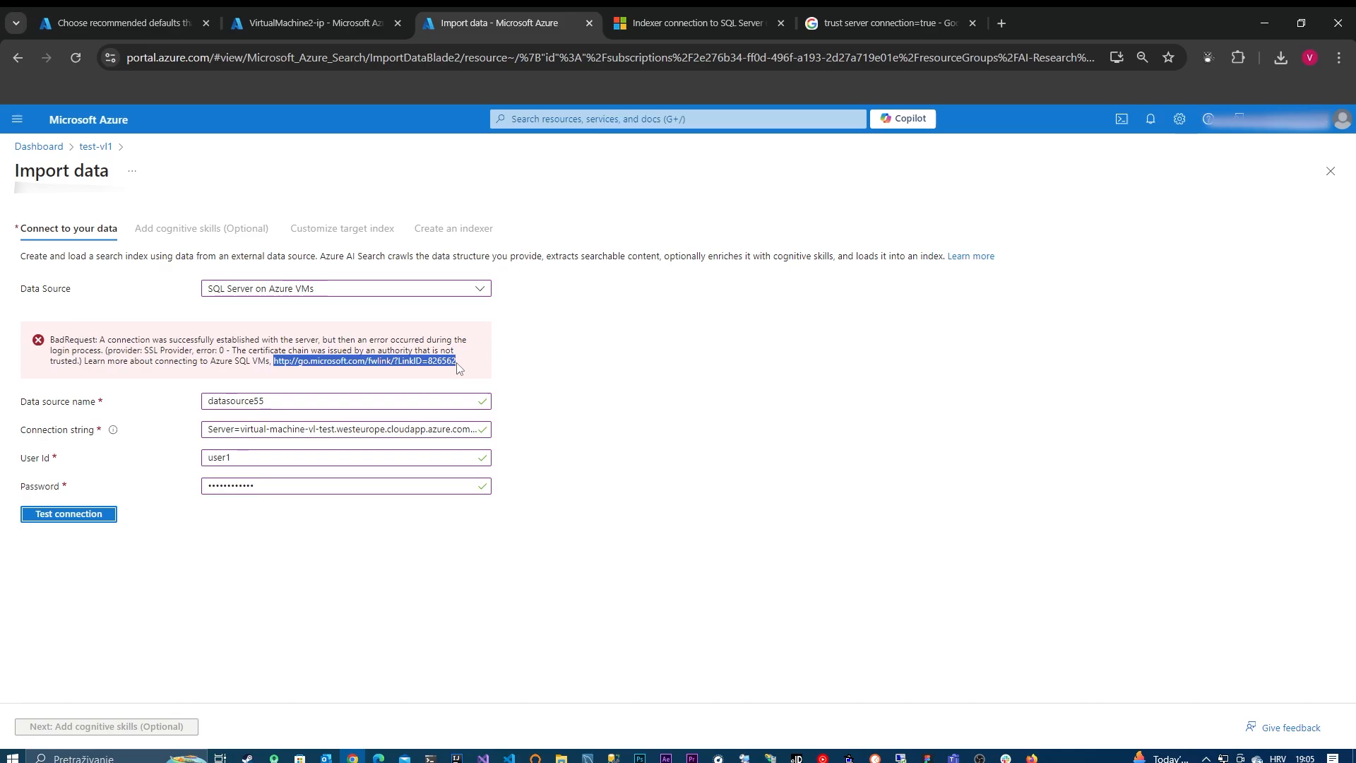
pyautogui.click(636, 24)
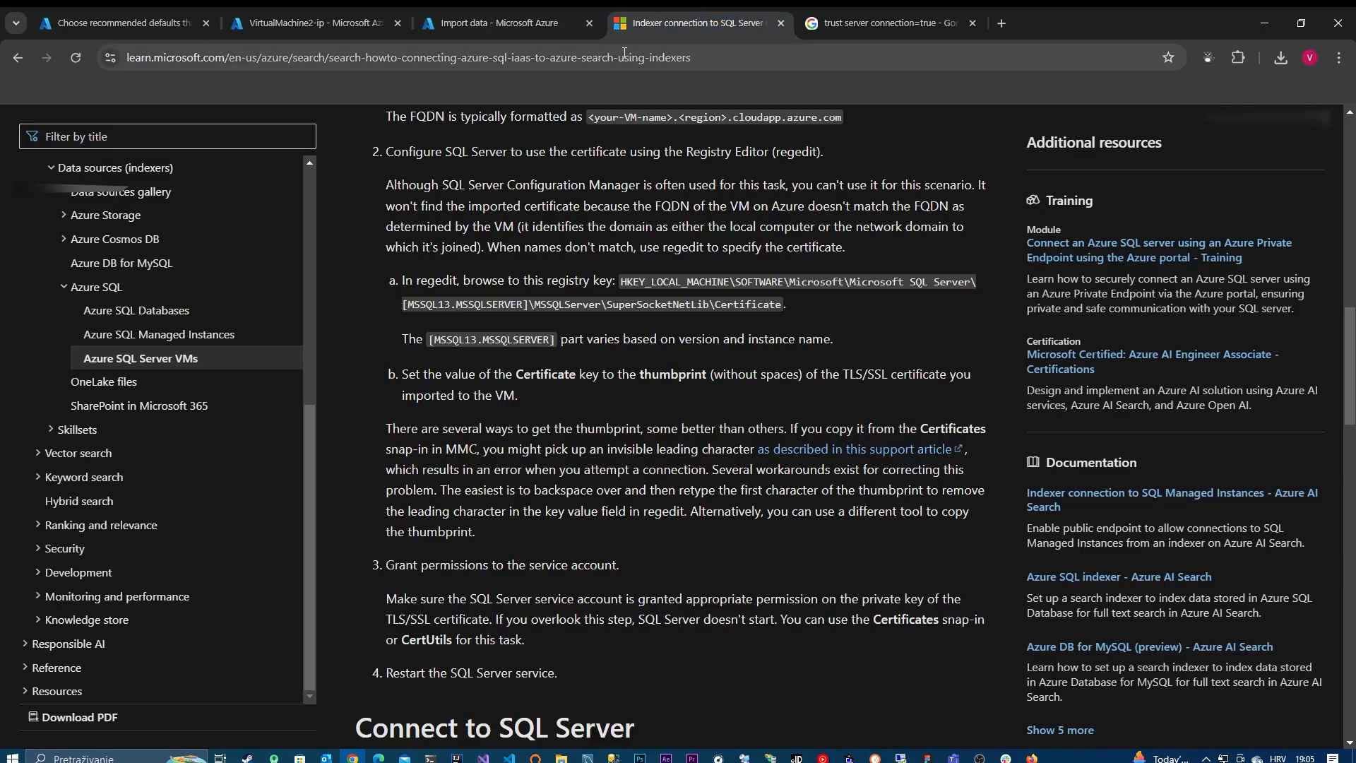
pyautogui.click(624, 56)
pyautogui.write('http://go.microsoft.com/fwlink/?LinkID=826562')
pyautogui.press('Return')
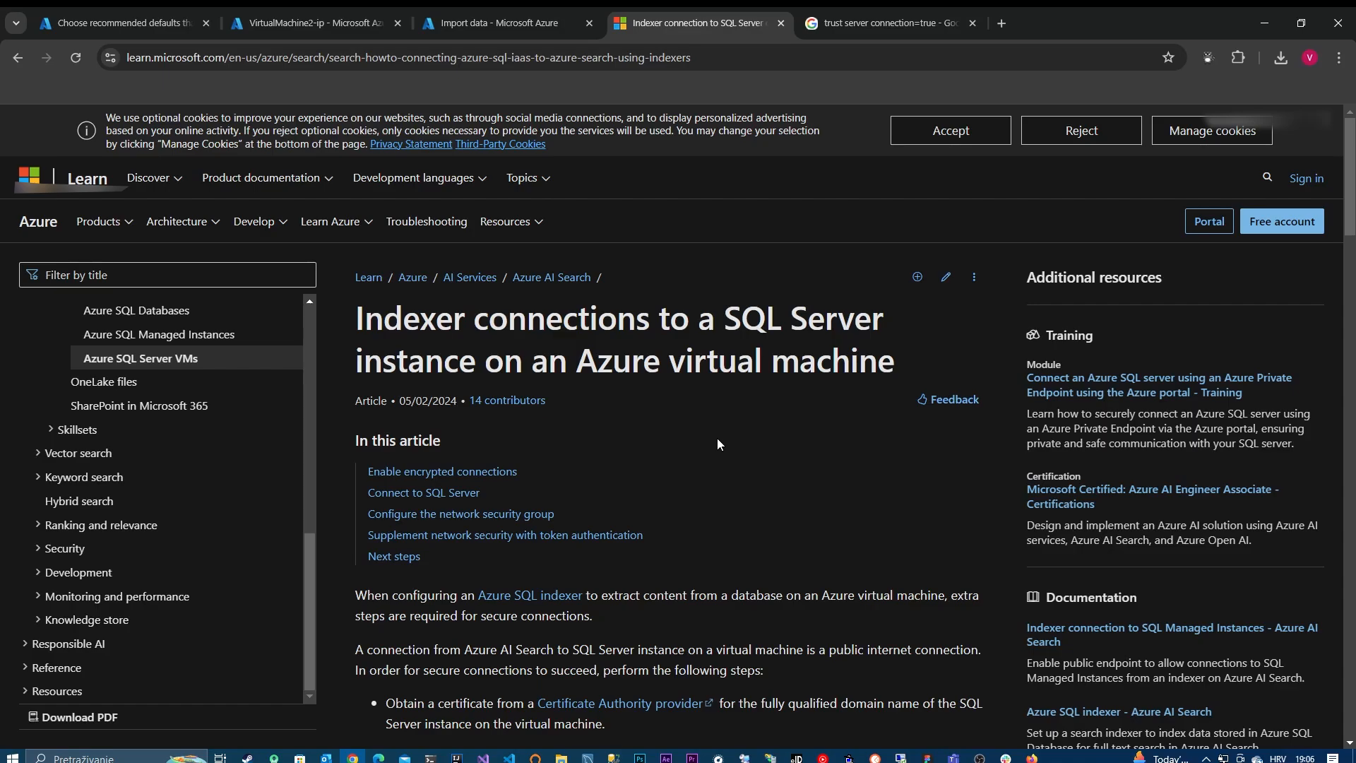
pyautogui.scroll(-10, 643, 464)
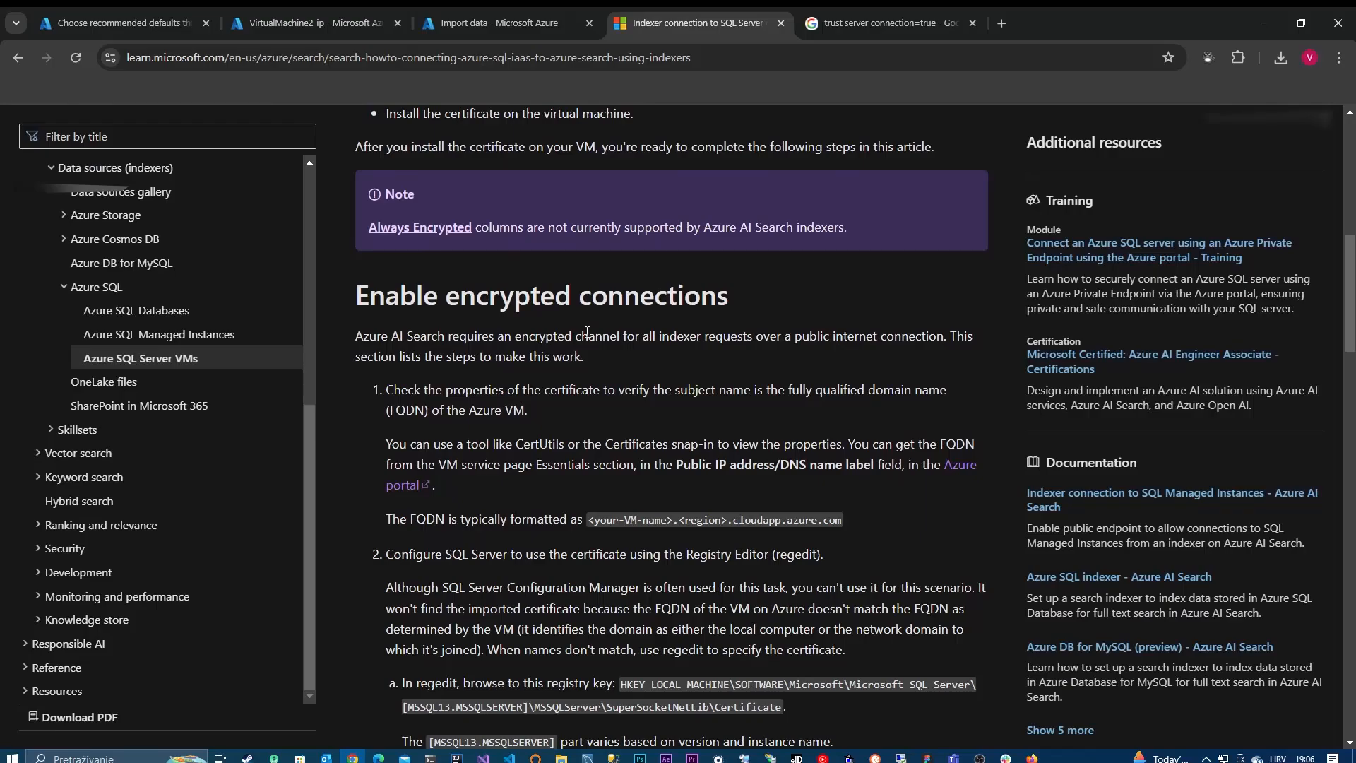
pyautogui.scroll(-1, 577, 355)
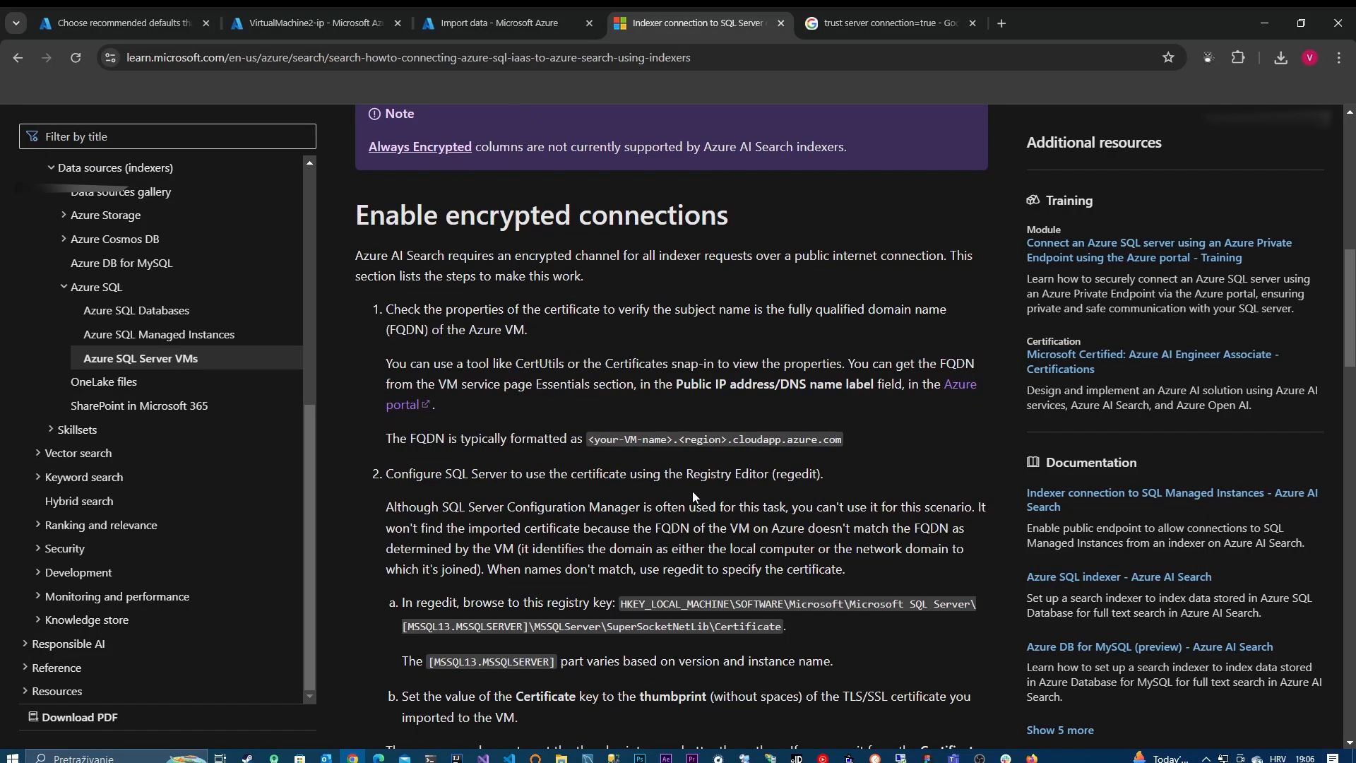
pyautogui.scroll(-4, 693, 496)
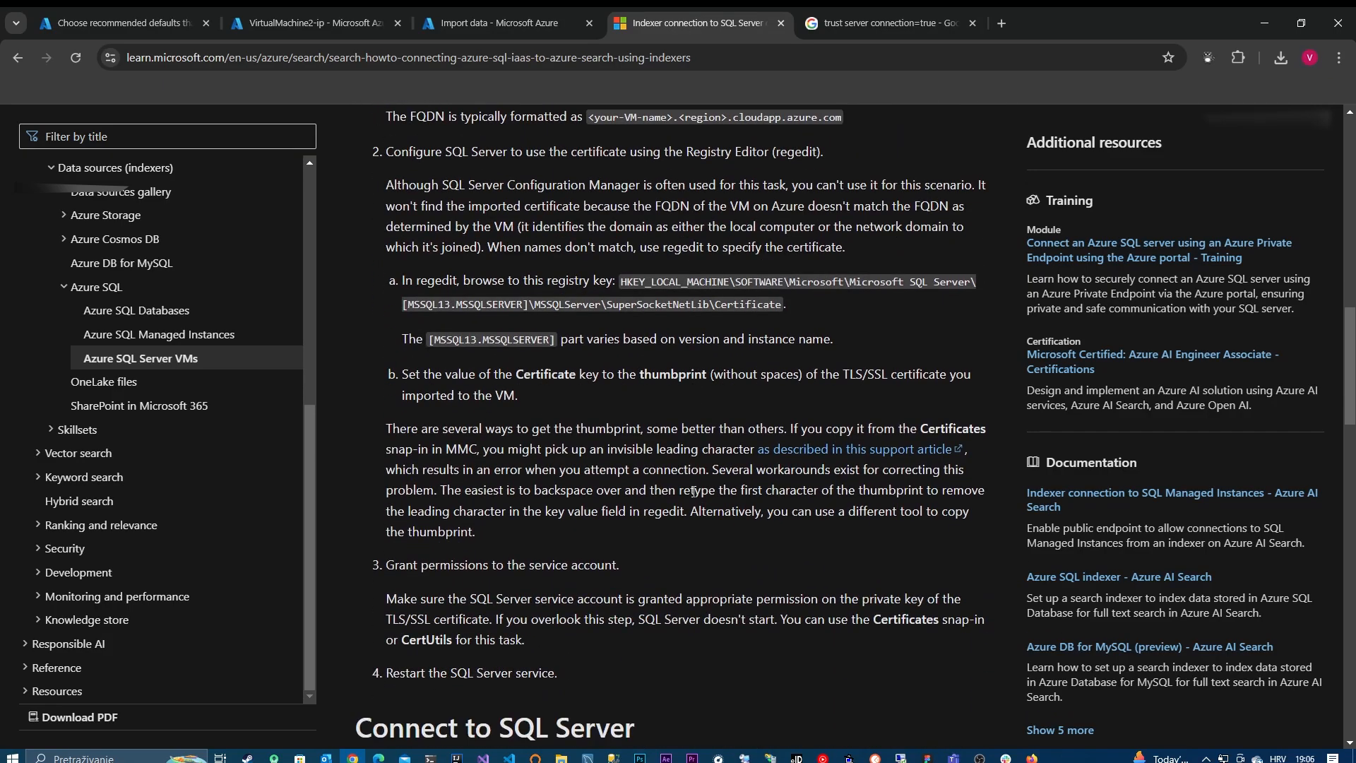
pyautogui.scroll(-3, 692, 478)
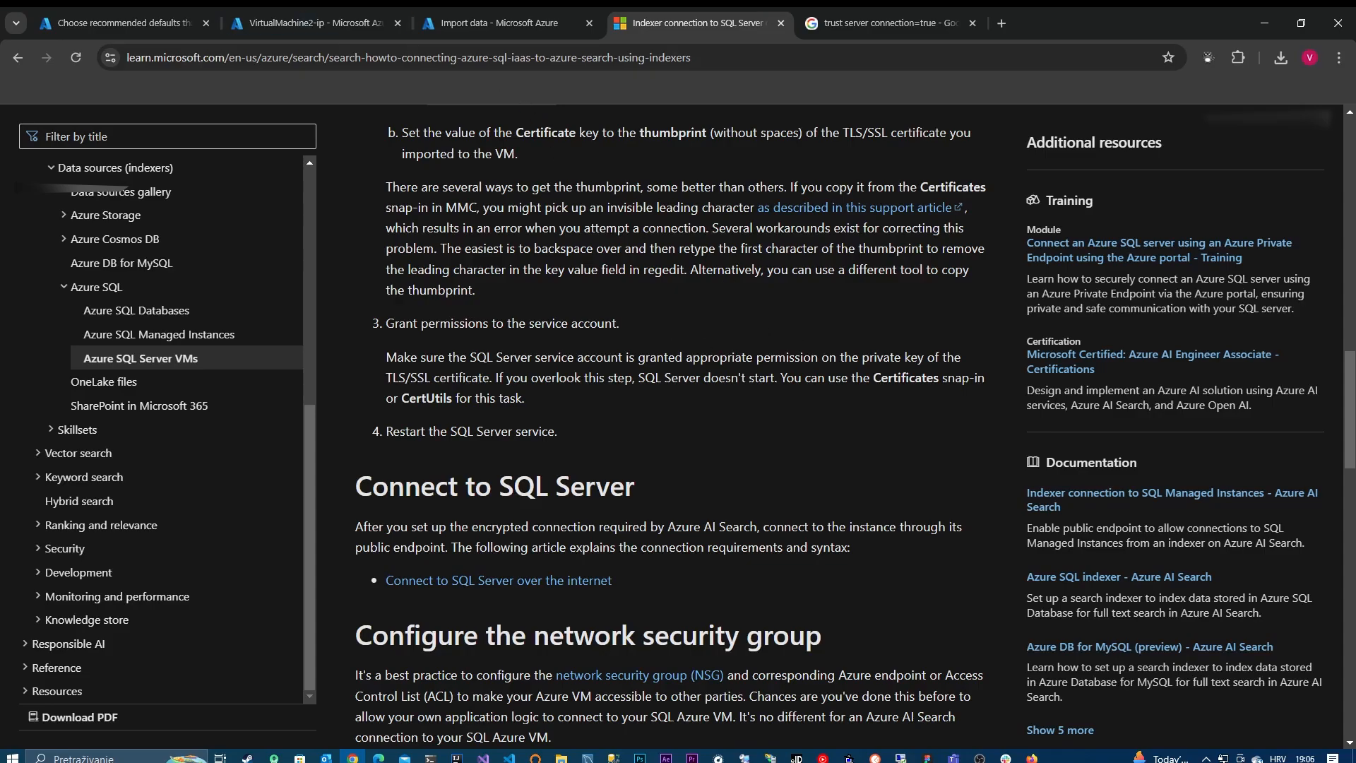
pyautogui.scroll(15, 642, 452)
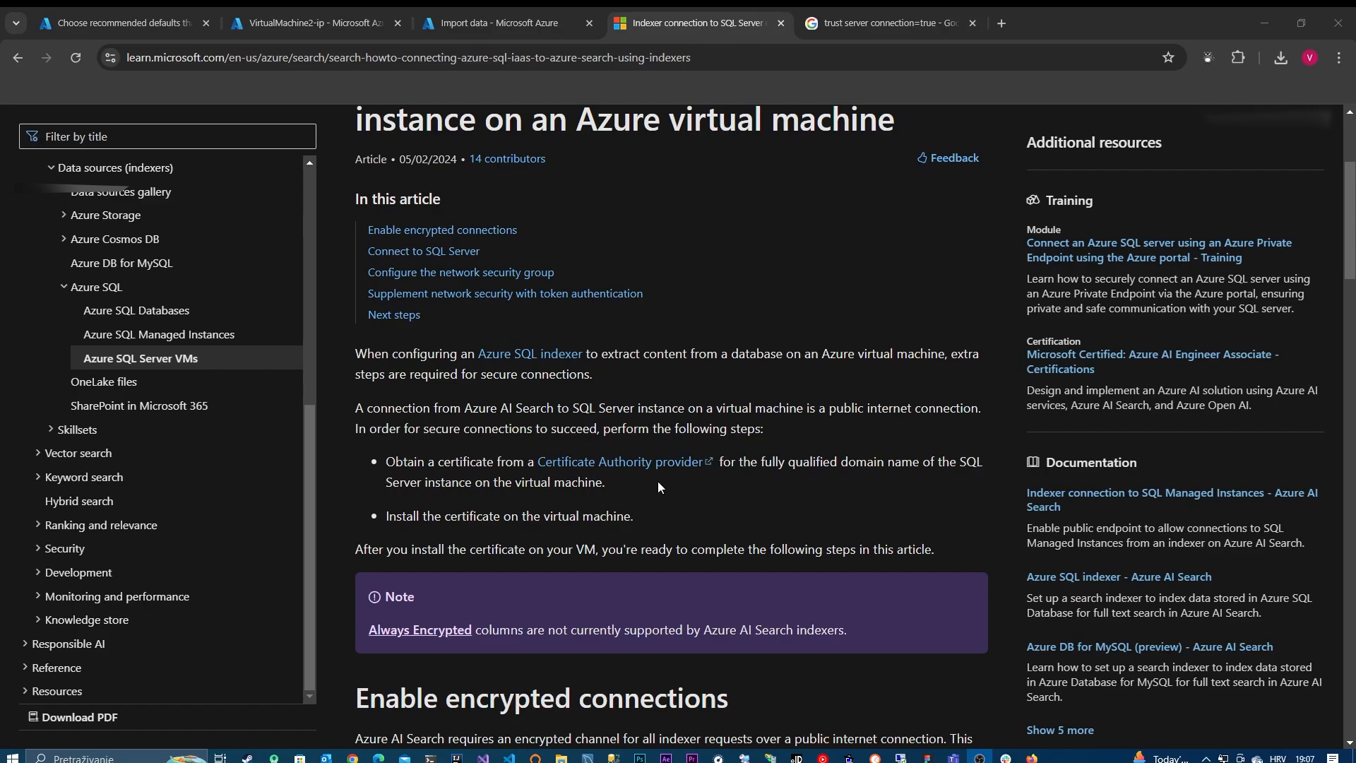
# Step: Search the web for "lets encrypt" and open the official Let's Encrypt website
pyautogui.click(833, 27)
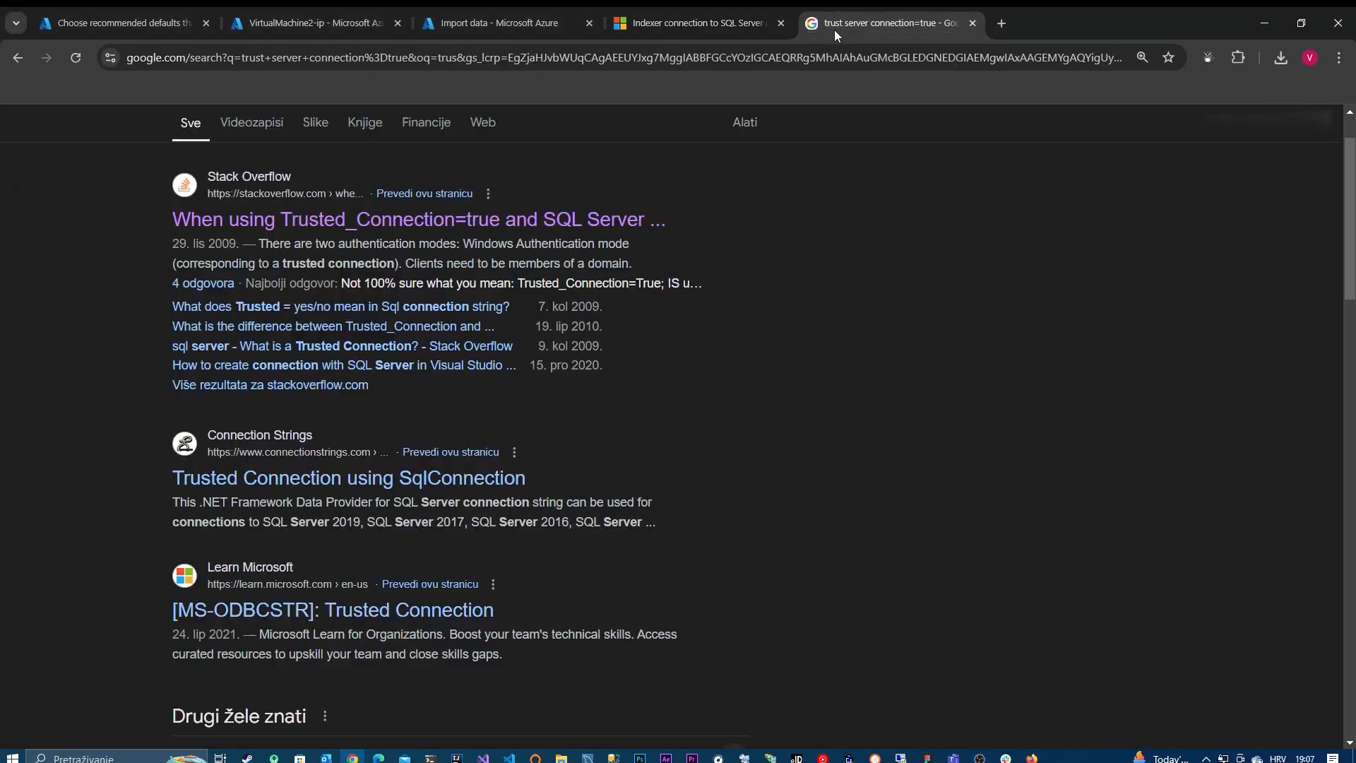
pyautogui.click(824, 60)
pyautogui.write('lets')
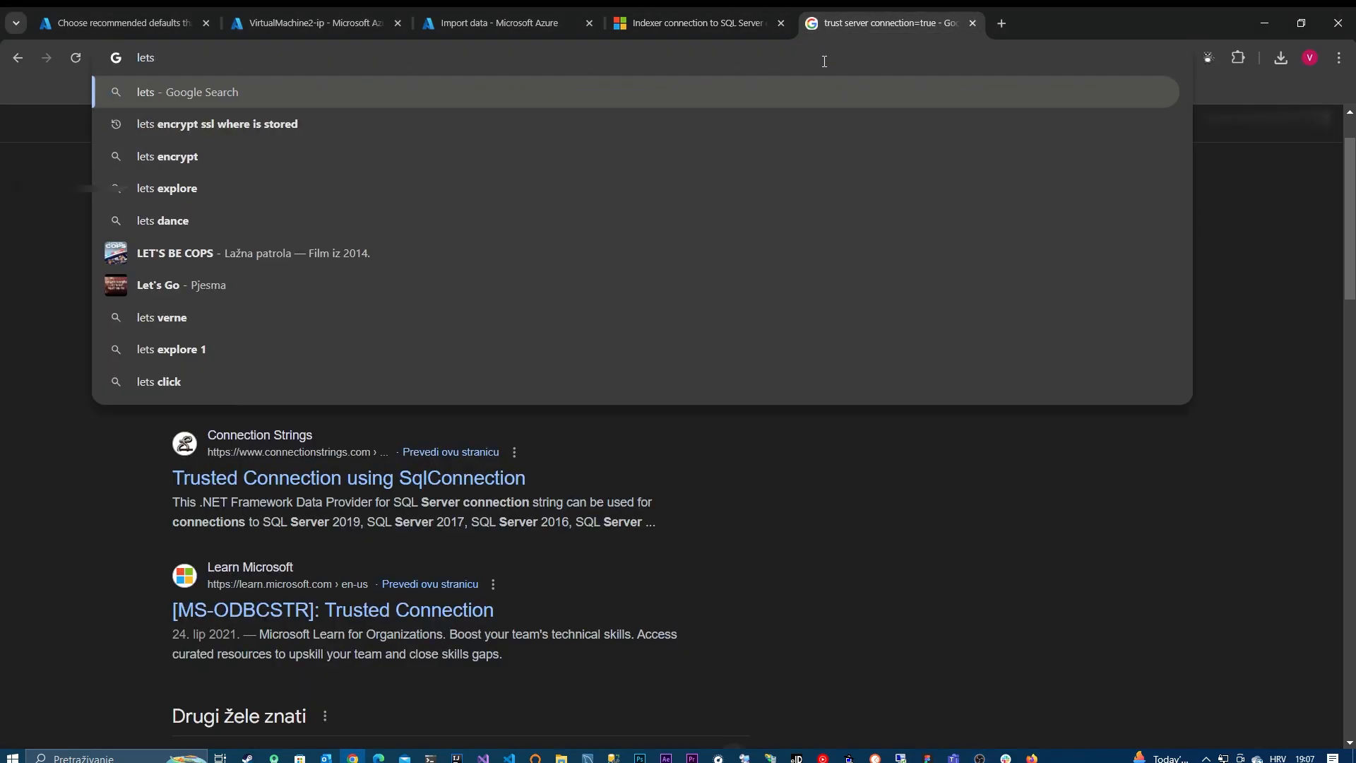
pyautogui.write(' encry')
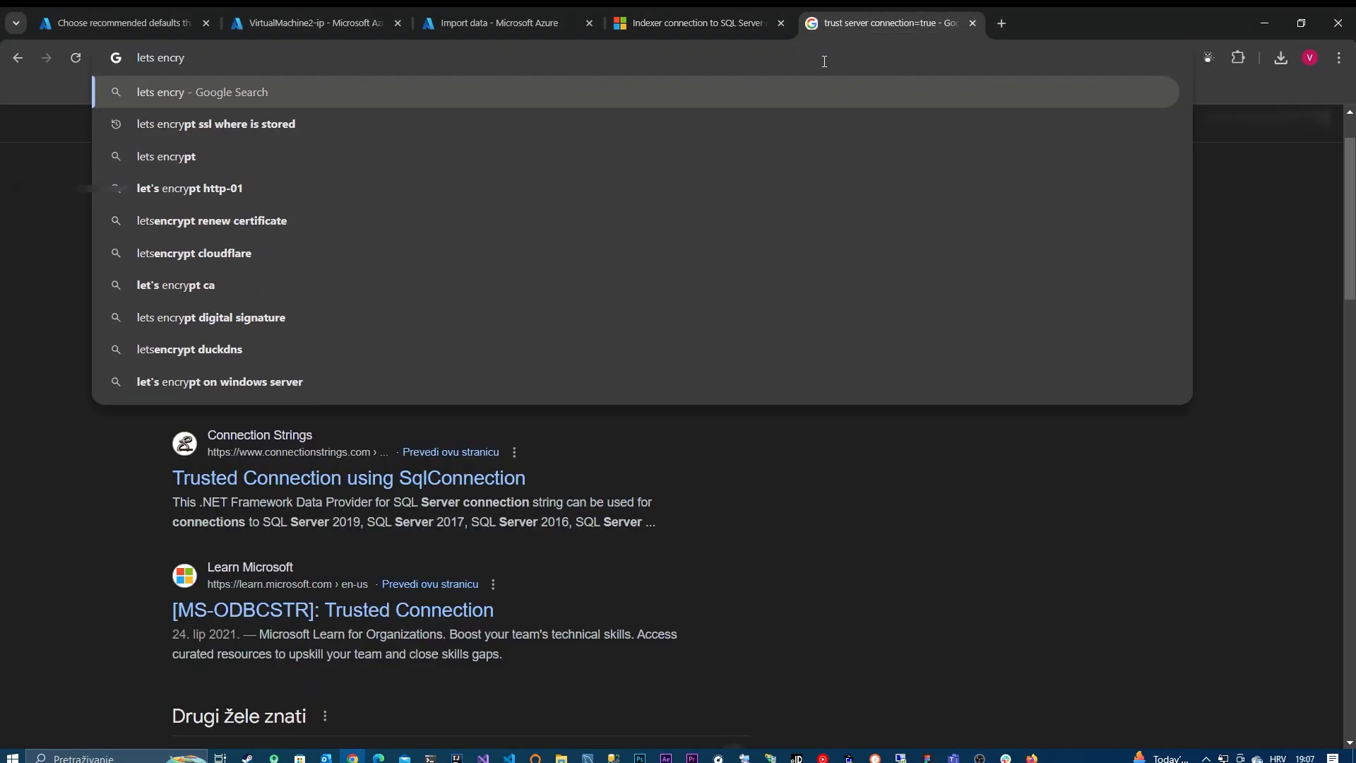
pyautogui.press('Down')
pyautogui.press('Down')
pyautogui.press('Return')
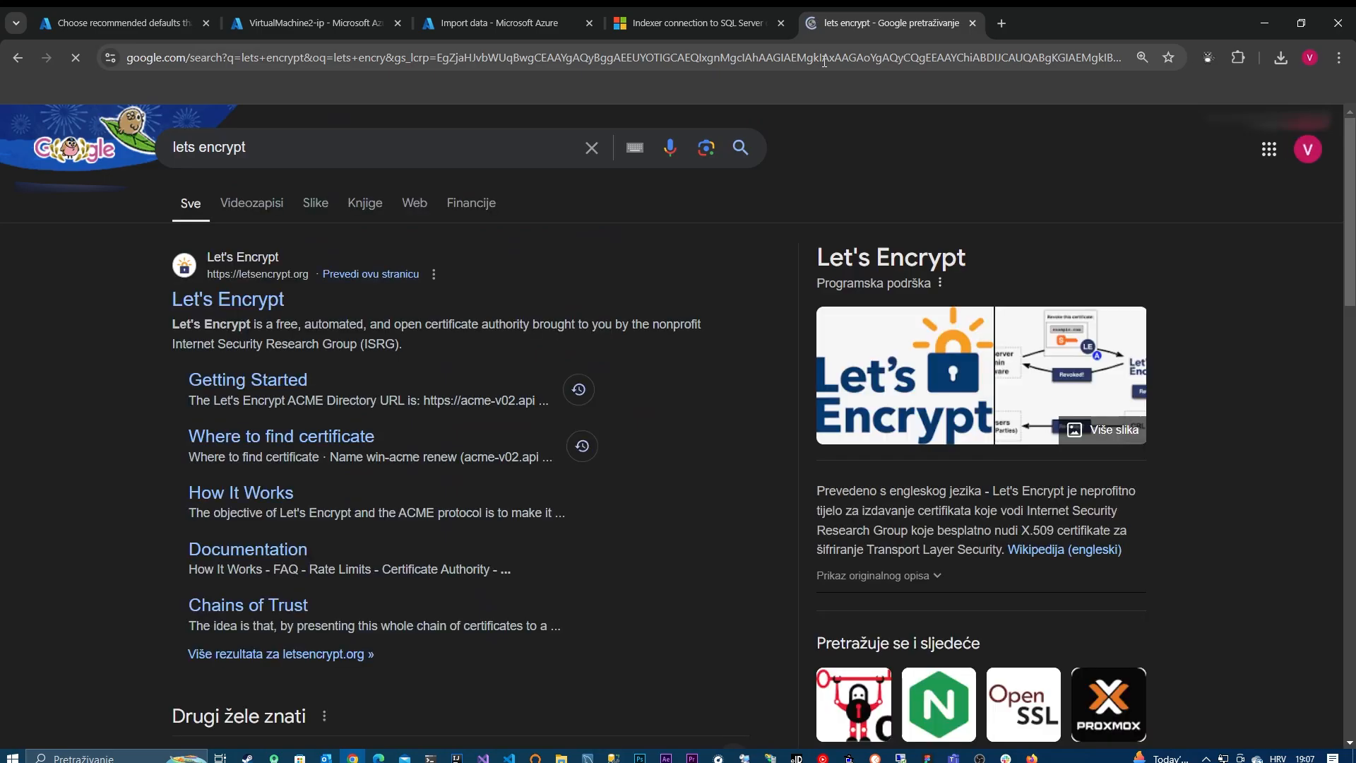
pyautogui.click(232, 311)
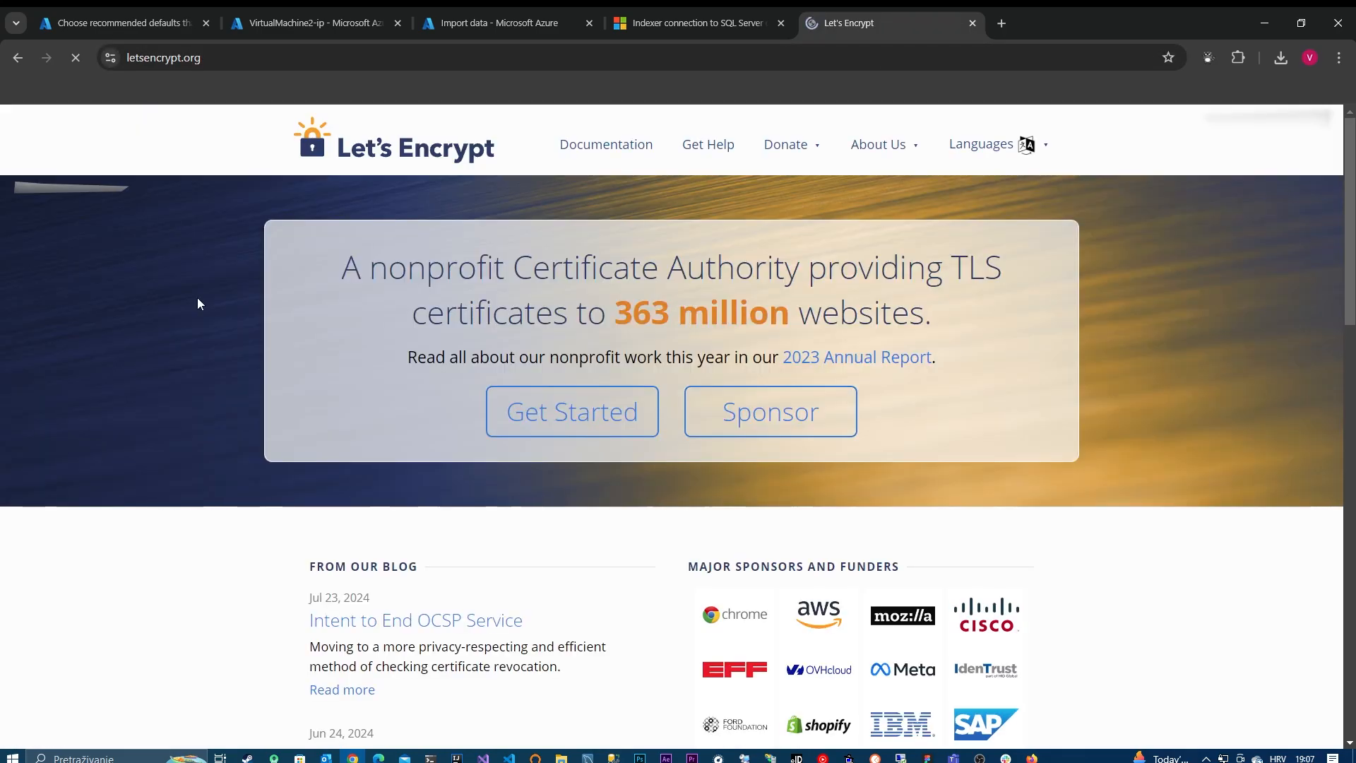
# Step: Browse the Let's Encrypt documentation and open the ACME Client Implementations page
pyautogui.click(607, 146)
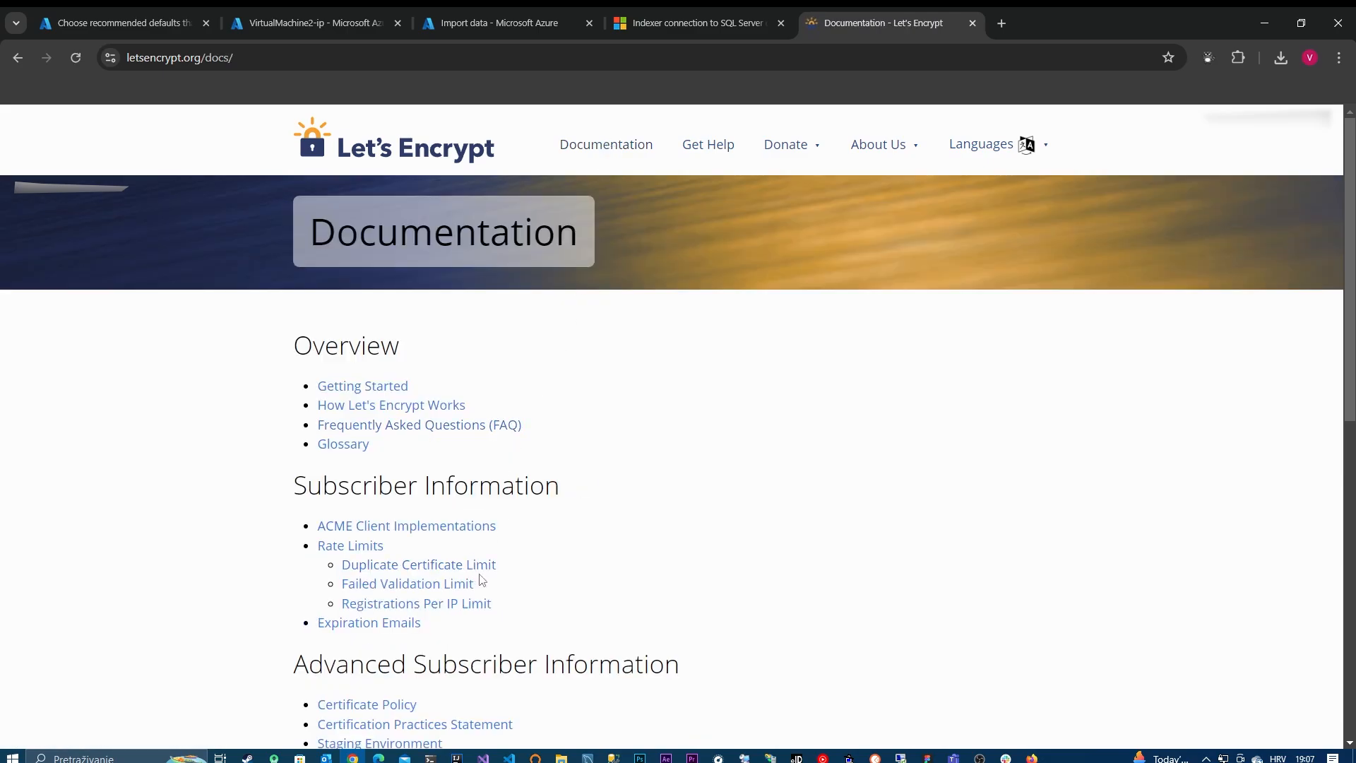
pyautogui.scroll(-1, 482, 581)
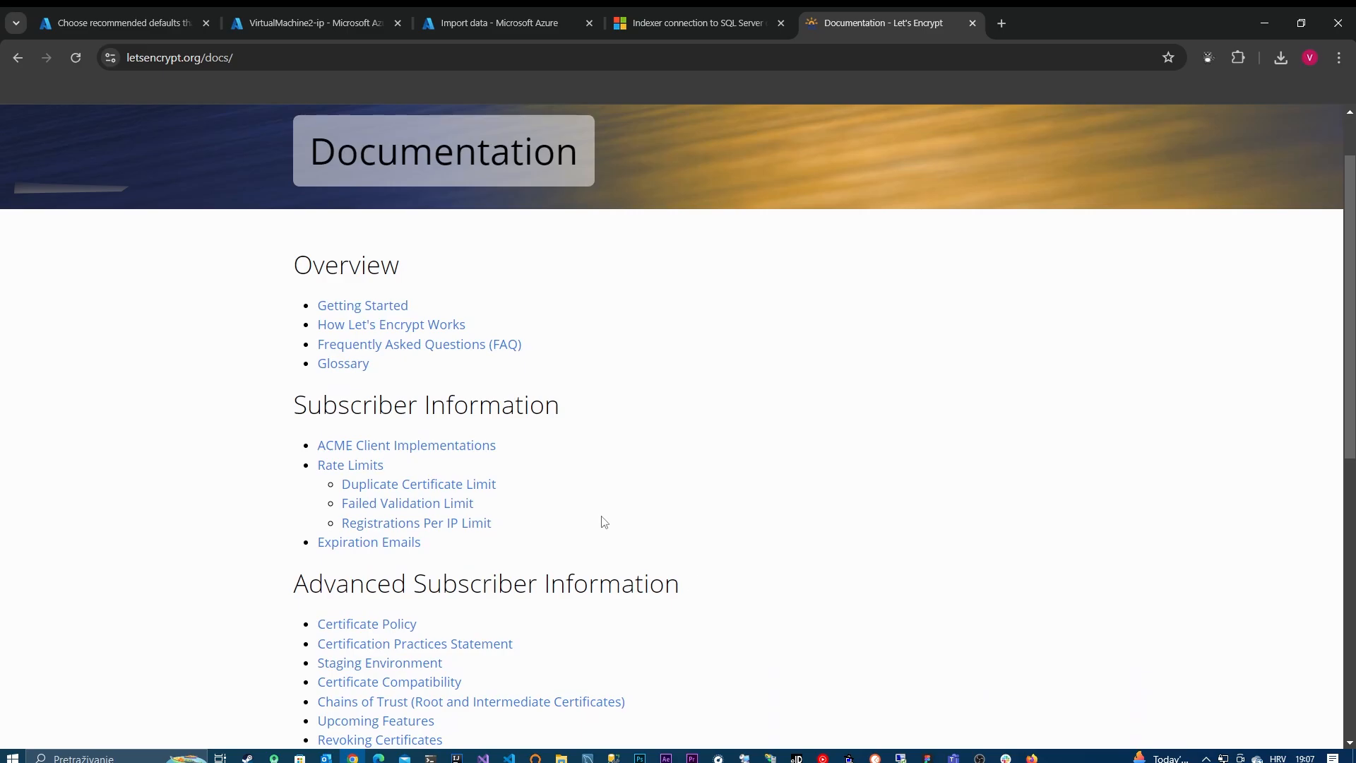
pyautogui.scroll(-8, 603, 523)
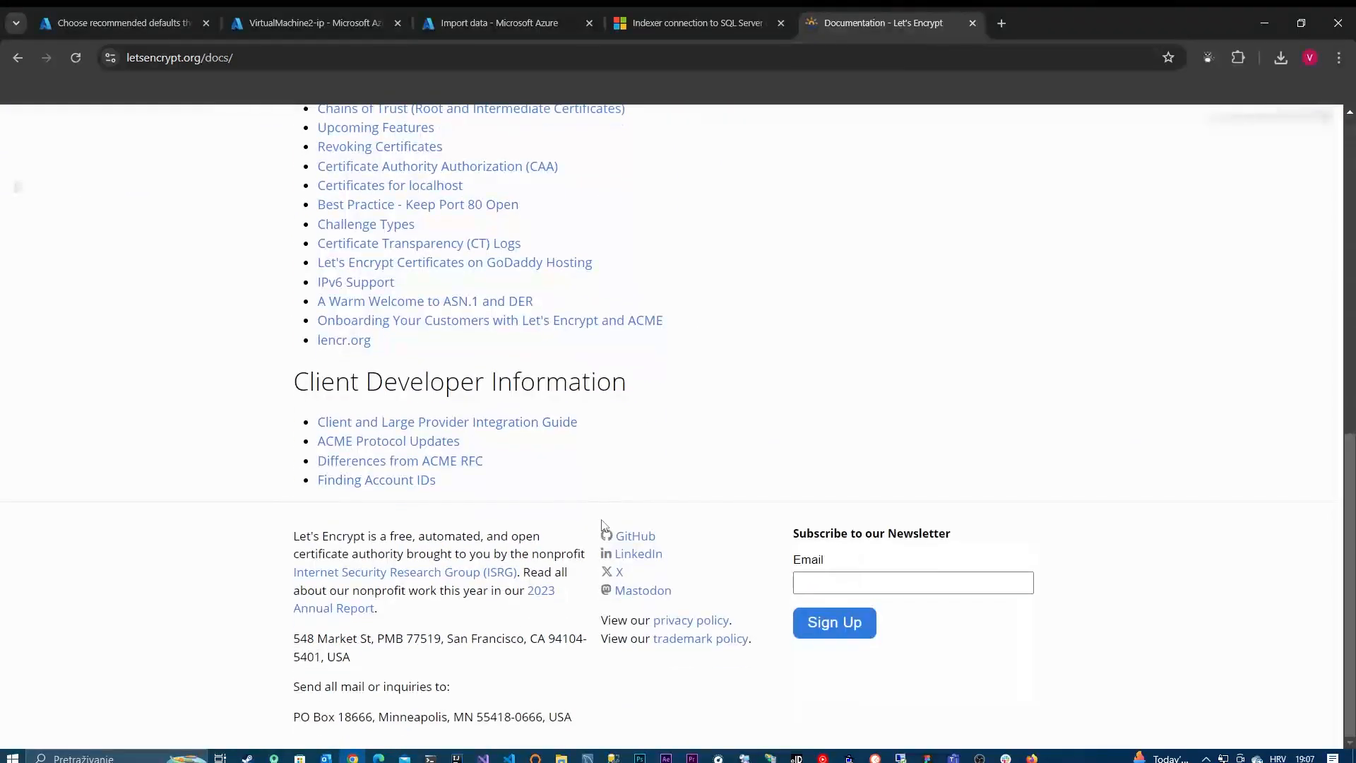
pyautogui.scroll(3, 604, 525)
pyautogui.scroll(3, 604, 526)
pyautogui.scroll(3, 604, 527)
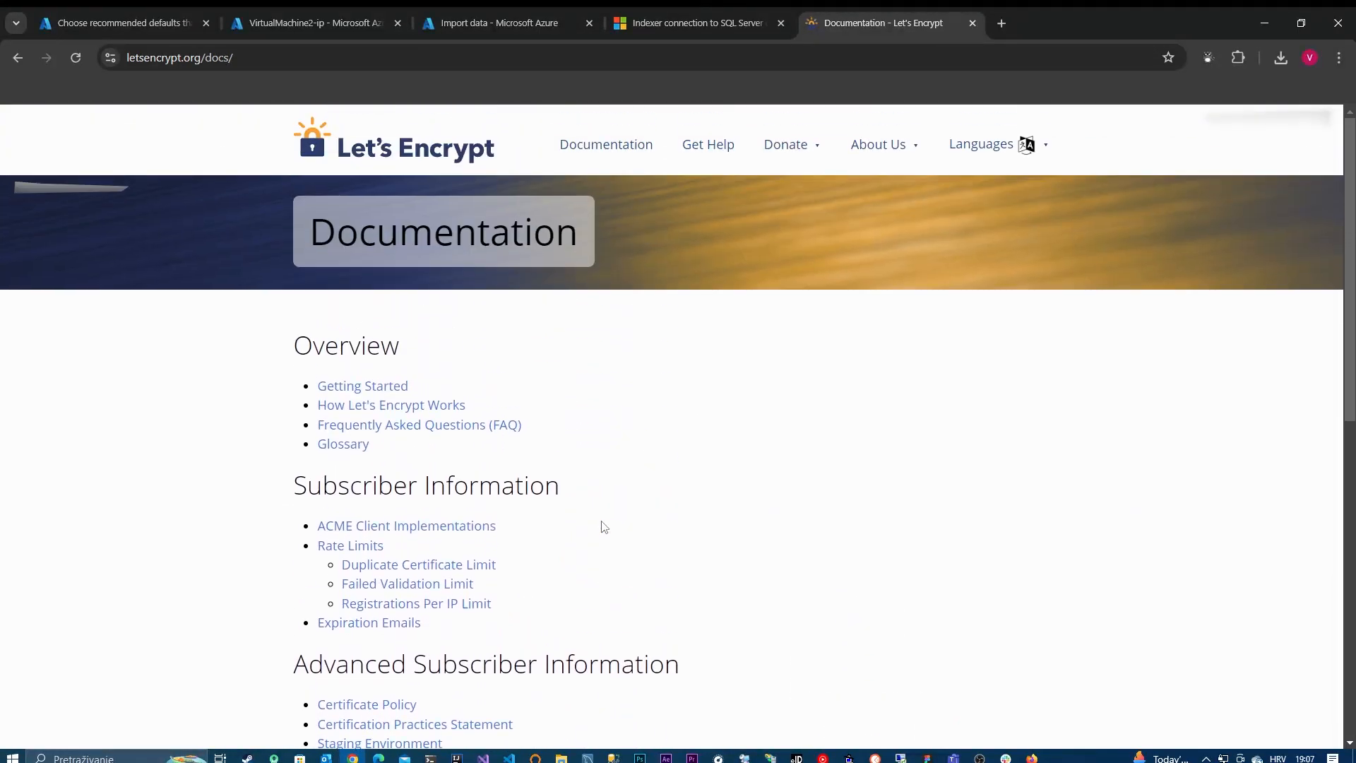
pyautogui.scroll(-2, 603, 523)
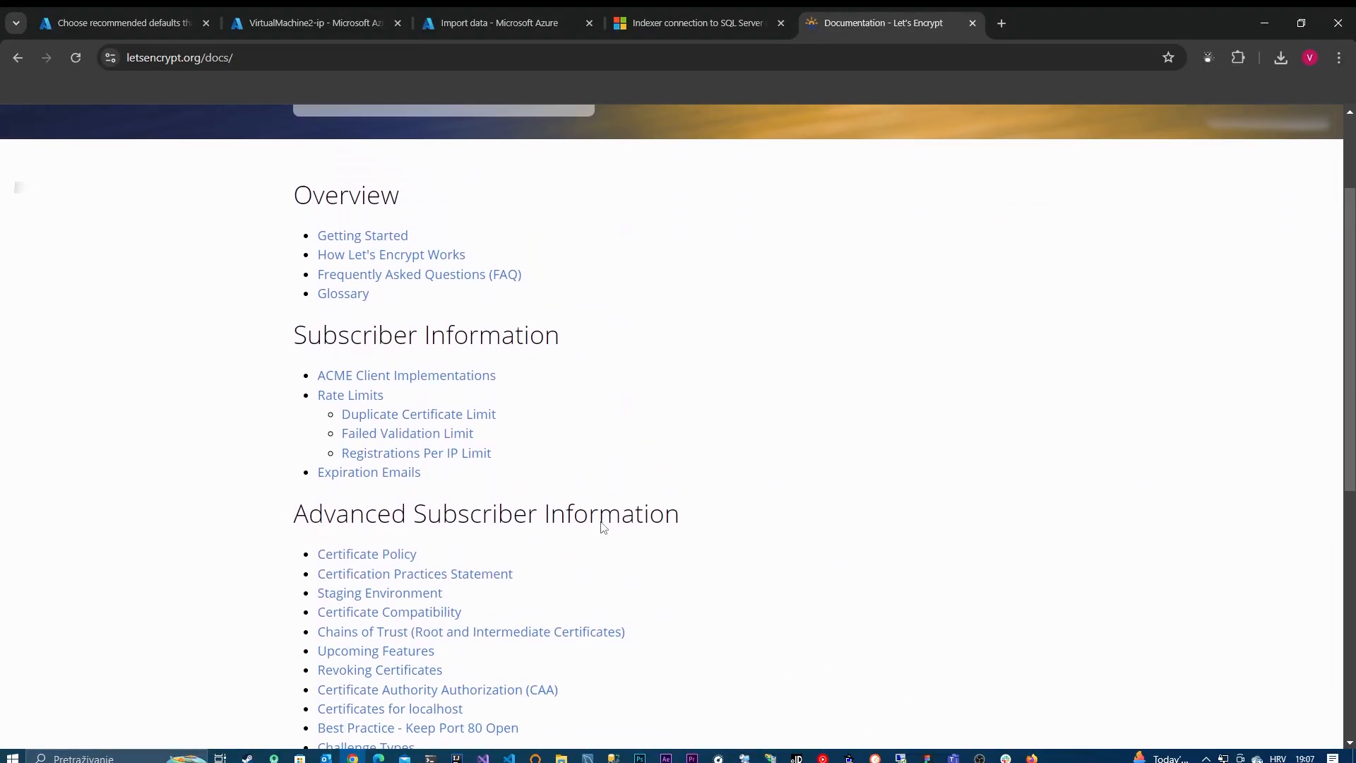
pyautogui.click(372, 366)
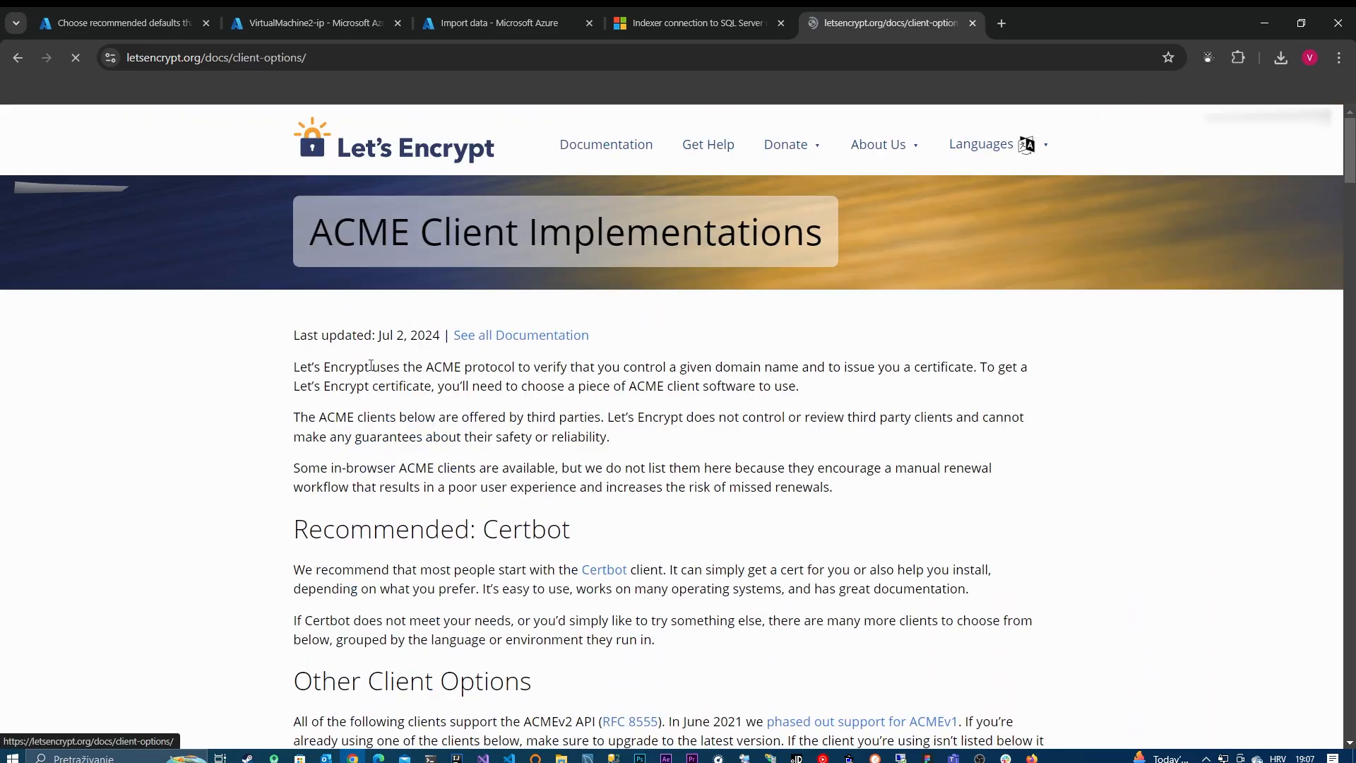
# Step: Look through the list of ACME clients and open the win-acme website from the Windows / IIS section
pyautogui.scroll(-20, 475, 542)
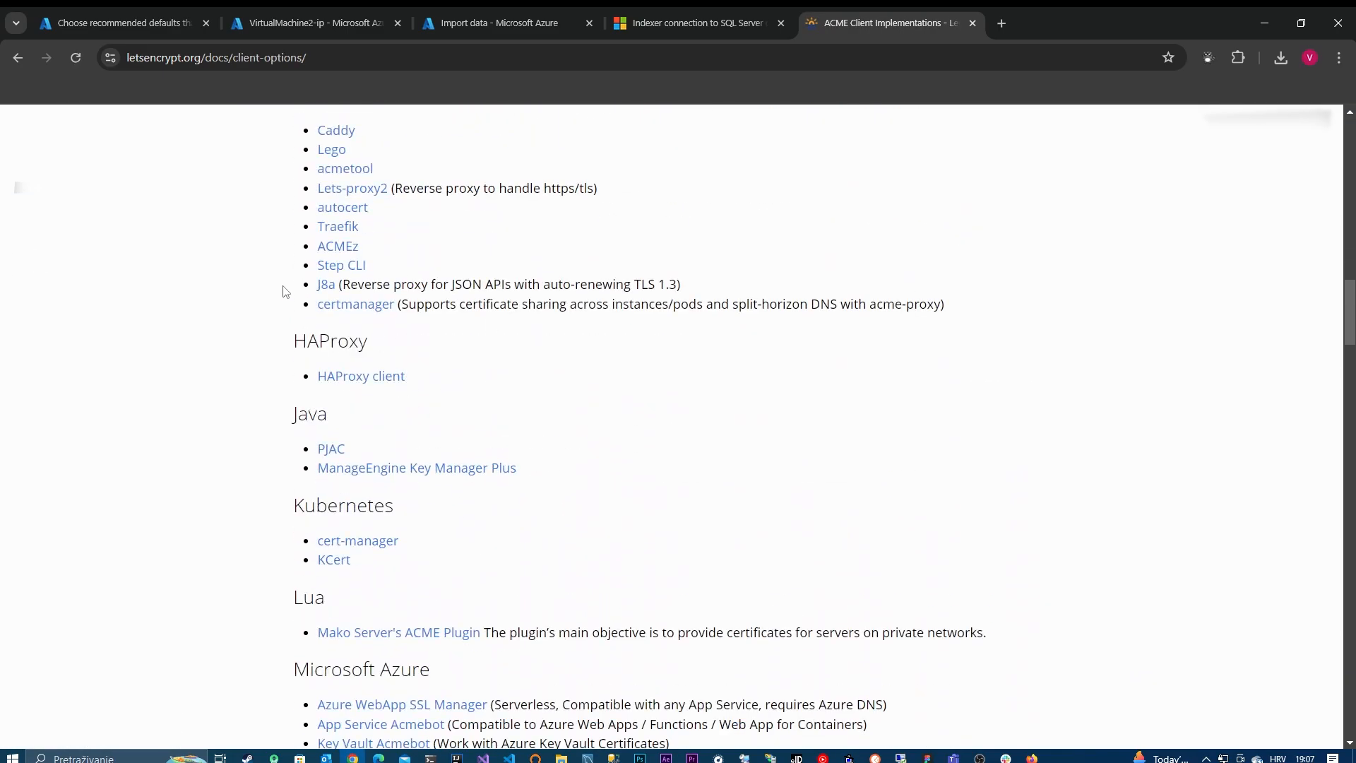
pyautogui.scroll(-6, 407, 424)
pyautogui.scroll(-12, 406, 411)
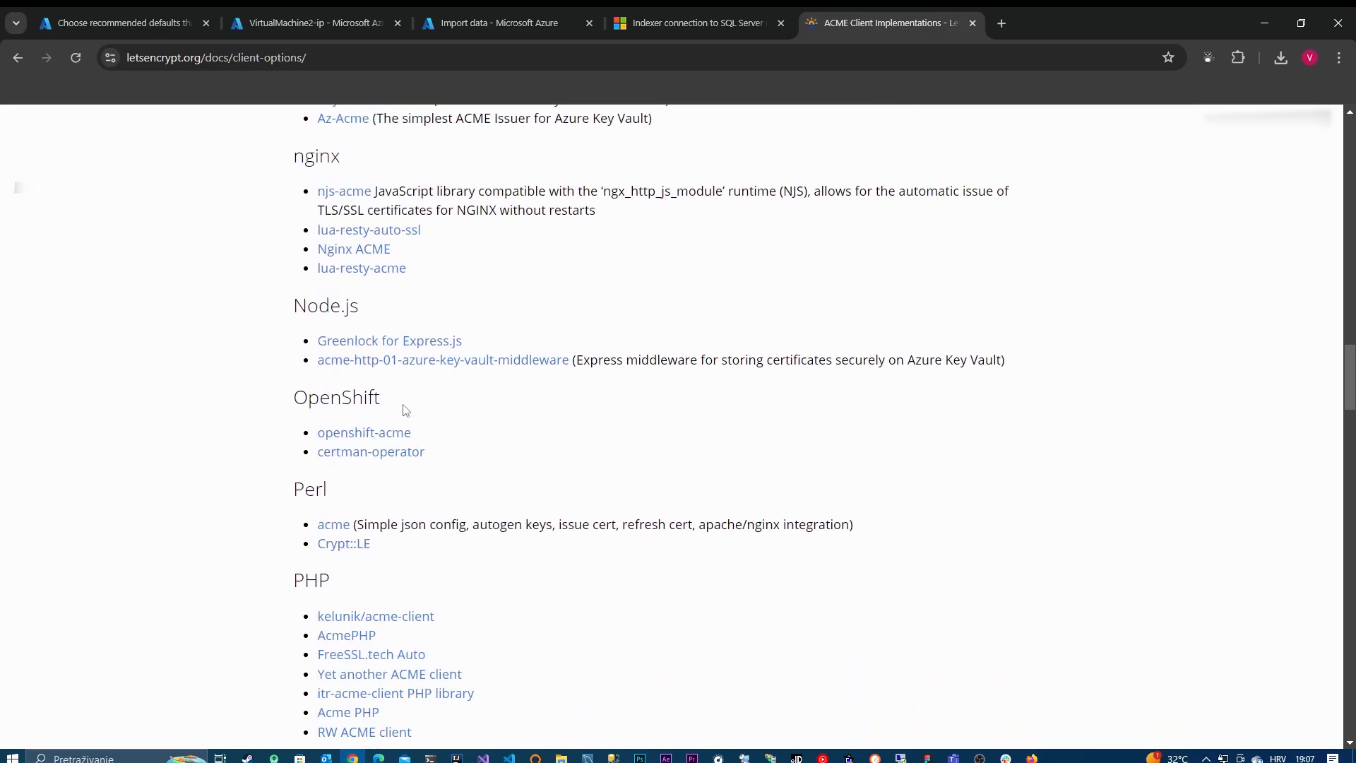
pyautogui.scroll(-2, 404, 411)
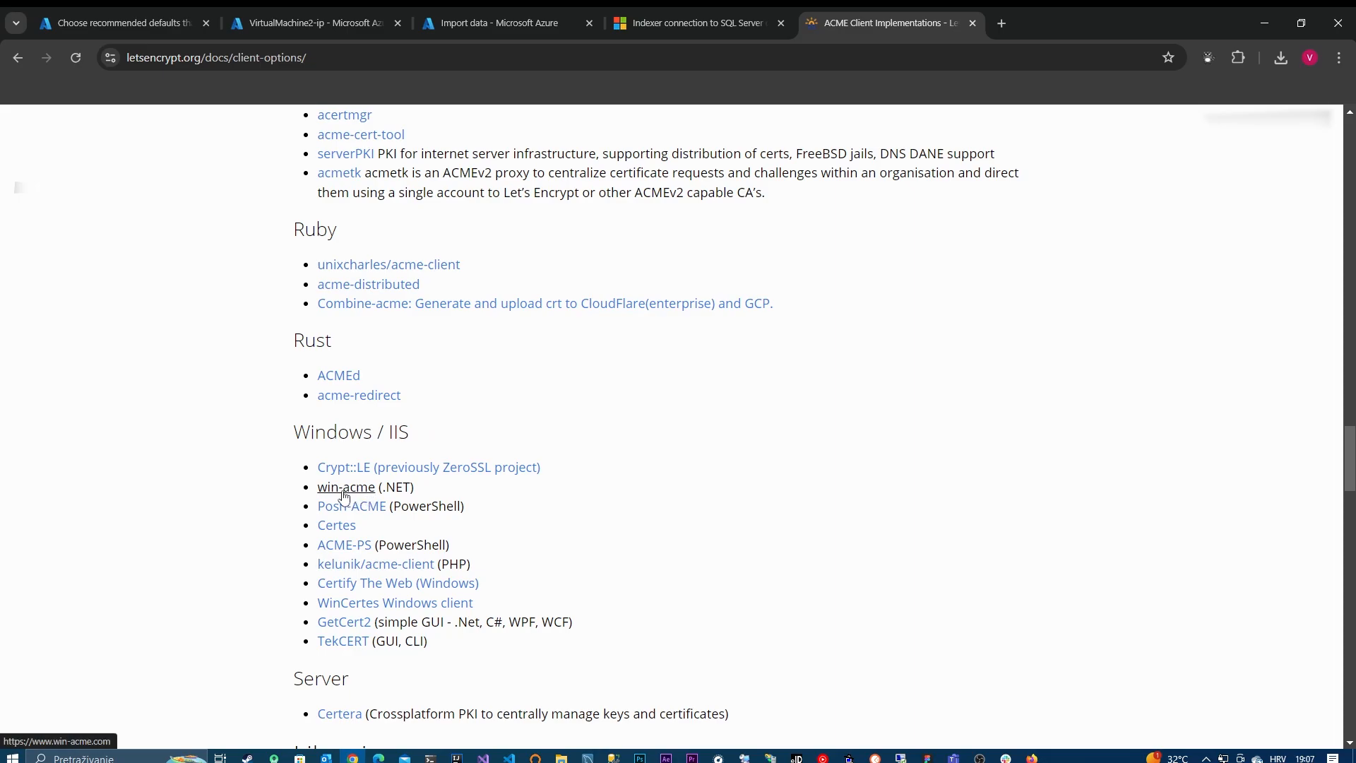
pyautogui.click(320, 58)
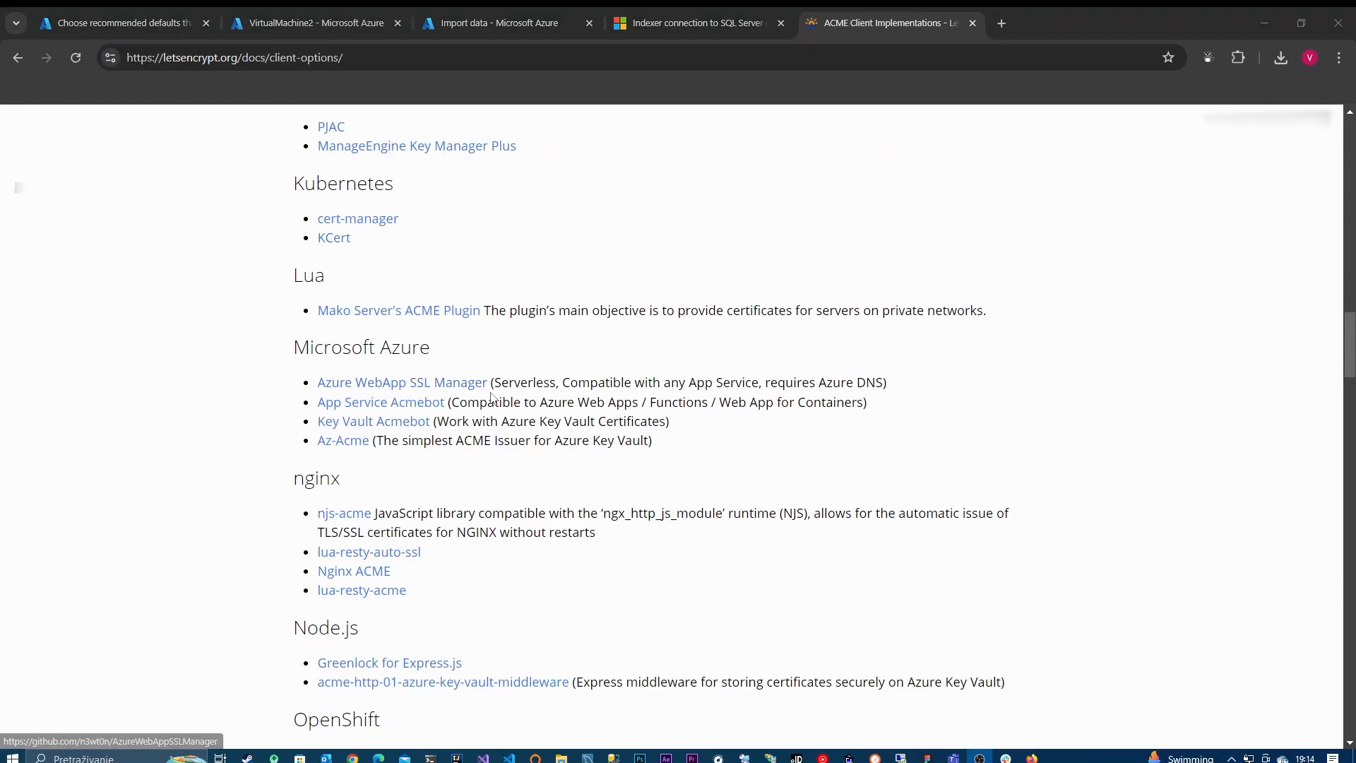
pyautogui.scroll(-10, 458, 537)
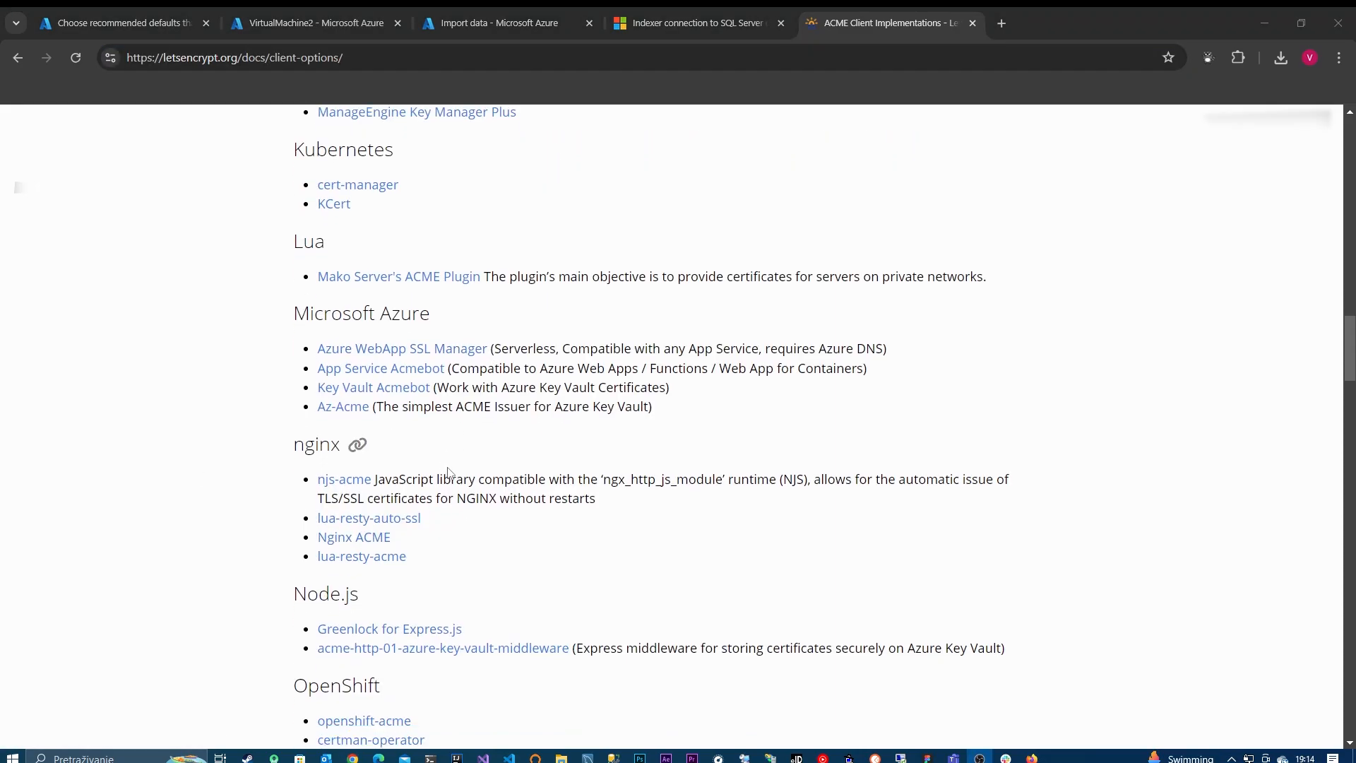
pyautogui.scroll(-15, 450, 472)
pyautogui.scroll(10, 449, 472)
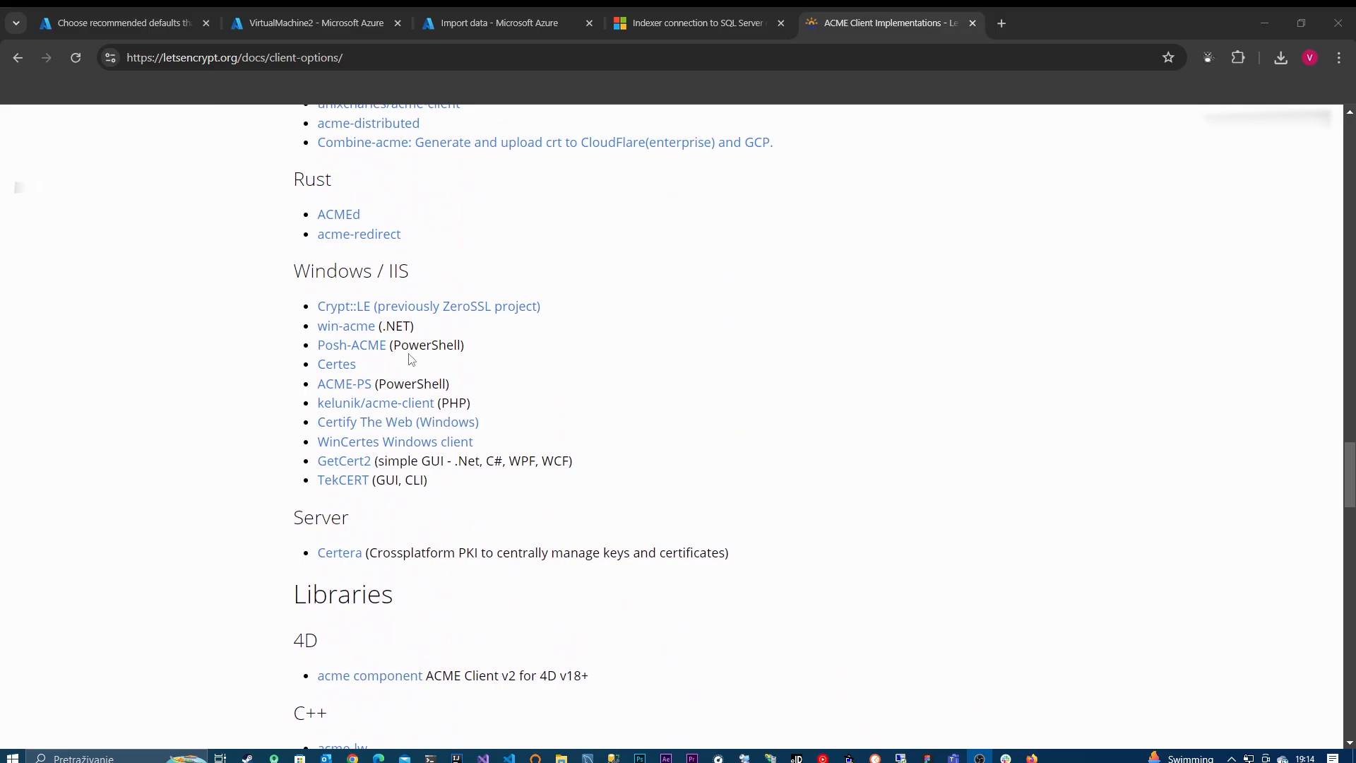
pyautogui.click(356, 326)
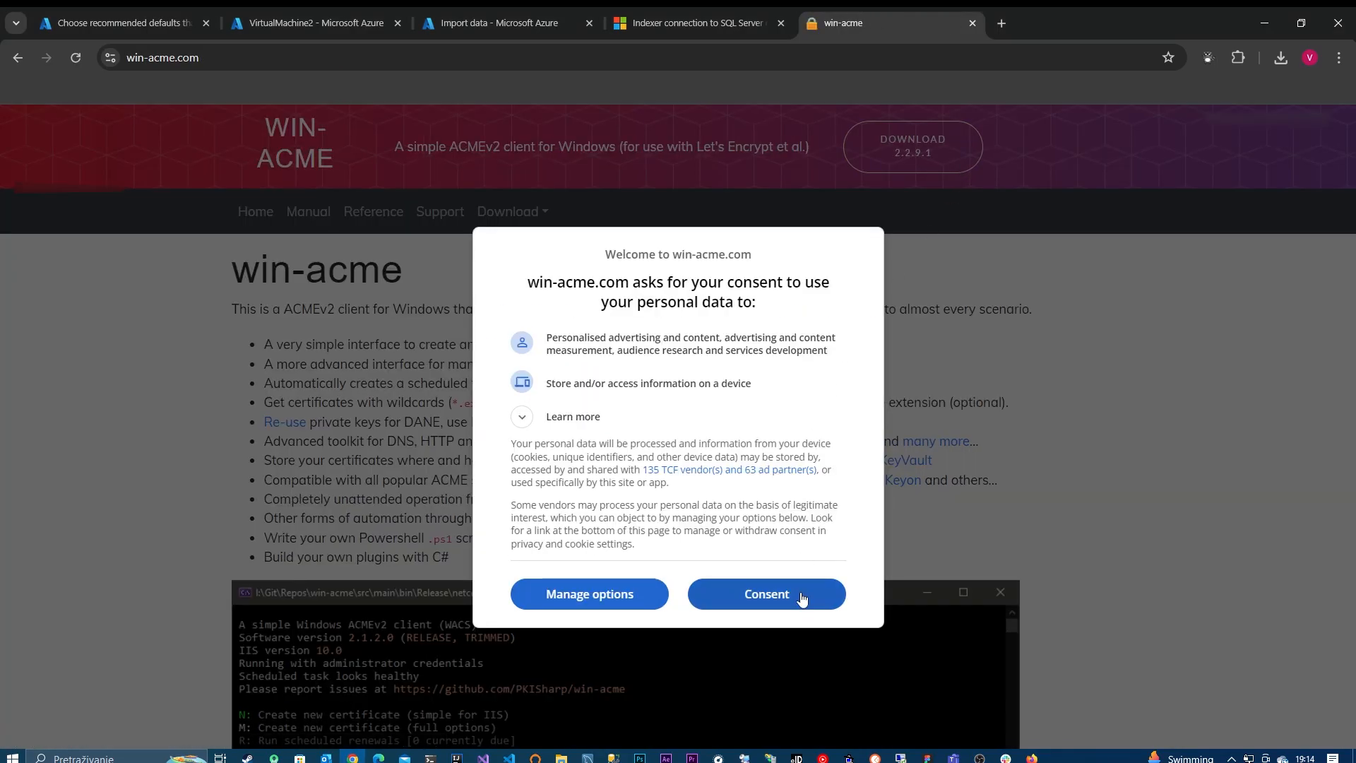
# Step: Accept the site's data consent, download win-acme 2.2.9.1, and dismiss the trial notice and the opened archive
pyautogui.click(801, 597)
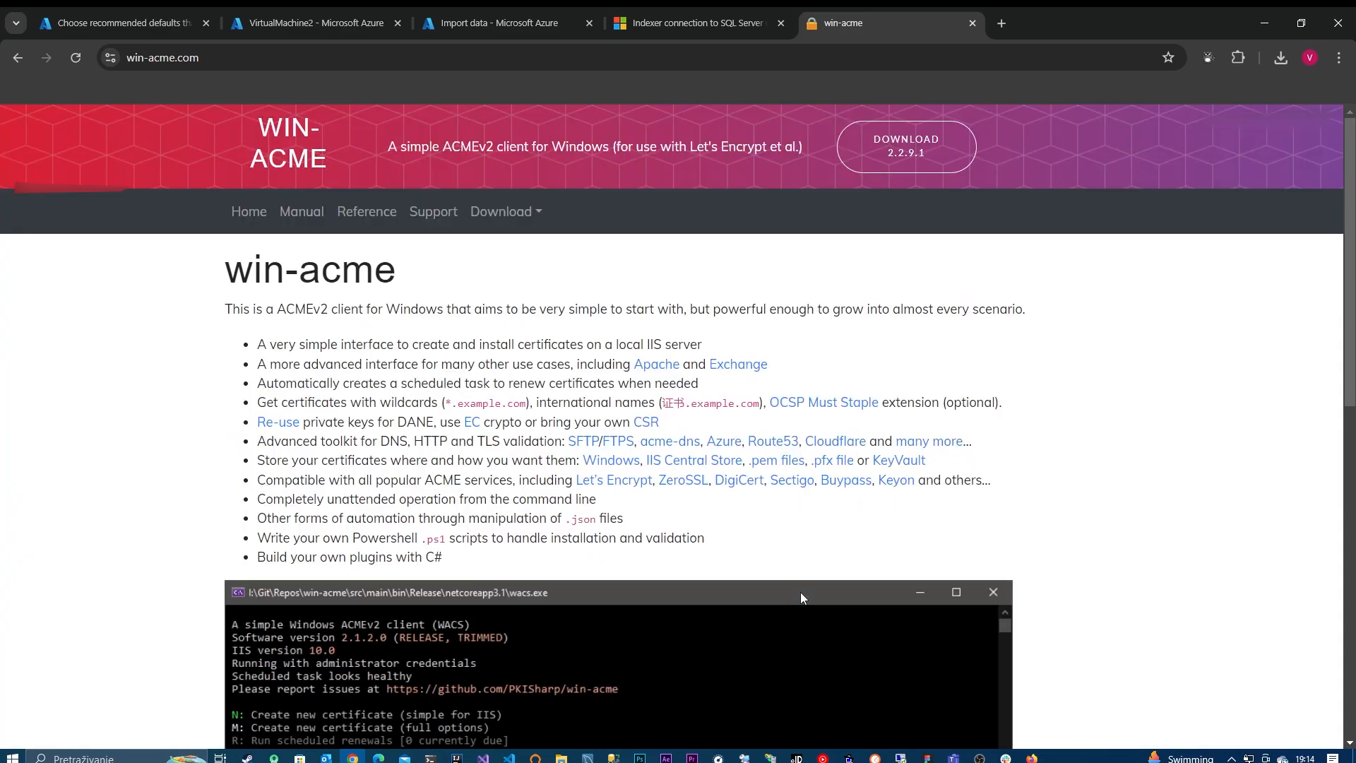
pyautogui.click(902, 160)
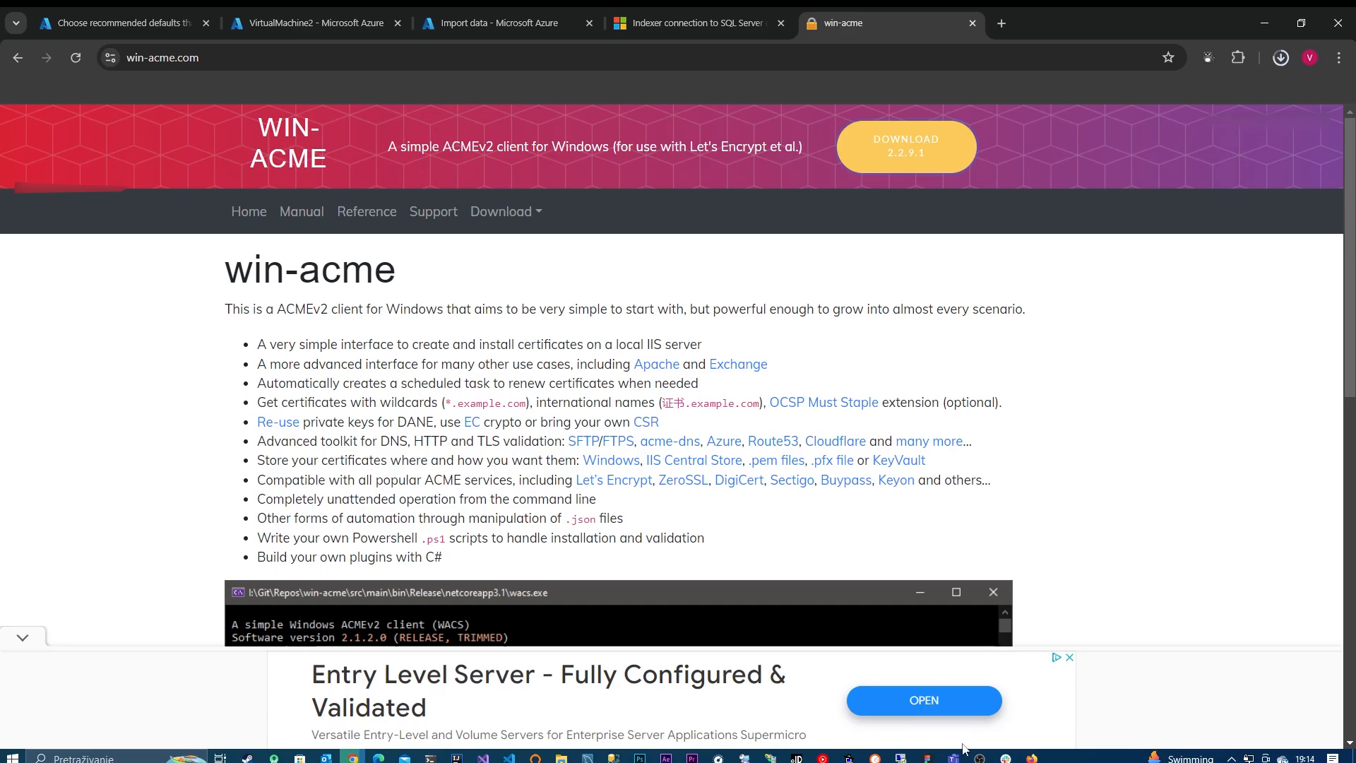
pyautogui.click(901, 758)
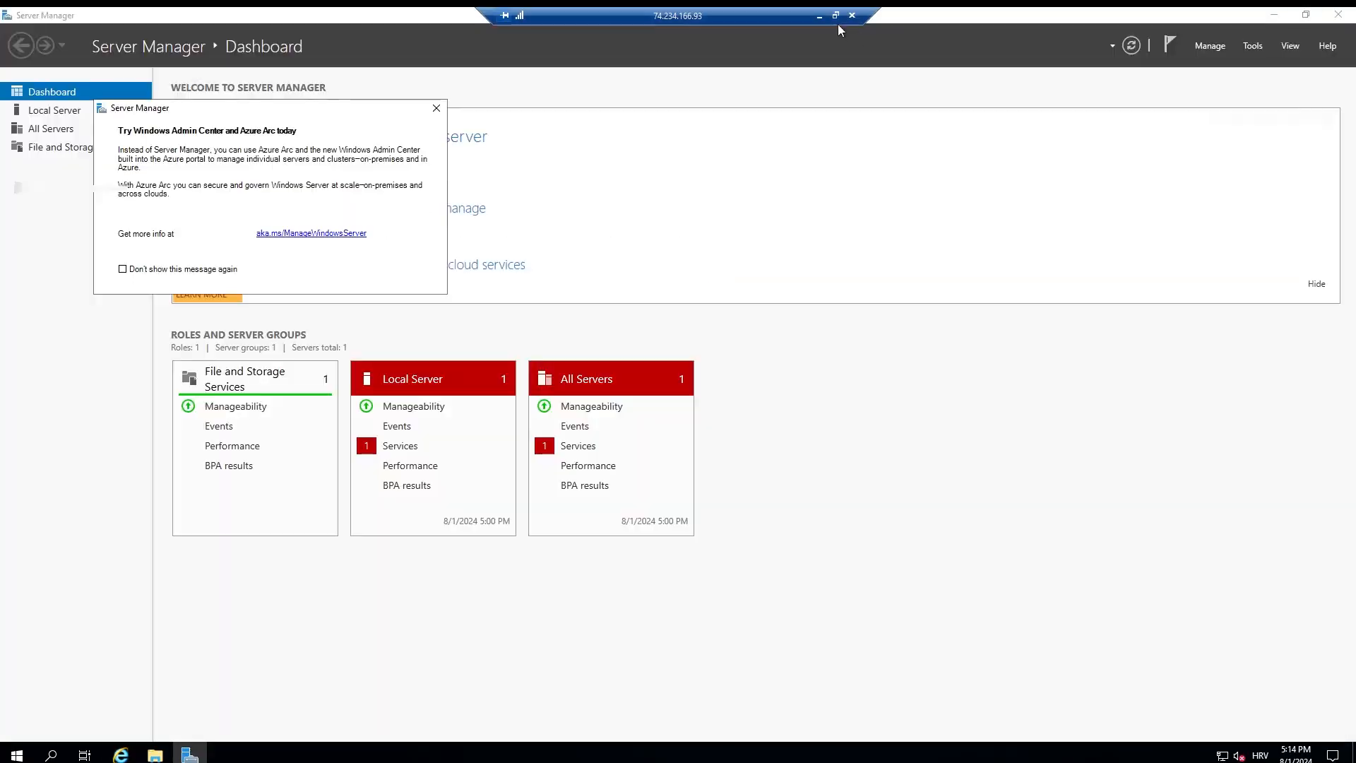
pyautogui.click(819, 16)
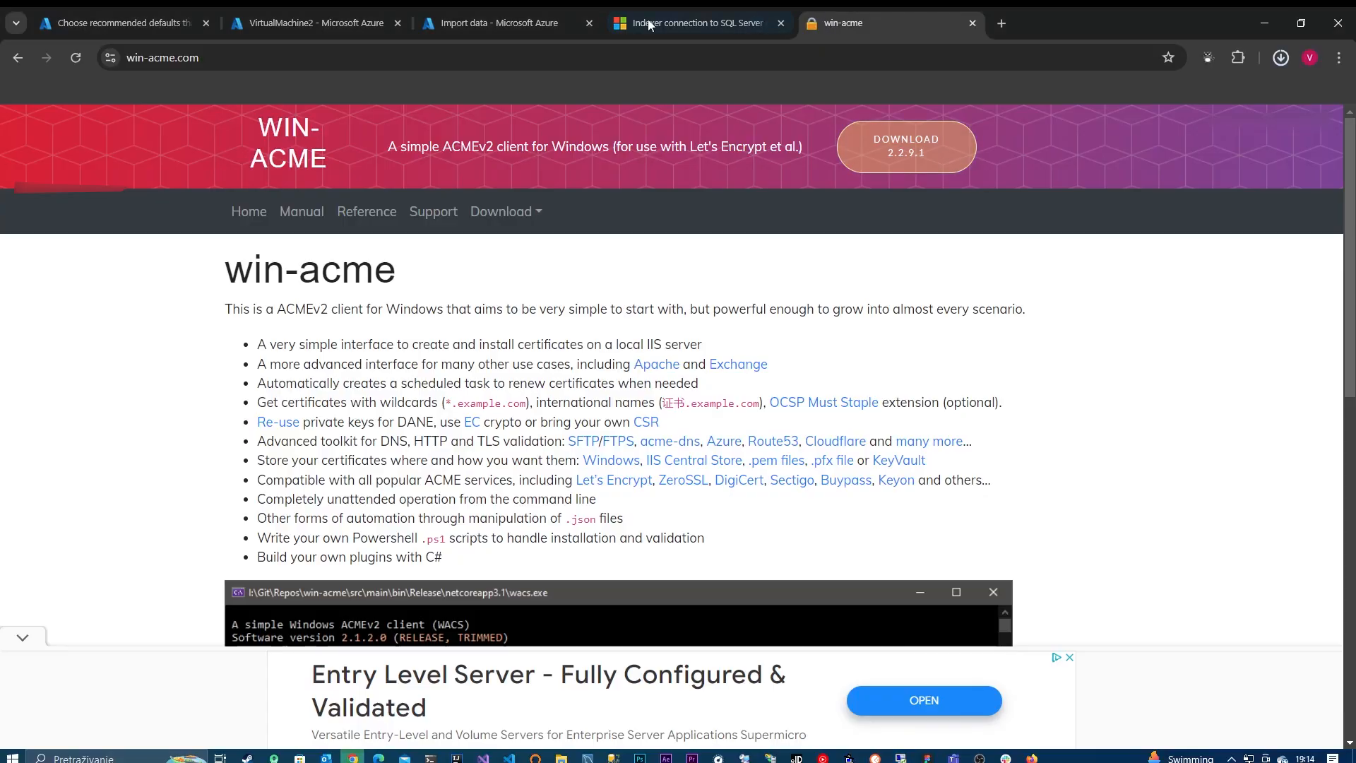
pyautogui.click(311, 23)
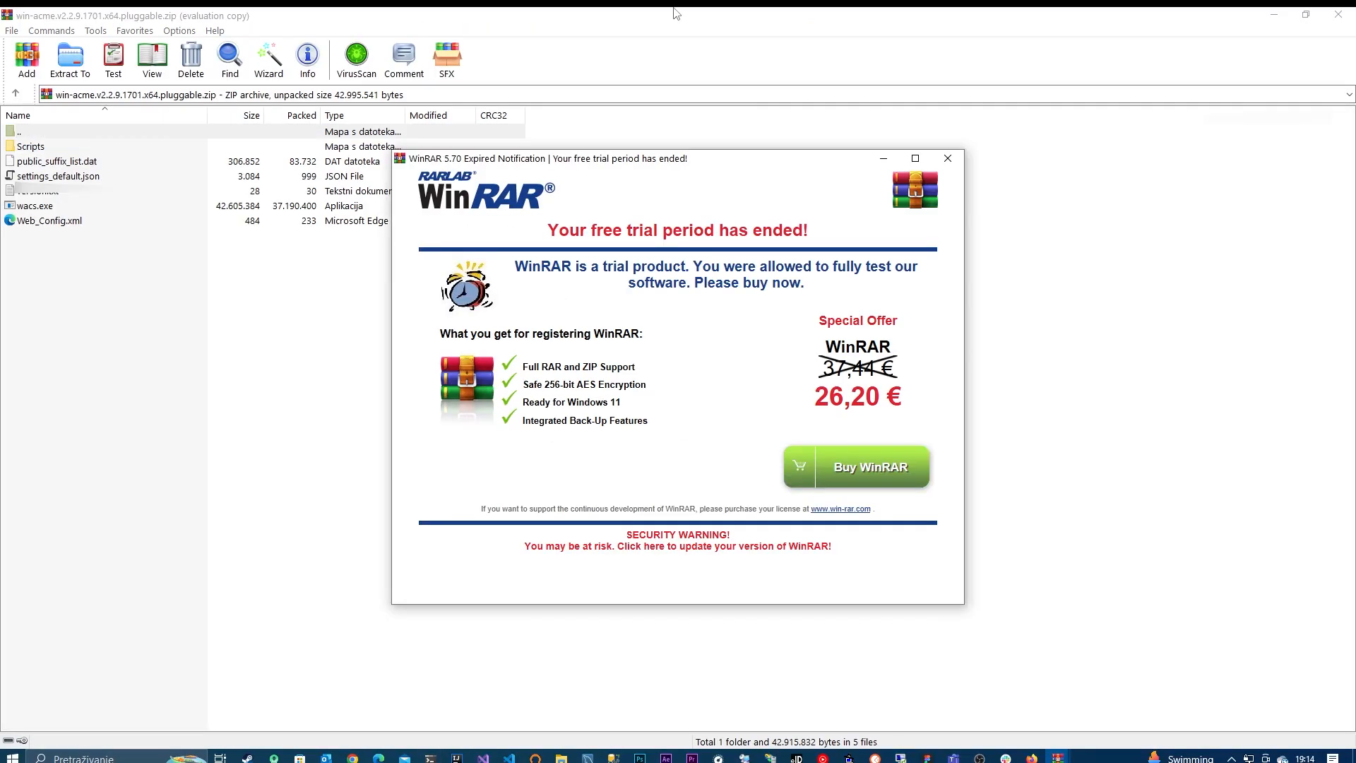
pyautogui.click(958, 151)
pyautogui.click(1273, 15)
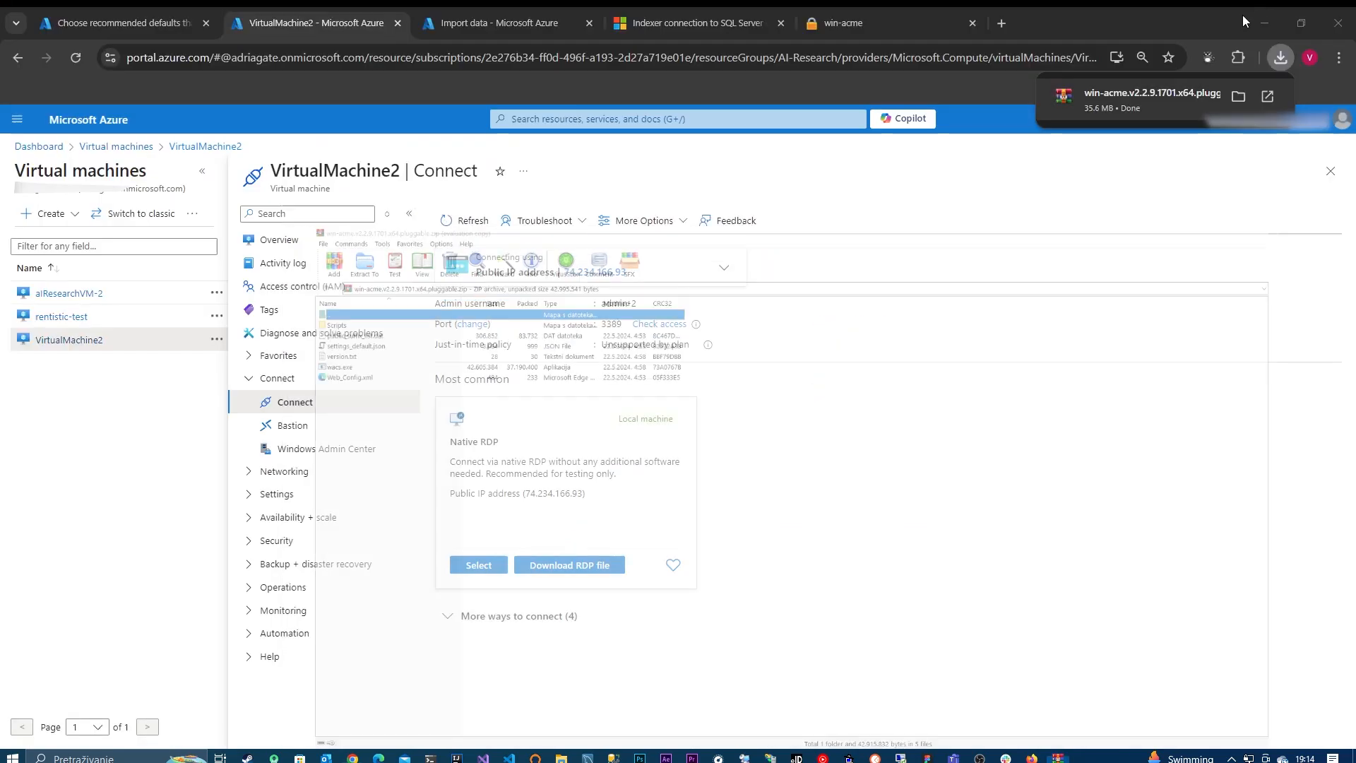
# Step: Search the Azure portal for "virt", open VirtualMachine2 from the virtual machines list and view its connection page
pyautogui.click(582, 120)
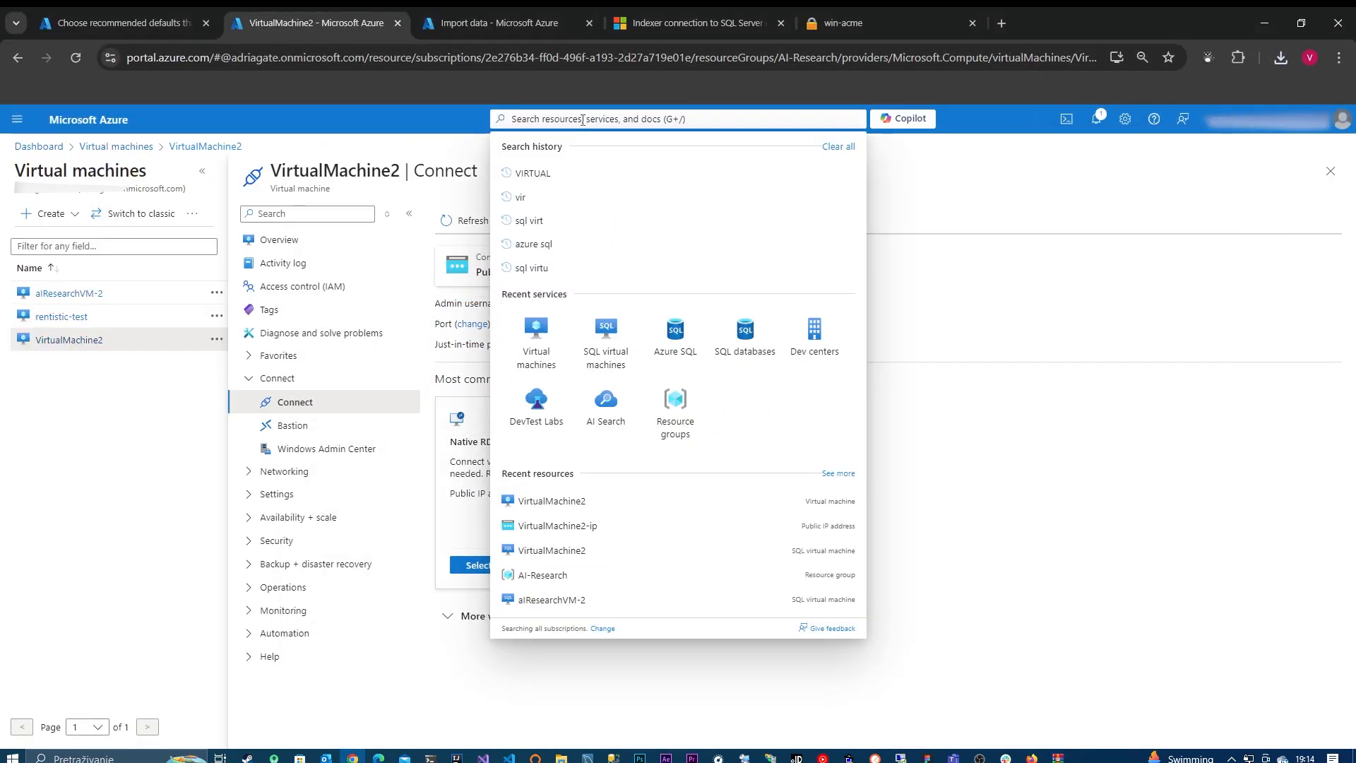
pyautogui.write('virt')
pyautogui.click(569, 214)
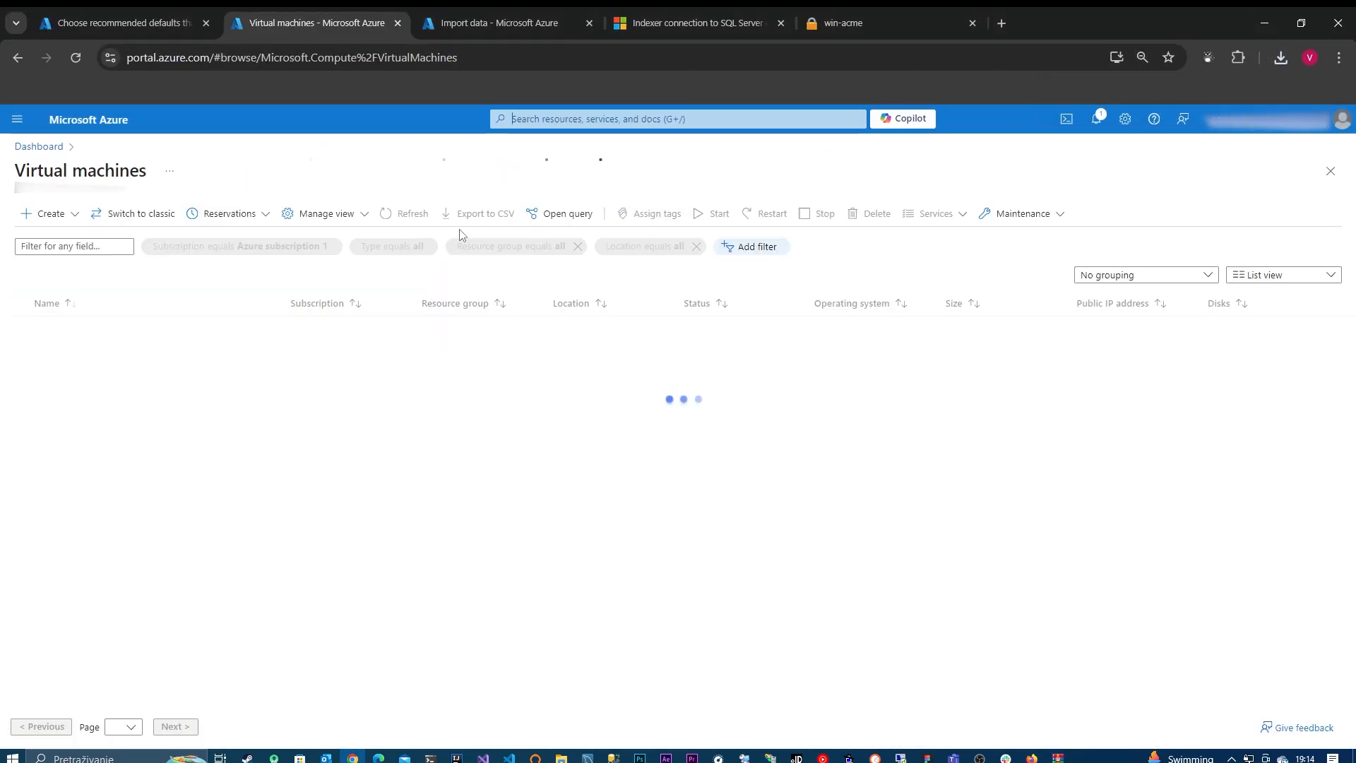
pyautogui.click(91, 375)
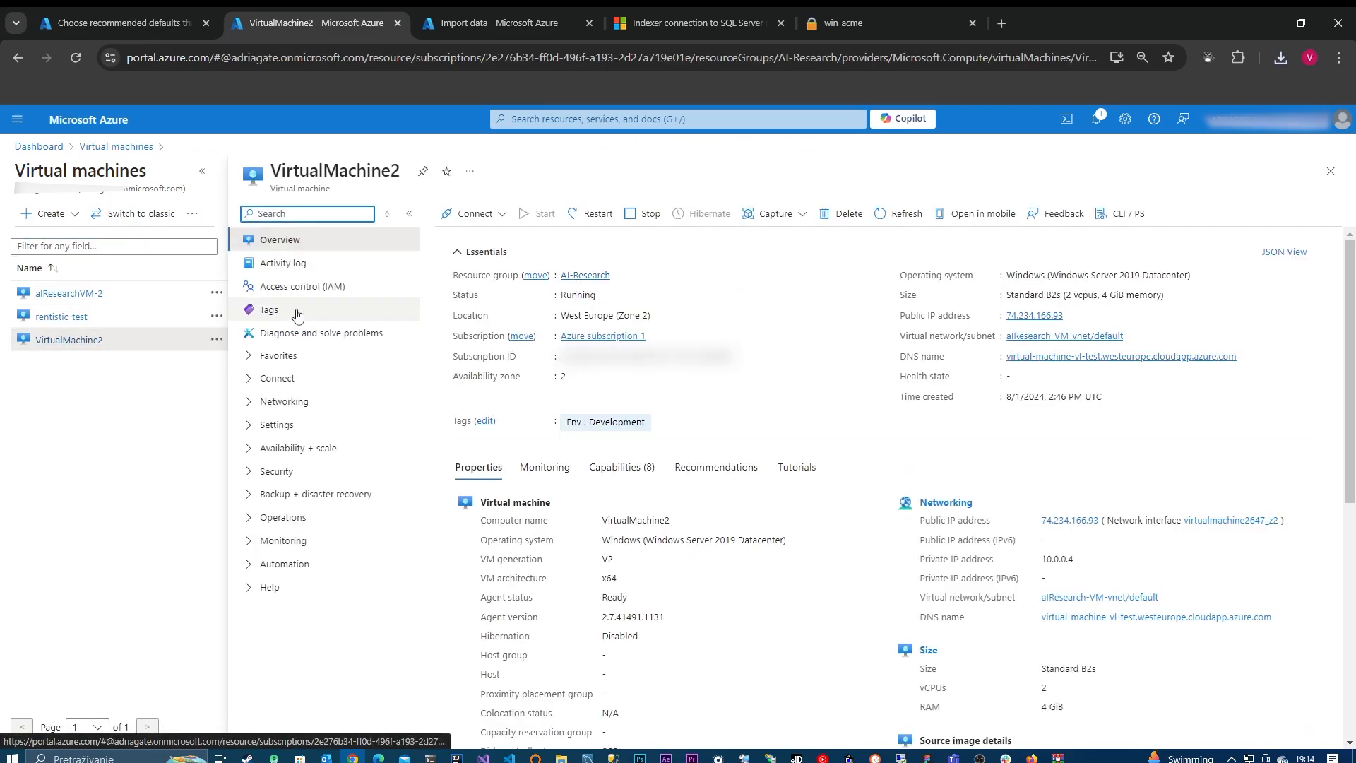
pyautogui.click(474, 213)
pyautogui.click(495, 238)
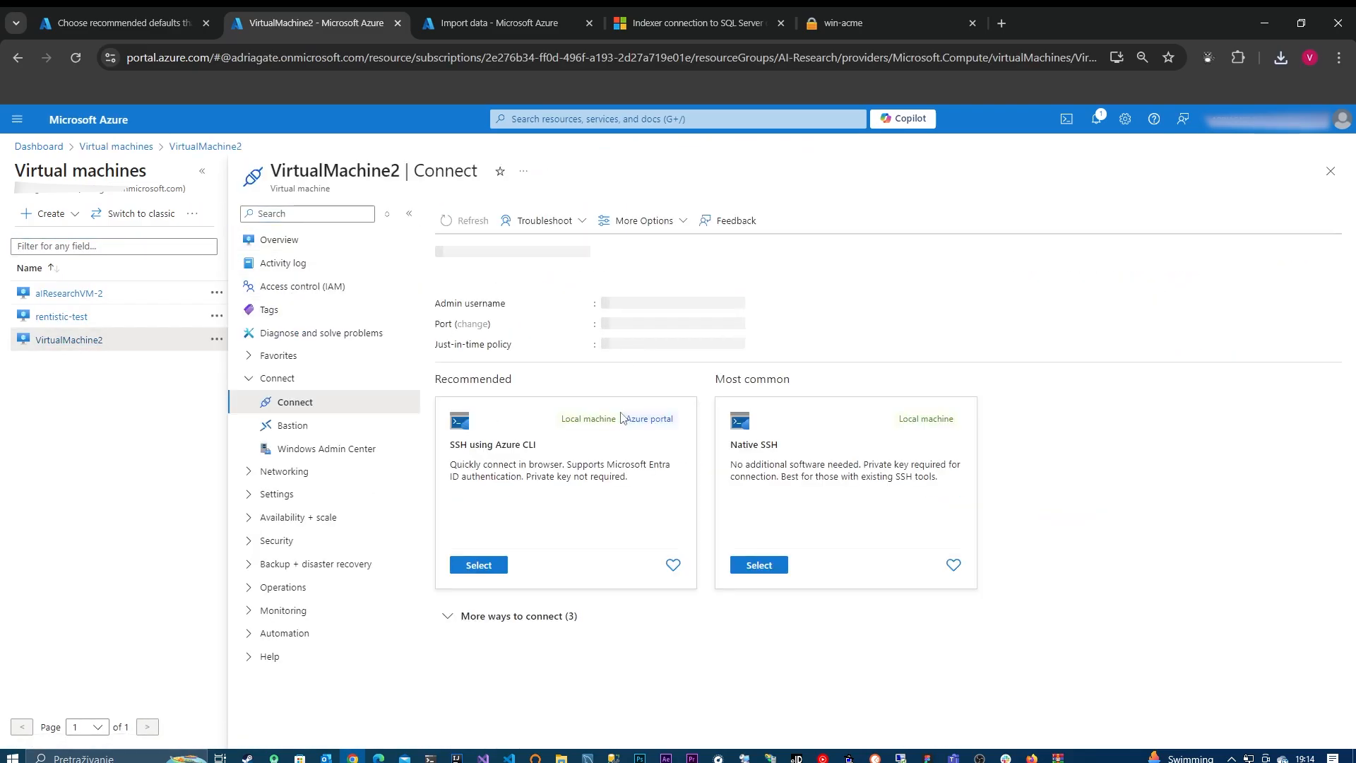
# Step: Show the downloaded win-acme.v2.2.9.1701.x64.pluggable archive in its local folder and copy it
pyautogui.click(1280, 60)
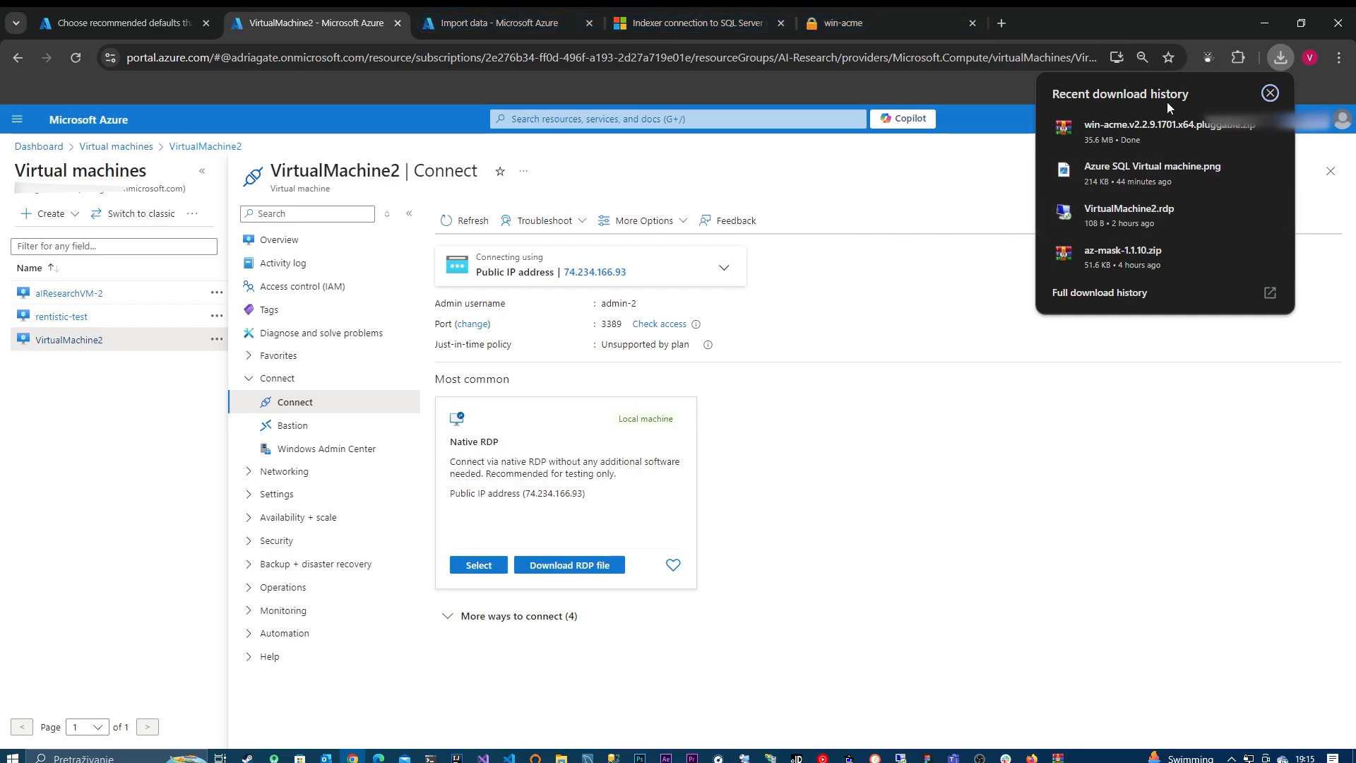
pyautogui.moveTo(1232, 134)
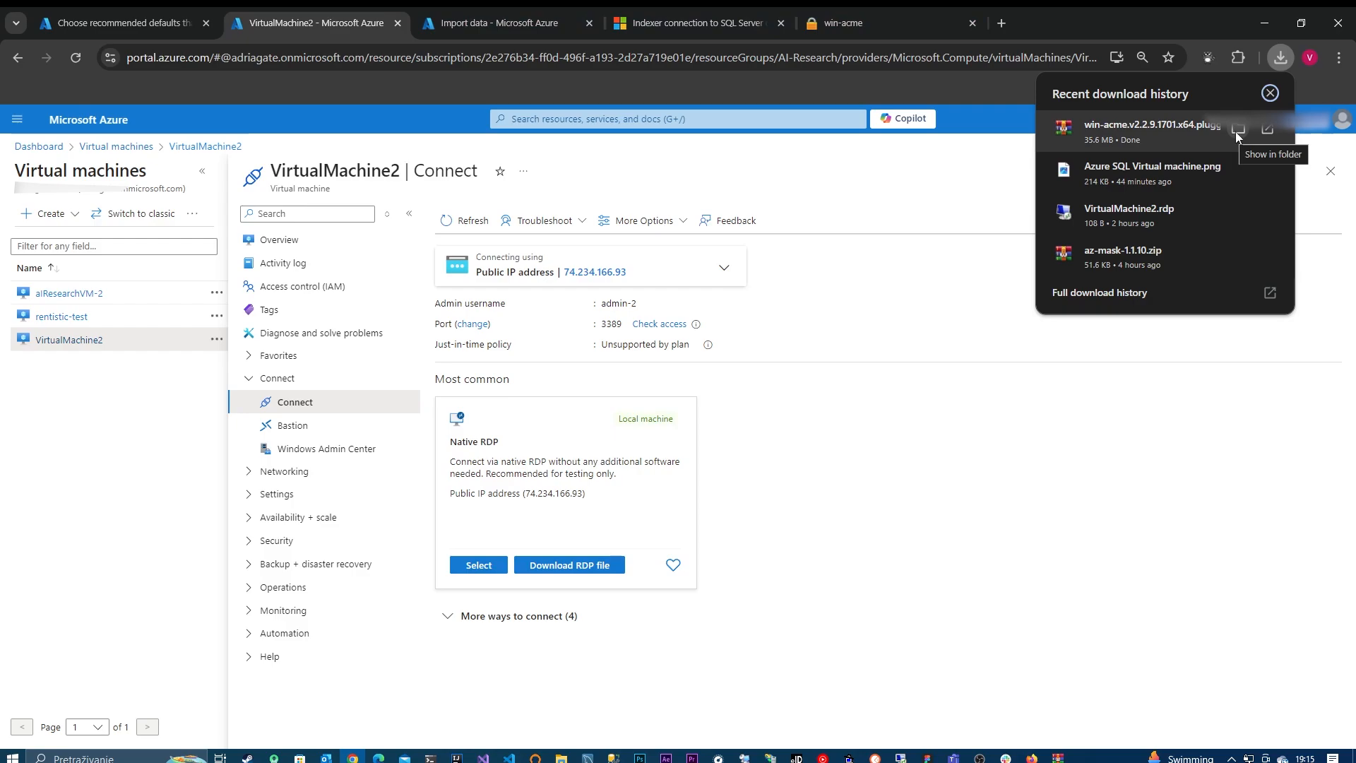
pyautogui.click(1236, 131)
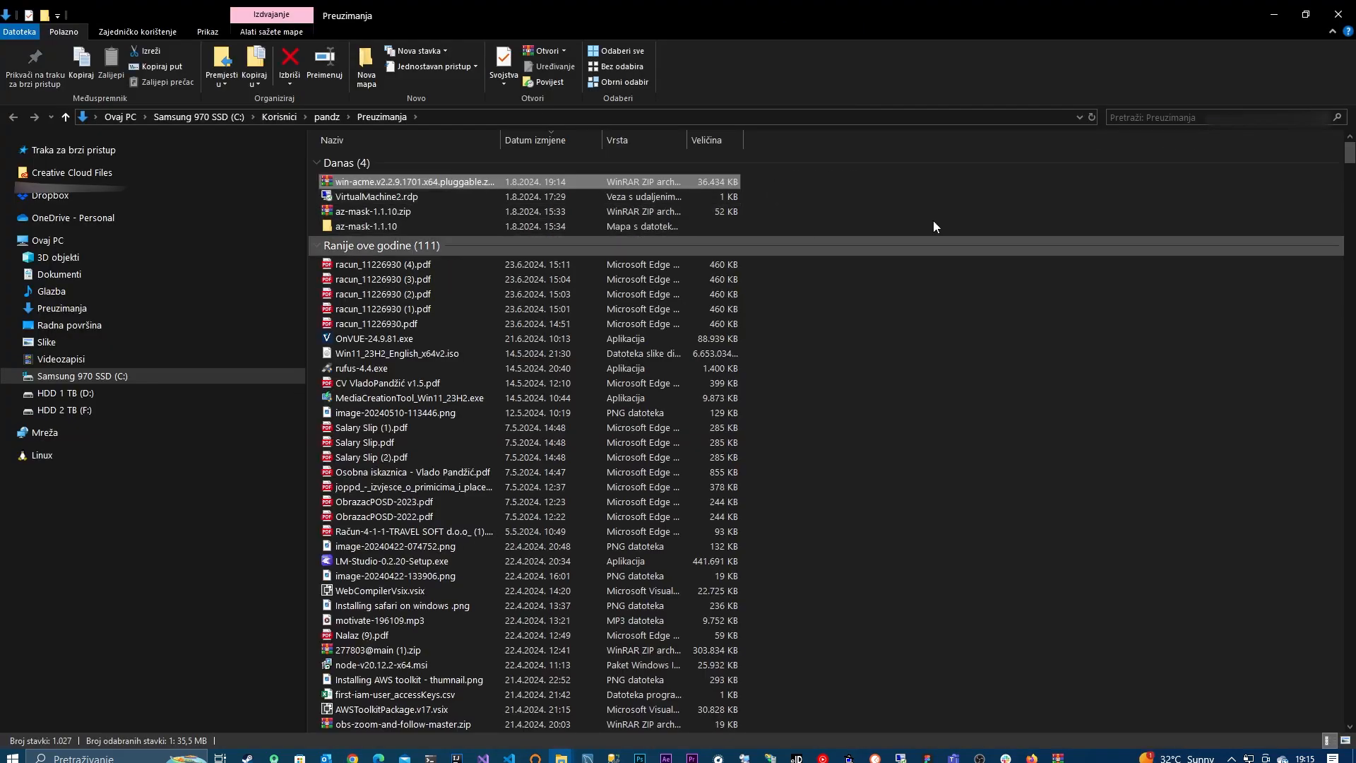
pyautogui.click(1273, 14)
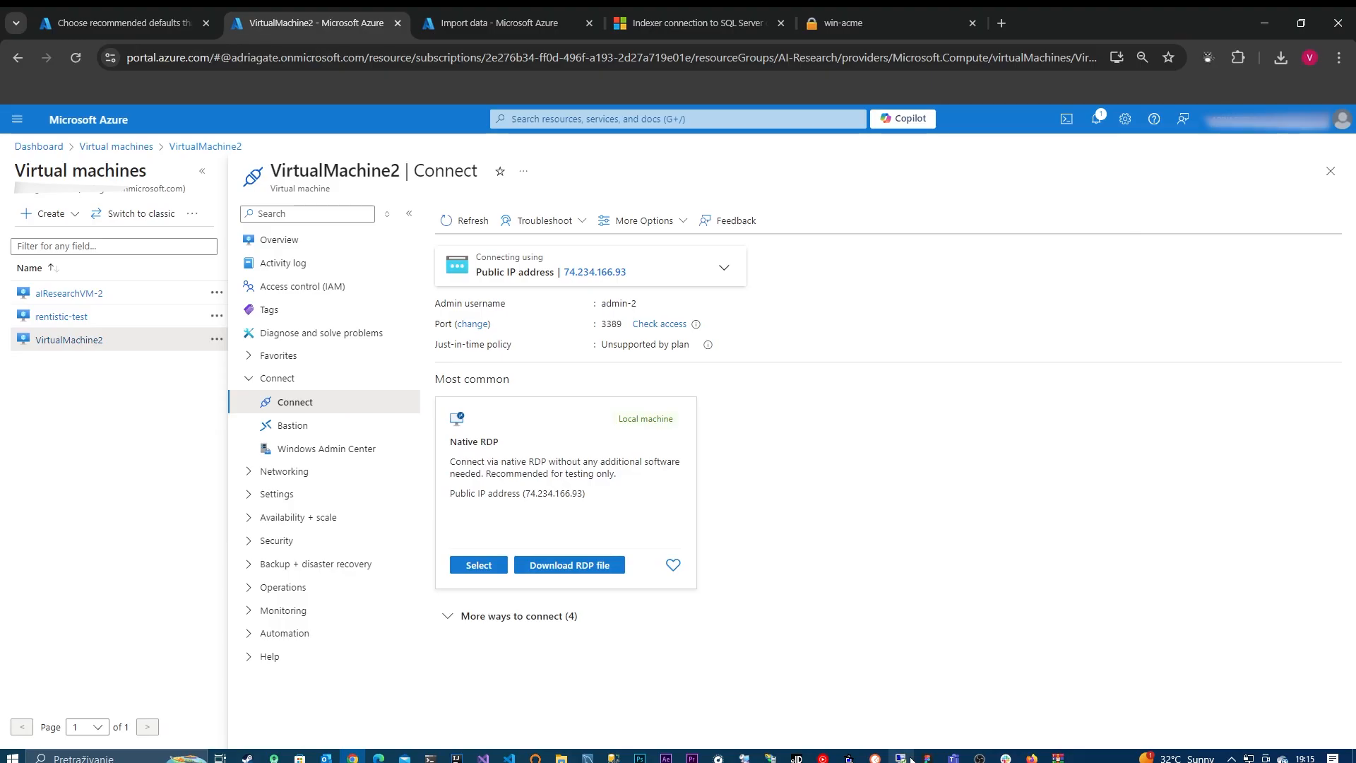
# Step: Switch to the virtual machine's remote desktop session and paste the win-acme archive into its Downloads folder
pyautogui.click(911, 759)
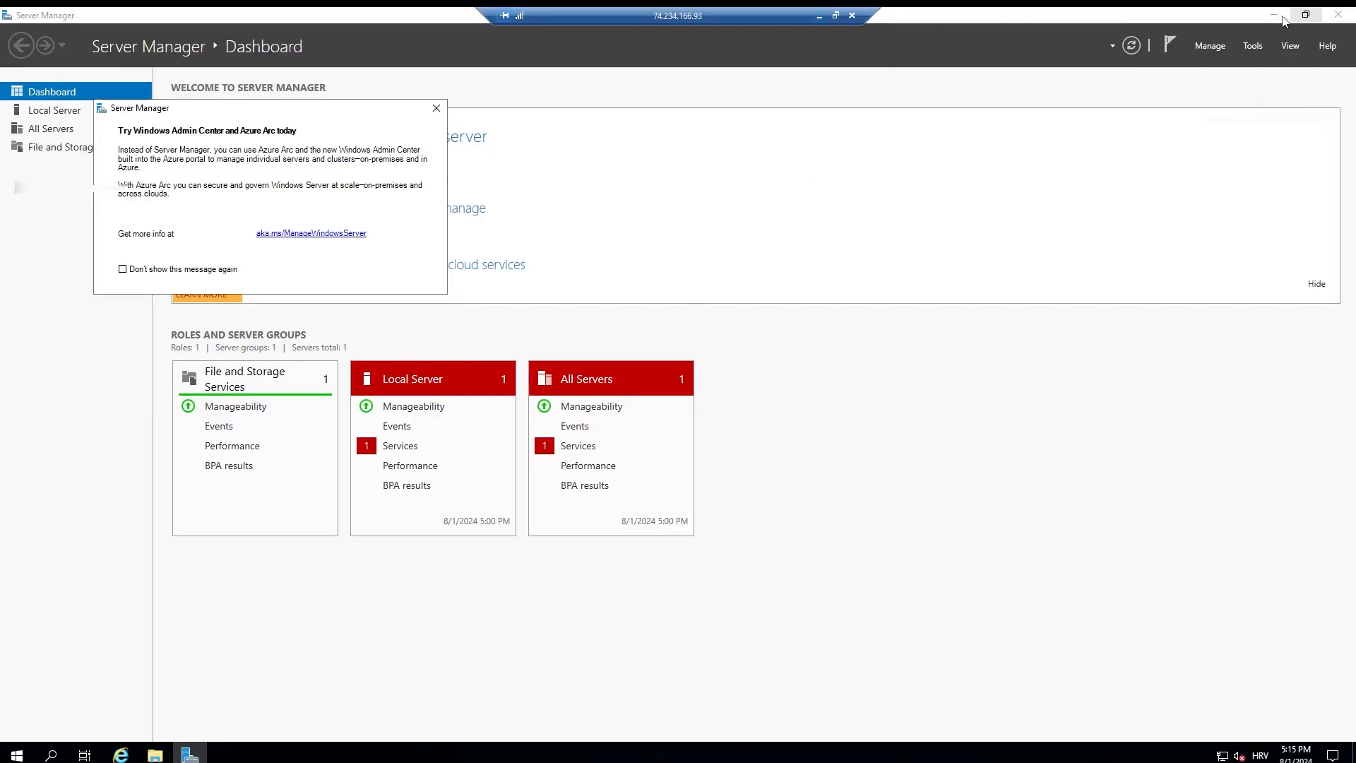
pyautogui.click(1280, 14)
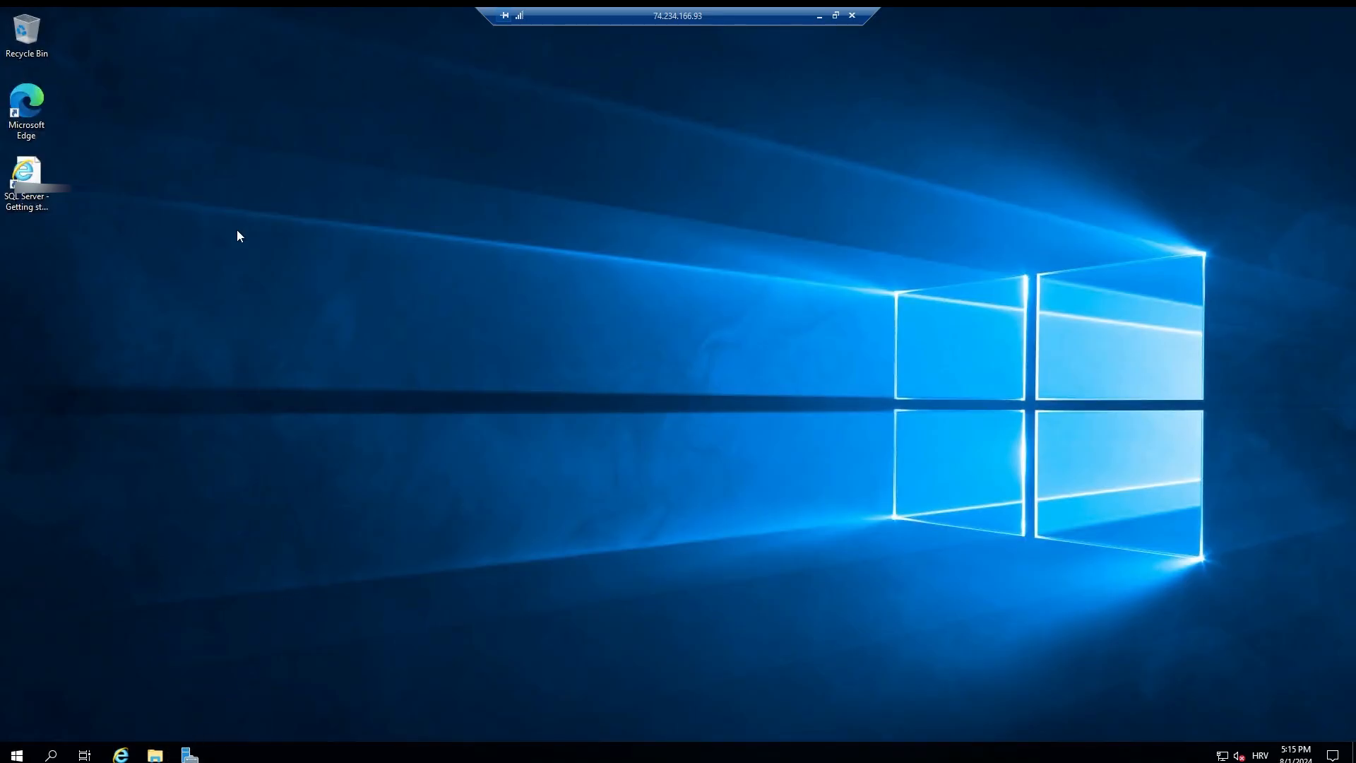
pyautogui.press('super+e')
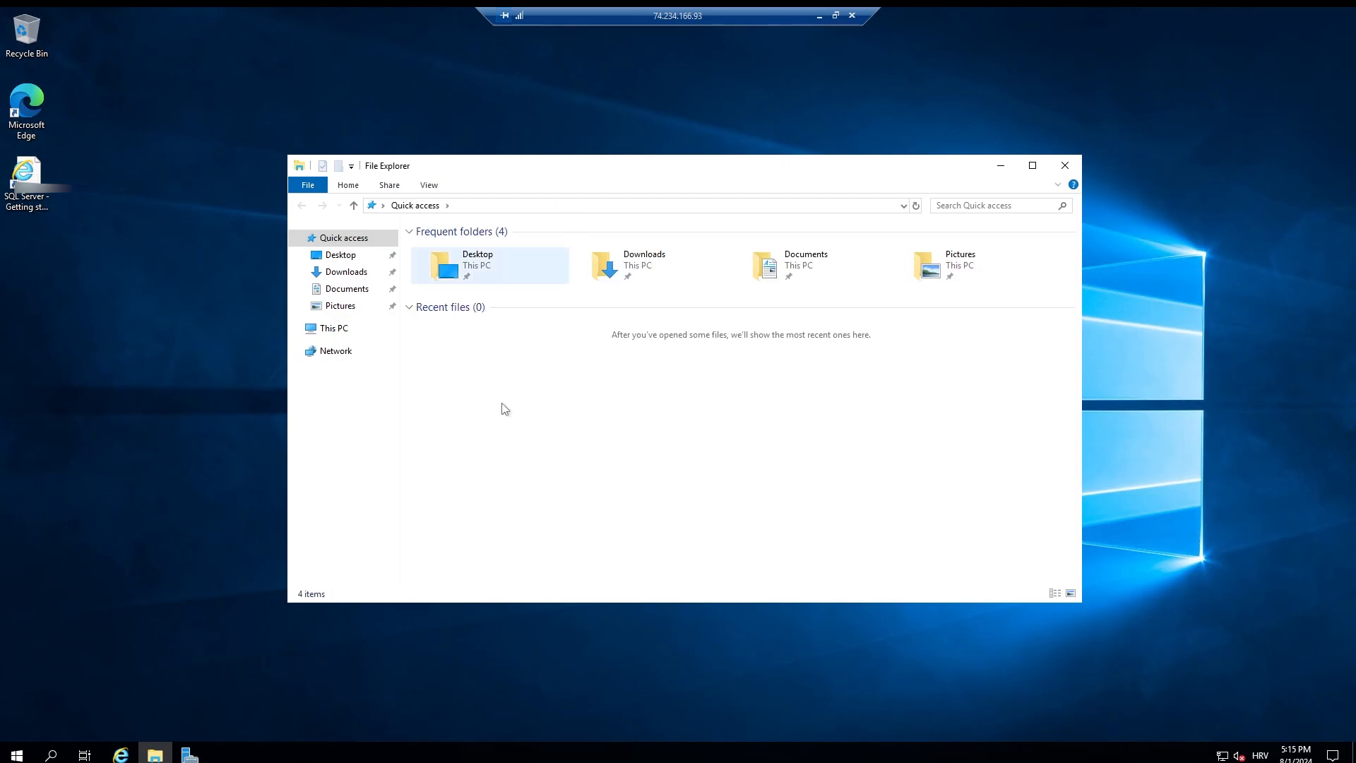
pyautogui.click(346, 272)
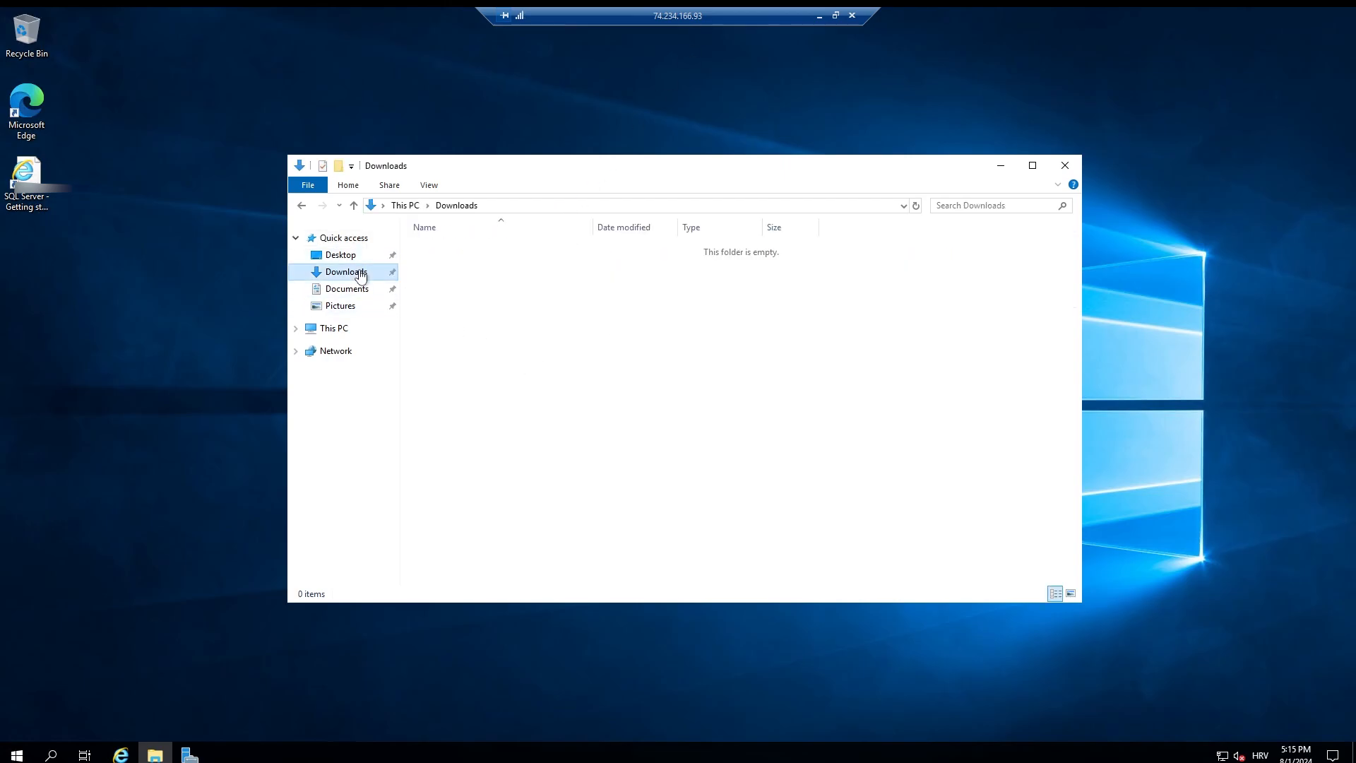
pyautogui.click(354, 328)
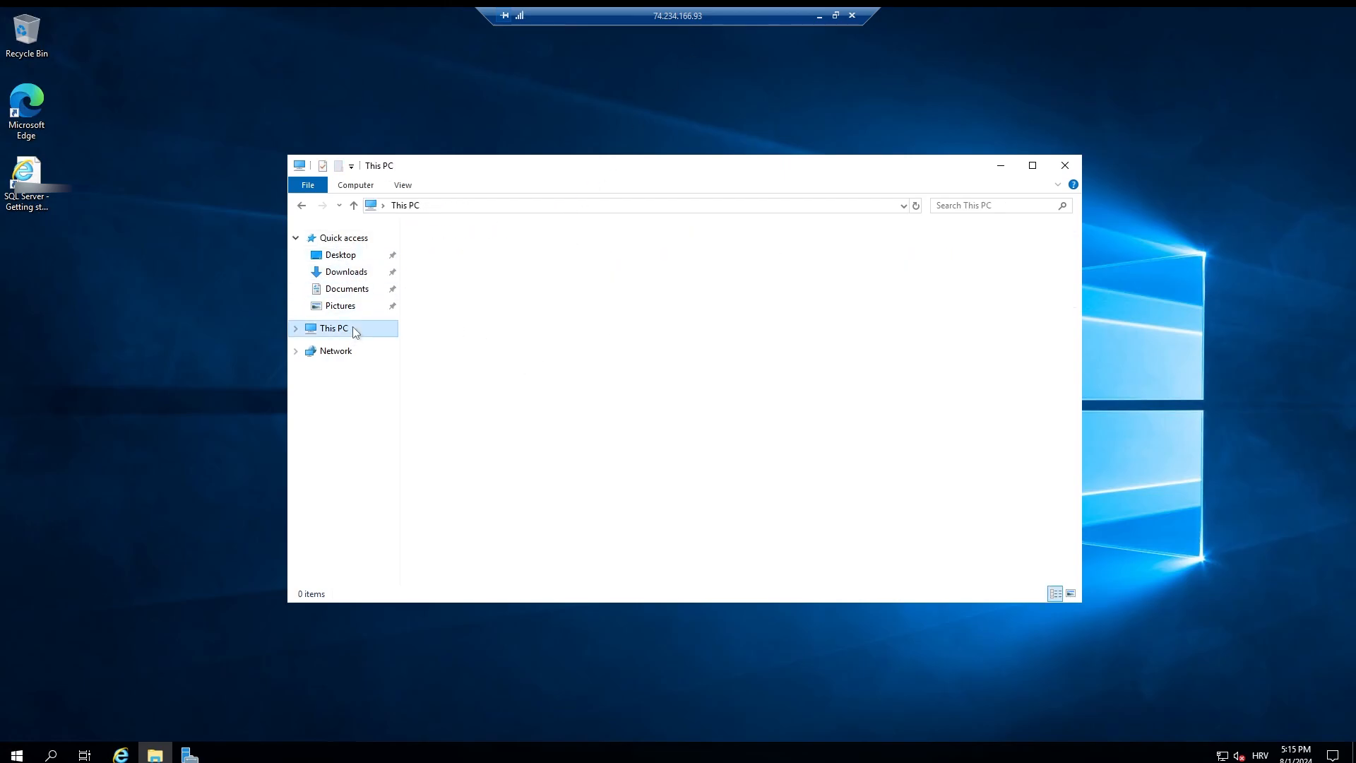
pyautogui.click(364, 273)
pyautogui.rightClick(626, 317)
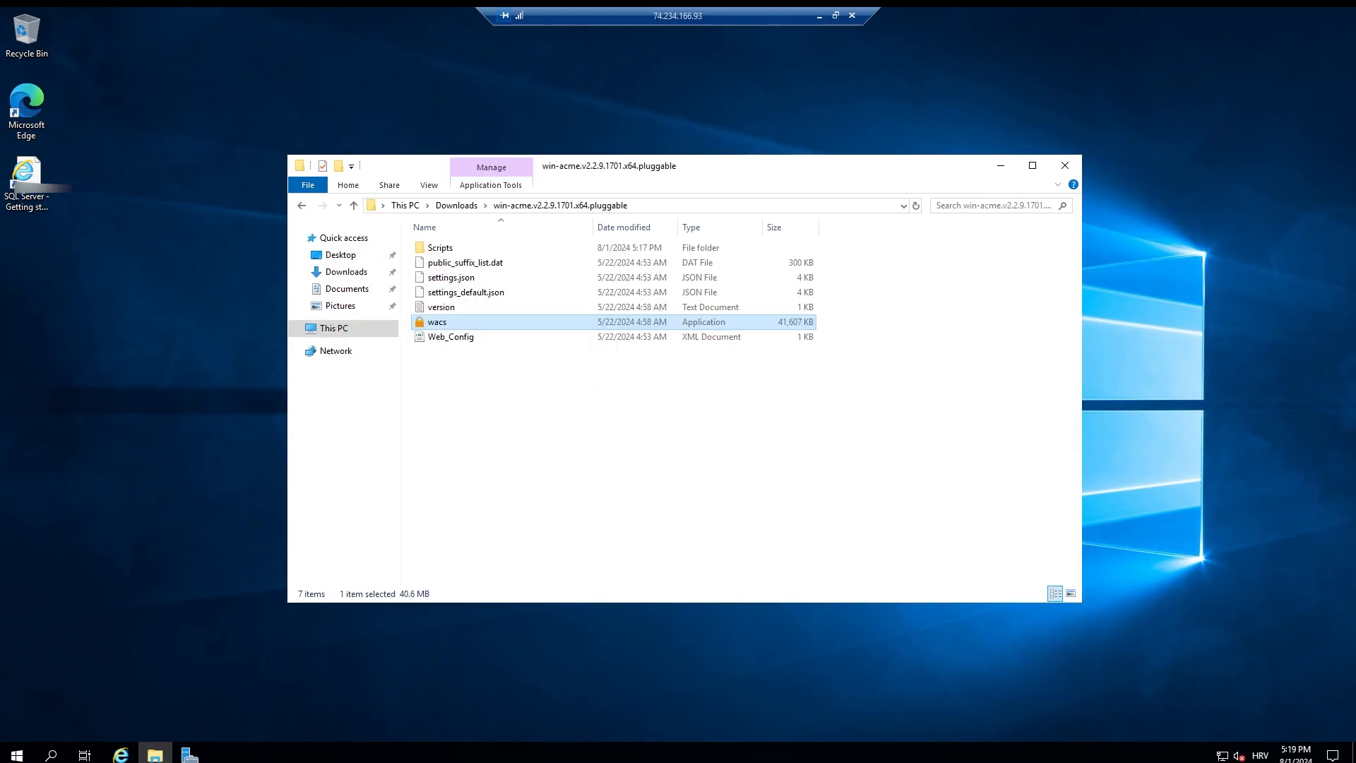
# Step: Run wacs as administrator from the extracted win-acme.v2.2.9.1701.x64.pluggable folder and reposition its console window
pyautogui.click(458, 207)
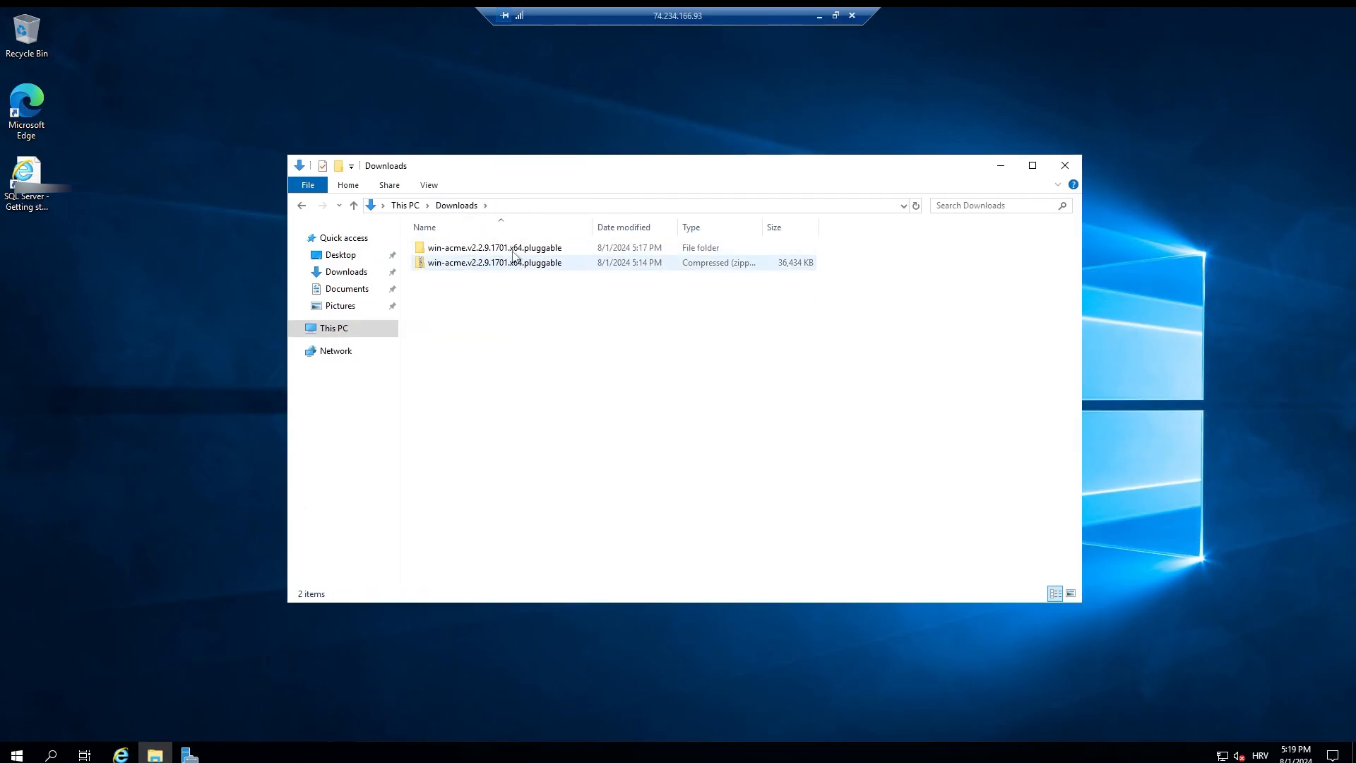
pyautogui.doubleClick(540, 248)
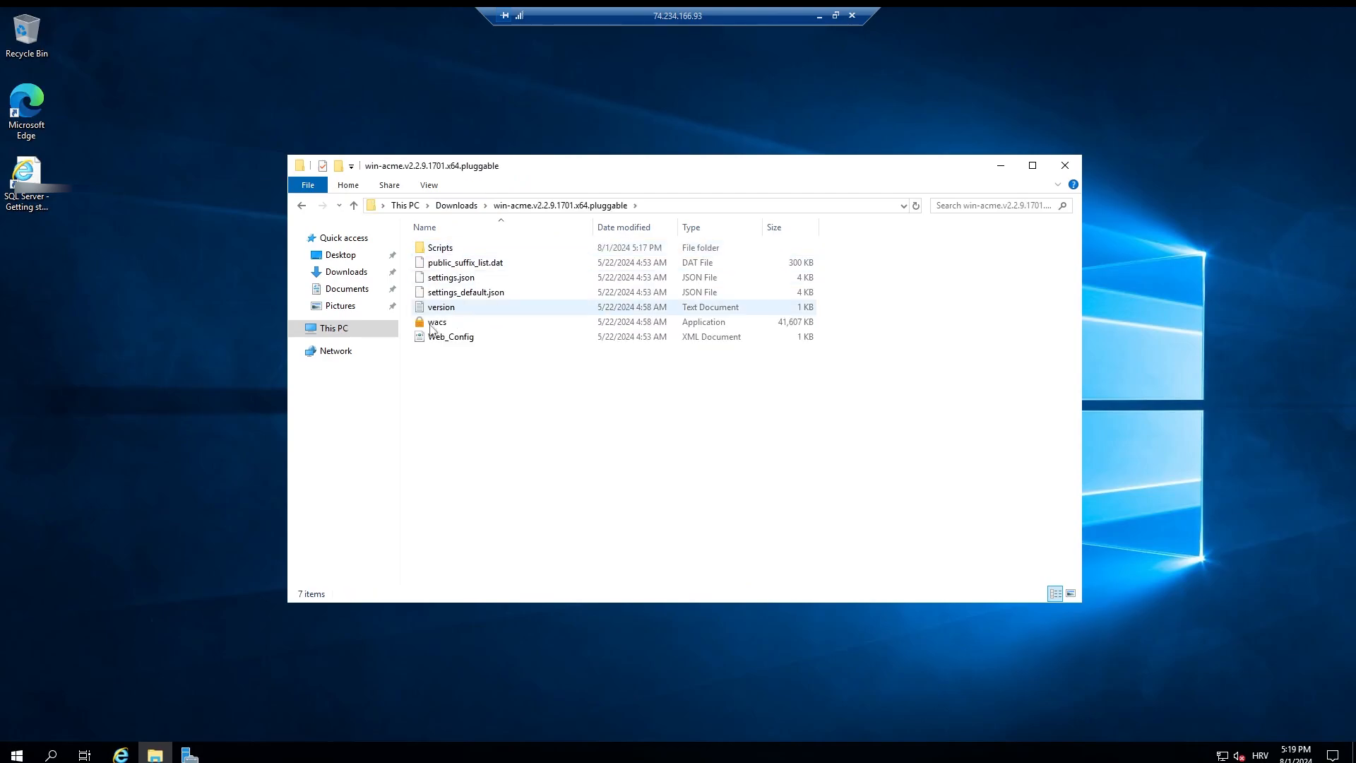
pyautogui.rightClick(431, 325)
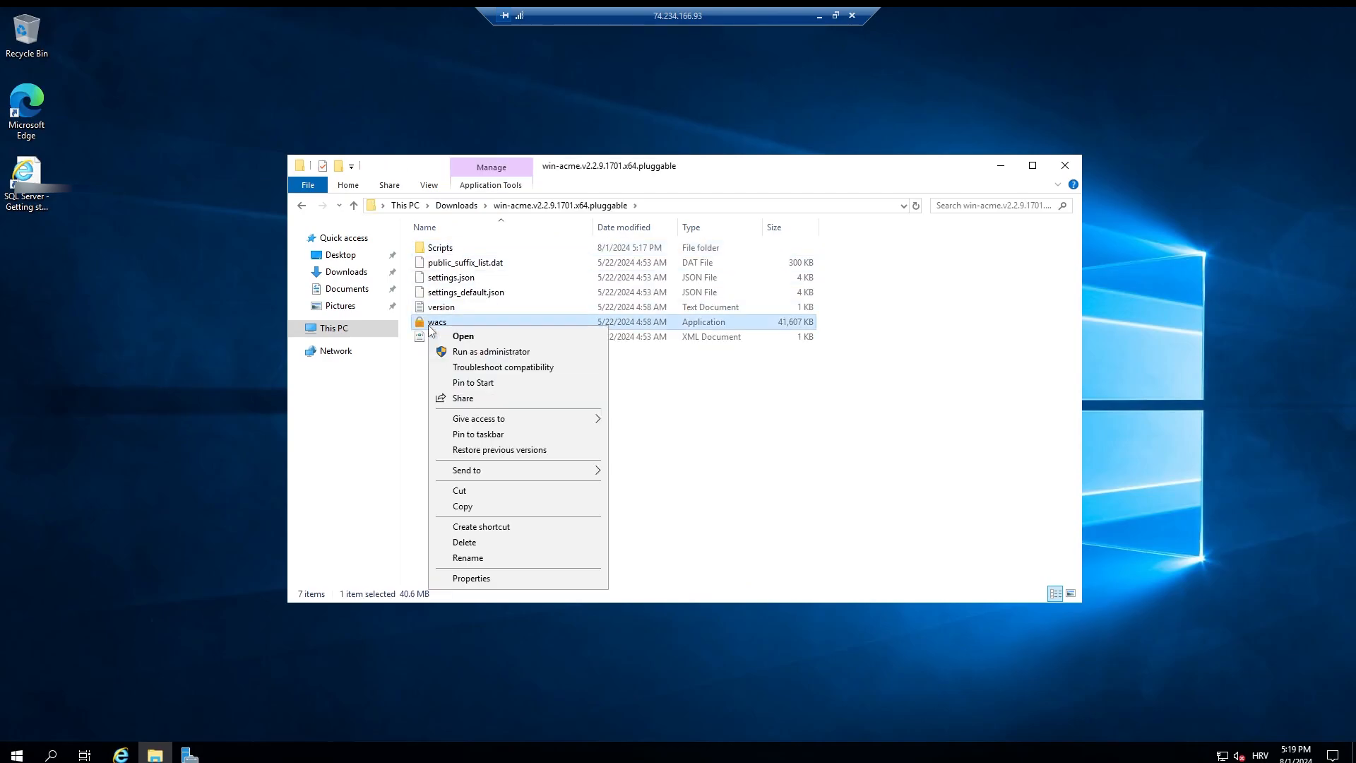
pyautogui.click(541, 353)
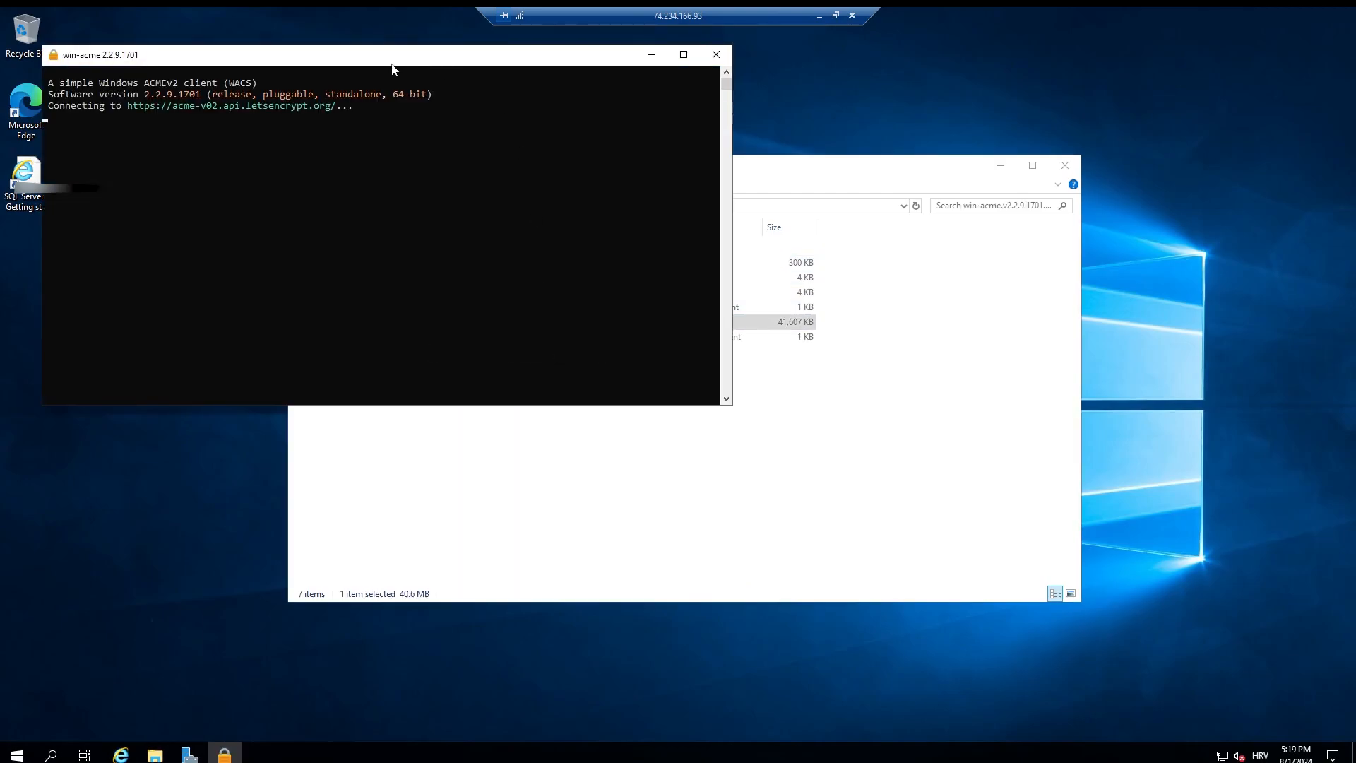
pyautogui.moveTo(541, 183); pyautogui.dragTo(645, 256)
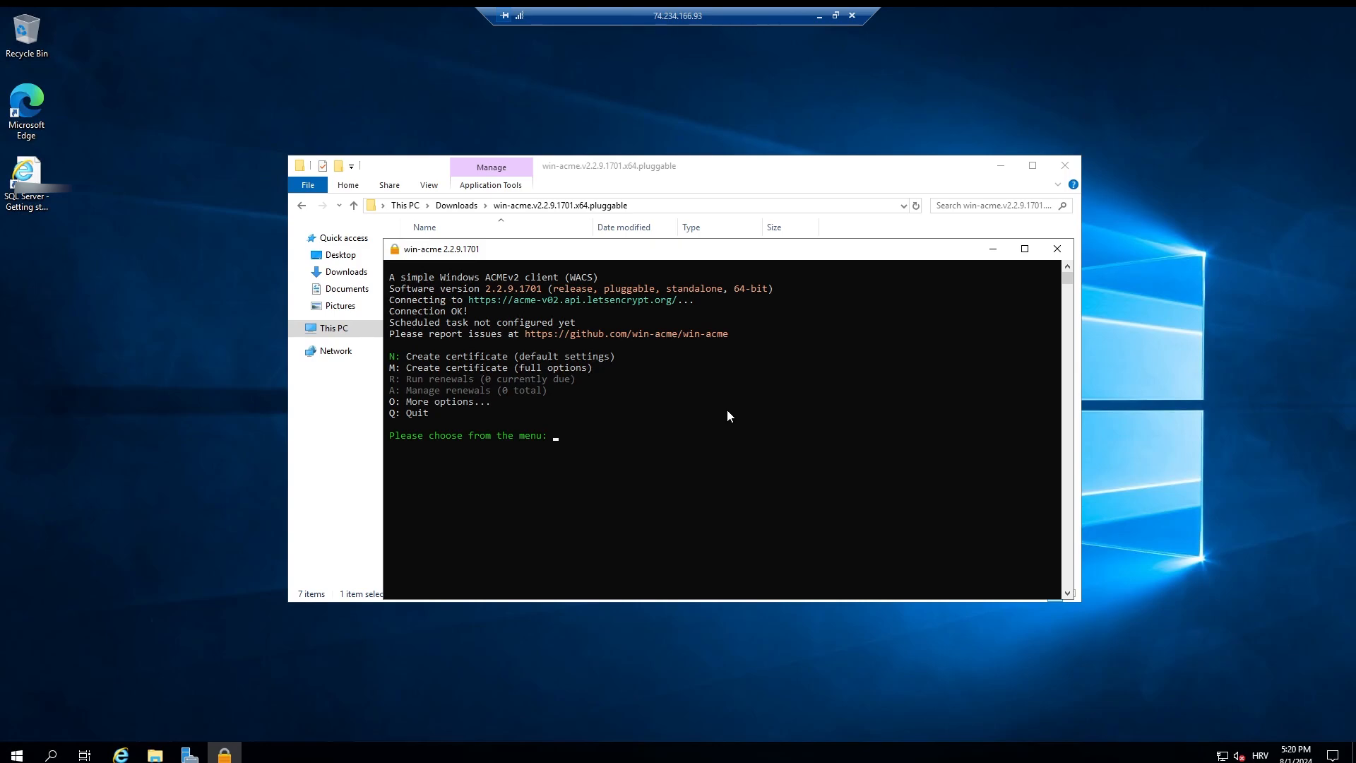
# Step: Leave the remote session, switch to the Azure portal in the browser and copy VirtualMachine2's DNS name from its overview
pyautogui.click(817, 15)
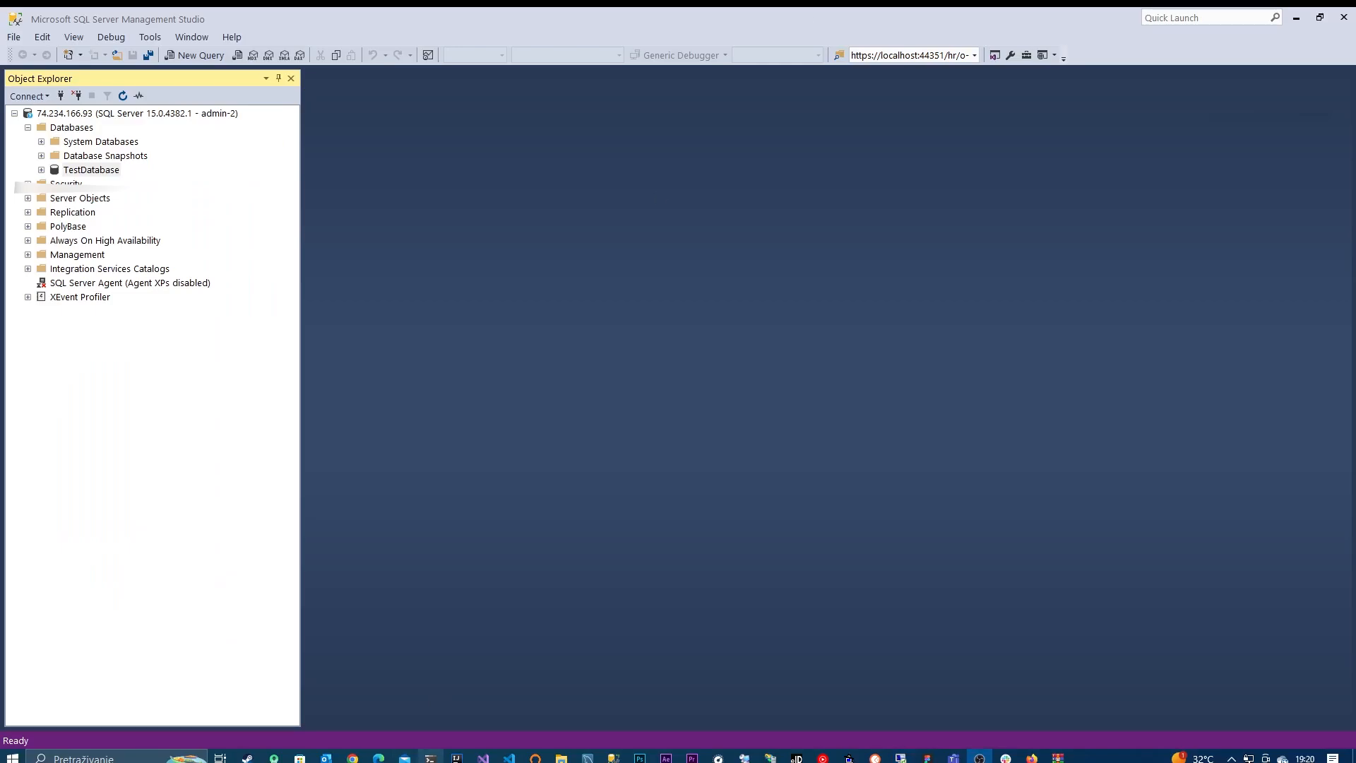
pyautogui.click(352, 756)
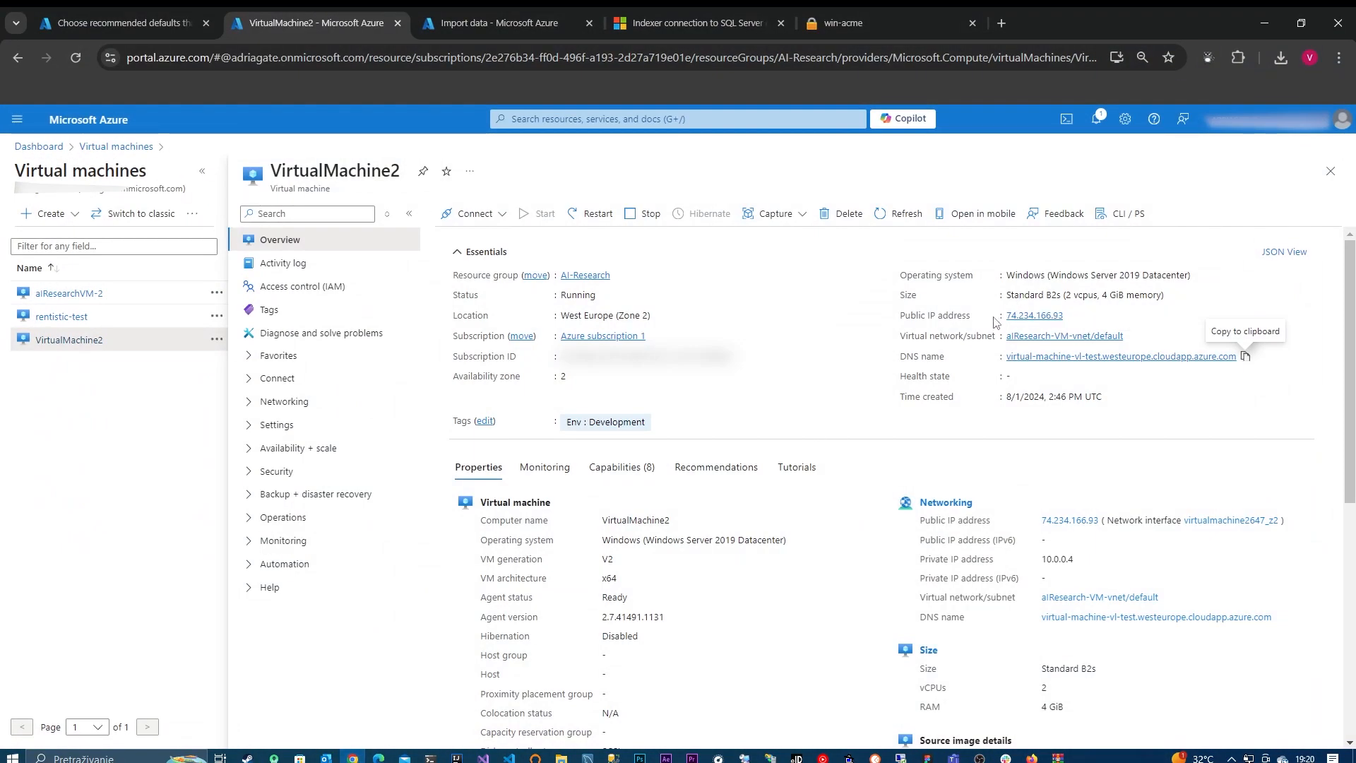
pyautogui.click(1246, 361)
pyautogui.click(1268, 27)
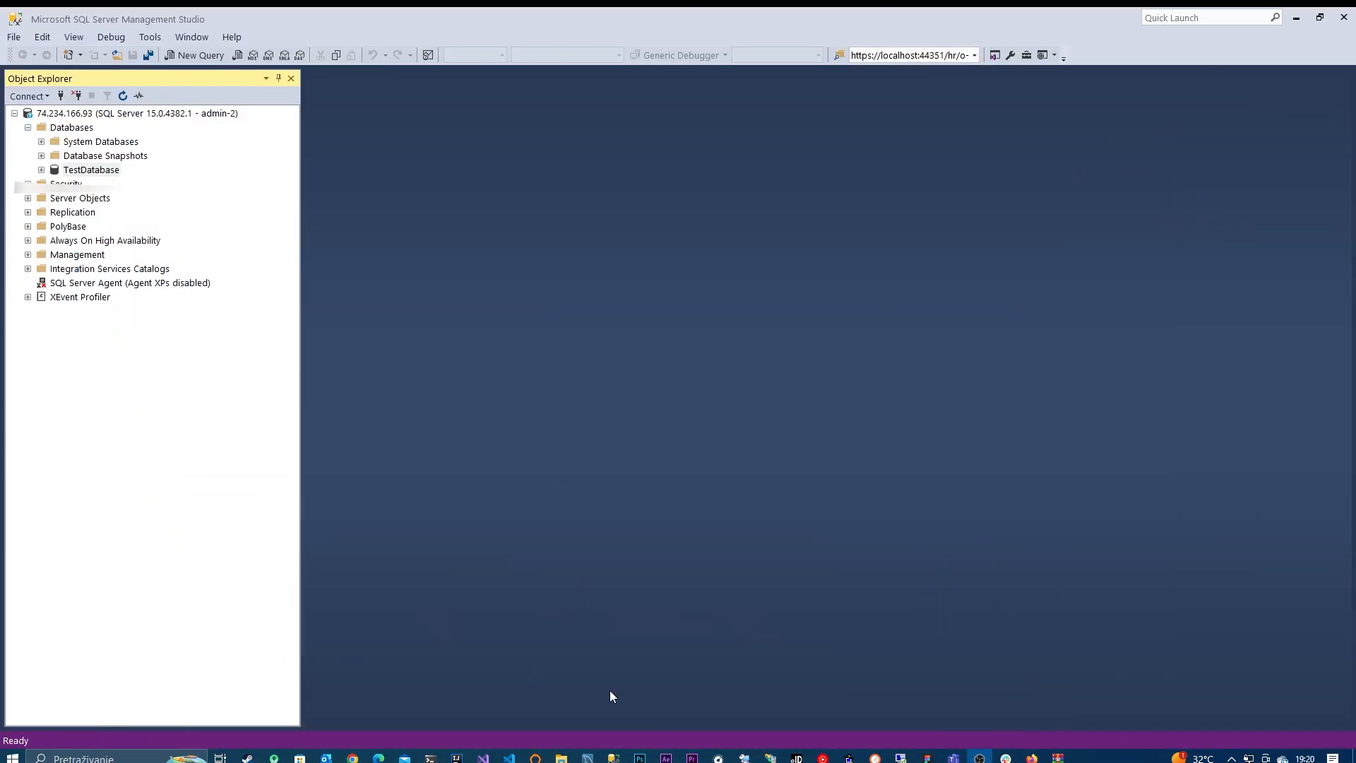
# Step: Switch to the remote desktop session and start a default-settings certificate in win-acme with manual input of the domains
pyautogui.click(900, 757)
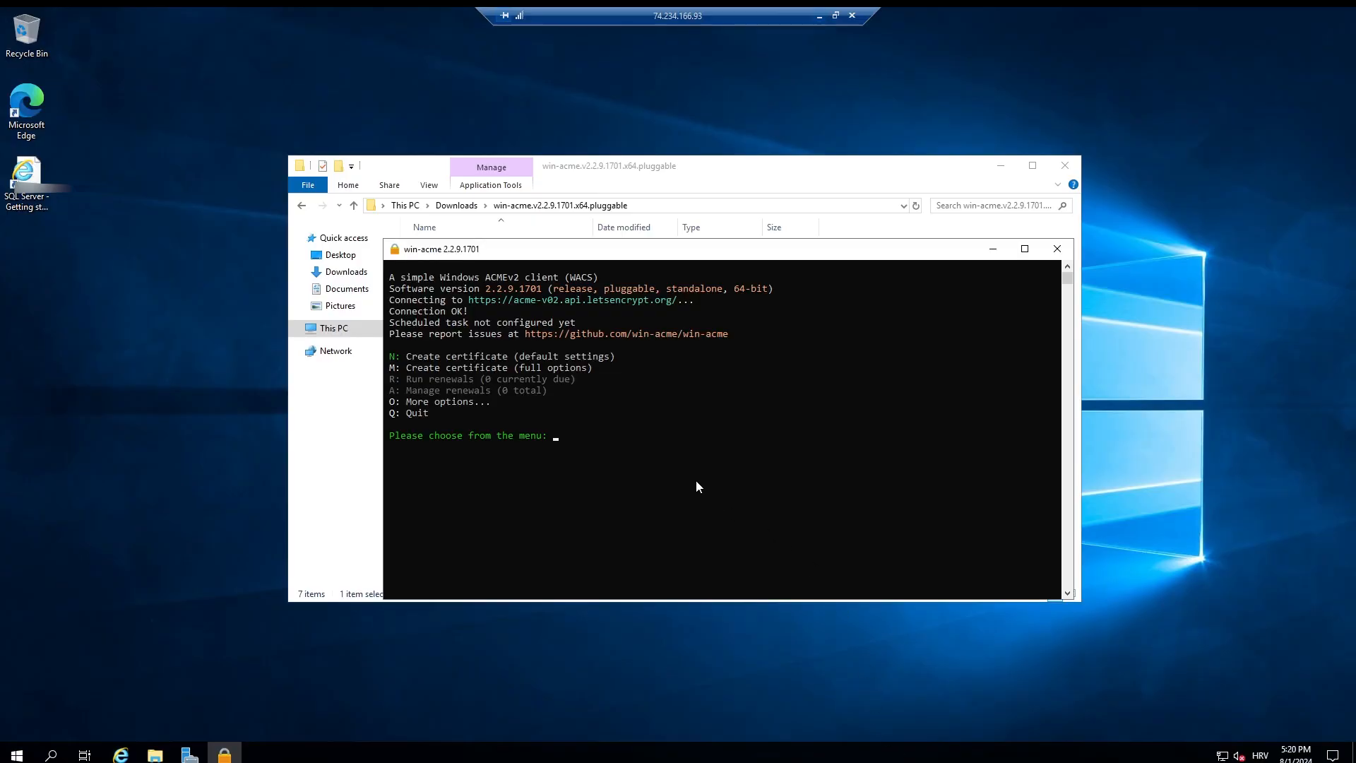
pyautogui.press('capslock')
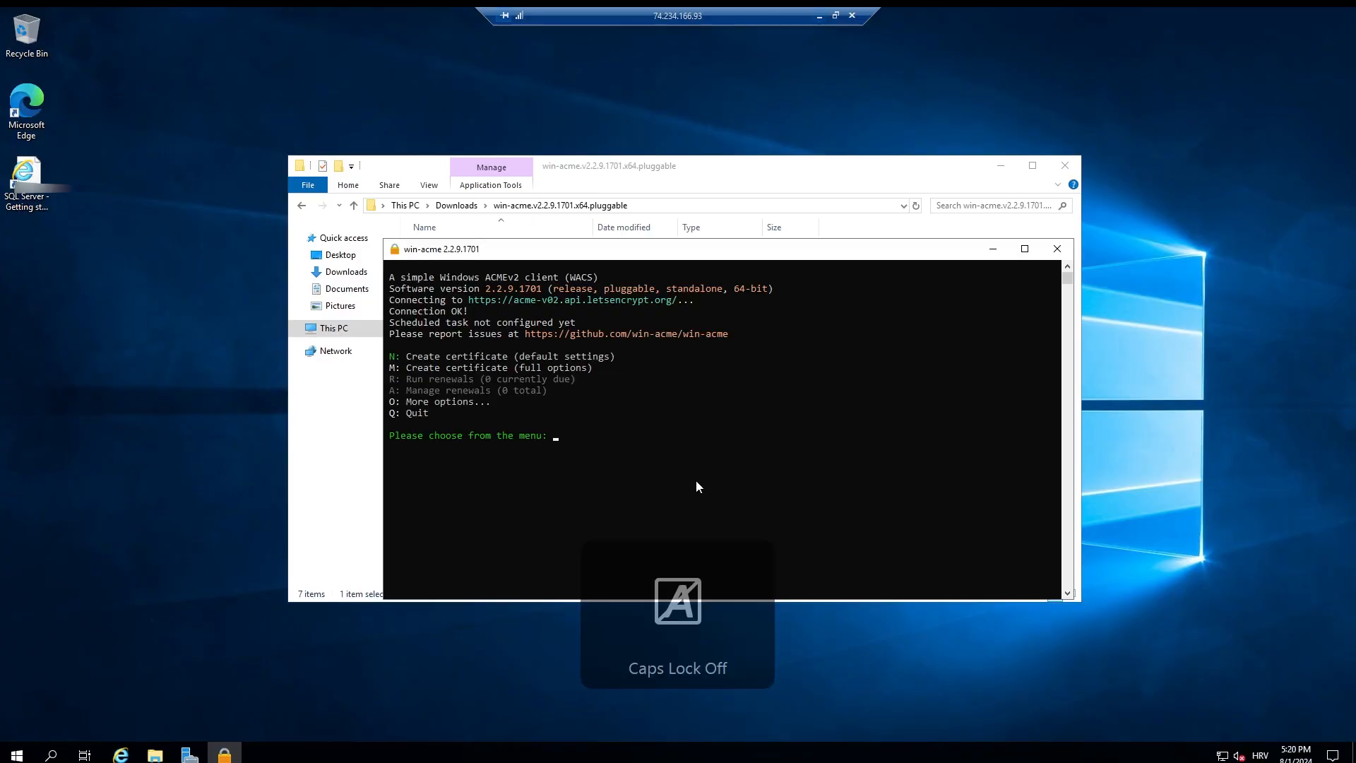
pyautogui.write('n')
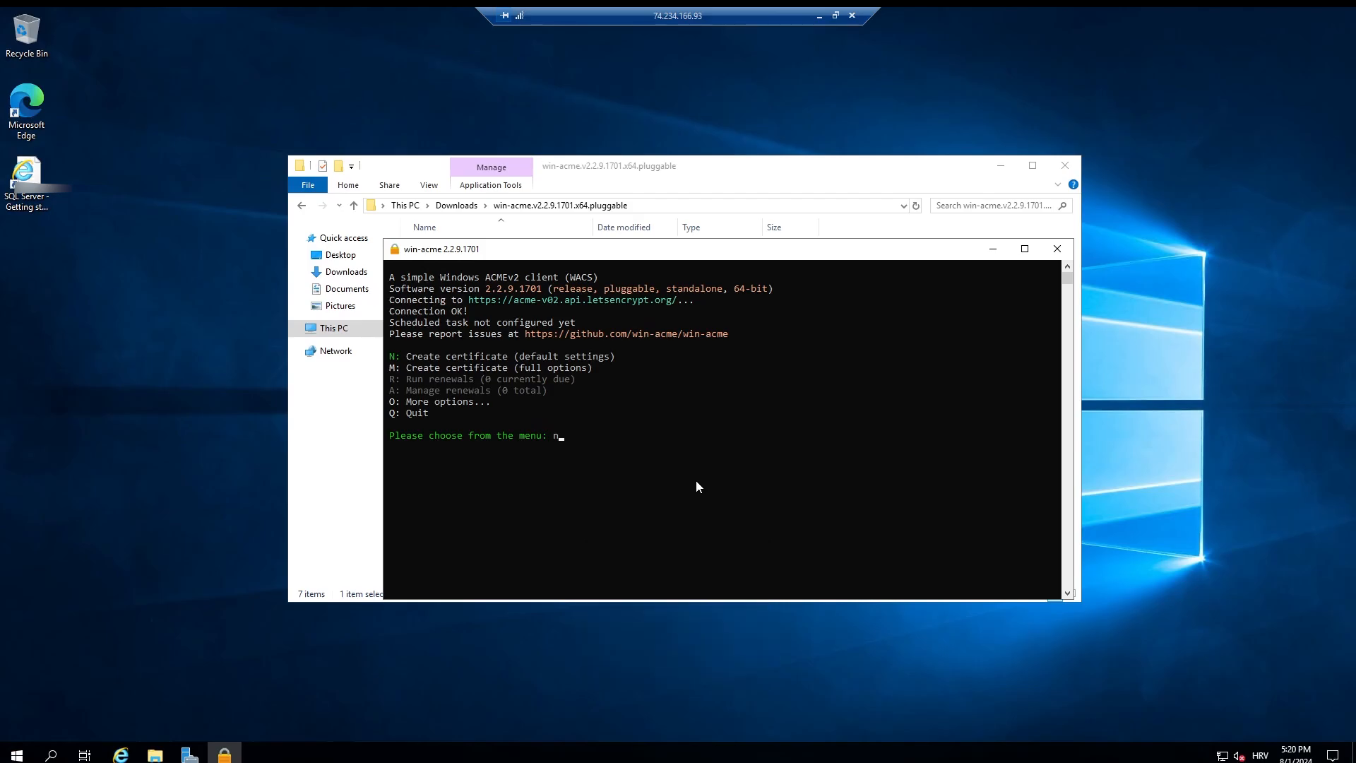
pyautogui.press('Return')
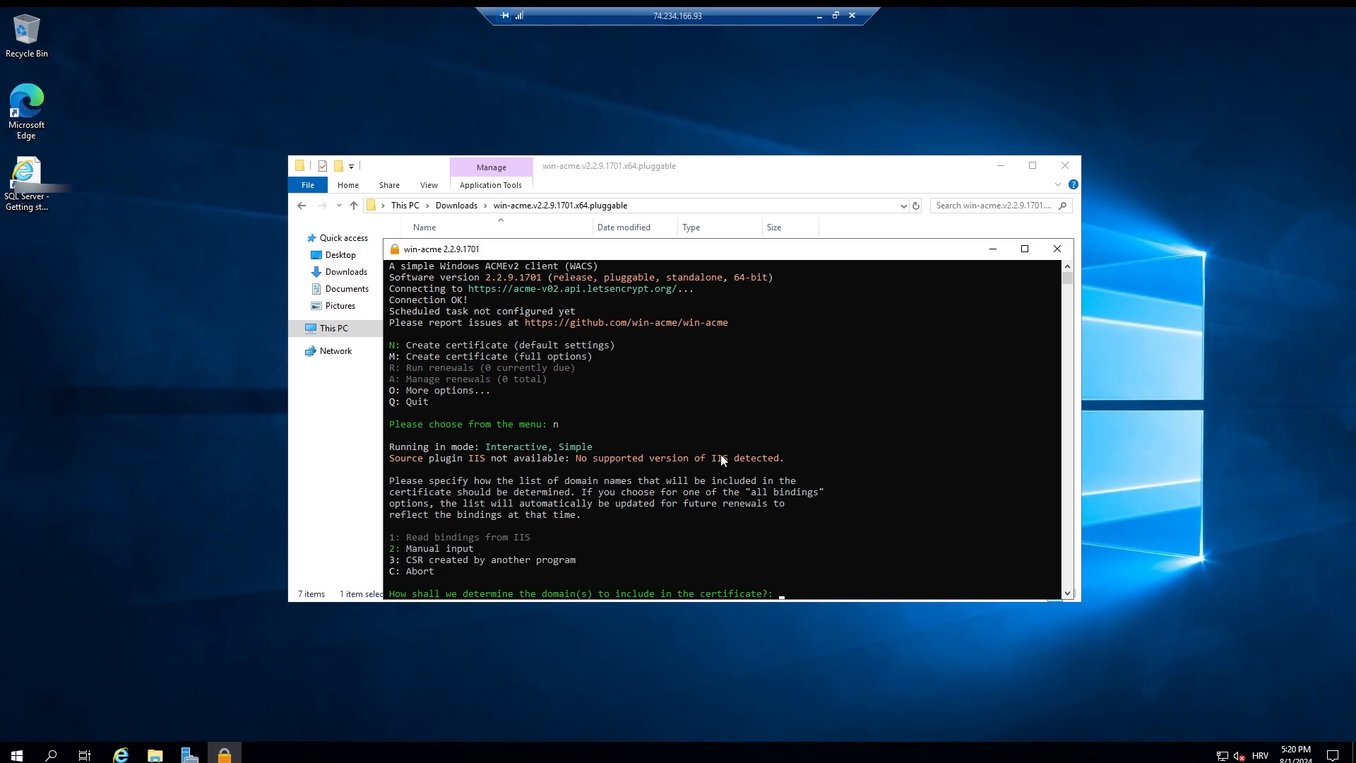
pyautogui.moveTo(657, 250); pyautogui.dragTo(634, 167)
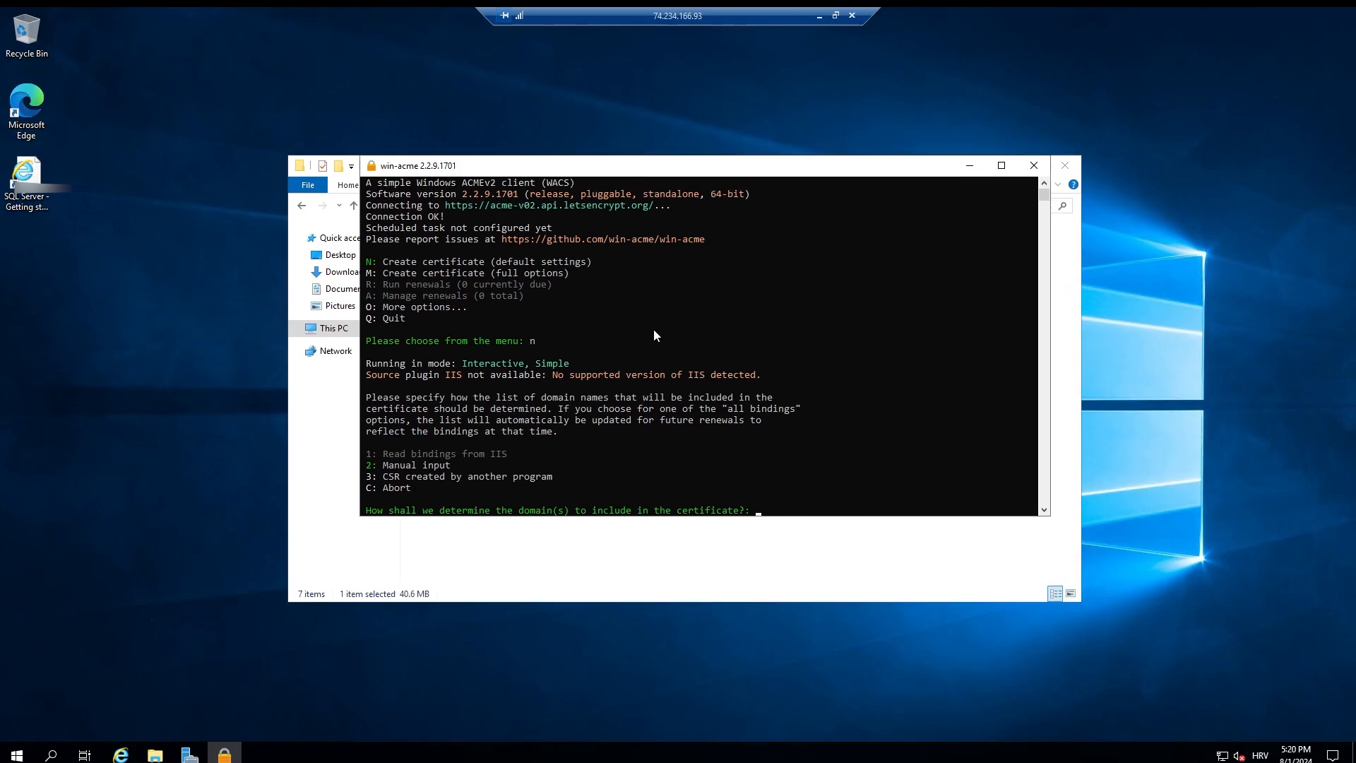
pyautogui.scroll(-1, 670, 386)
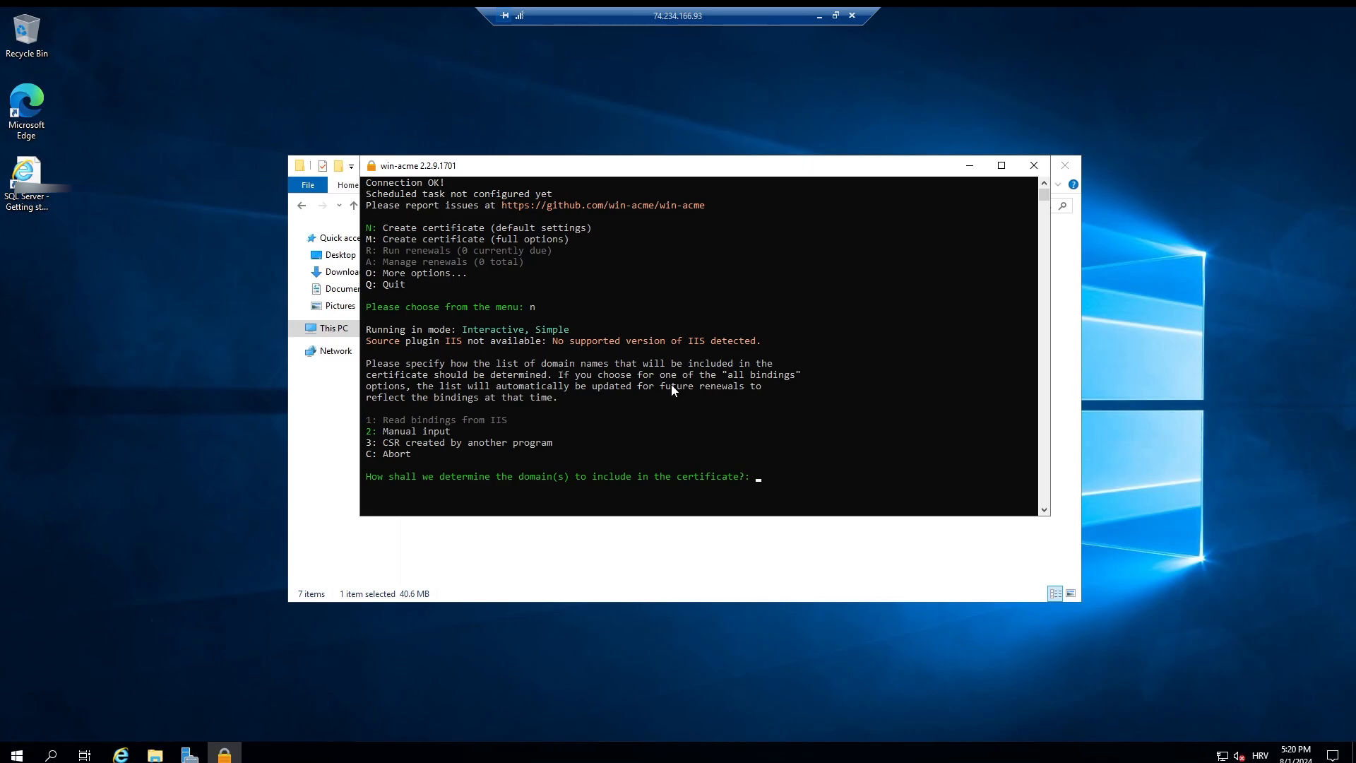
pyautogui.press('Return')
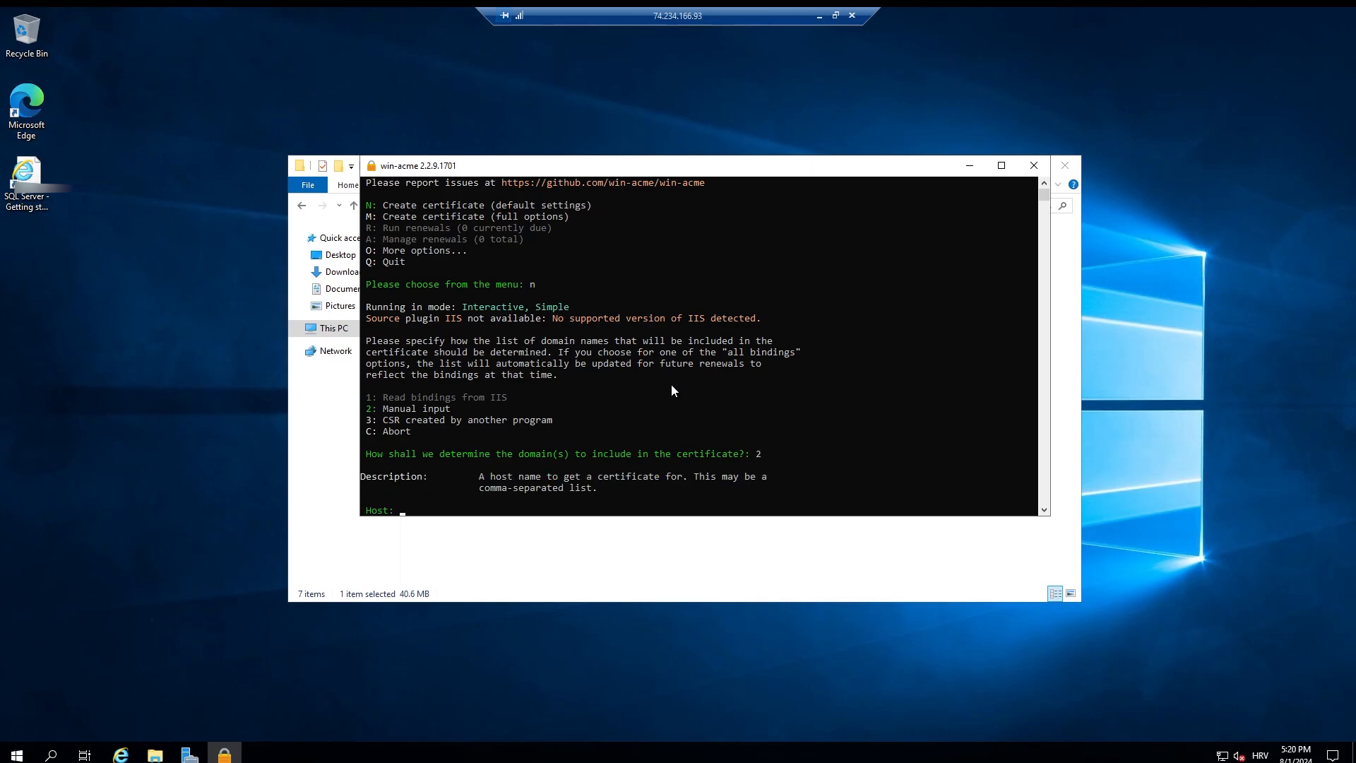
# Step: Enter virtual-machine-vl-test.westeurope.cloudapp.azure.com as the certificate host and choose no additional installation steps
pyautogui.hotkey('ctrl', 'v')
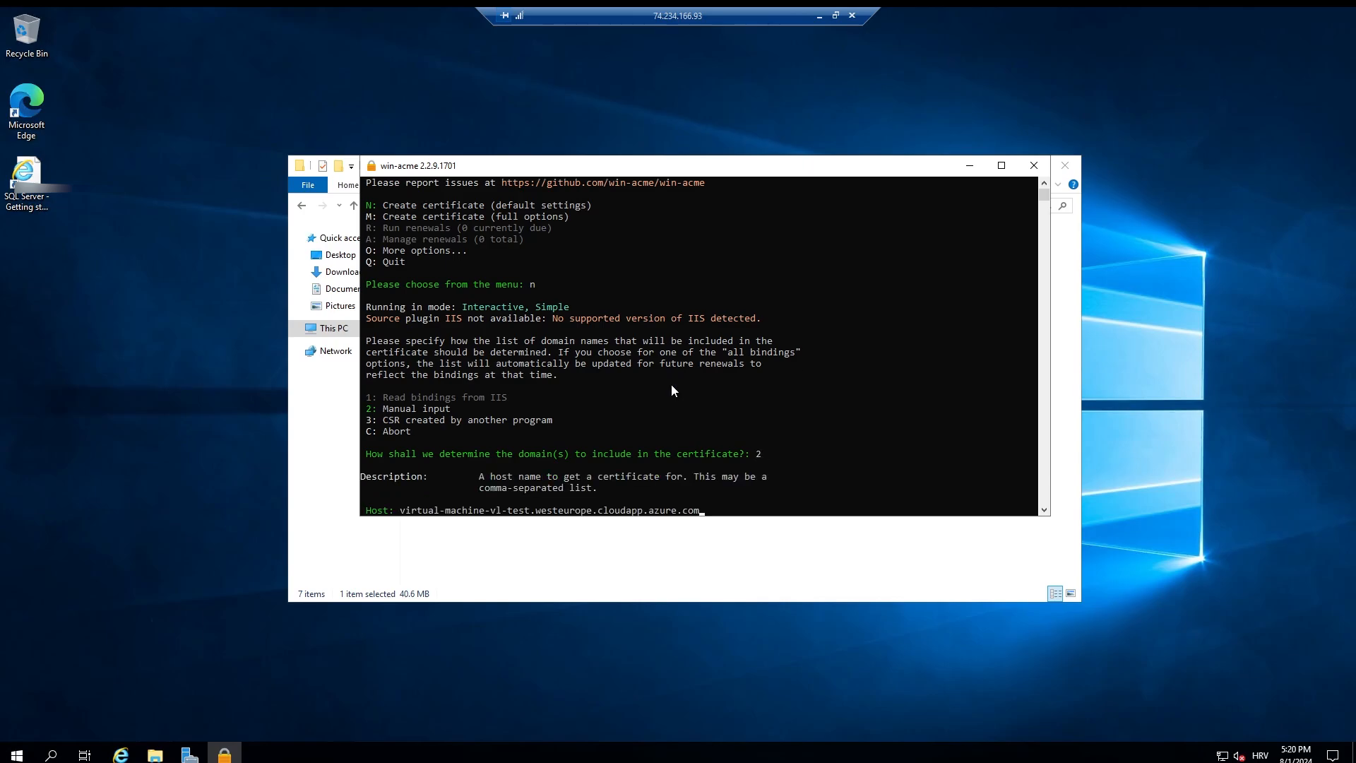
pyautogui.press('Return')
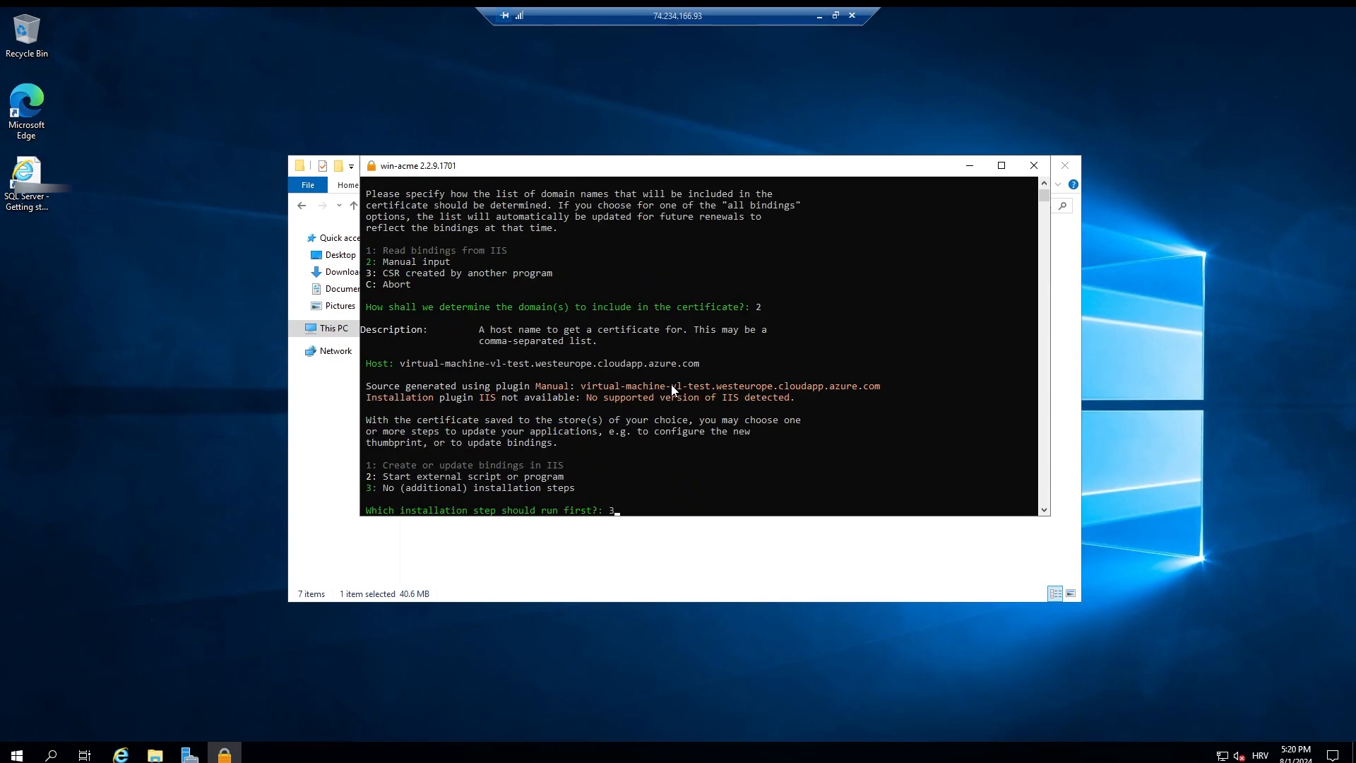
pyautogui.write('3')
pyautogui.press('Return')
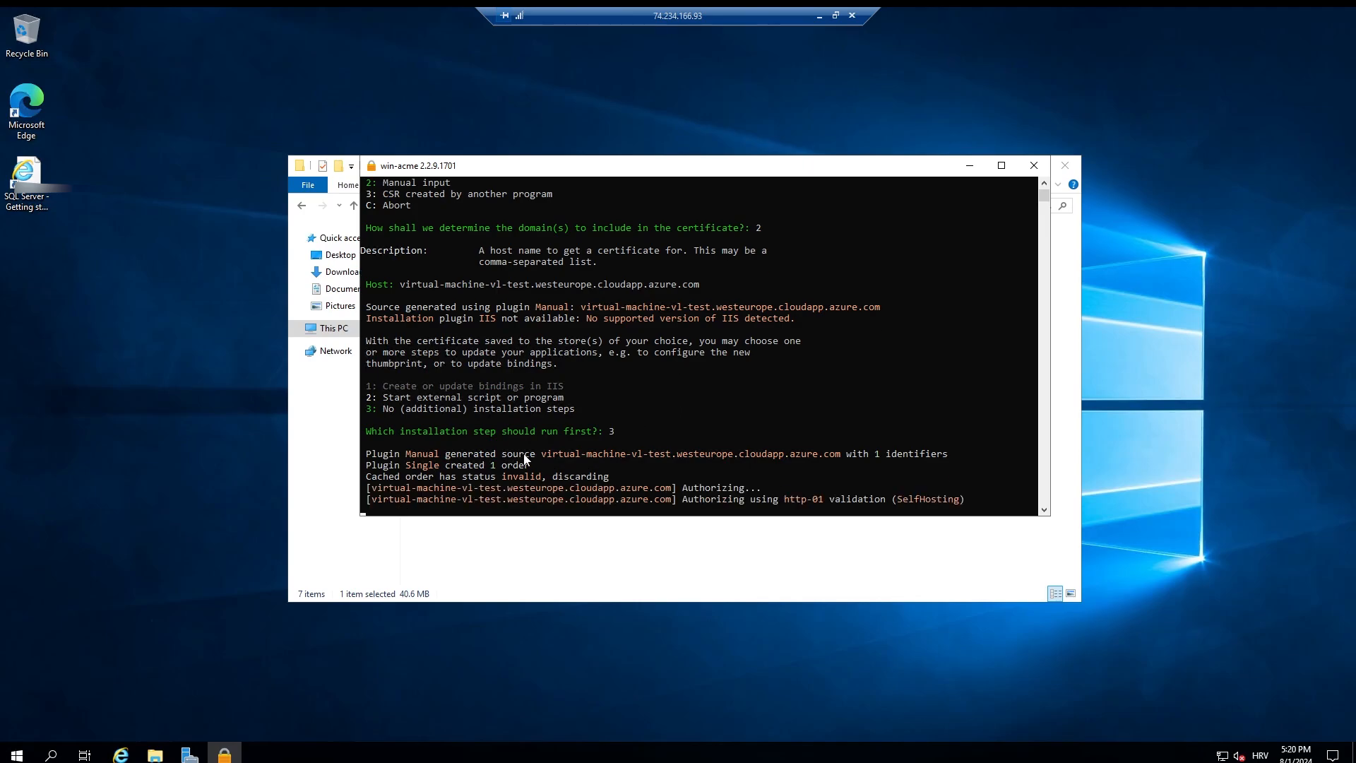
# Step: Copy the host name from the win-acme output and open it in the local Chrome browser's empty tab to test its reachability
pyautogui.moveTo(541, 455); pyautogui.dragTo(840, 460)
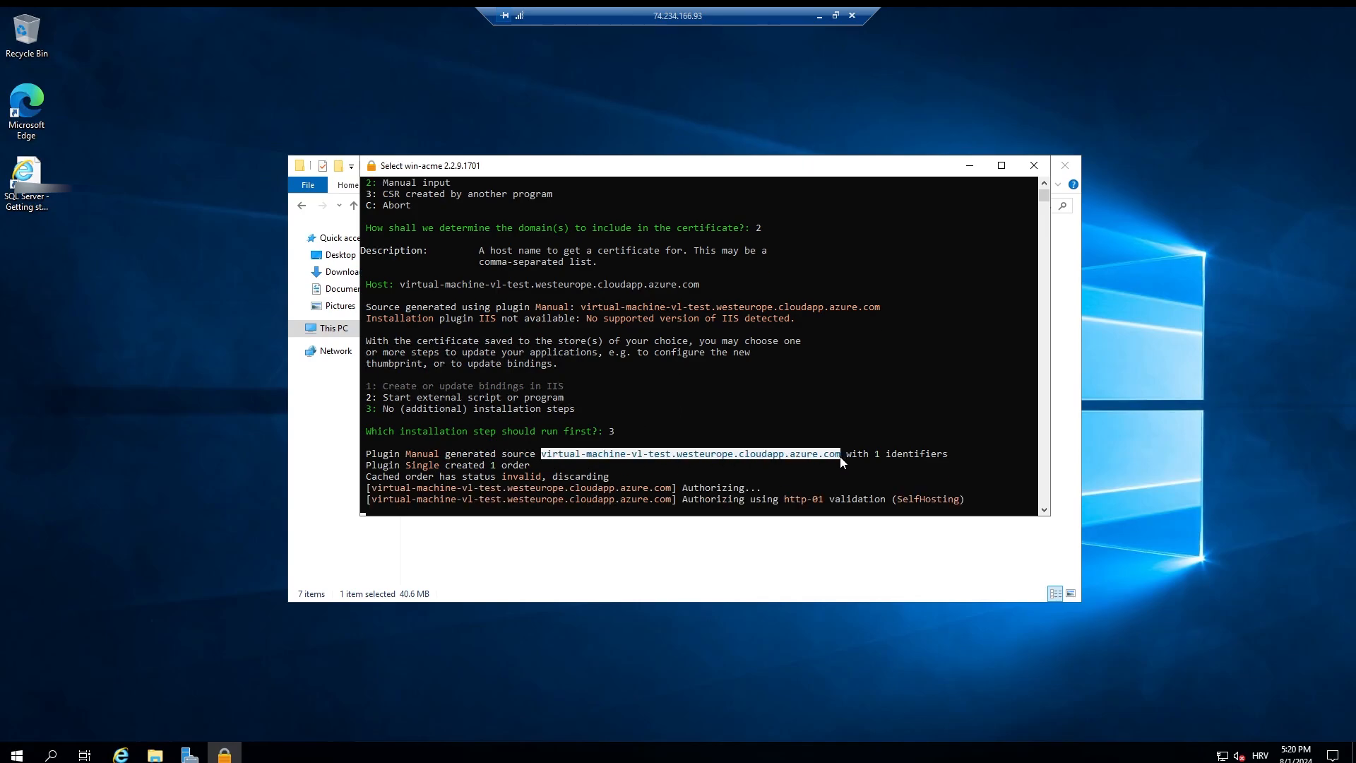
pyautogui.hotkey('ctrl', 'c')
pyautogui.click(820, 16)
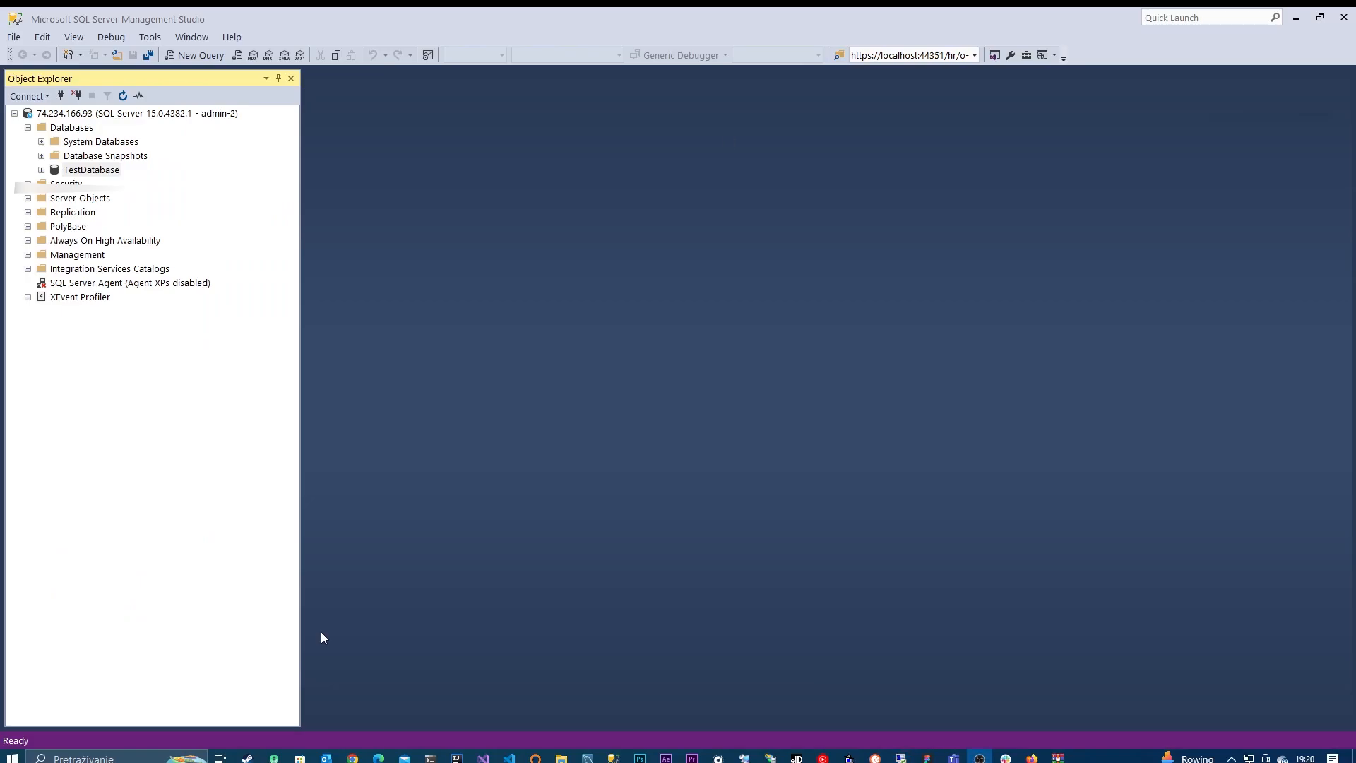
pyautogui.click(354, 758)
pyautogui.click(1005, 23)
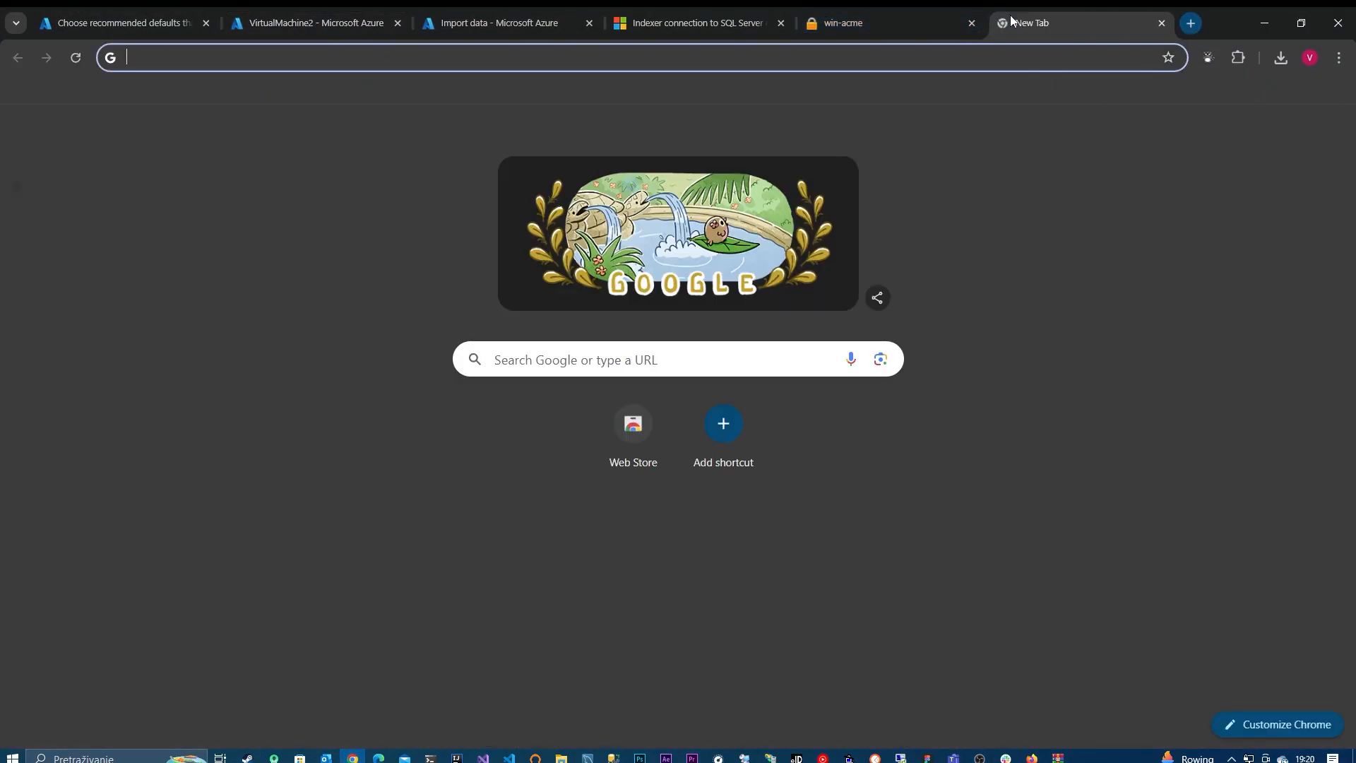
pyautogui.hotkey('ctrl', 'v')
pyautogui.press('Return')
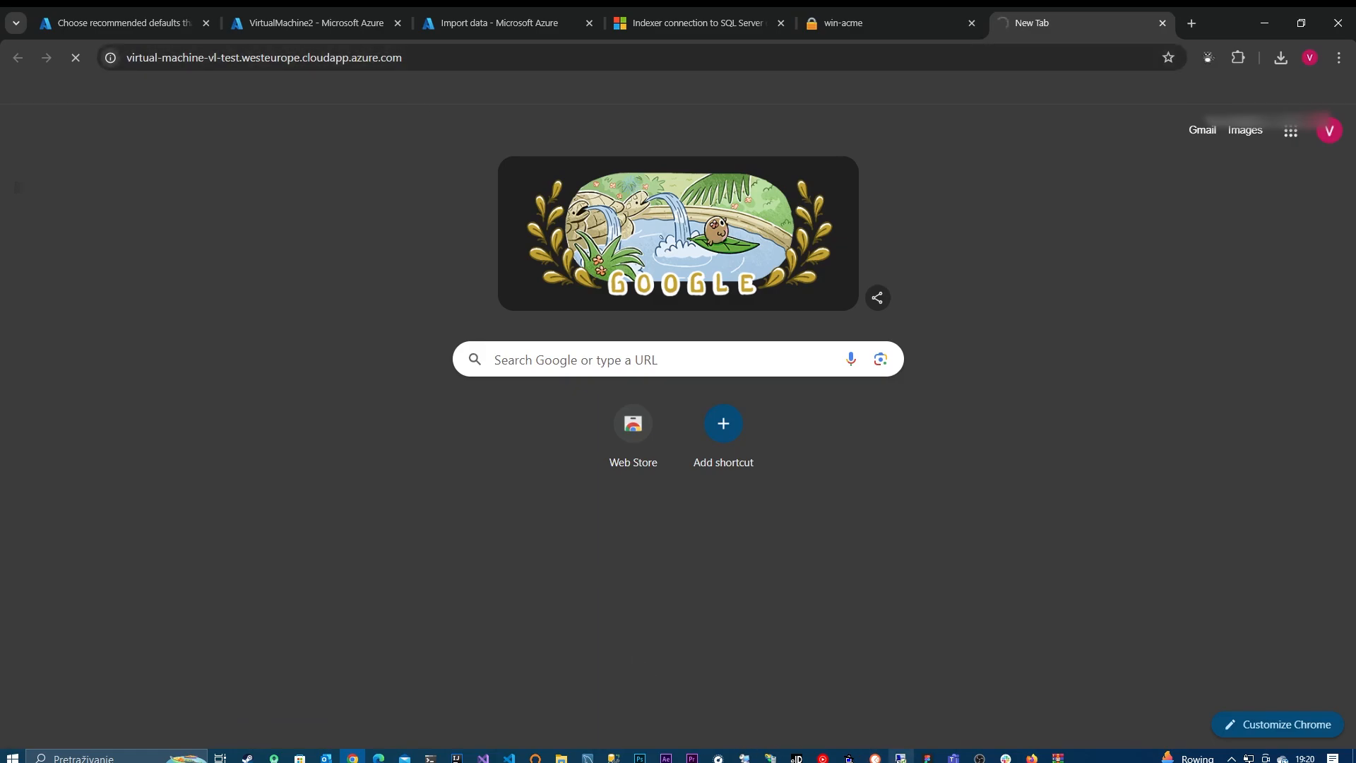
# Step: Return to the remote desktop session, open Server Manager and view the Local Server and All Servers pages before going back to the Dashboard
pyautogui.click(901, 758)
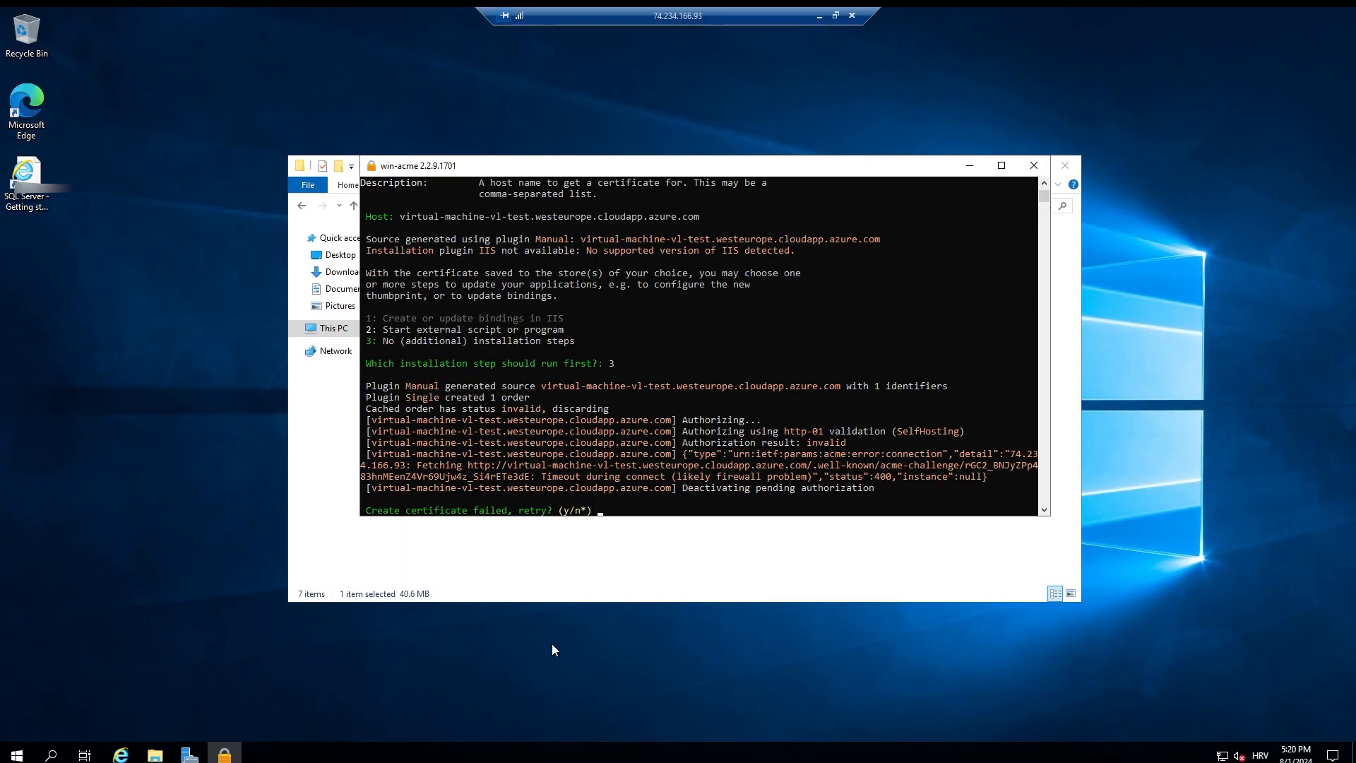
pyautogui.click(15, 754)
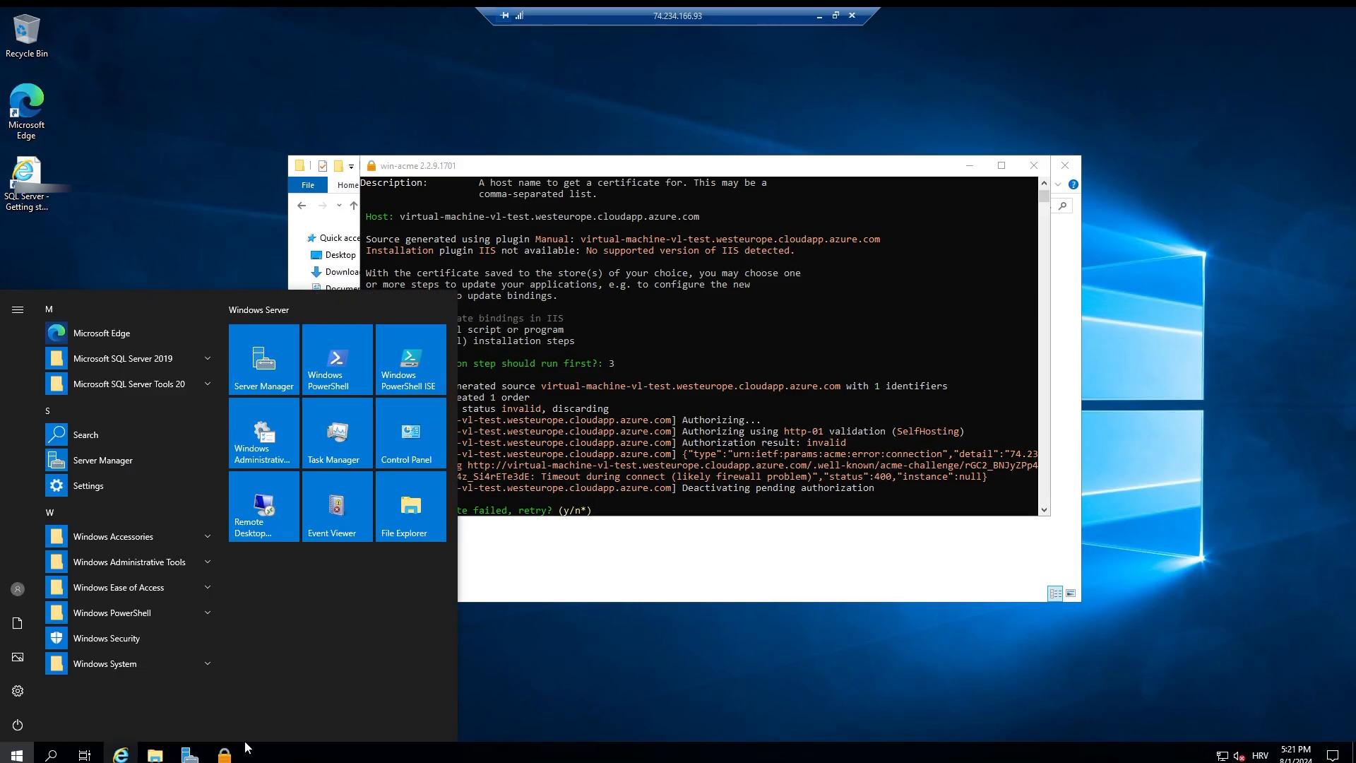
pyautogui.click(189, 754)
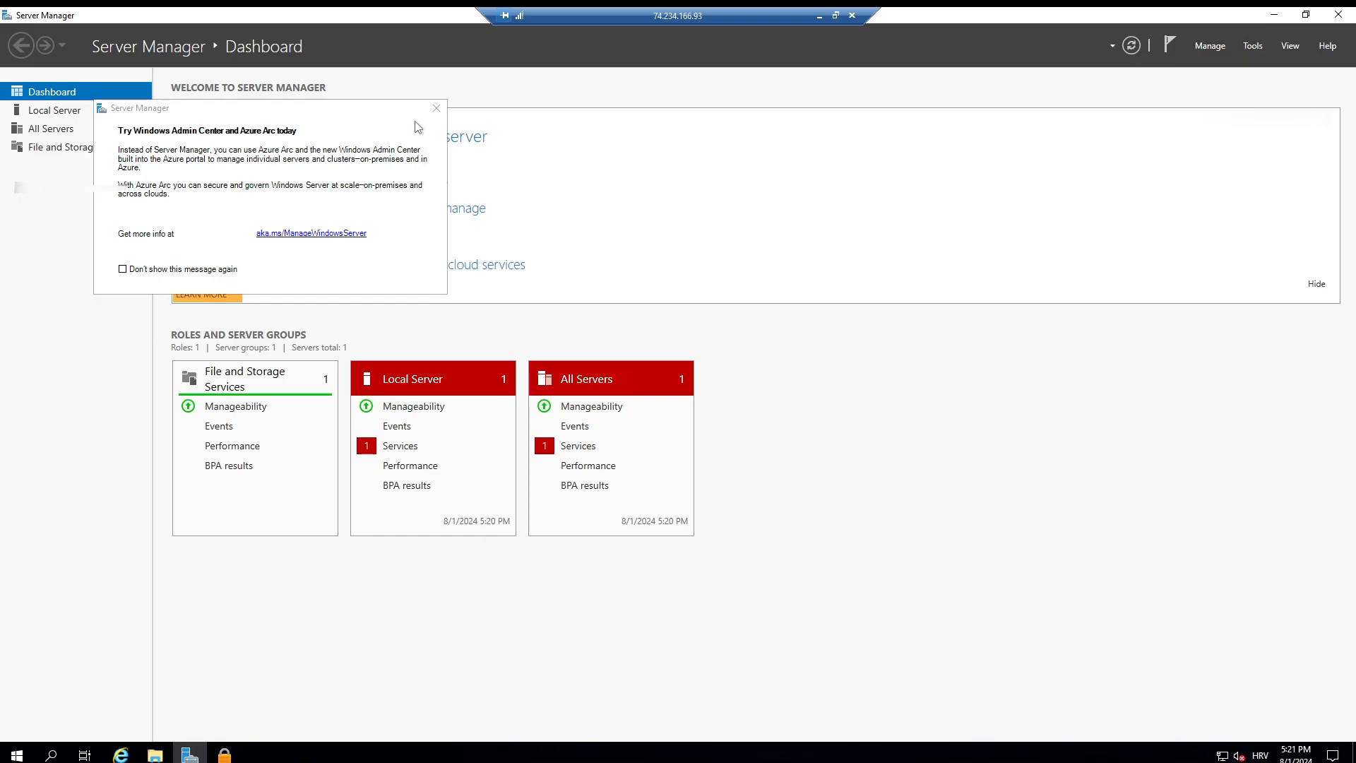
pyautogui.click(436, 107)
pyautogui.click(55, 110)
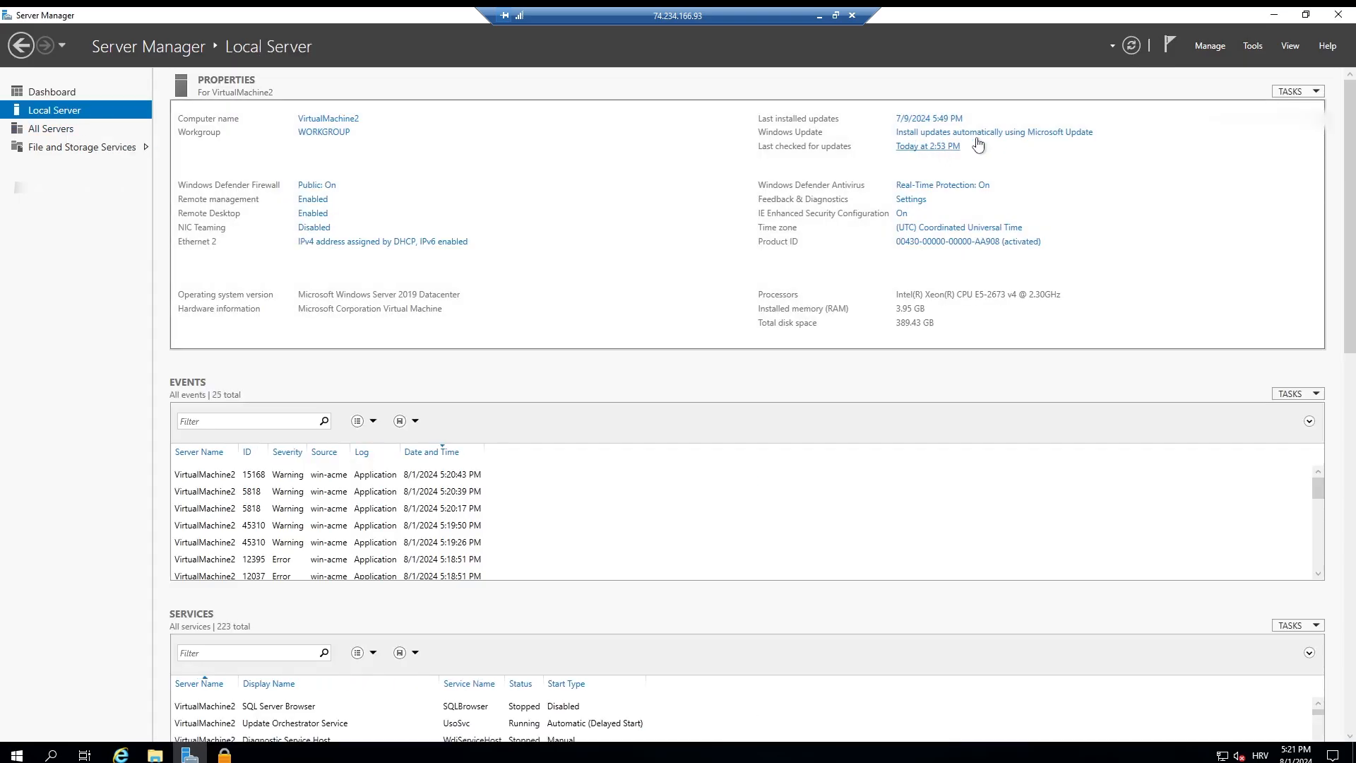
pyautogui.click(58, 131)
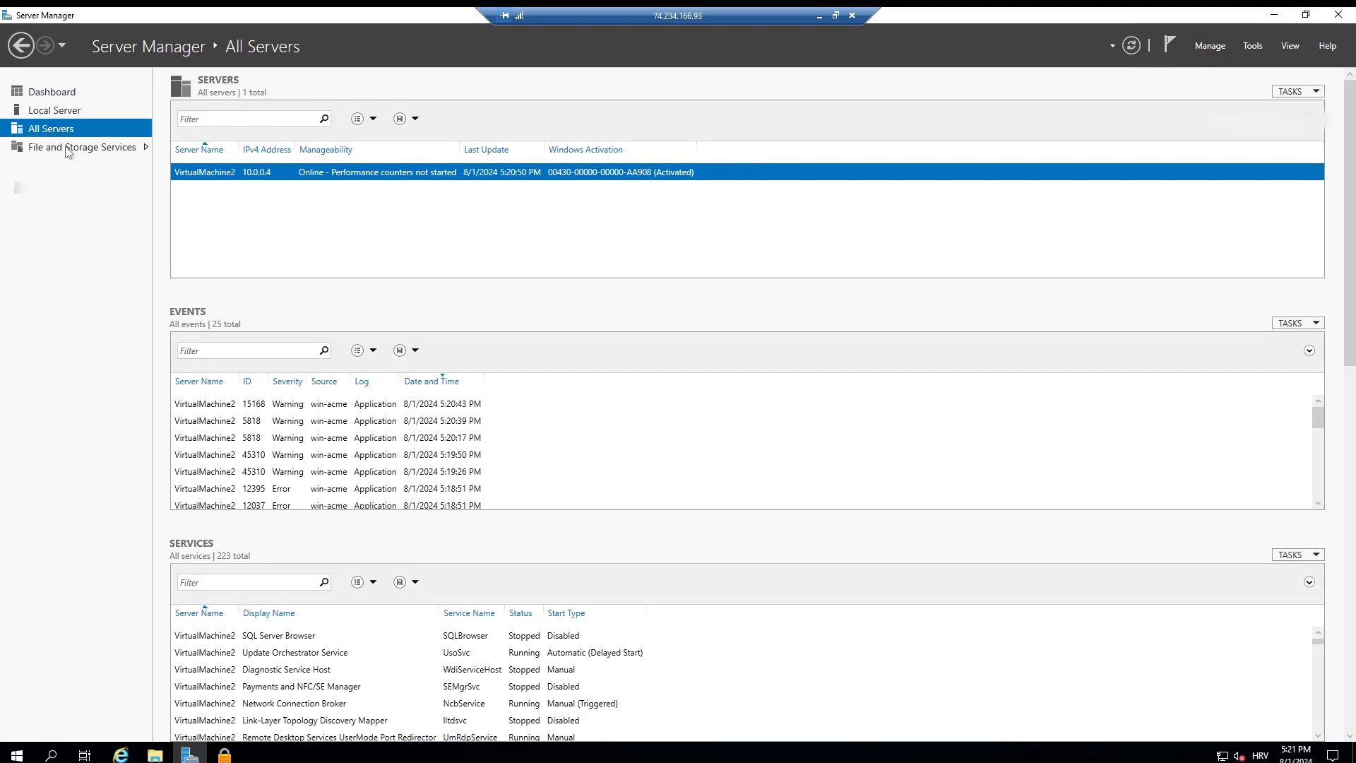
pyautogui.click(68, 94)
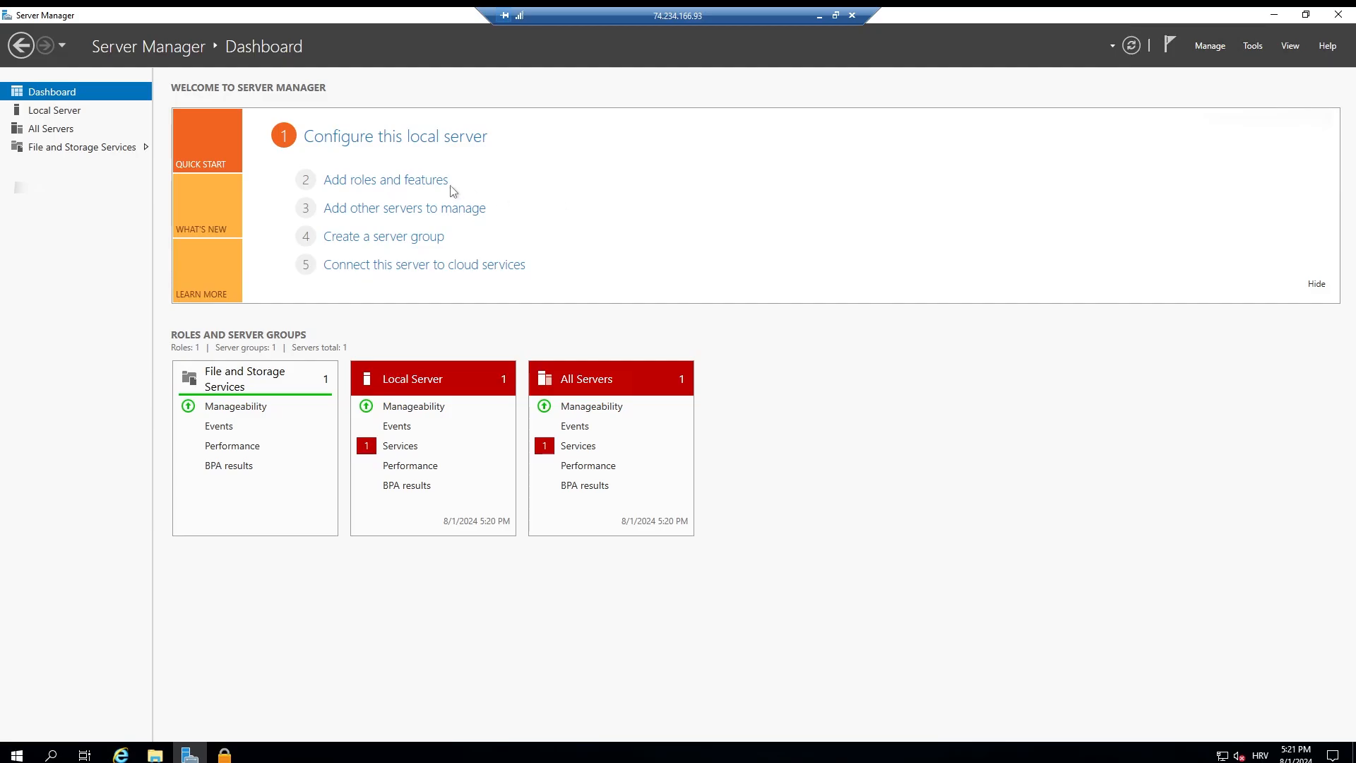
# Step: Start adding roles and features with the default installation type and VirtualMachine2 as the destination server
pyautogui.click(418, 185)
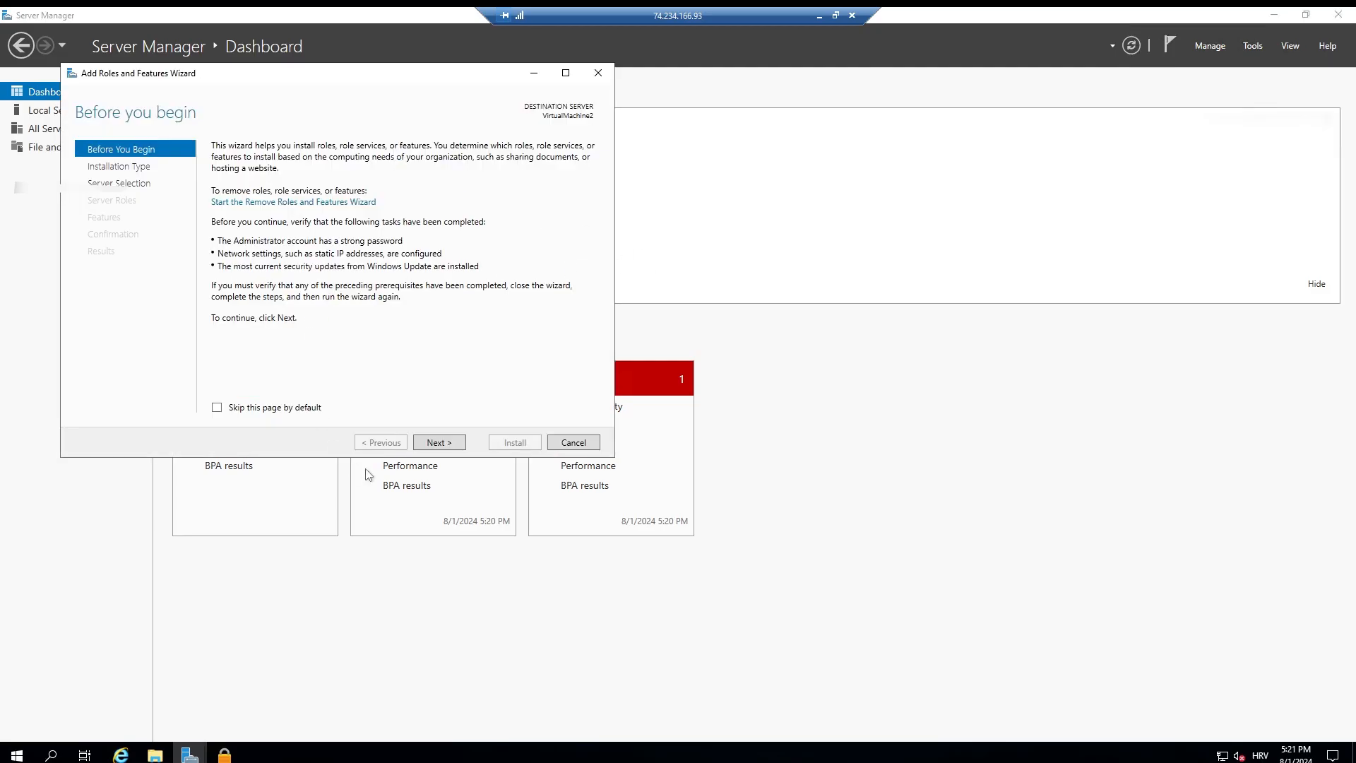
pyautogui.click(455, 443)
pyautogui.click(457, 444)
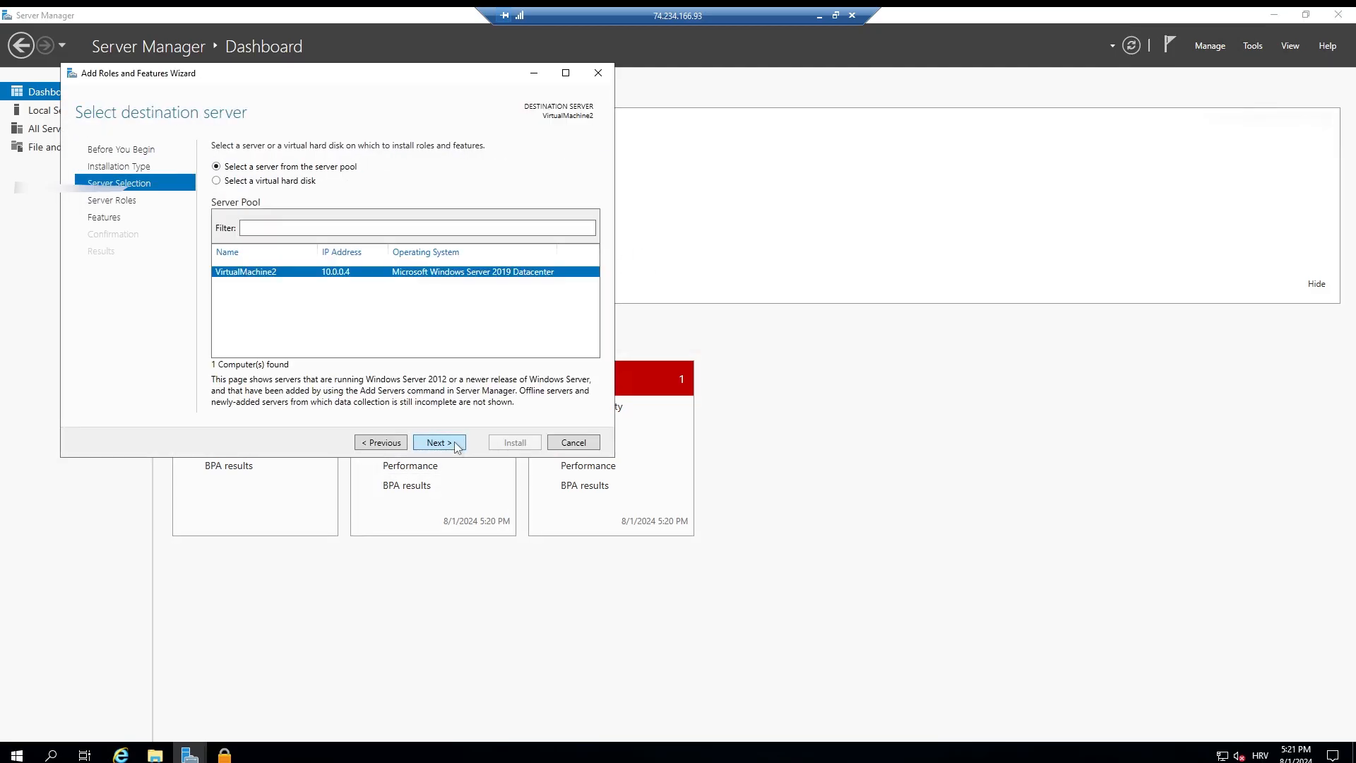
pyautogui.click(439, 443)
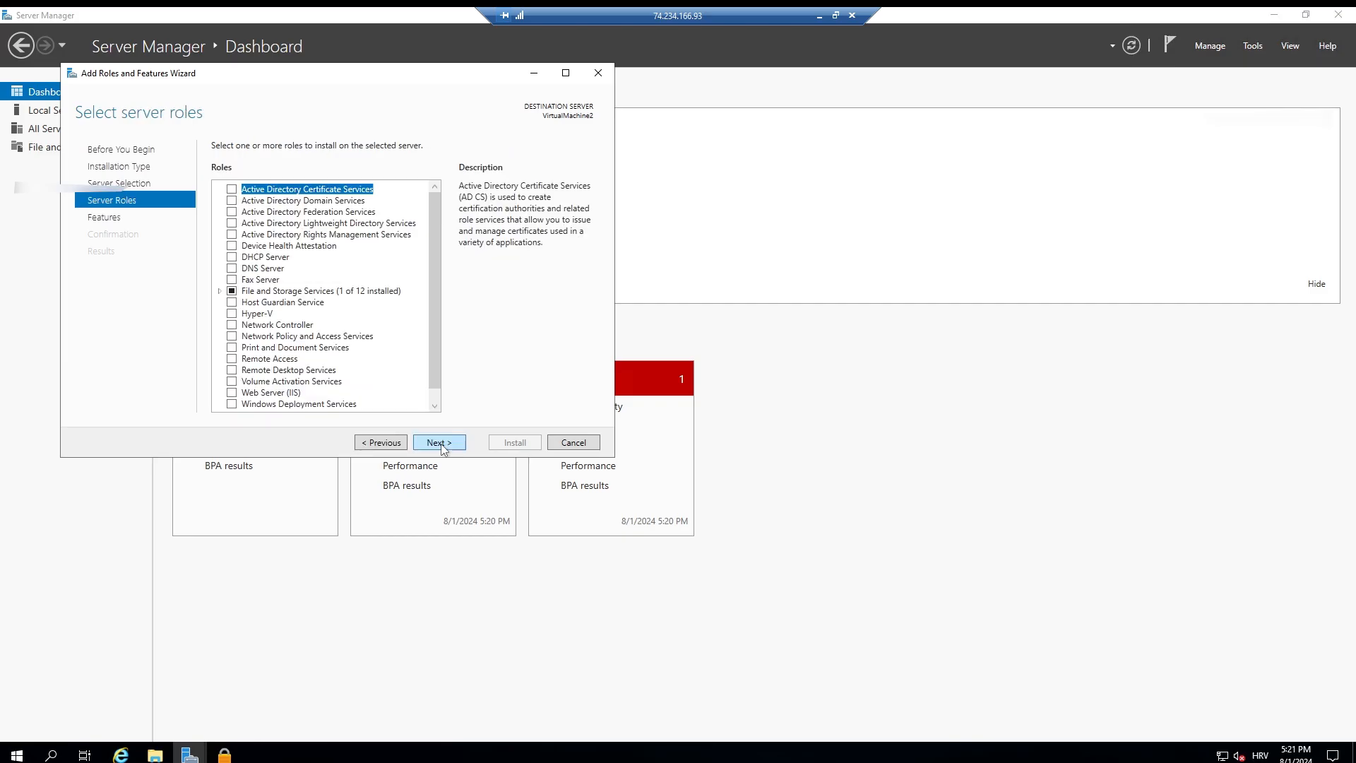
# Step: Select the Web Server (IIS) role, including its management tools, and continue to the features selection
pyautogui.scroll(-1, 430, 286)
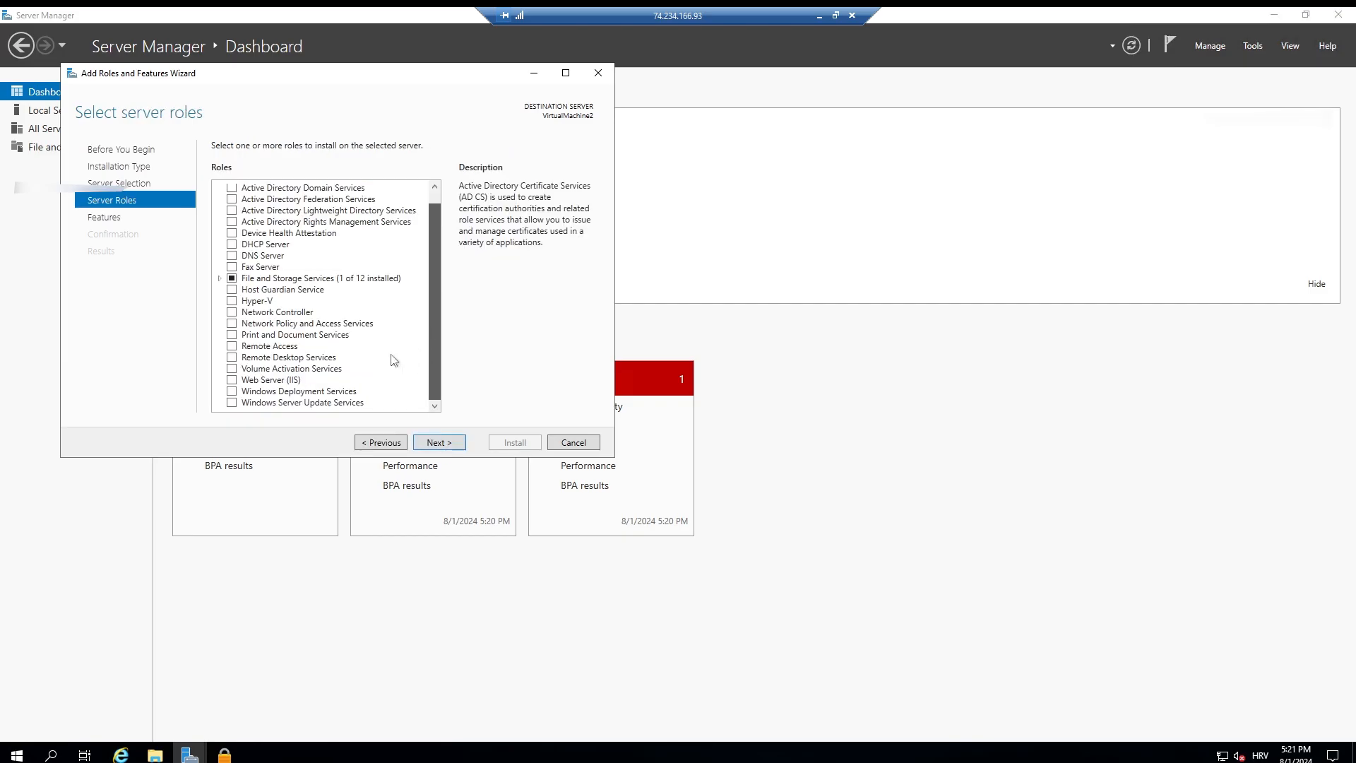
pyautogui.click(232, 381)
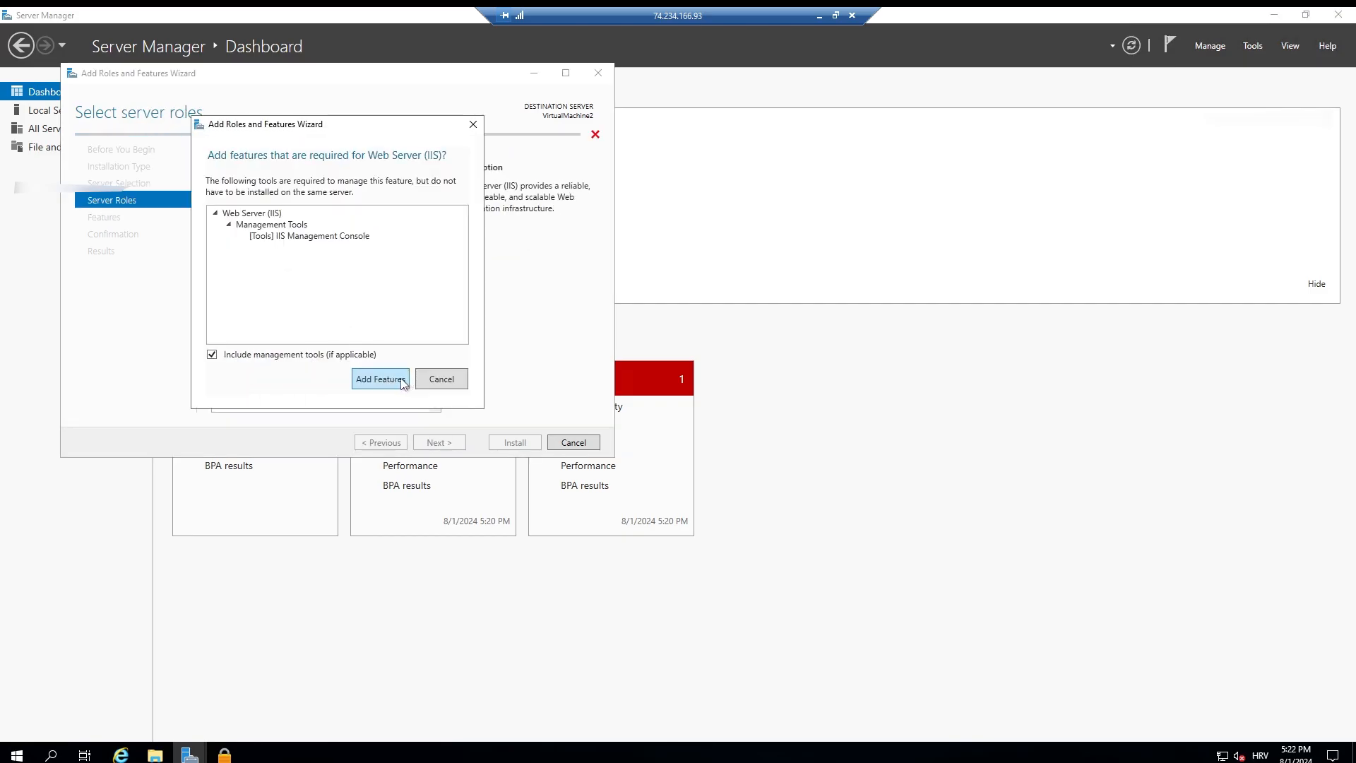
pyautogui.click(401, 382)
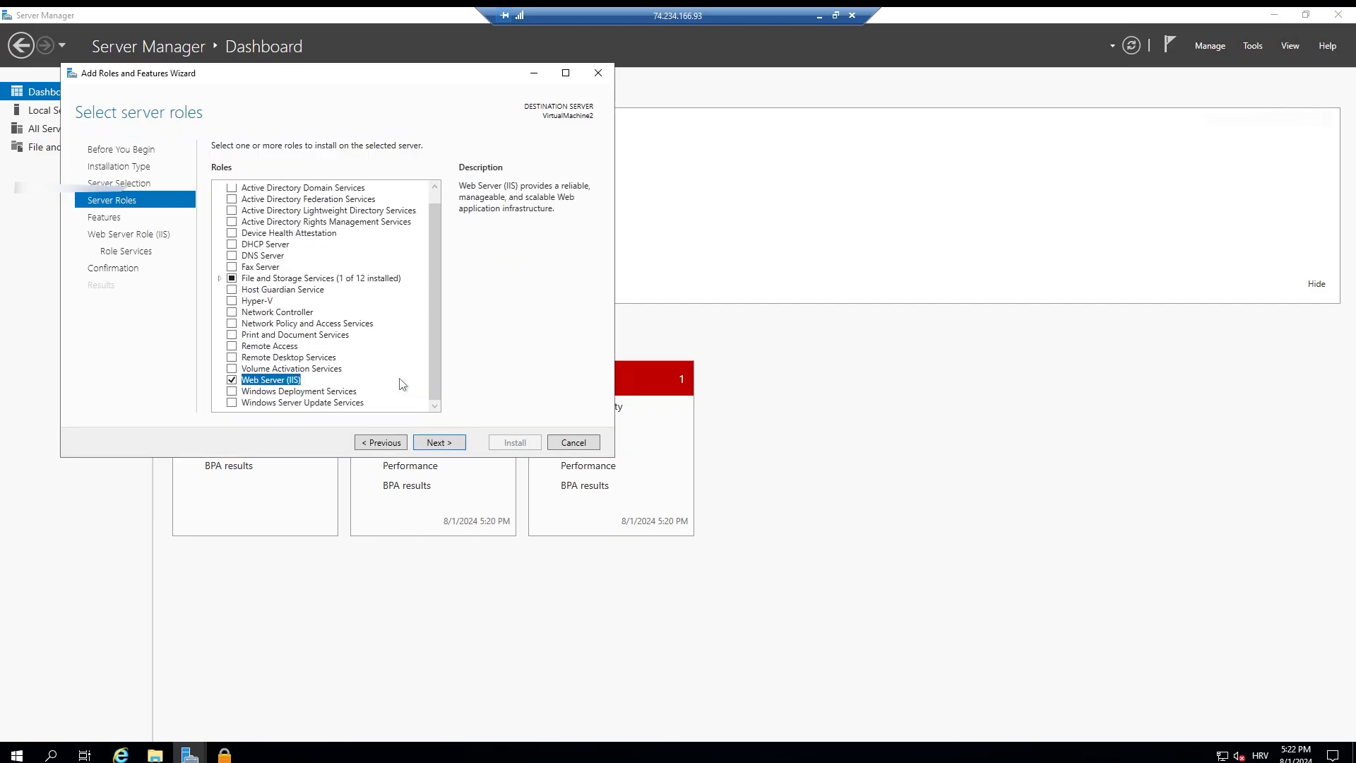
pyautogui.click(435, 442)
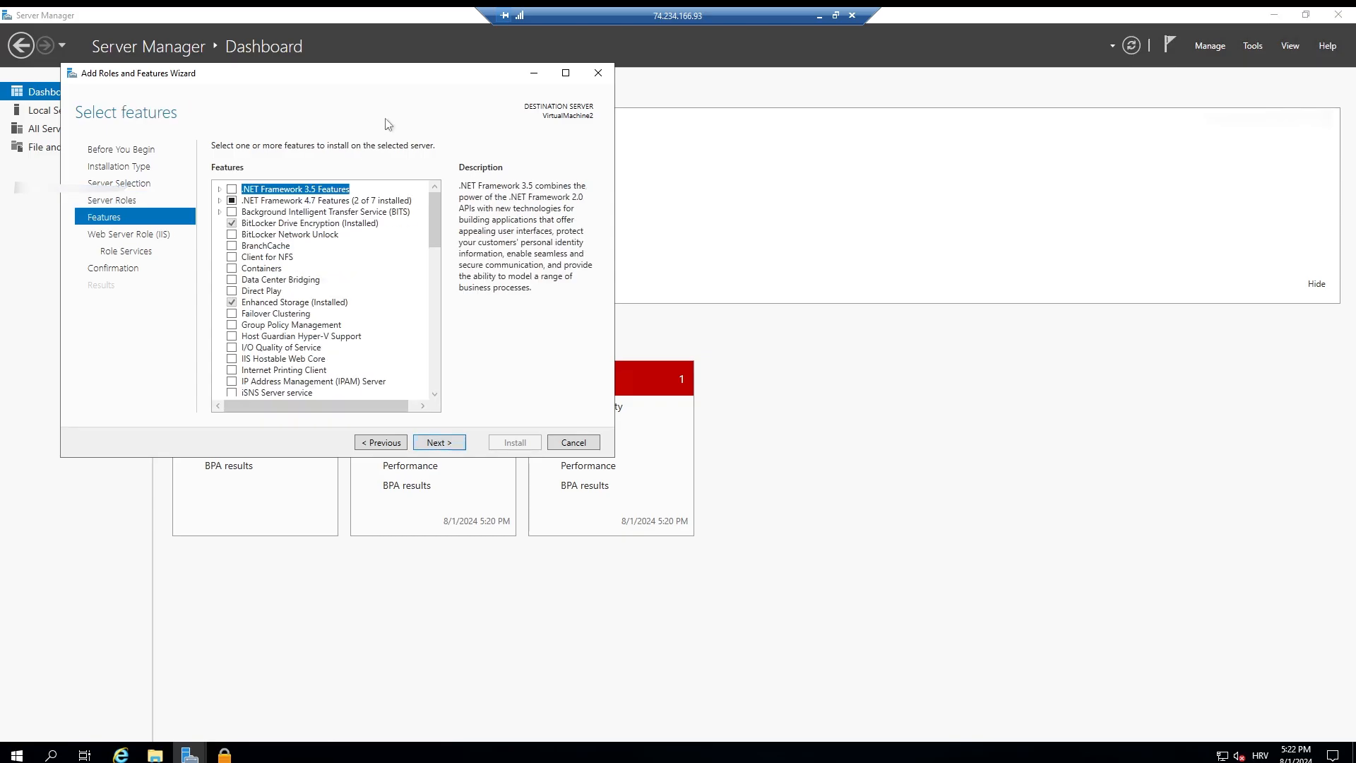
# Step: Look through the available server features without adding any and continue to the Web Server Role (IIS) page
pyautogui.moveTo(385, 73); pyautogui.dragTo(574, 151)
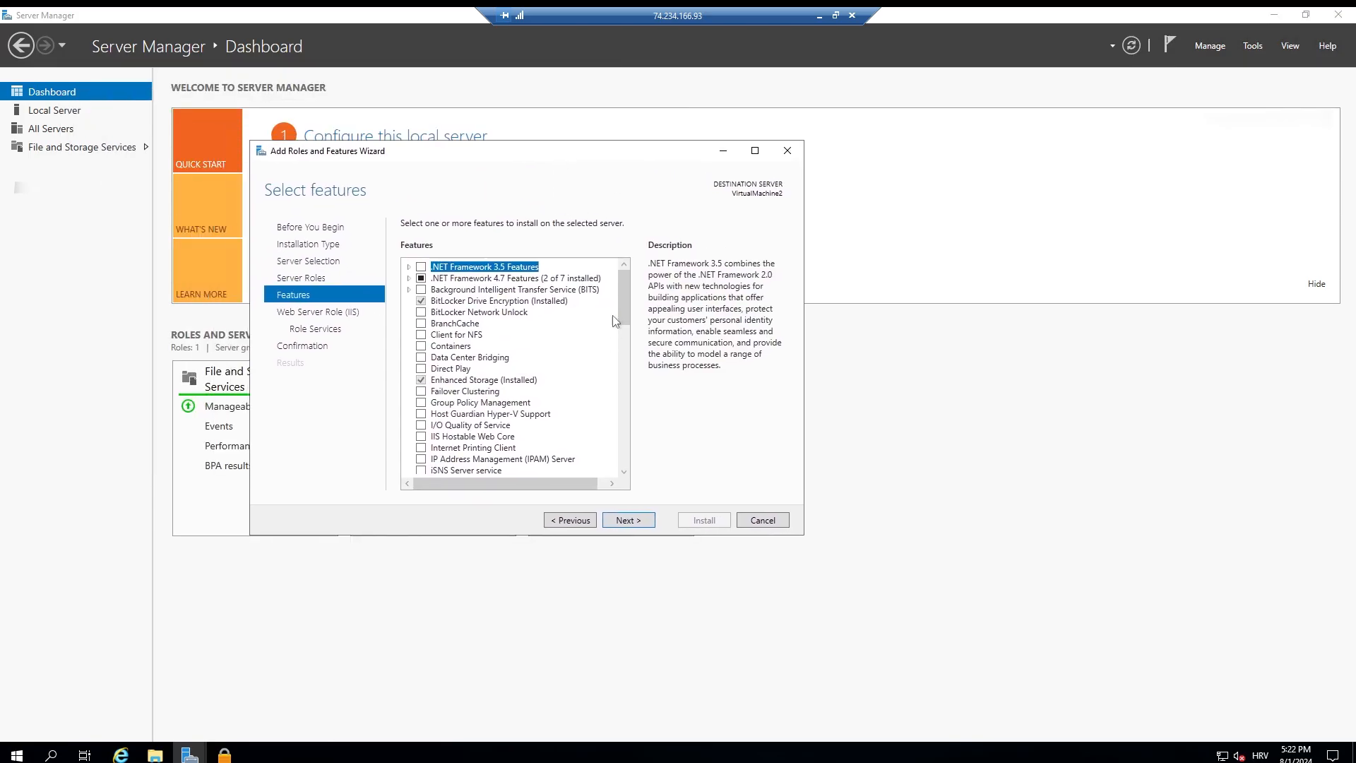
pyautogui.moveTo(620, 295); pyautogui.dragTo(620, 443)
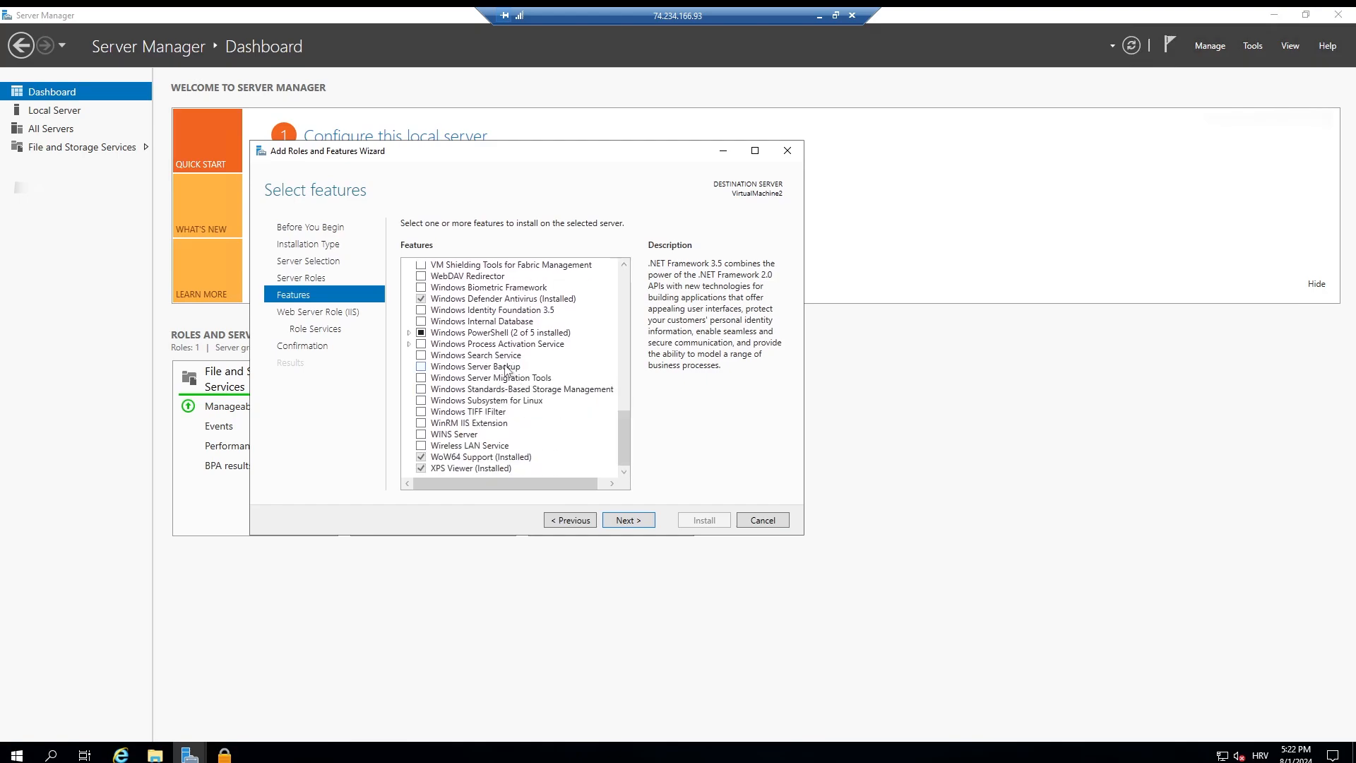
pyautogui.scroll(4, 511, 380)
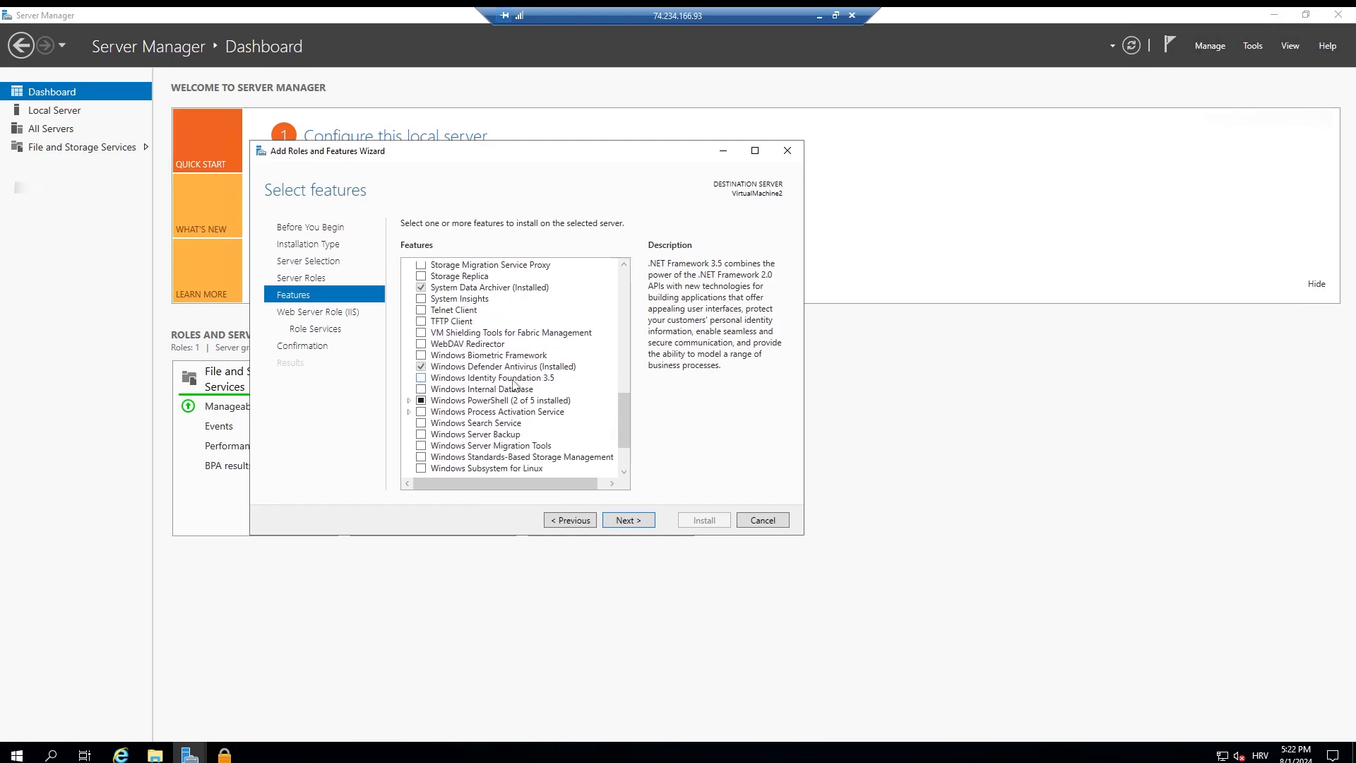
pyautogui.scroll(9, 514, 385)
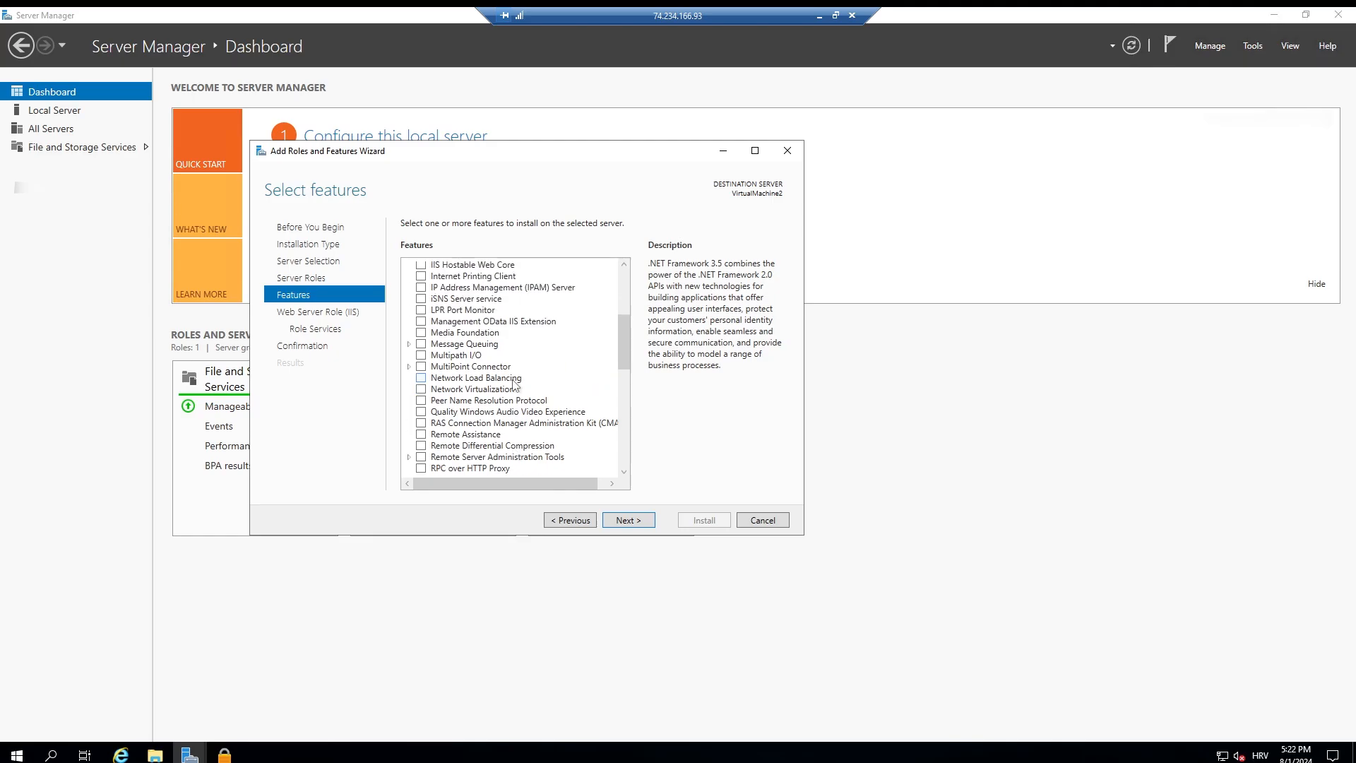
pyautogui.scroll(3, 513, 384)
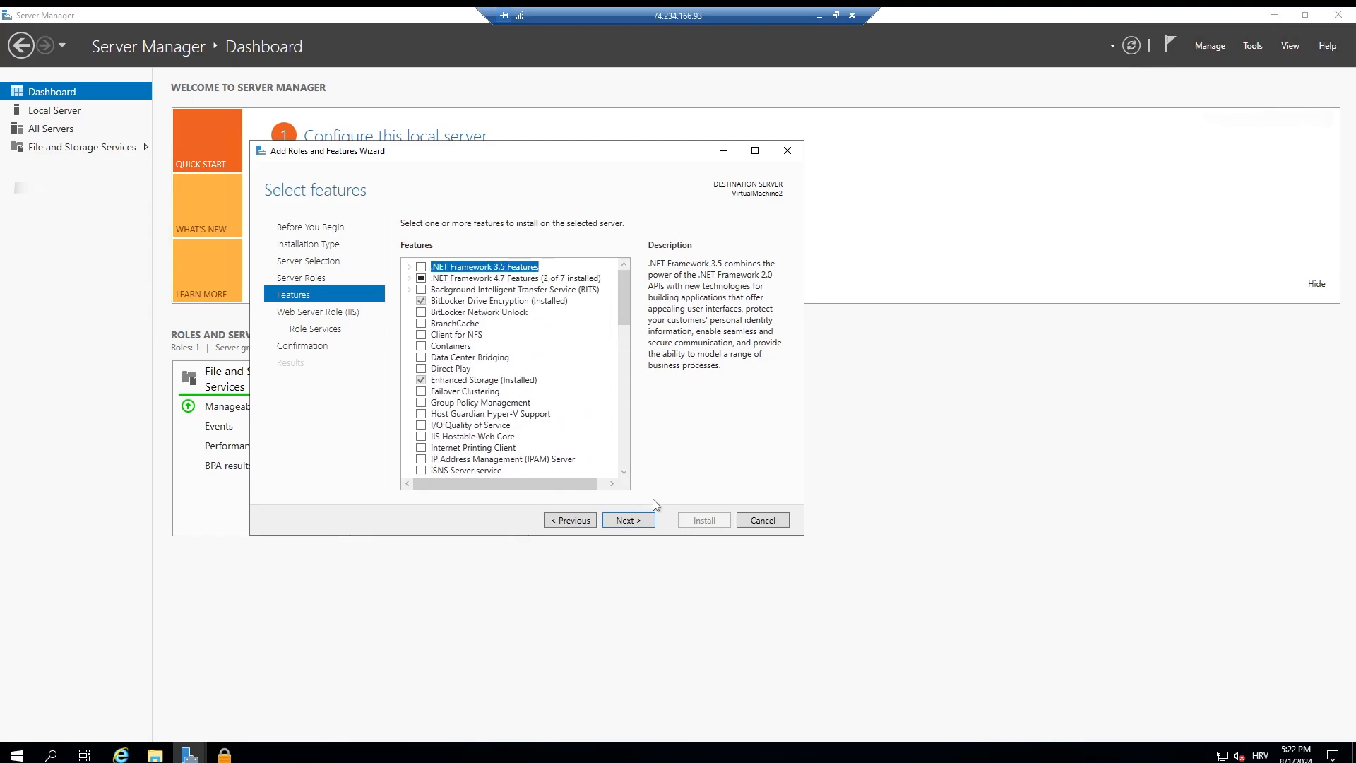
pyautogui.click(646, 526)
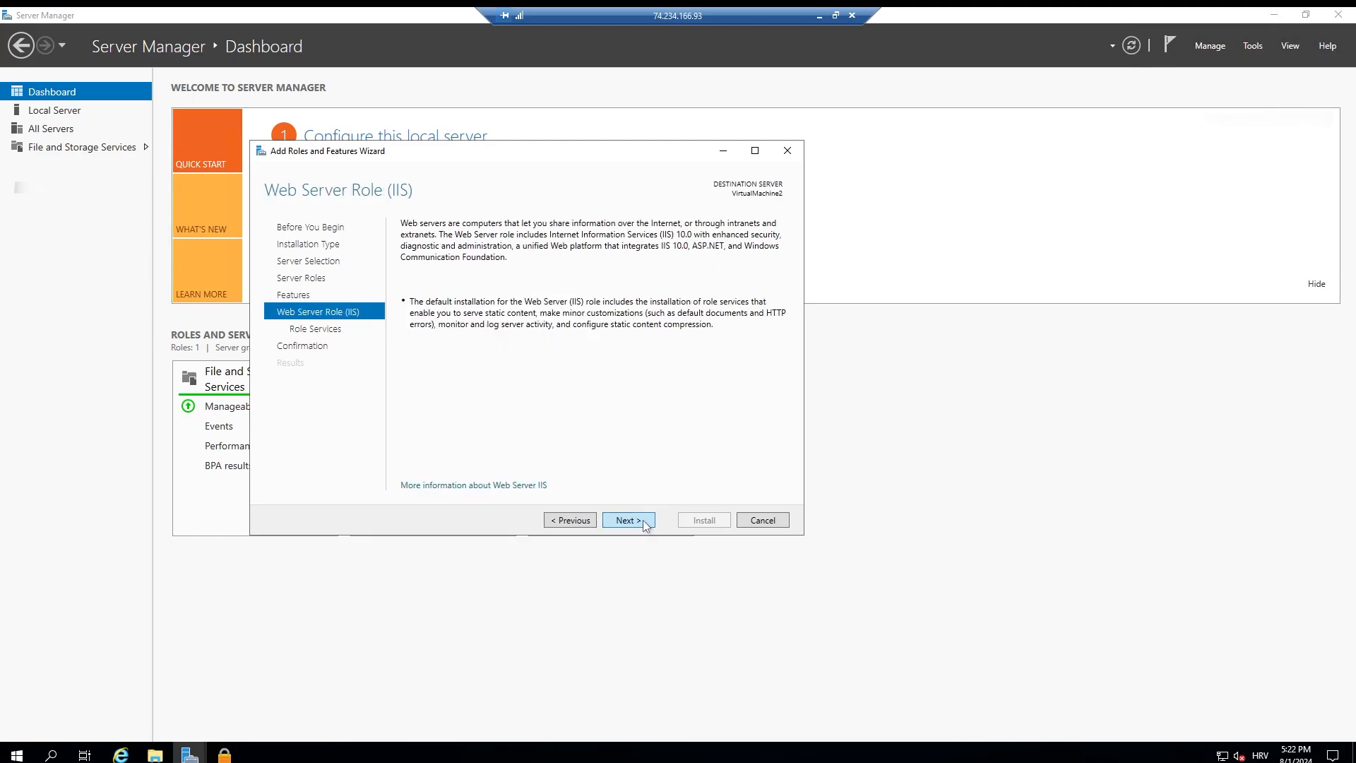
# Step: Keep the default role services for Web Server (IIS) and start the installation on VirtualMachine2
pyautogui.click(645, 525)
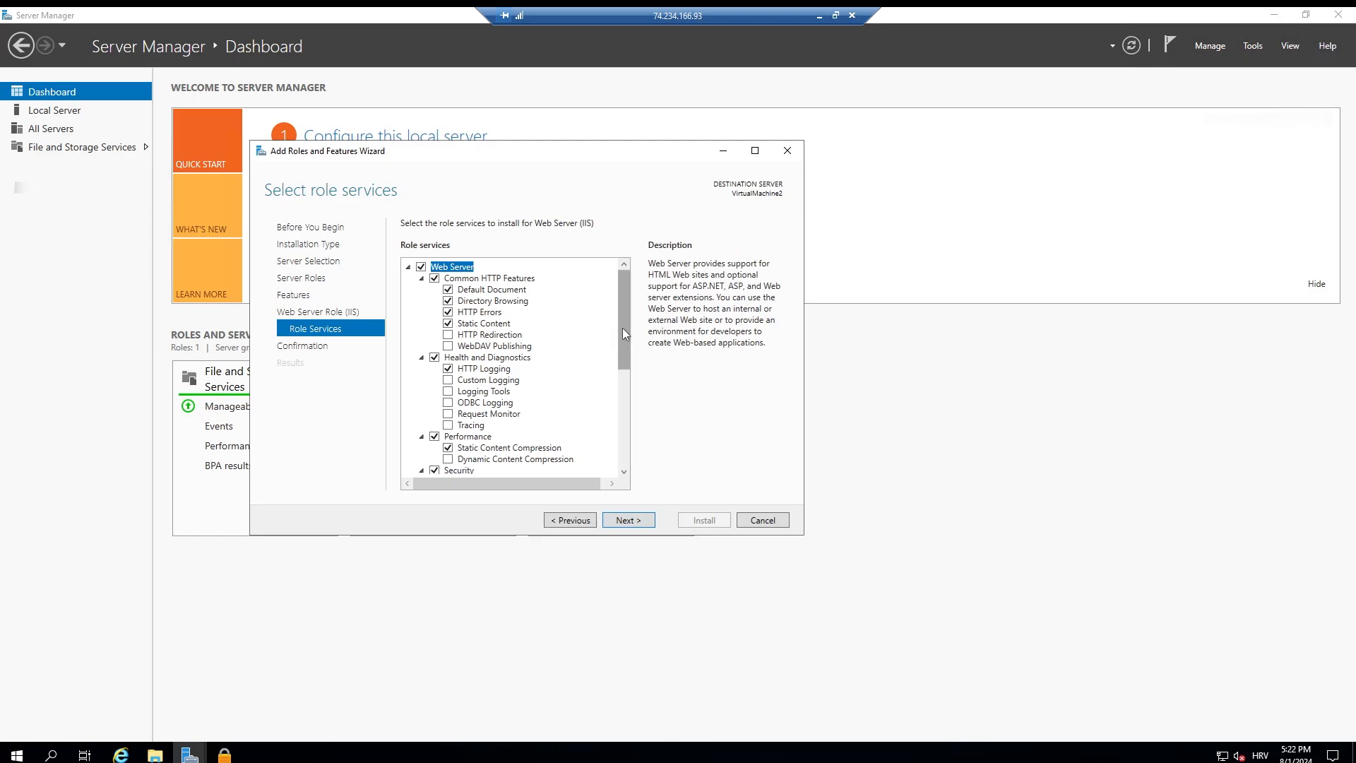
pyautogui.scroll(-6, 625, 335)
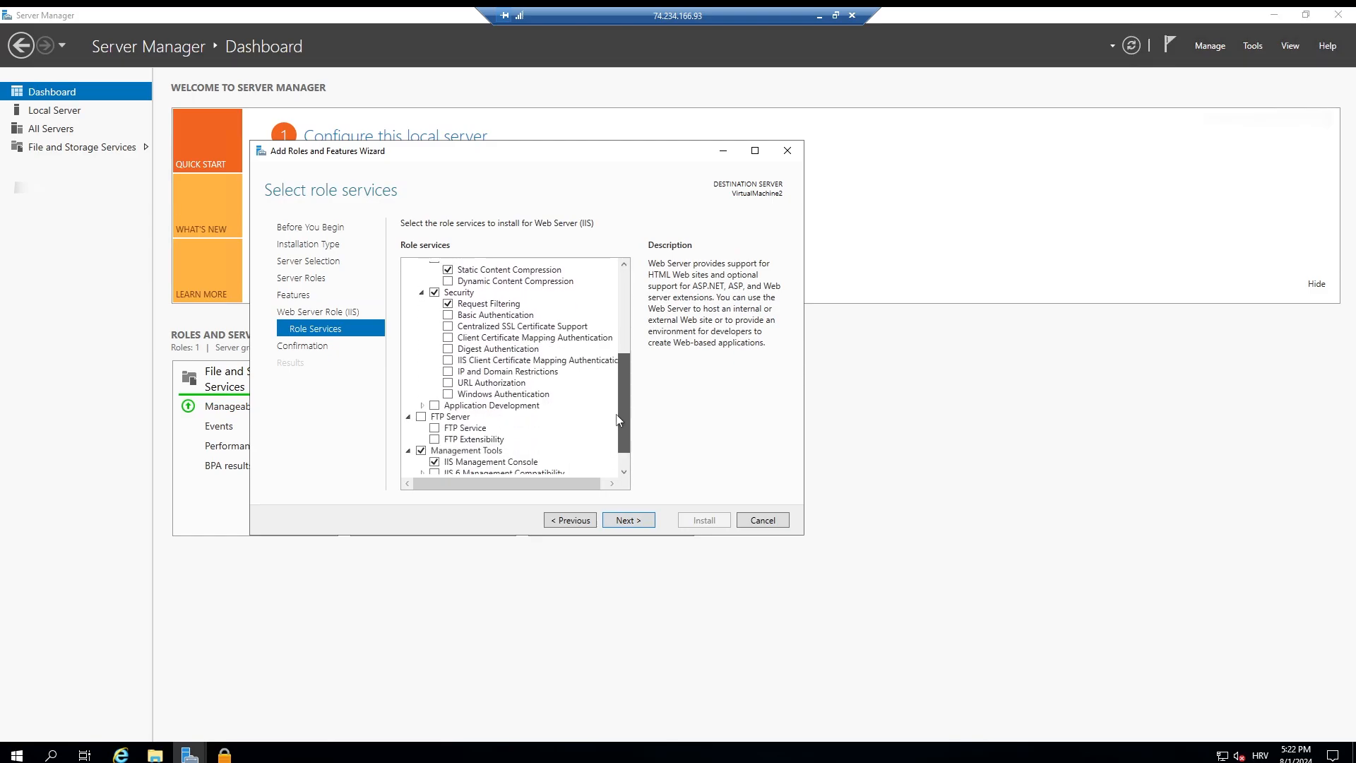
pyautogui.click(637, 520)
pyautogui.click(720, 529)
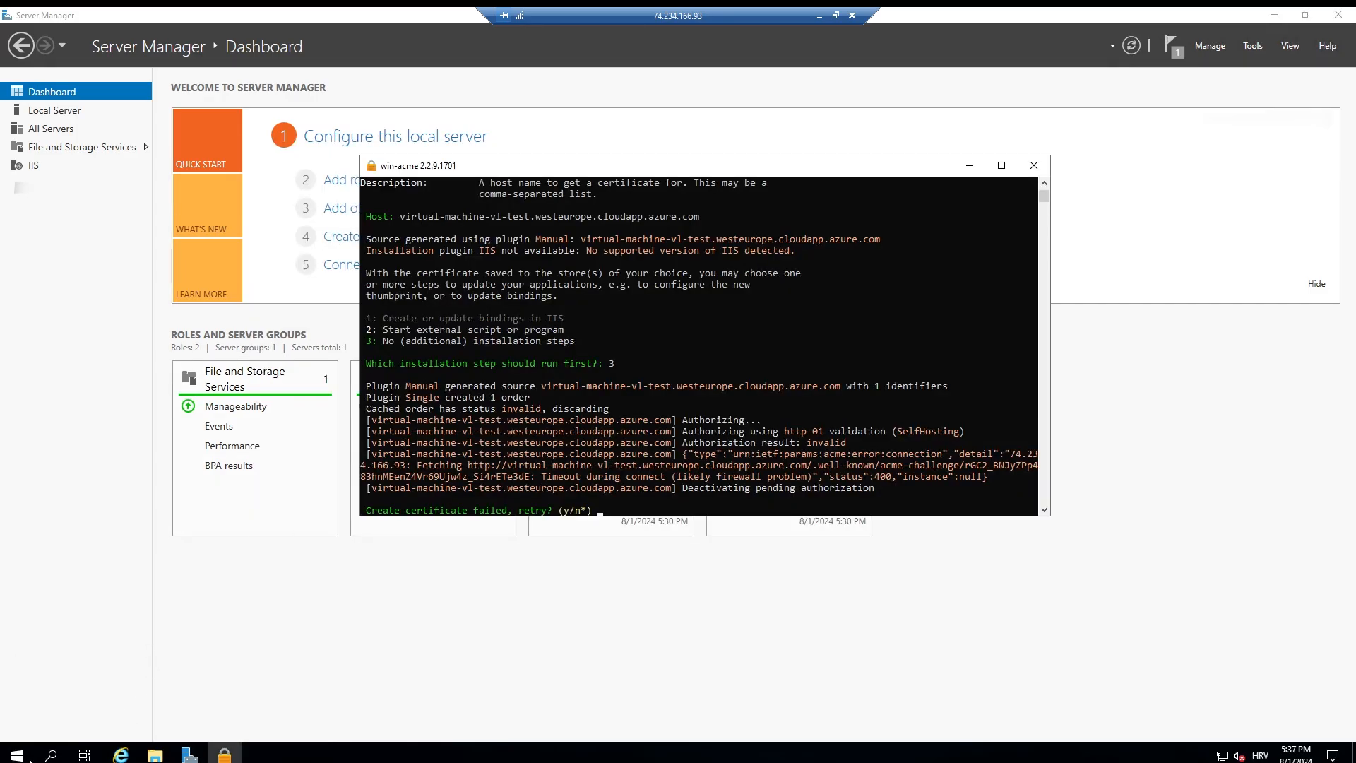
# Step: Search for IIS, open Internet Information Services (IIS) Manager to view the VirtualMachine2 home page, and close it
pyautogui.click(23, 759)
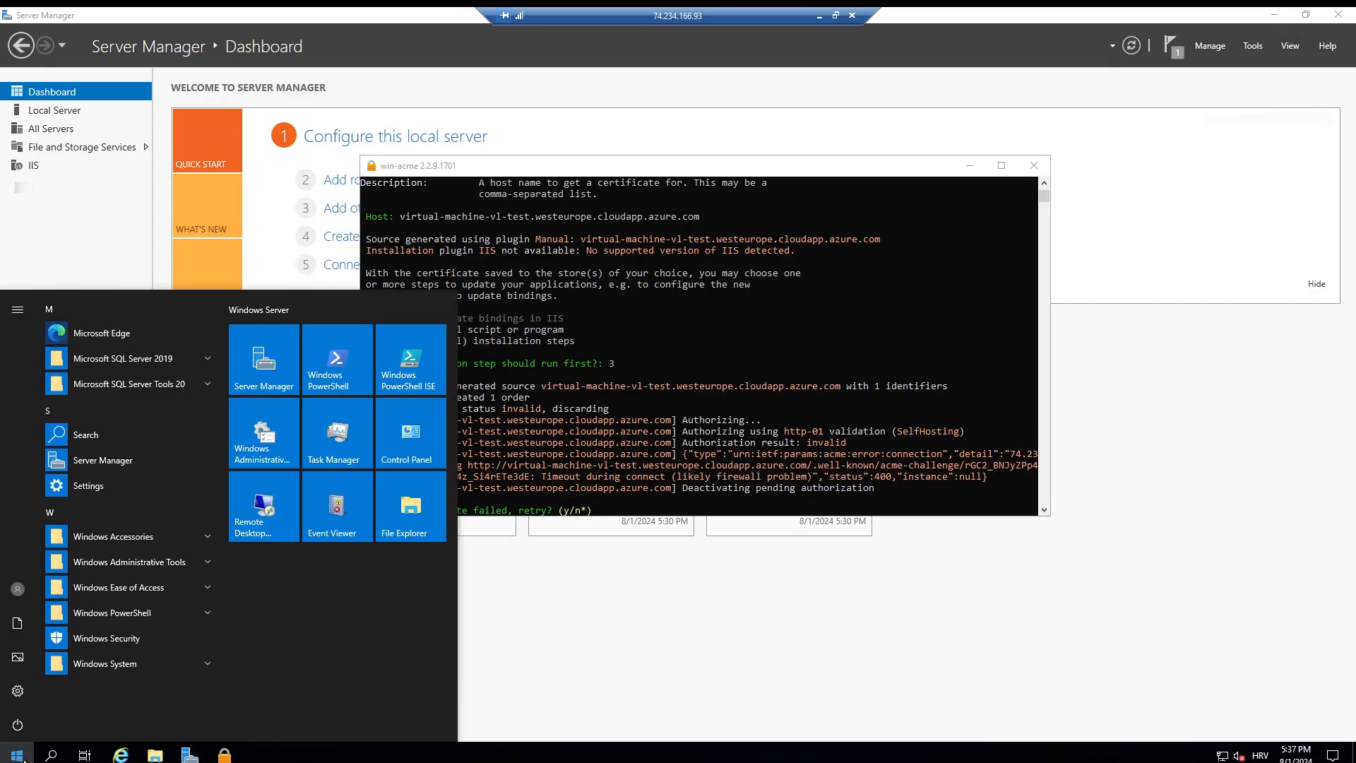
pyautogui.write('iis')
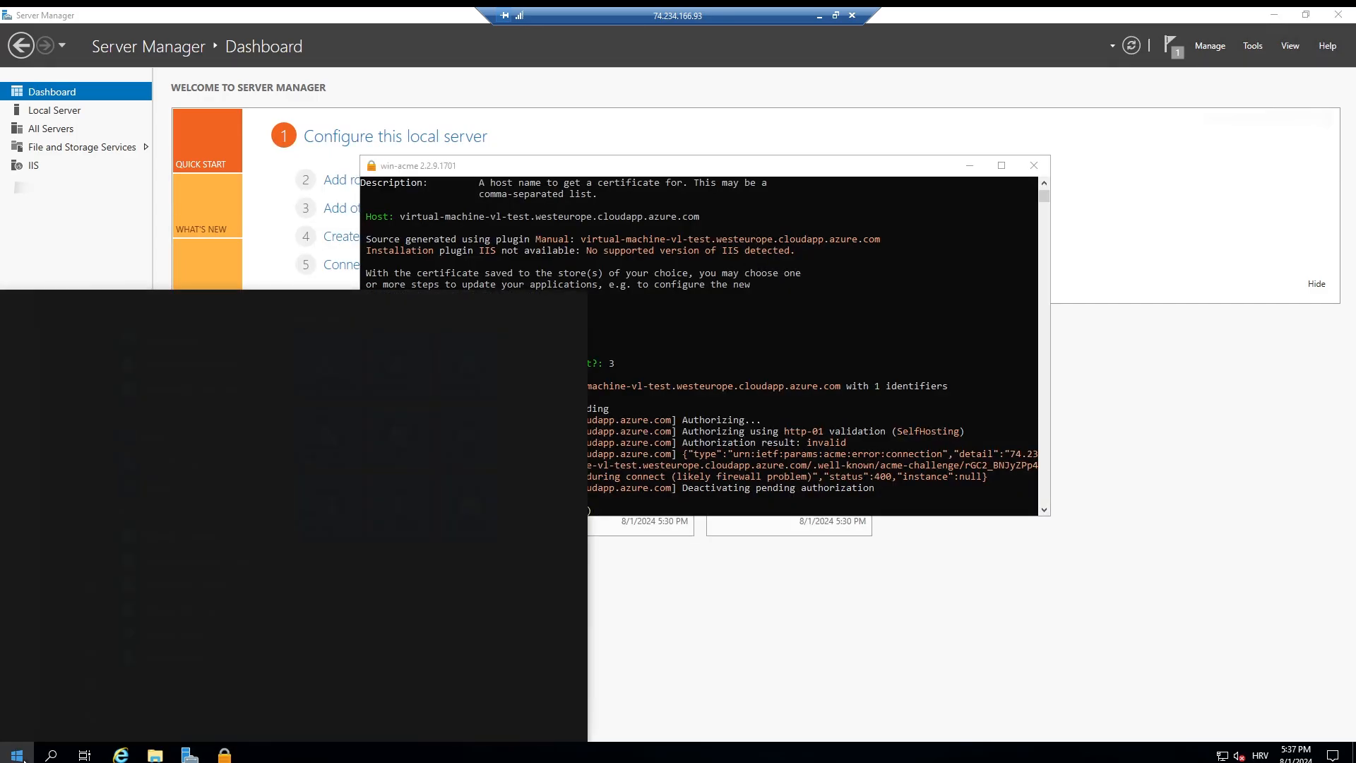
pyautogui.click(176, 377)
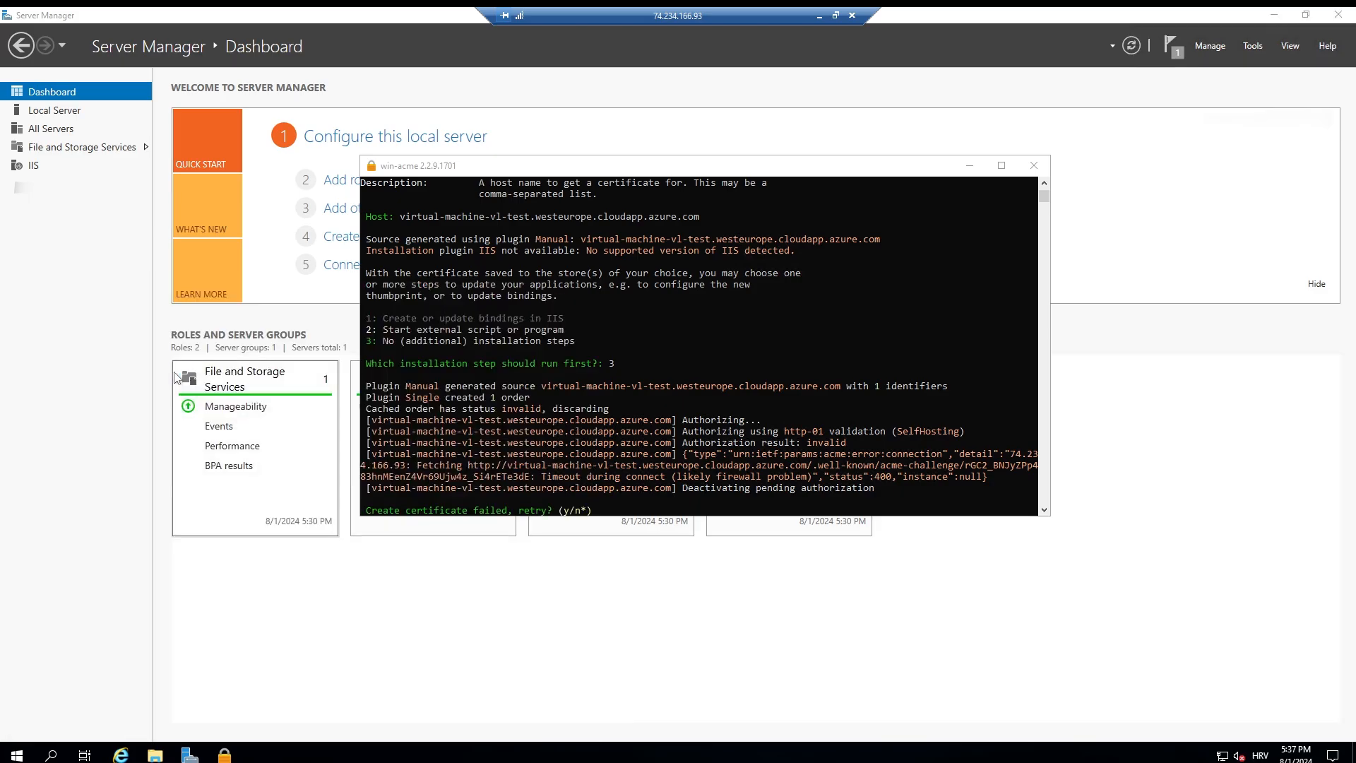
pyautogui.click(125, 235)
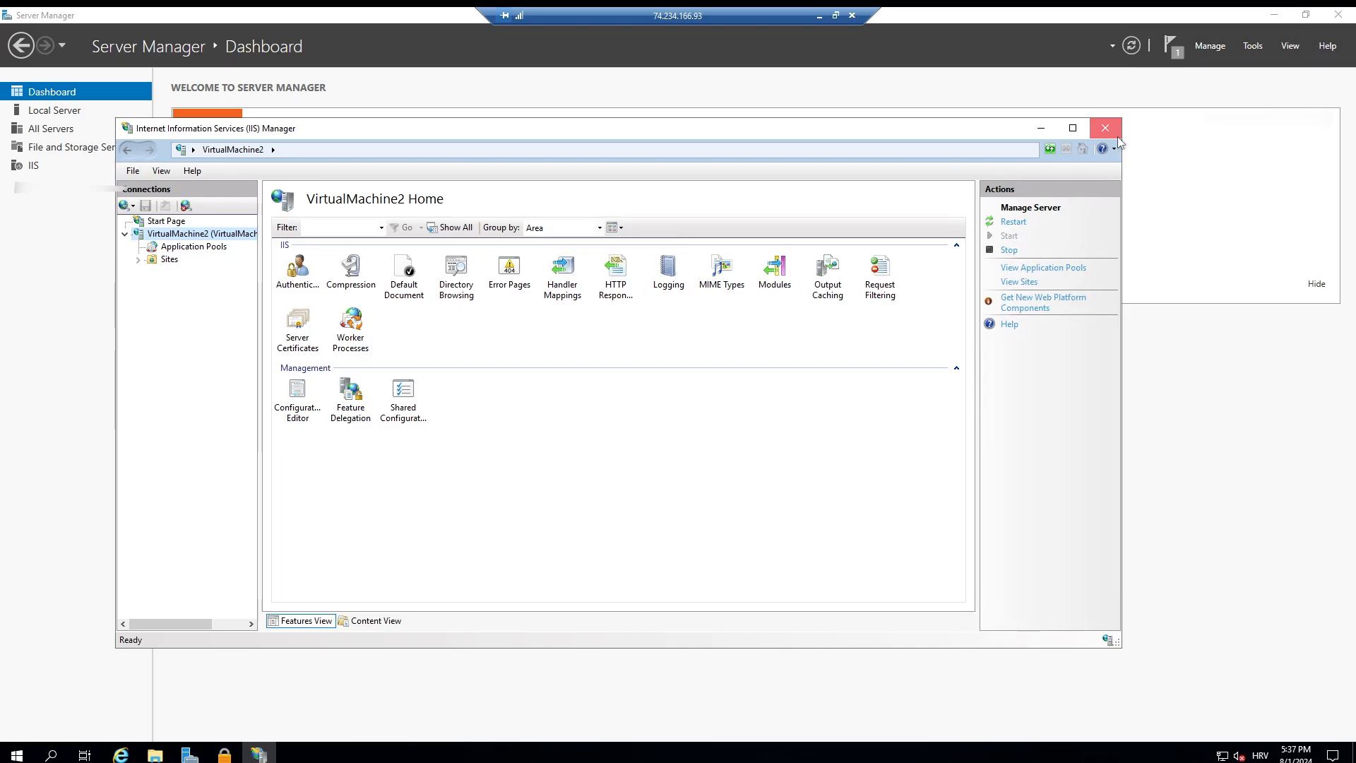
pyautogui.click(1117, 137)
# Step: Return to the local Chrome browser and reload virtual-machine-vl-test.westeurope.cloudapp.azure.com to test its reachability
pyautogui.click(820, 16)
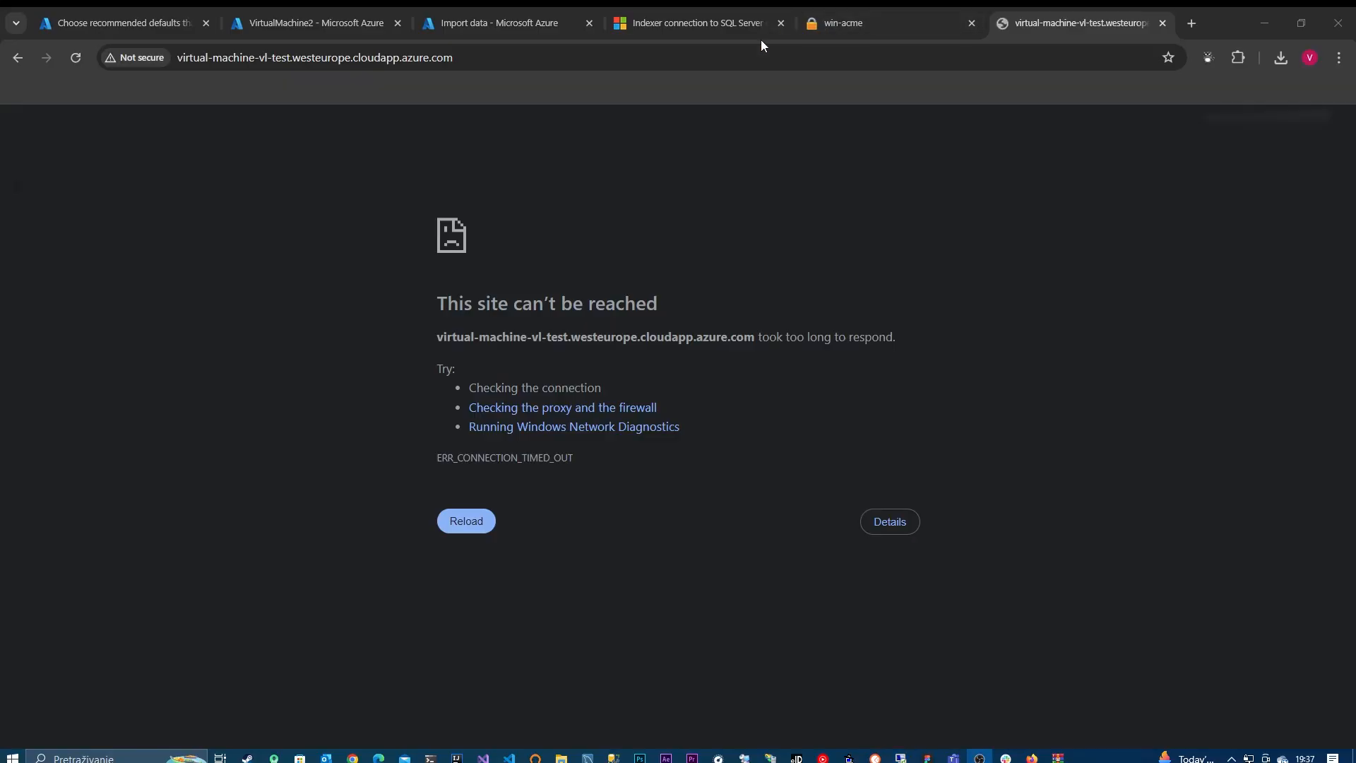
pyautogui.click(518, 57)
pyautogui.press('Return')
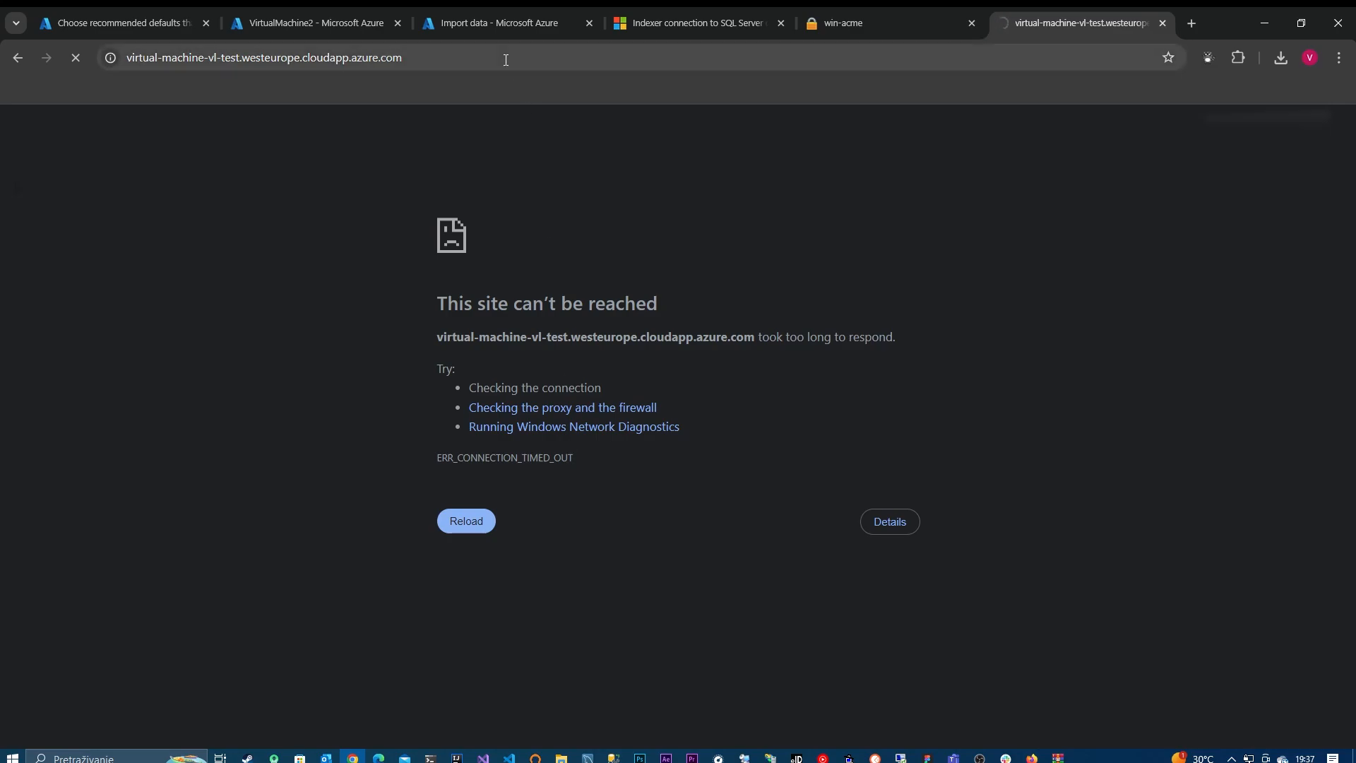
# Step: Open VirtualMachine2's network settings in the Azure portal and review its inbound port rules
pyautogui.click(311, 22)
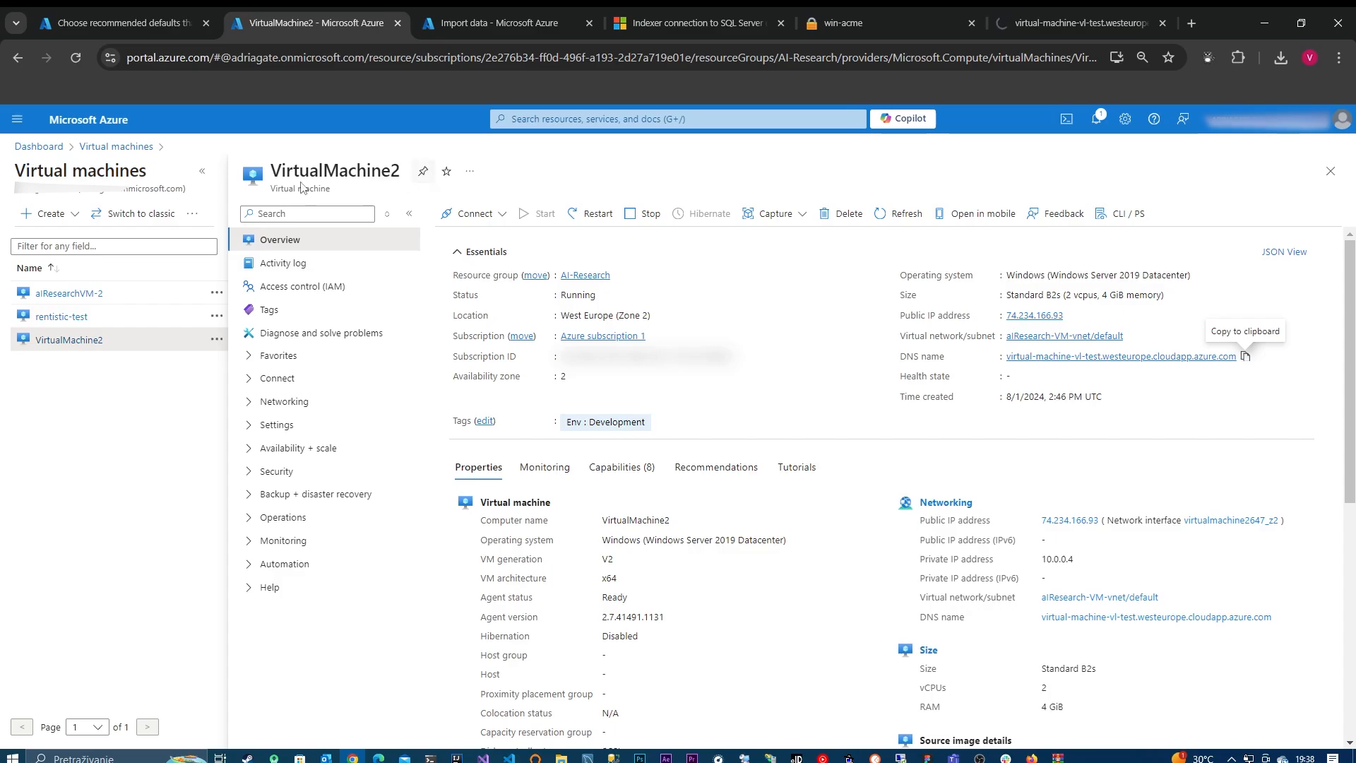
pyautogui.click(247, 404)
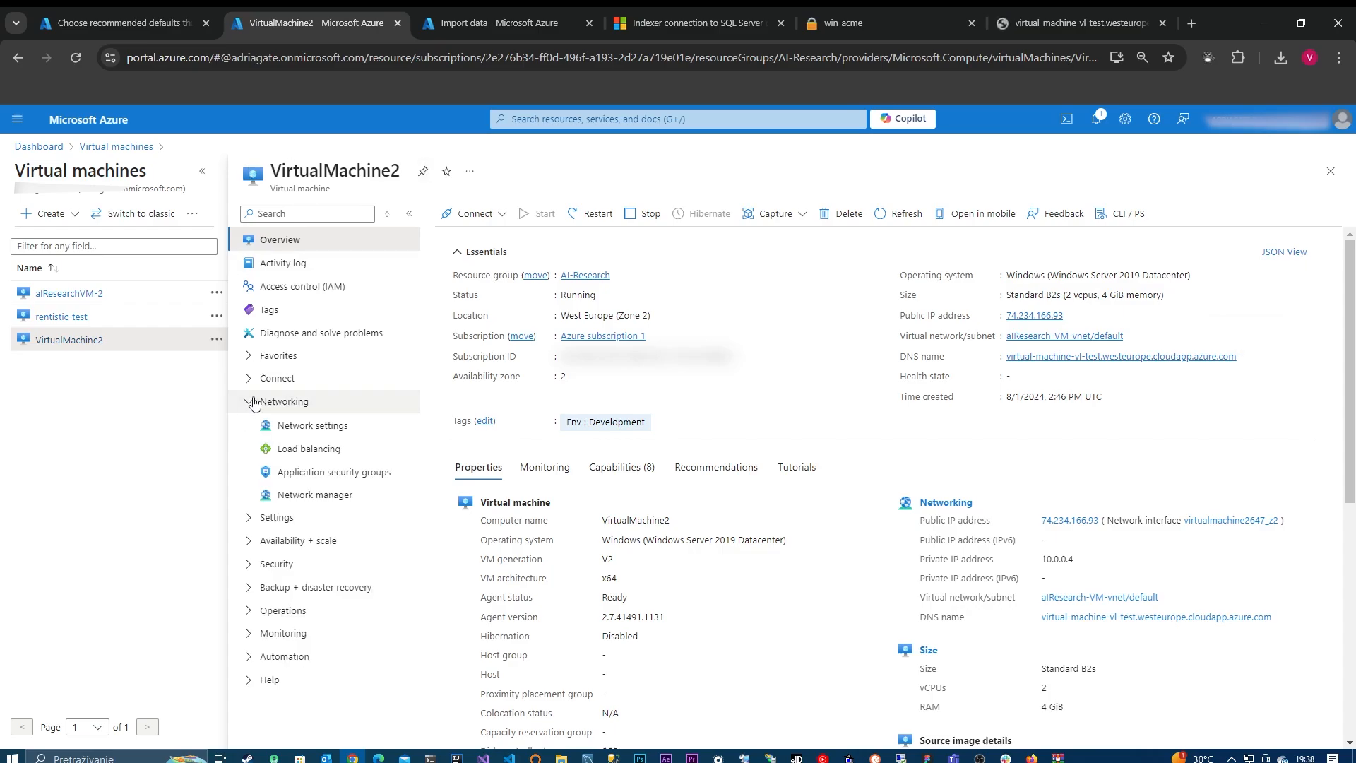
pyautogui.click(355, 423)
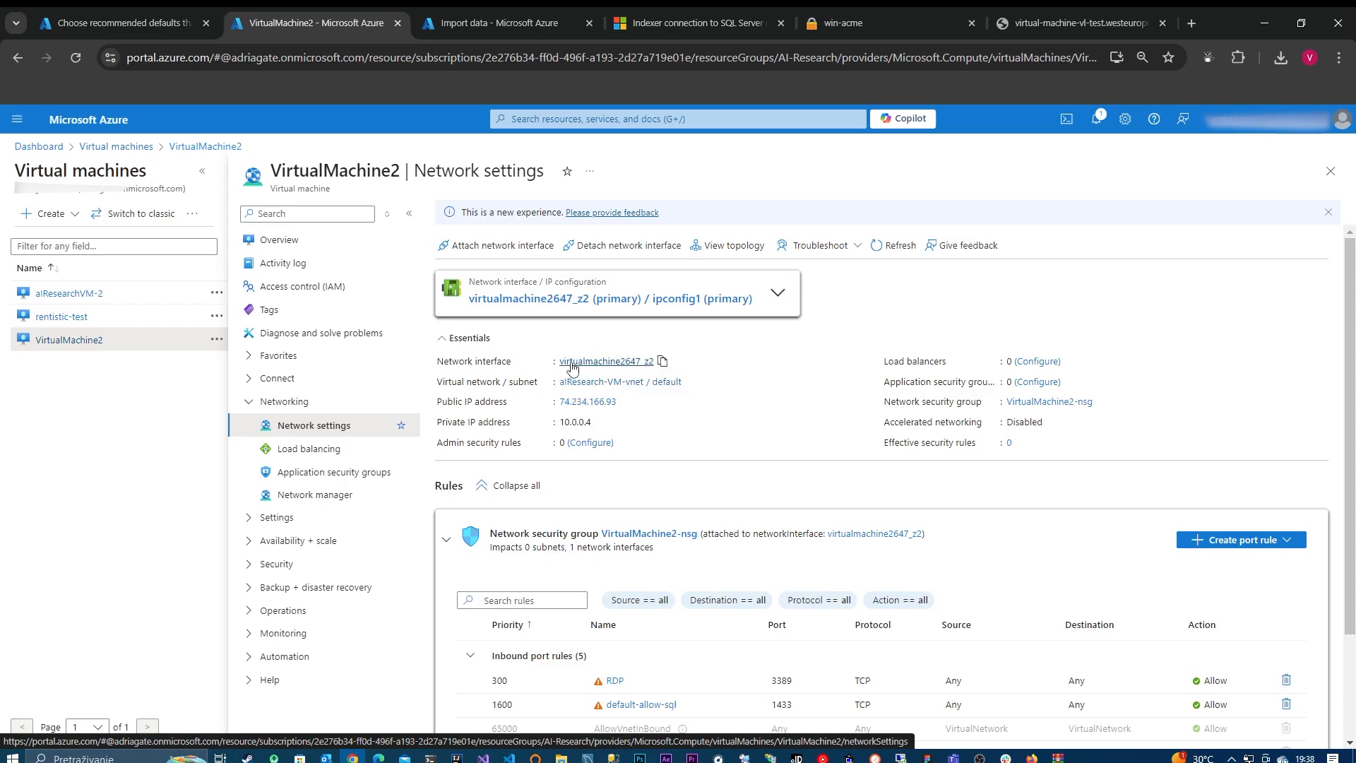
pyautogui.scroll(-2, 651, 600)
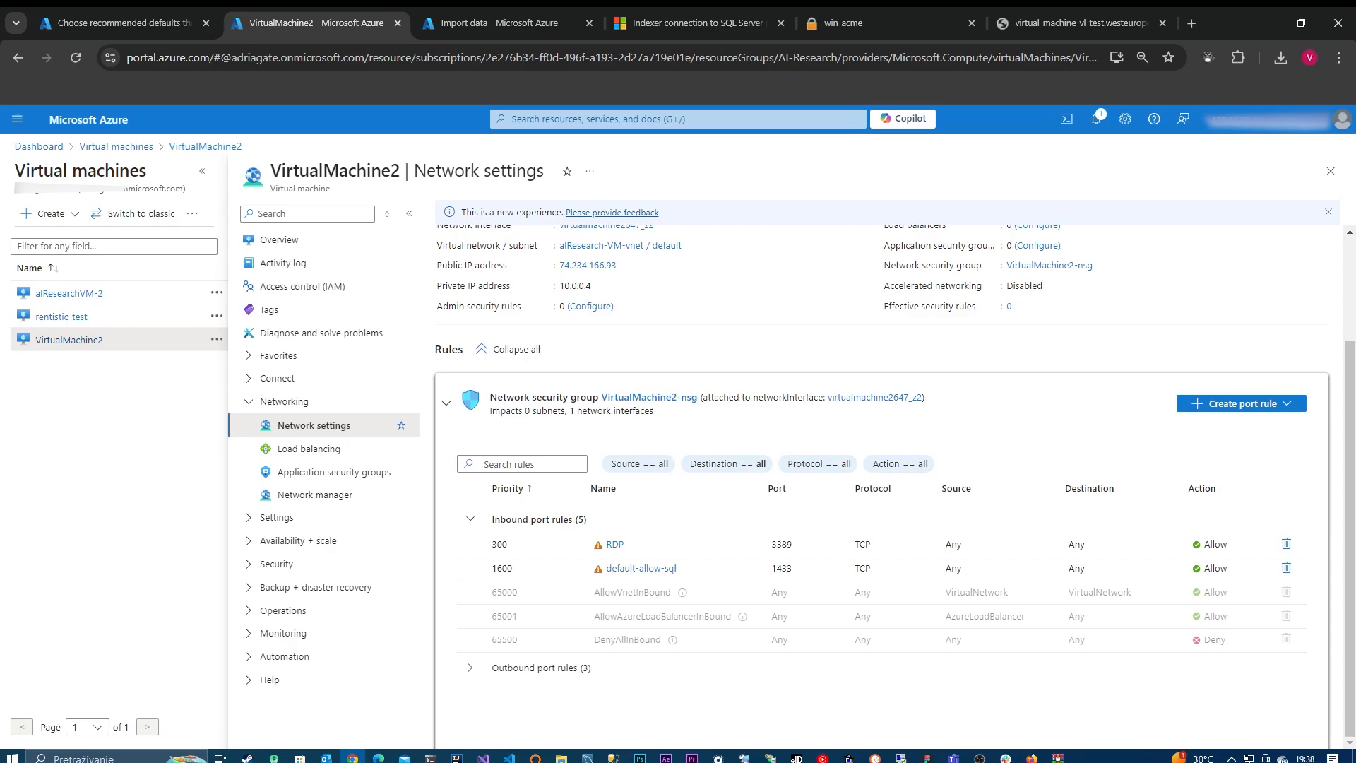
# Step: Add an inbound security rule to VirtualMachine2-nsg with destination port range 80, keeping the other default settings
pyautogui.click(1246, 405)
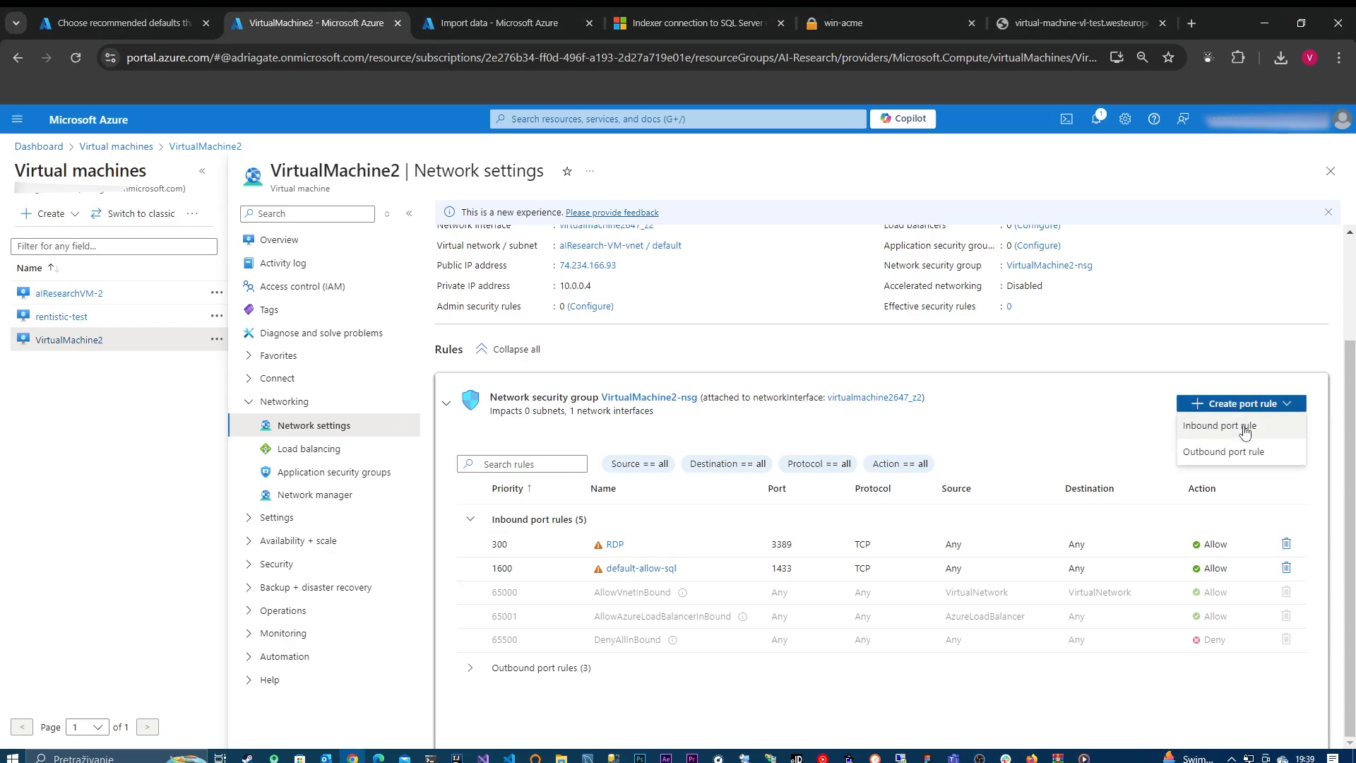
pyautogui.click(1245, 433)
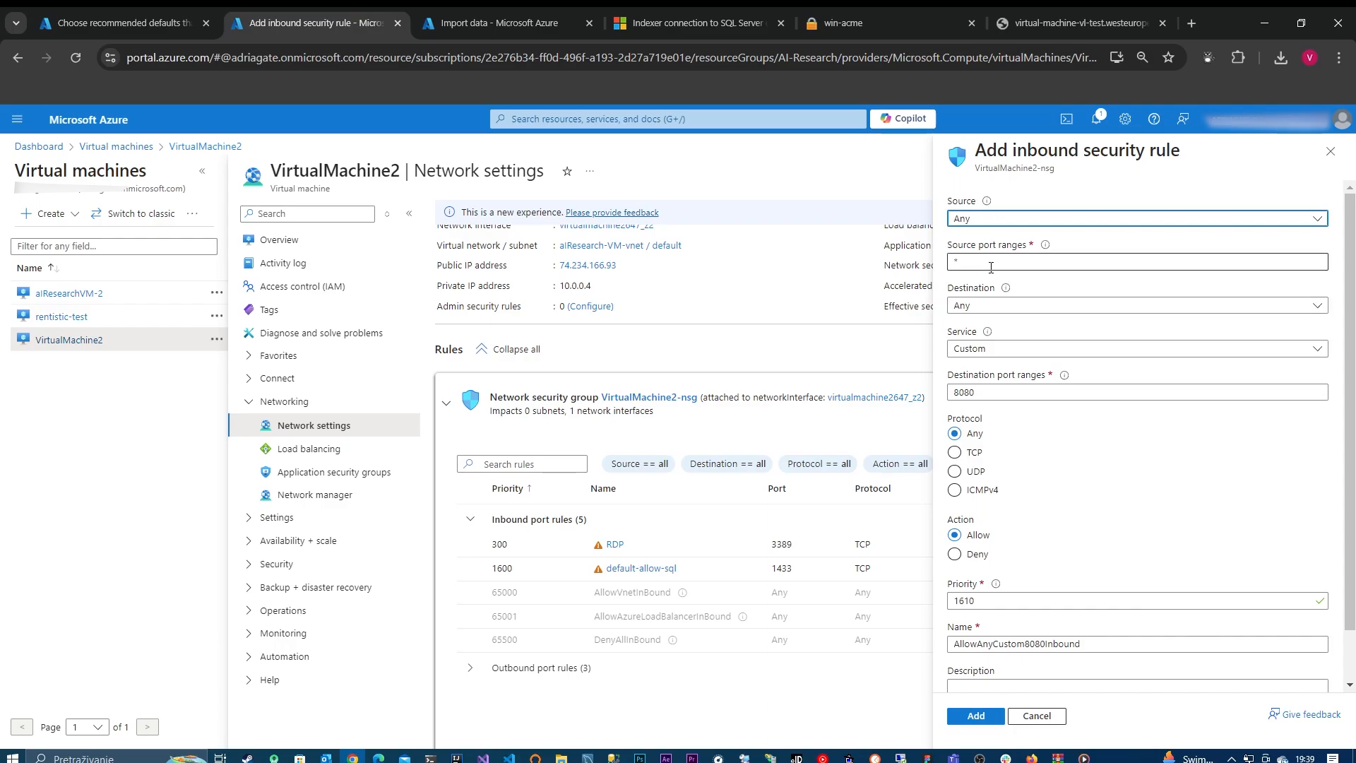
pyautogui.click(1011, 393)
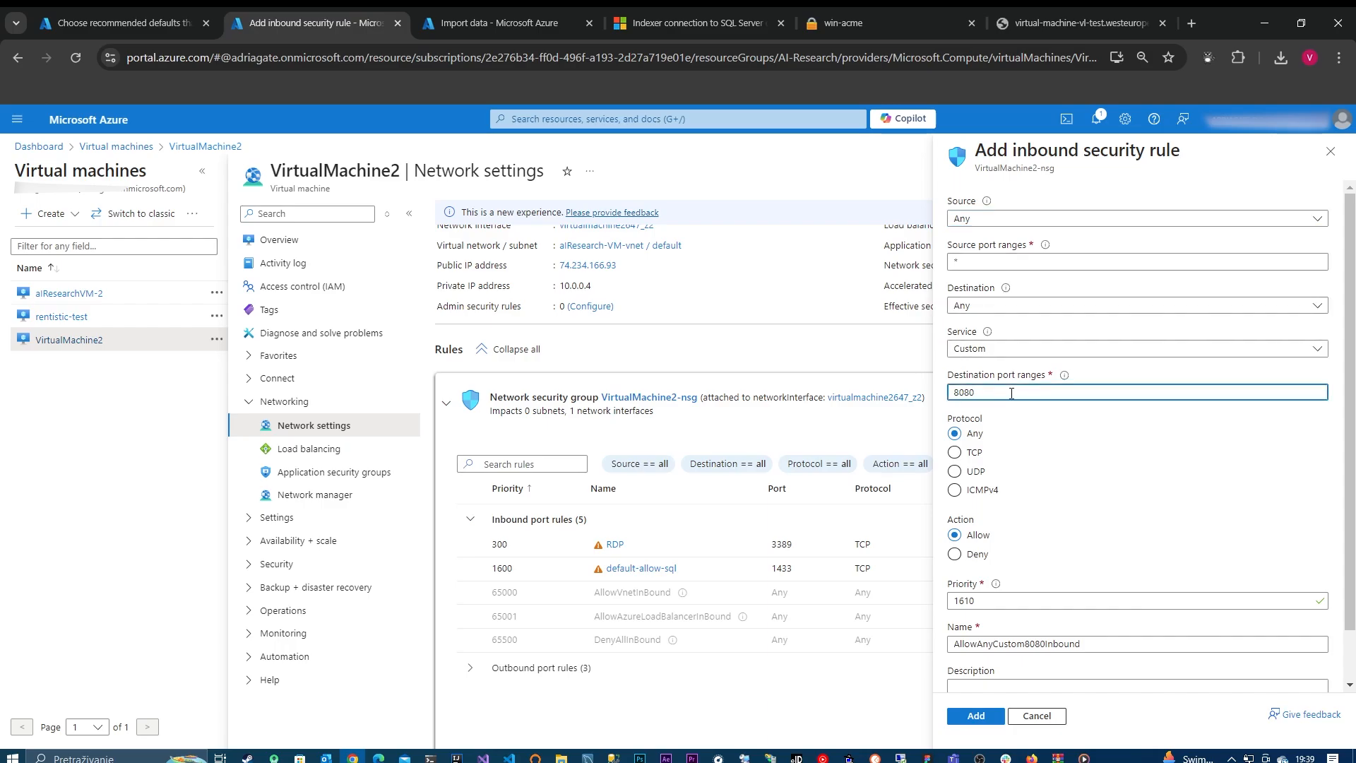
pyautogui.press('BackSpace')
pyautogui.press('BackSpace')
pyautogui.scroll(-1, 997, 600)
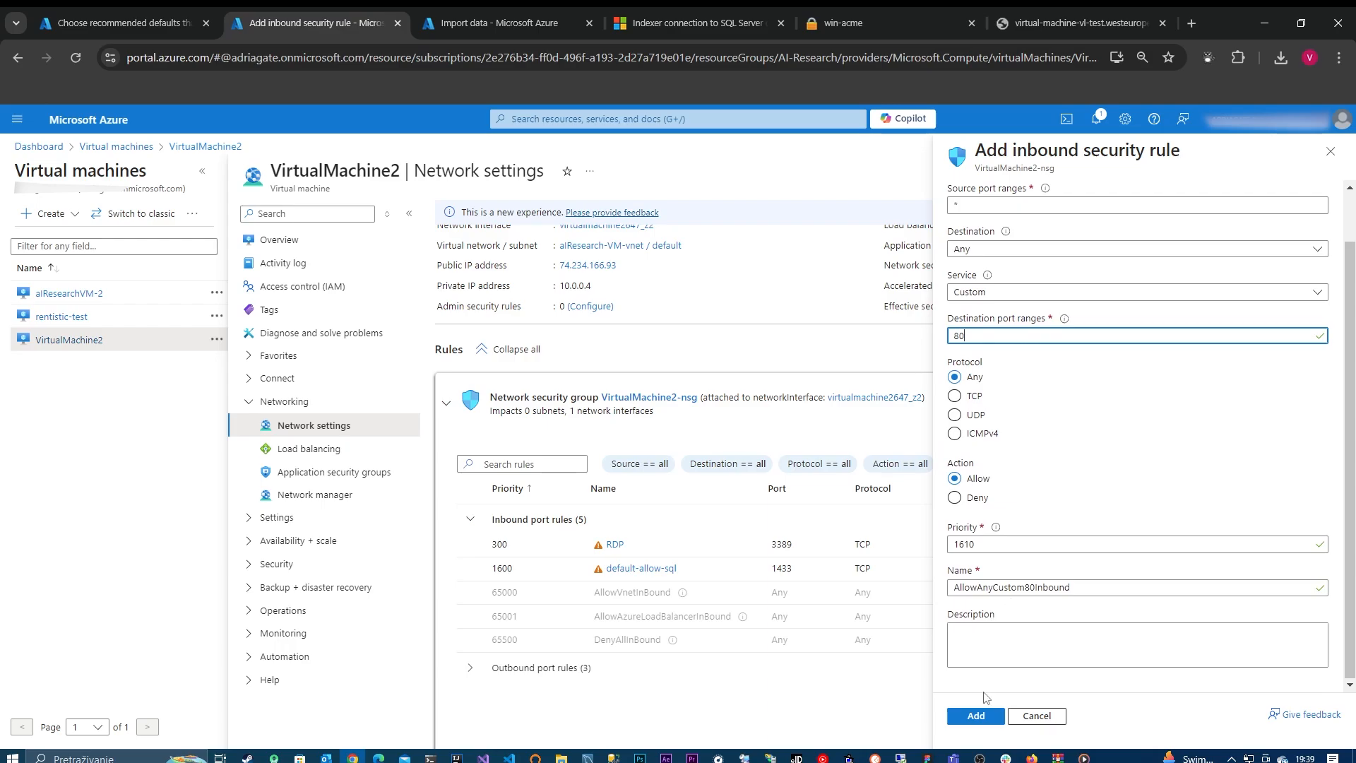
pyautogui.scroll(1, 1010, 649)
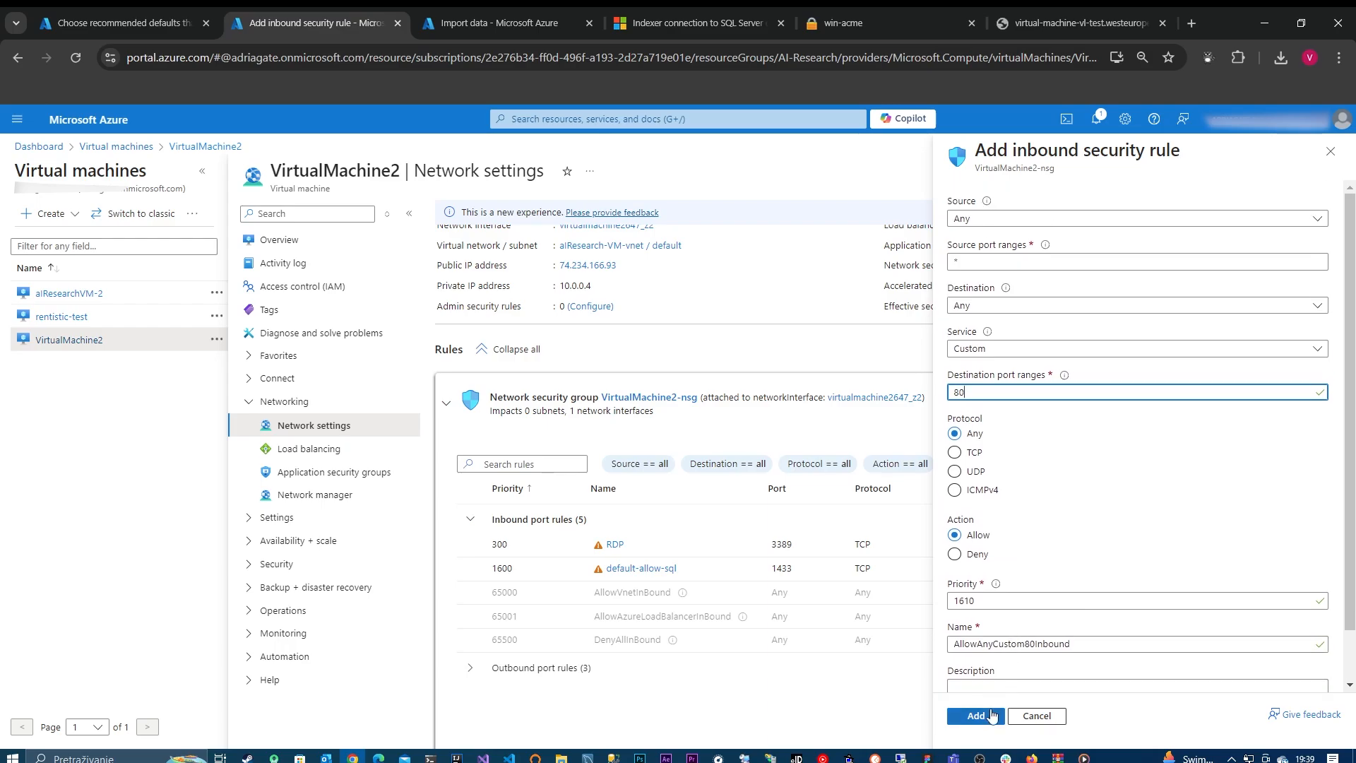
pyautogui.click(992, 715)
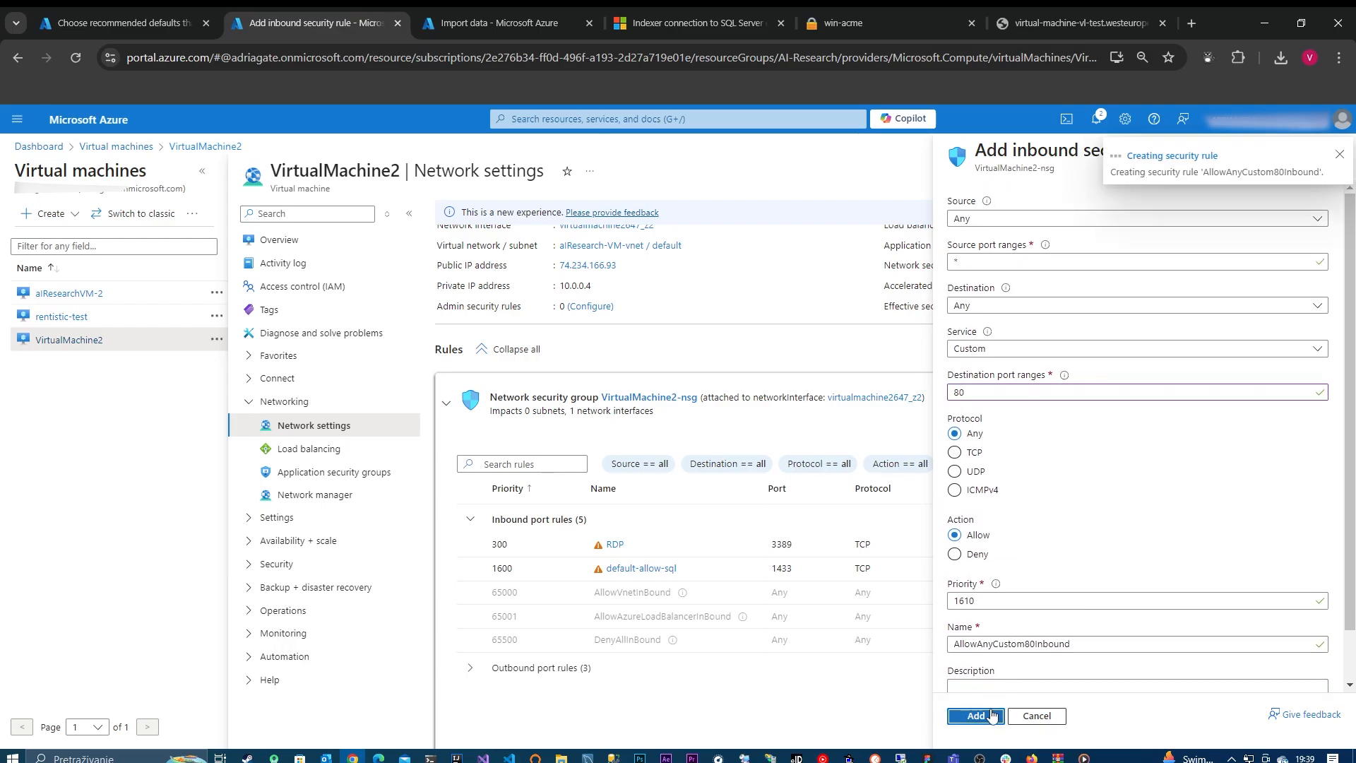
# Step: Request the virtual machine's host name page again, return to VirtualMachine2's network settings and open the port rule creation options
pyautogui.click(1065, 21)
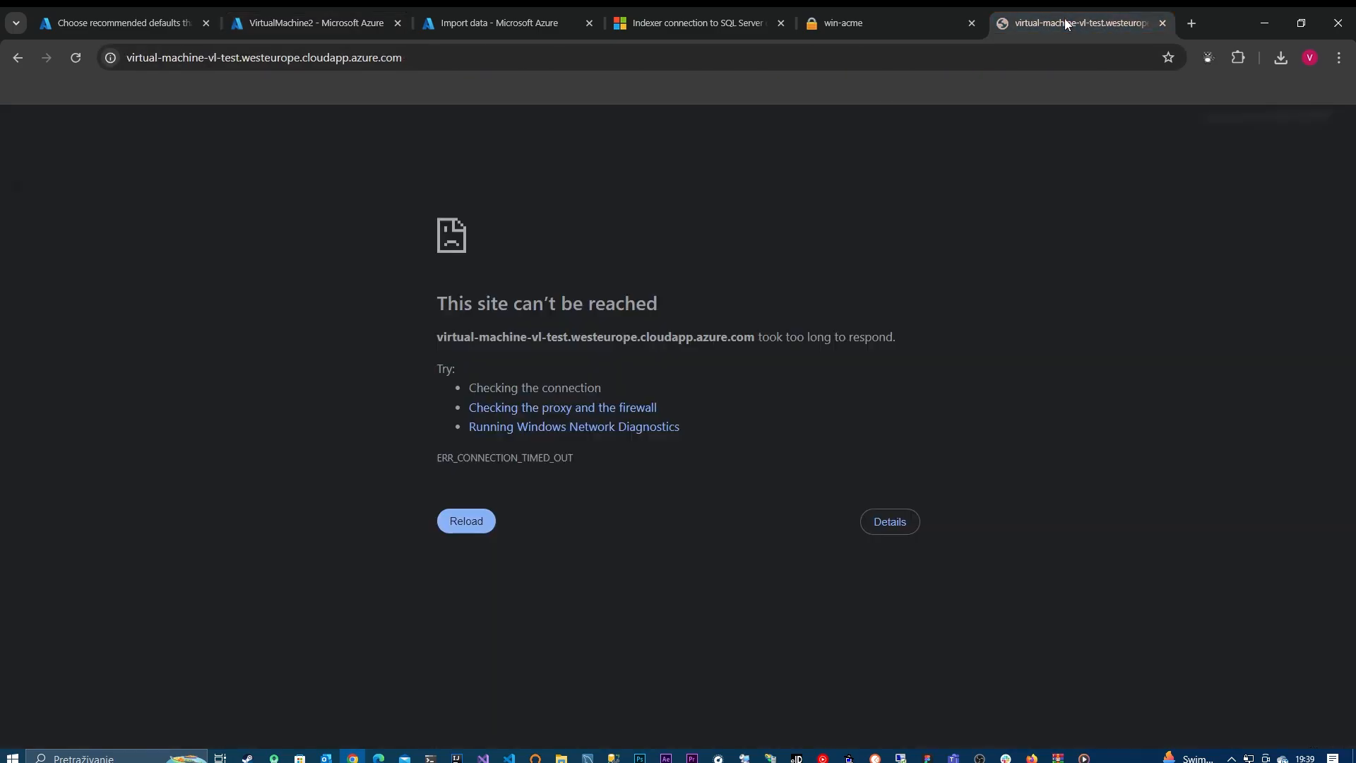
pyautogui.click(1045, 50)
pyautogui.press('Return')
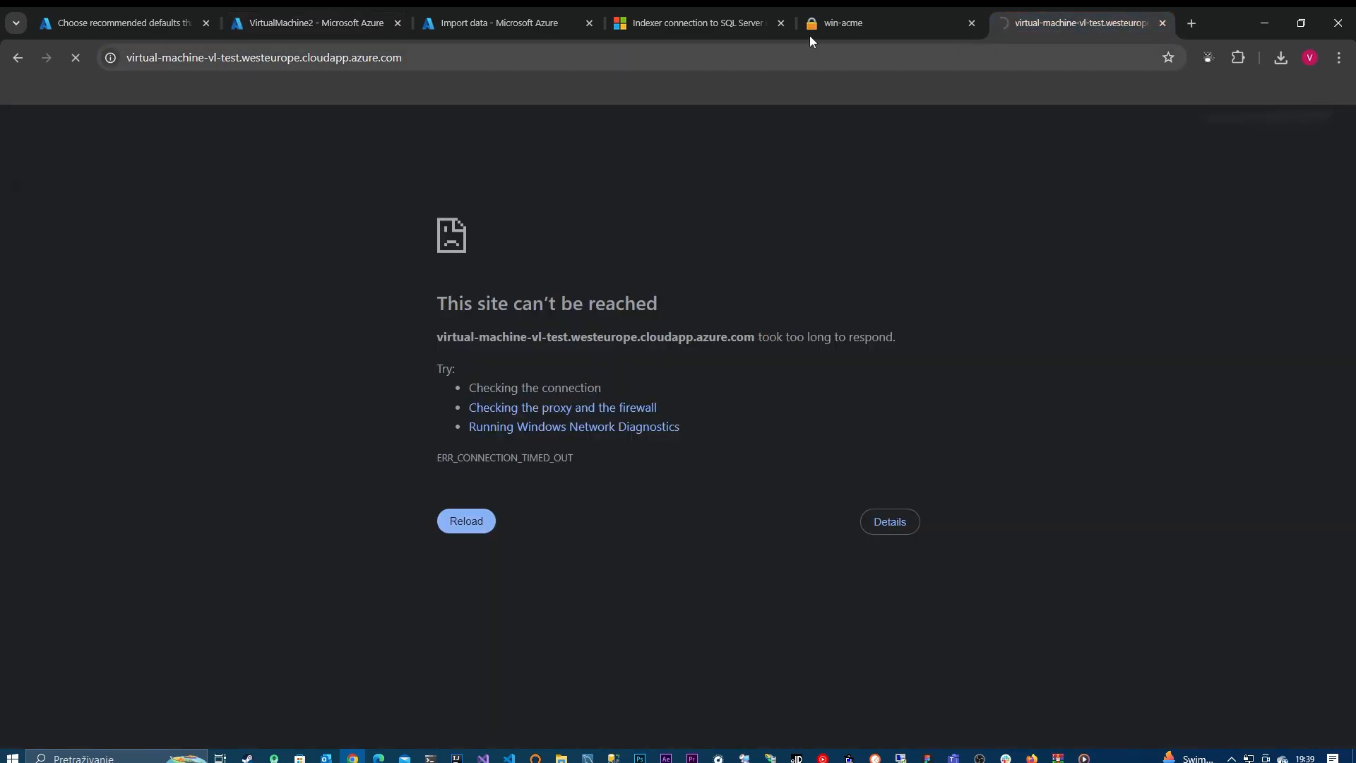
pyautogui.click(494, 24)
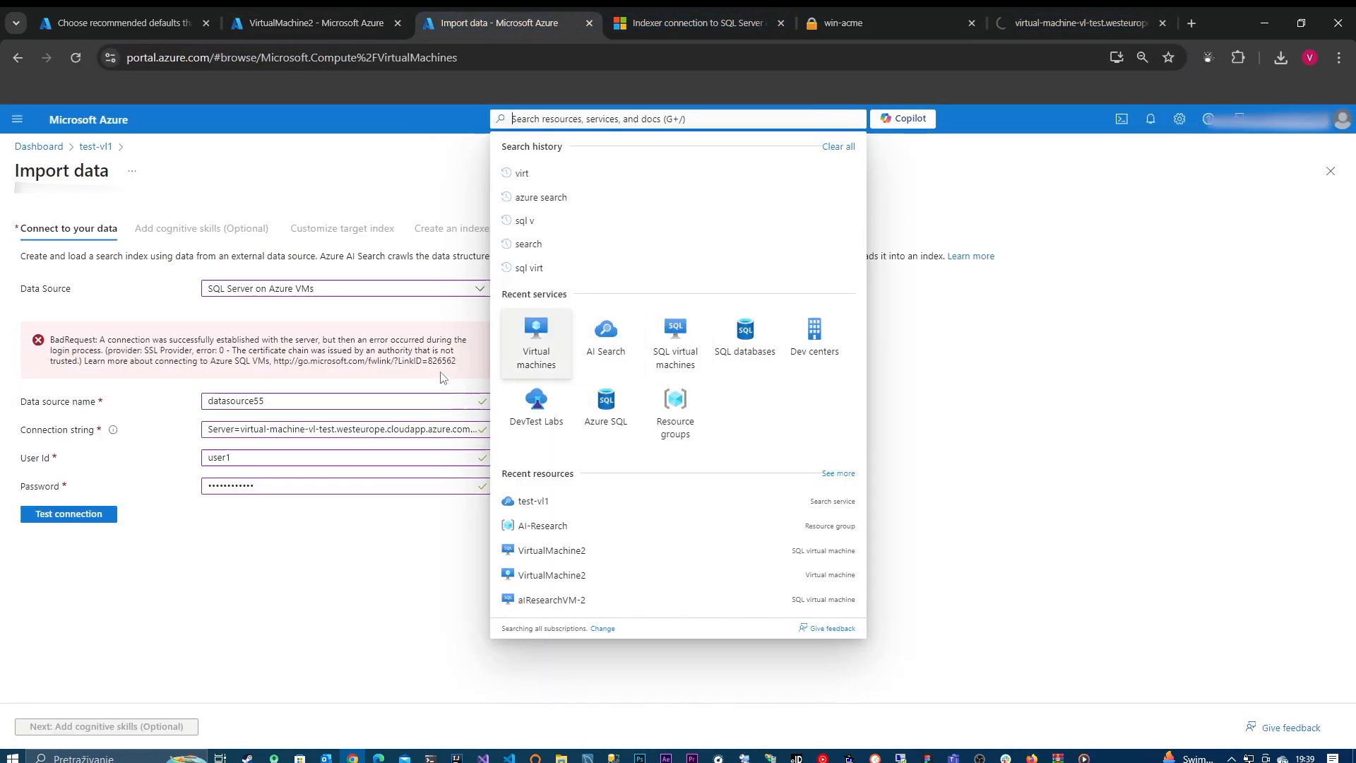
pyautogui.click(353, 25)
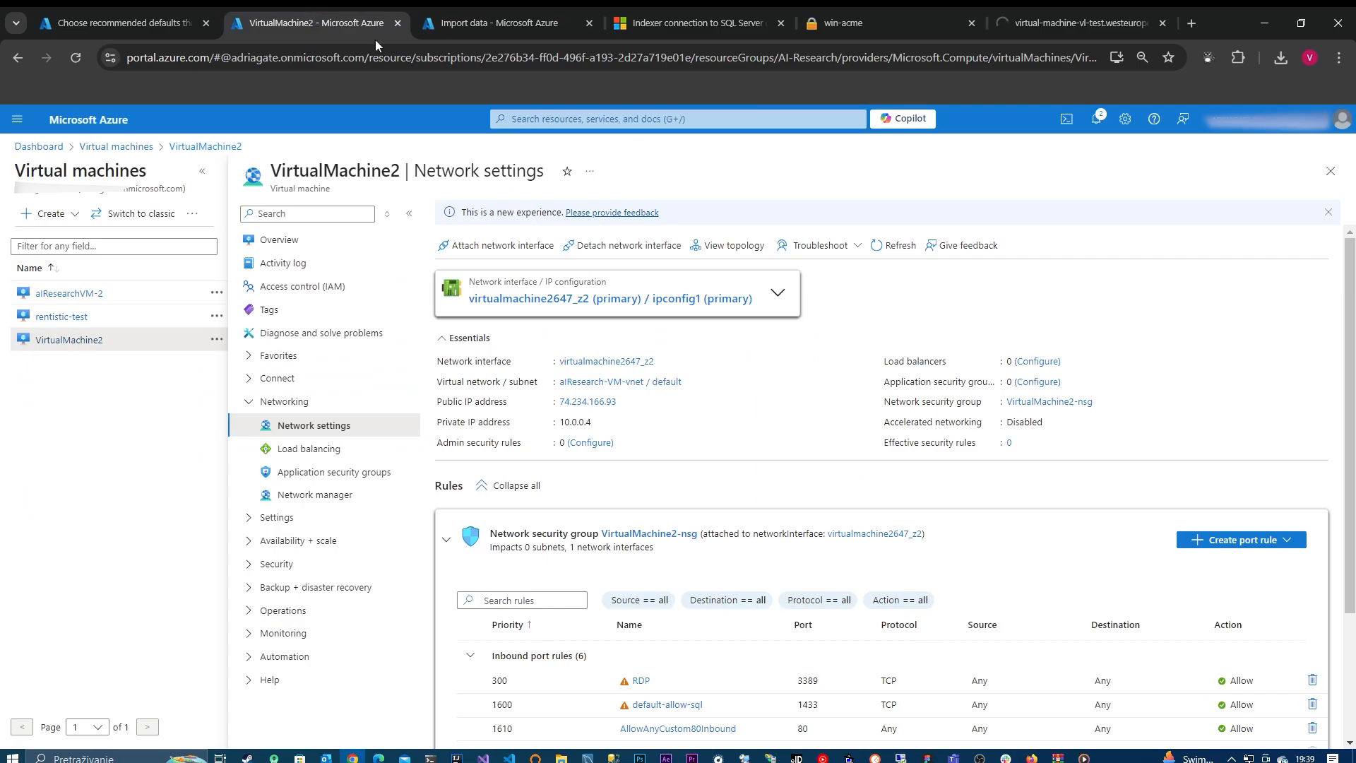
pyautogui.click(1284, 541)
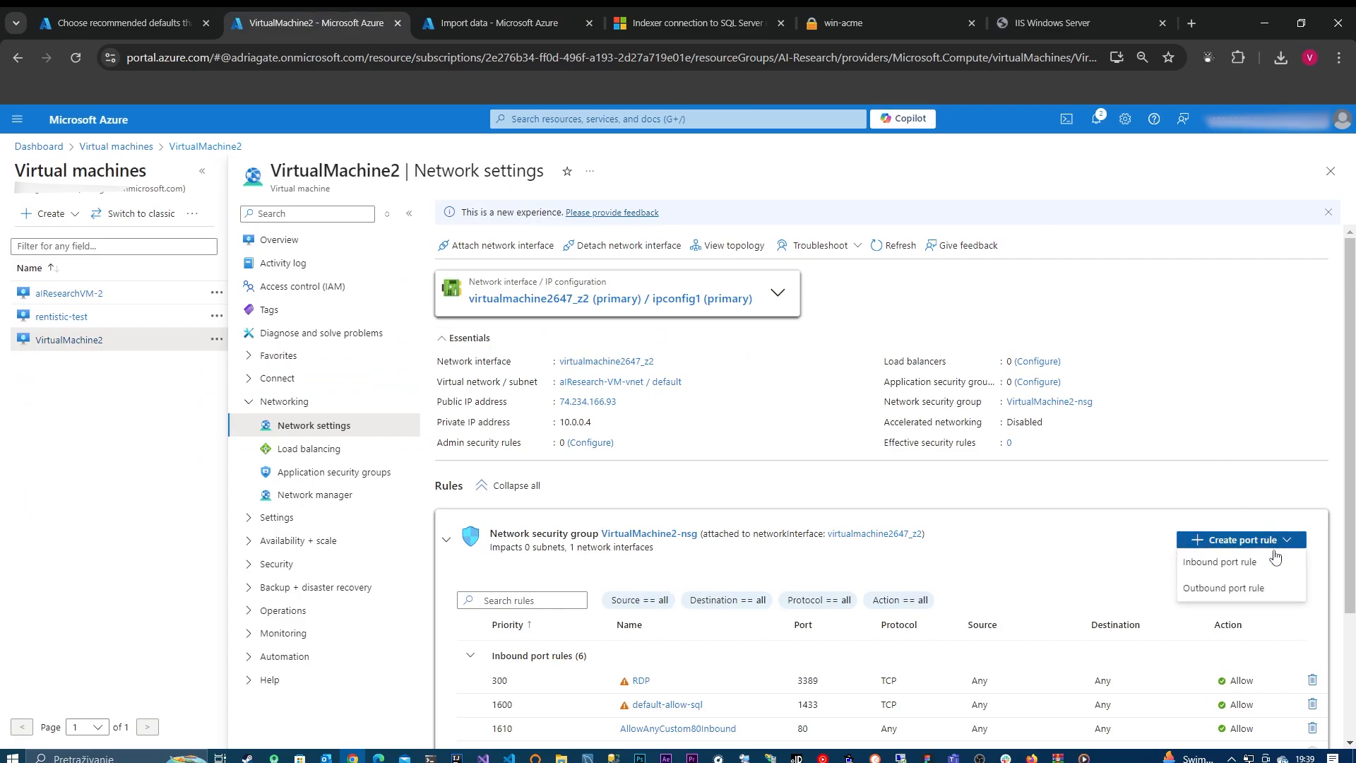
# Step: View the page loaded from the virtual machine's host name and check its connection security information
pyautogui.click(1083, 7)
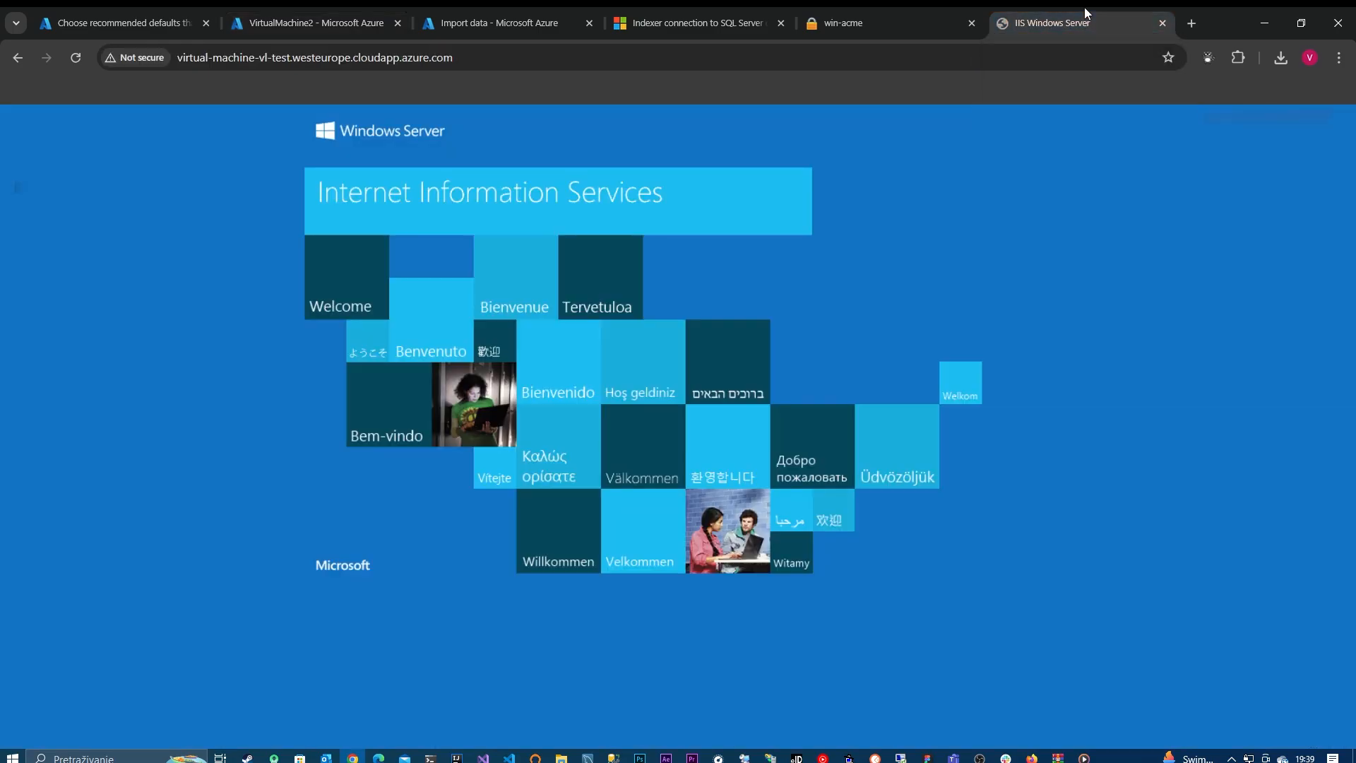
pyautogui.click(240, 58)
pyautogui.click(155, 61)
pyautogui.click(155, 9)
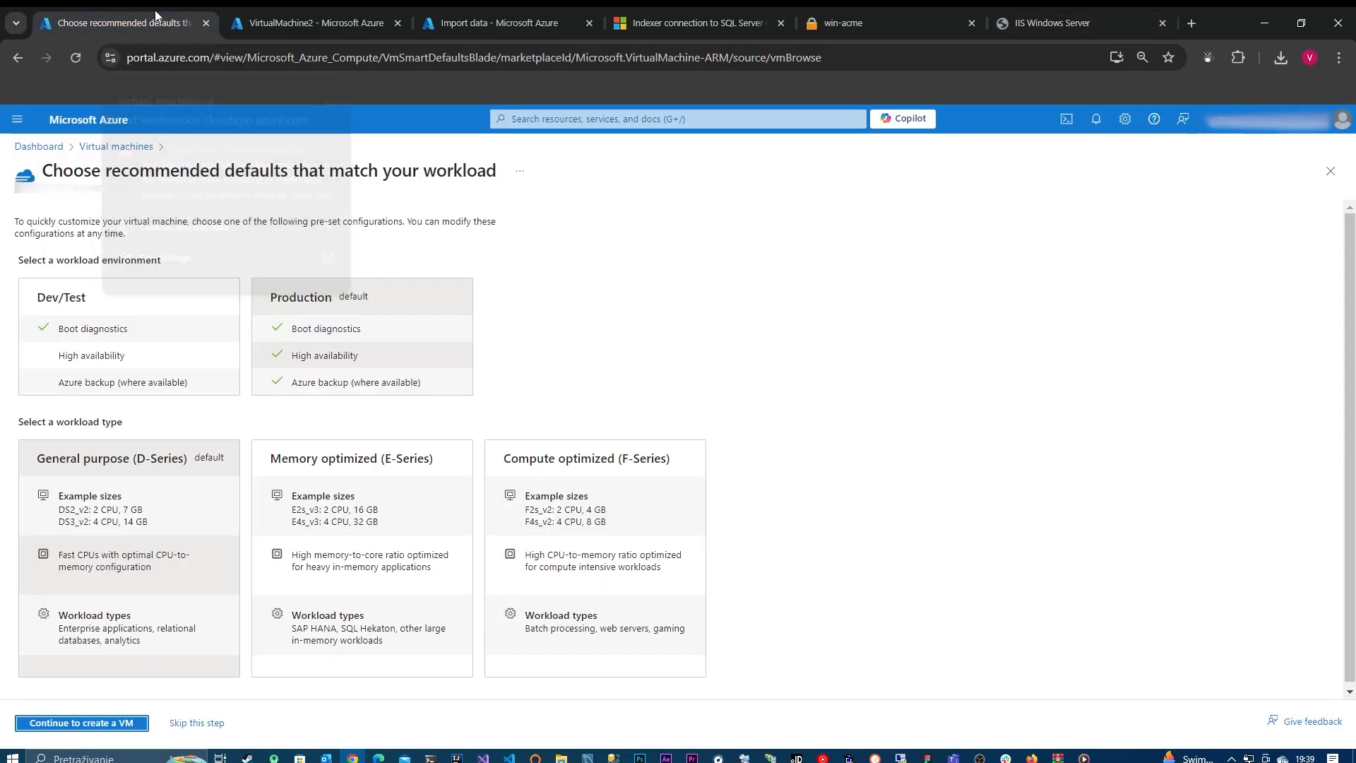
# Step: Add an inbound security rule to VirtualMachine2-nsg with destination port range 443, keeping the other default settings
pyautogui.click(296, 9)
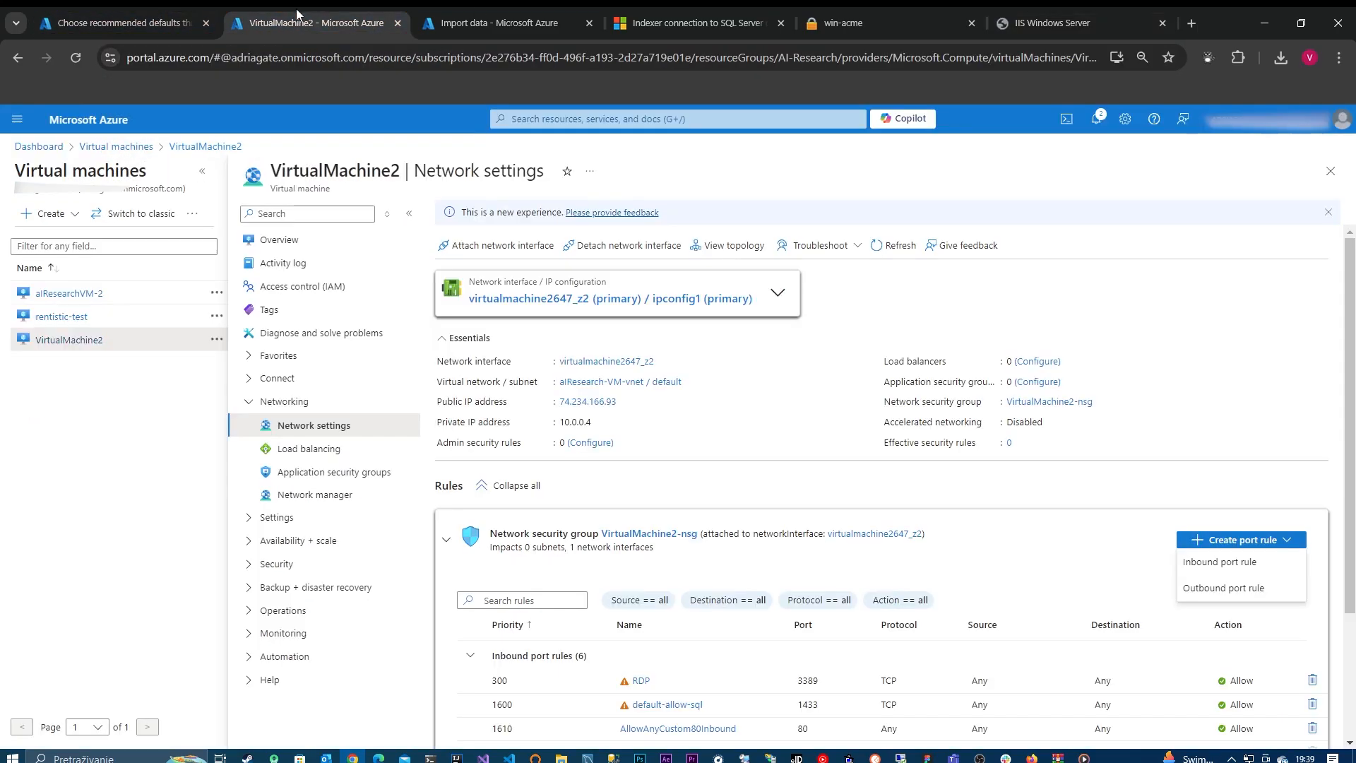
pyautogui.click(1234, 562)
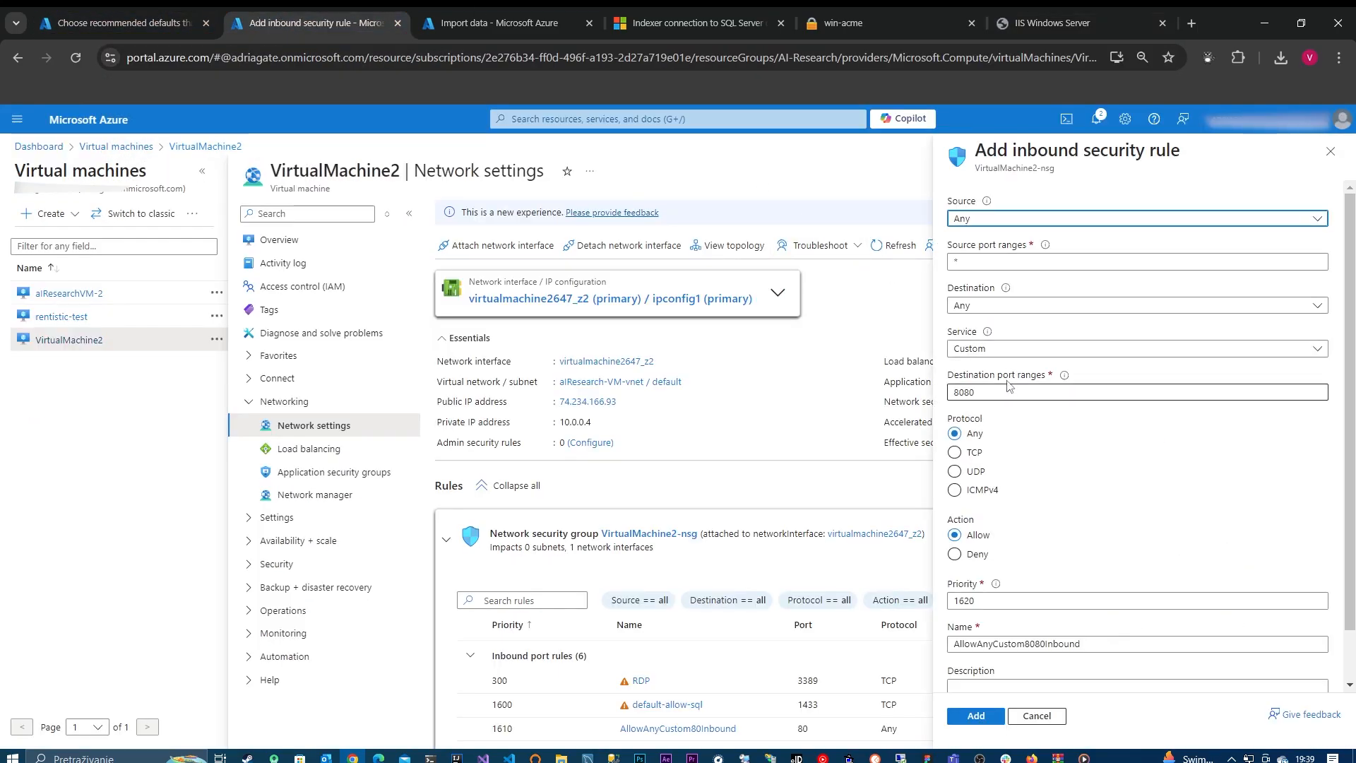
pyautogui.doubleClick(971, 392)
pyautogui.write('443')
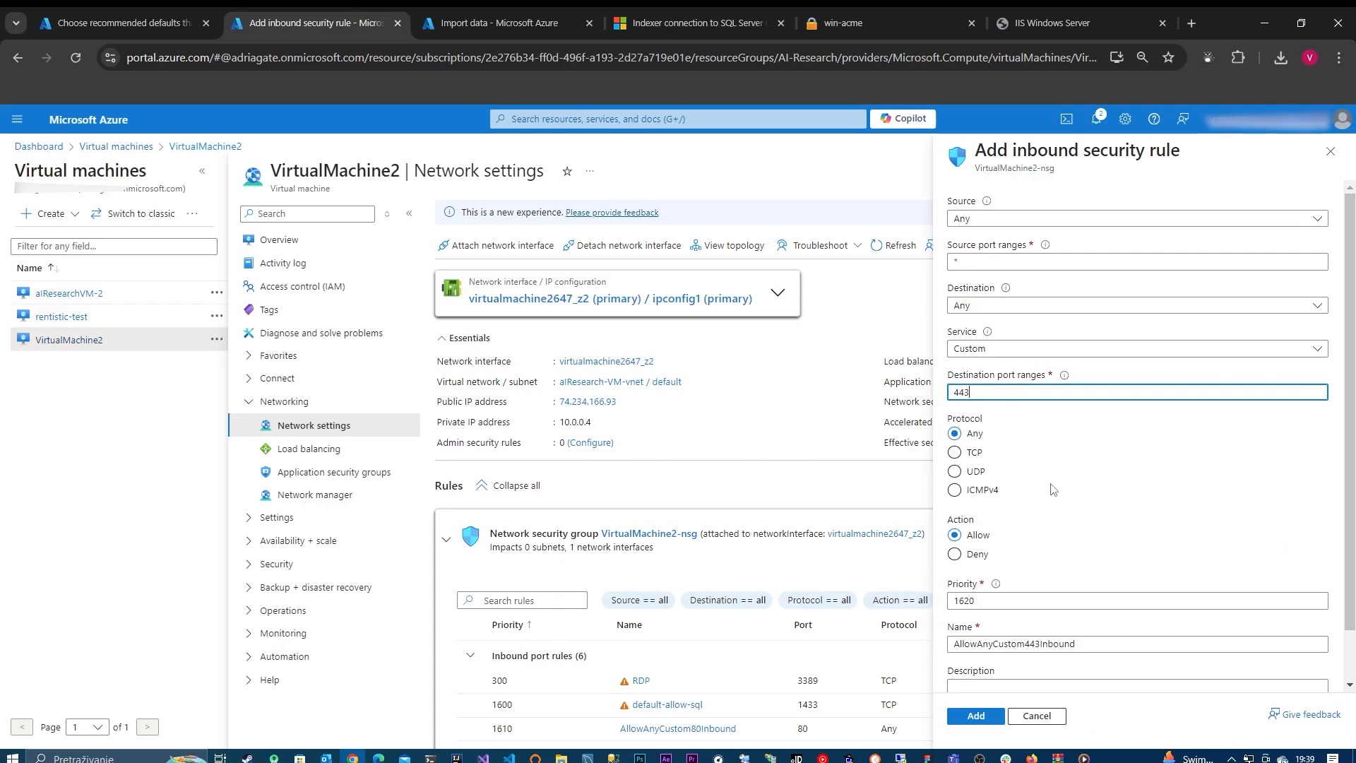
pyautogui.click(982, 717)
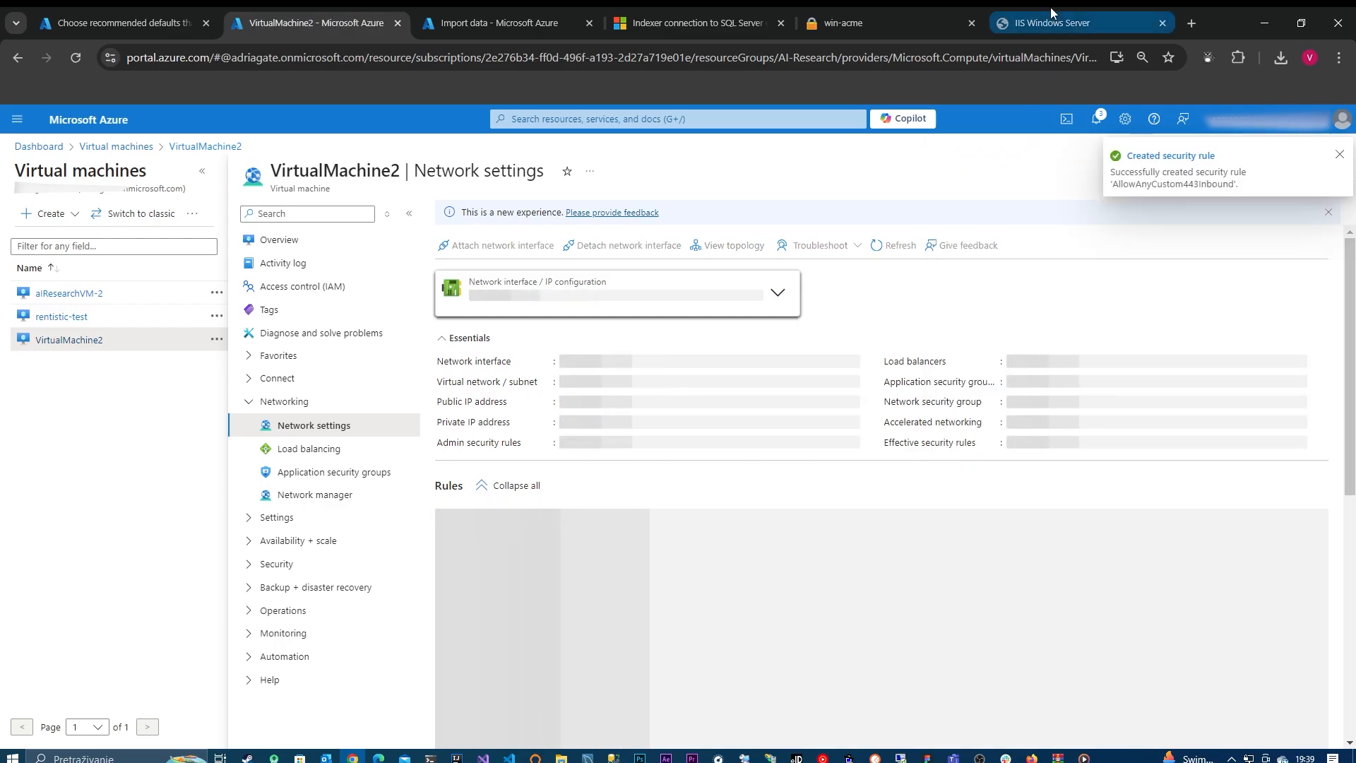
# Step: Return to the virtual machine's remote session and decline retrying the certificate creation in win-acme
pyautogui.click(900, 757)
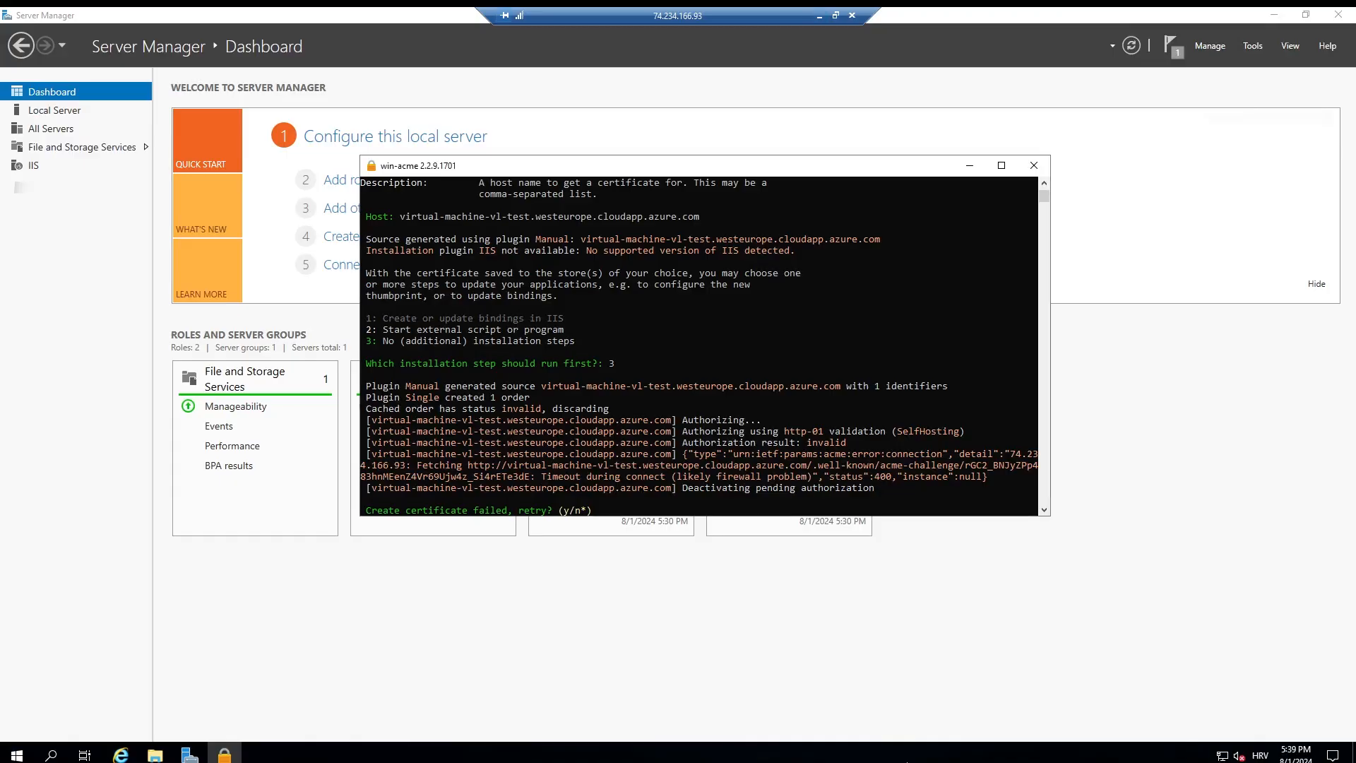
pyautogui.click(747, 442)
pyautogui.press('Return')
pyautogui.press('Return')
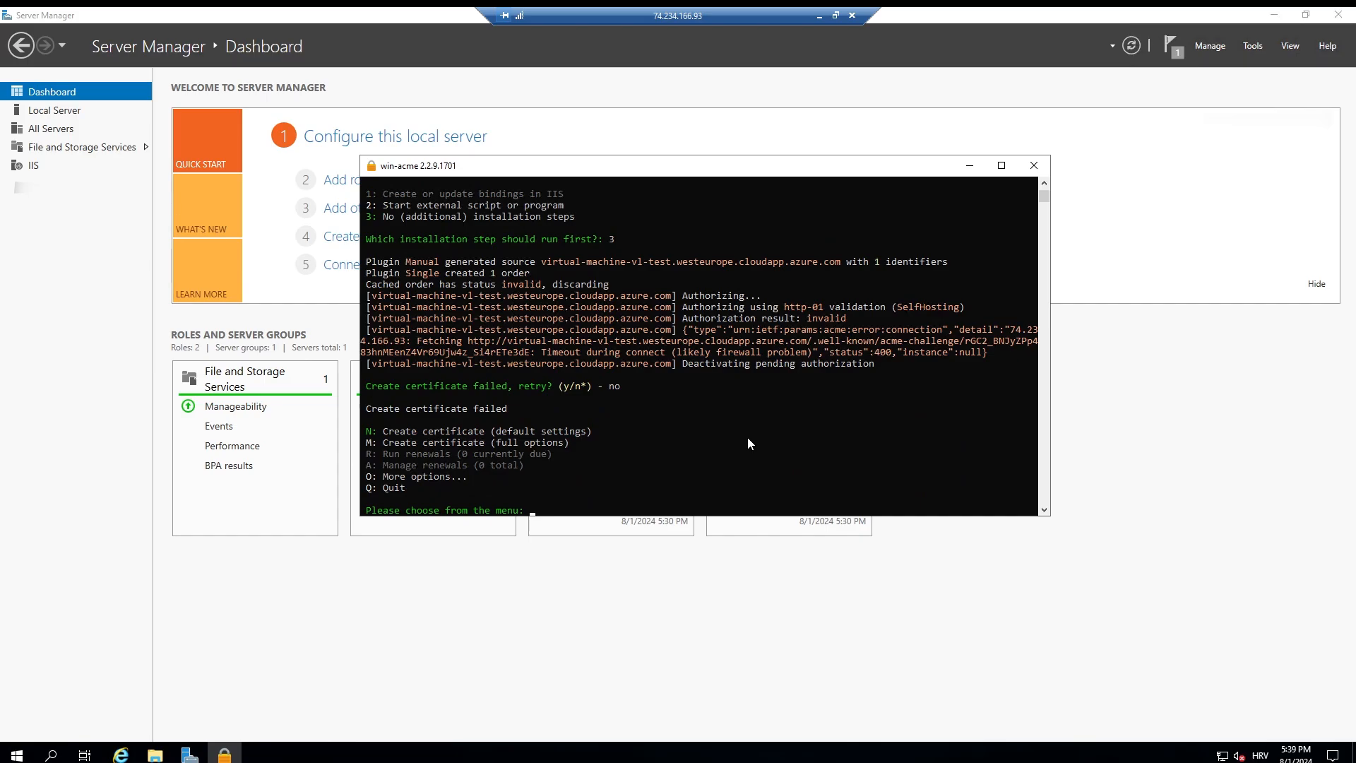
# Step: Try to create a certificate with default settings in win-acme
pyautogui.write('n')
pyautogui.press('Return')
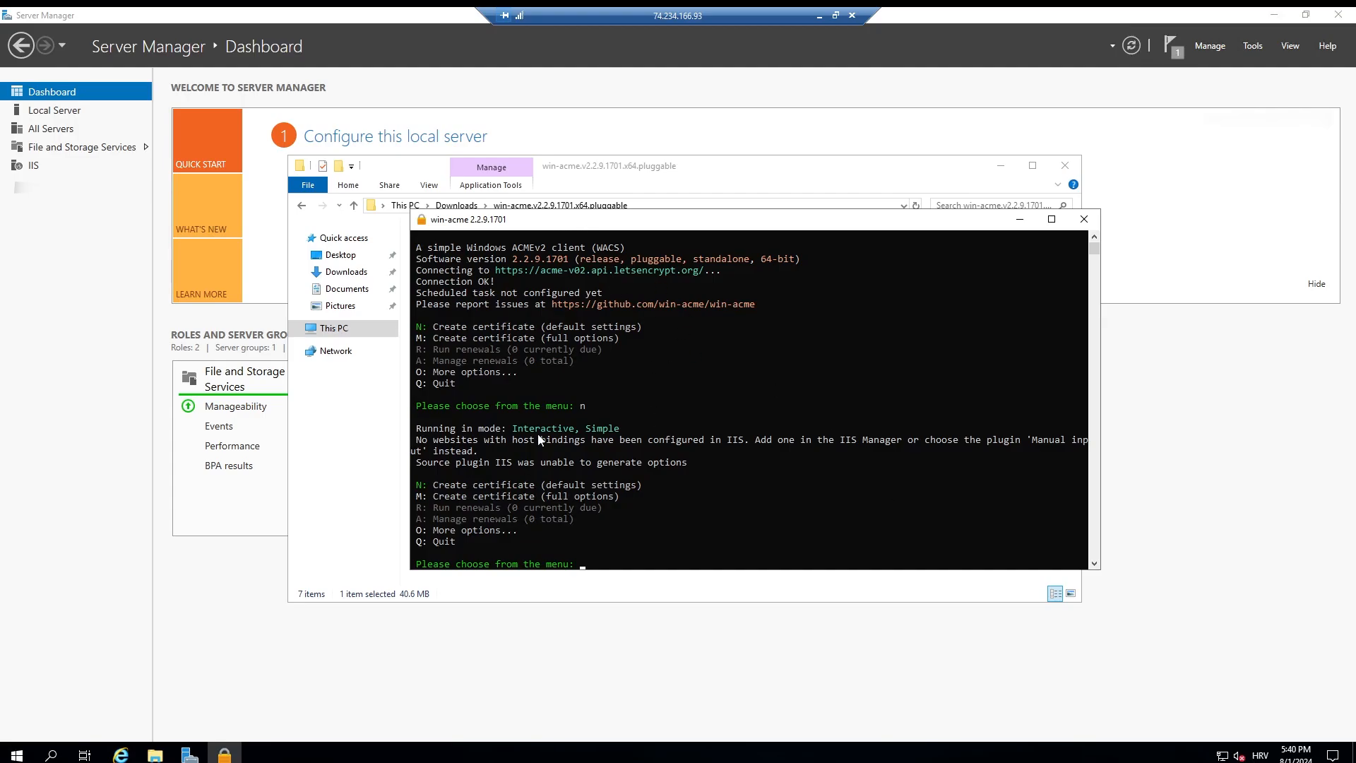
pyautogui.click(720, 478)
pyautogui.write('n')
pyautogui.press('Return')
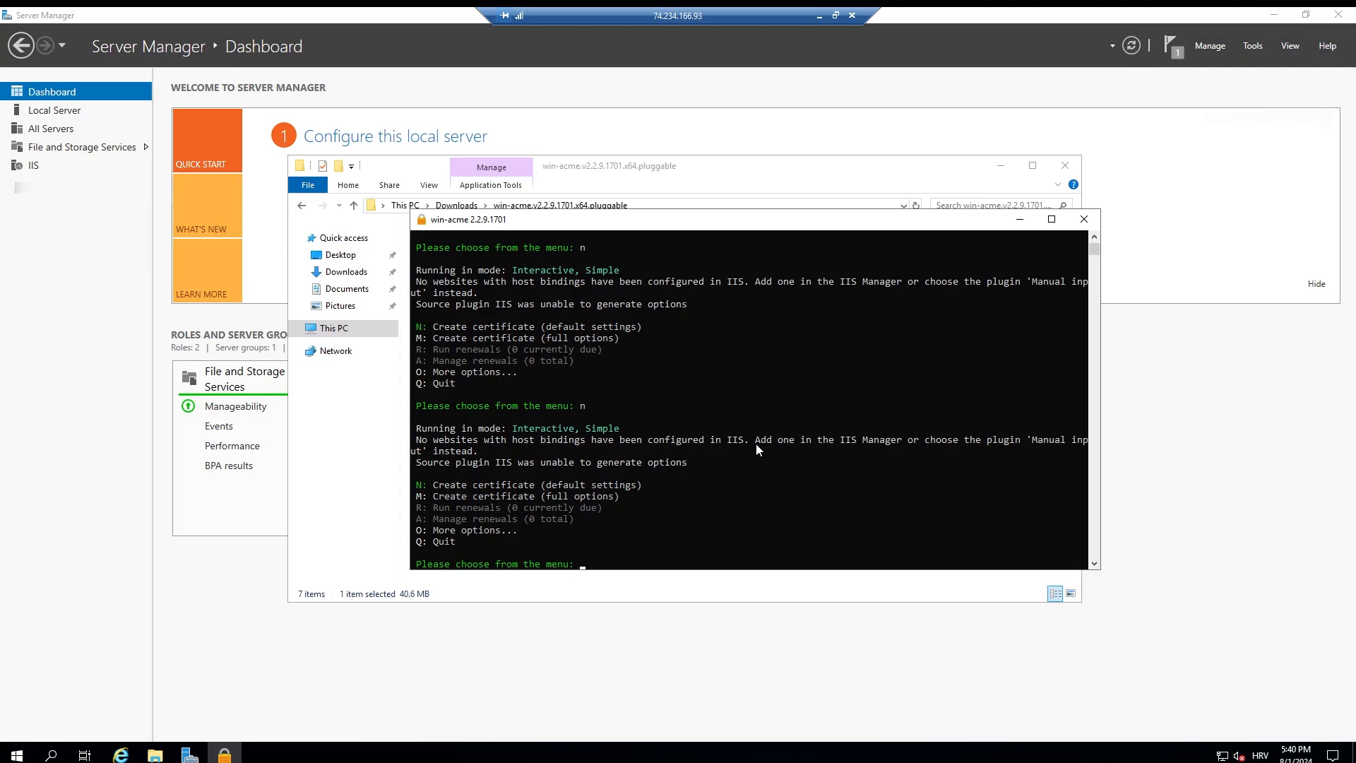
# Step: Open Internet Information Services (IIS) Manager on the virtual machine and select Default Web Site under VirtualMachine2
pyautogui.click(17, 754)
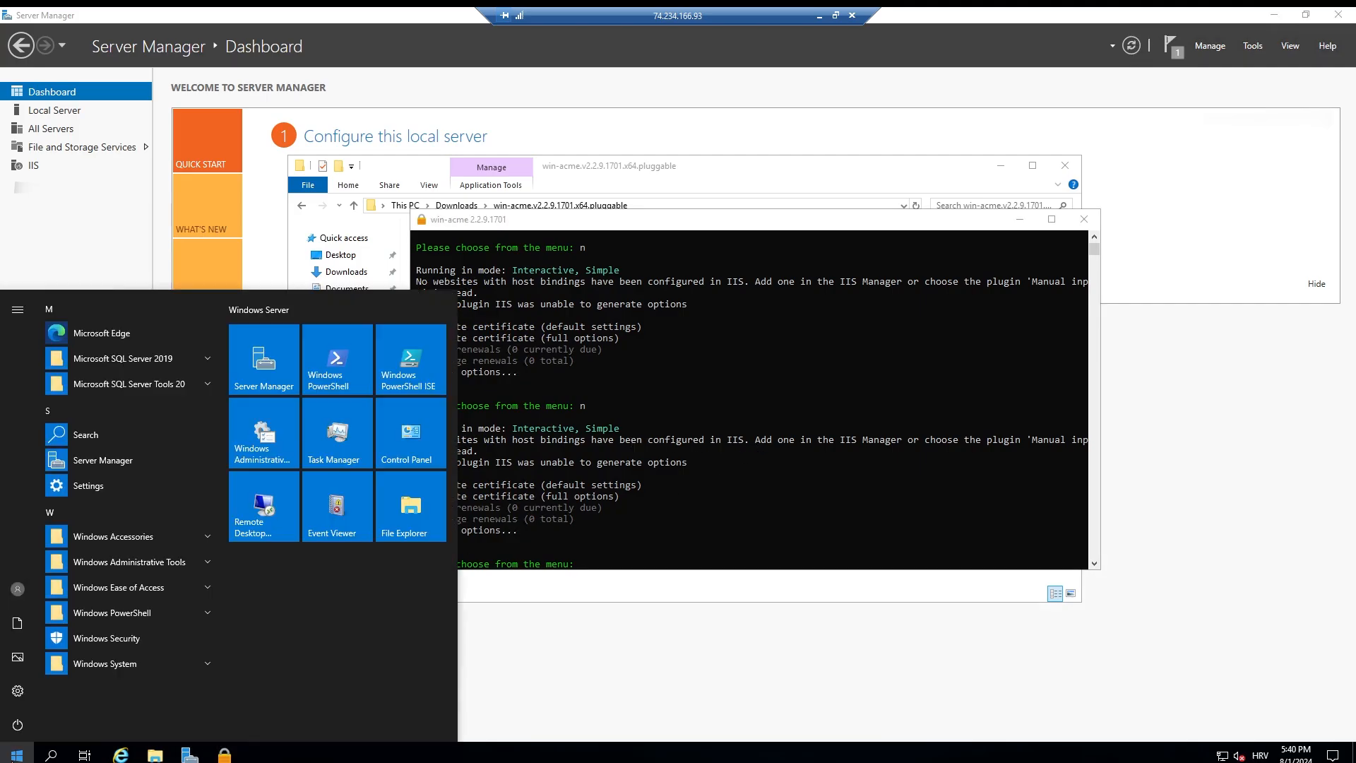
pyautogui.write('is')
pyautogui.press('BackSpace')
pyautogui.press('BackSpace')
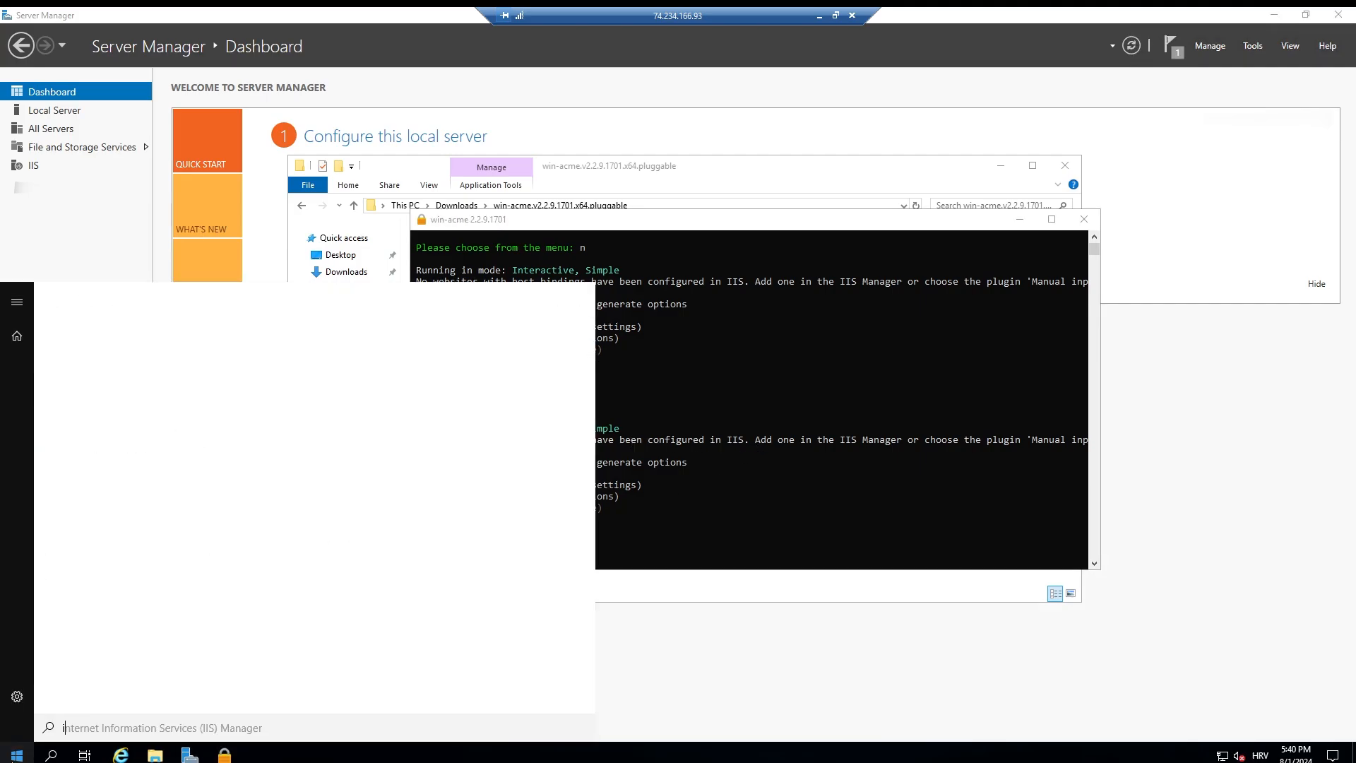
pyautogui.write('iis')
pyautogui.press('Return')
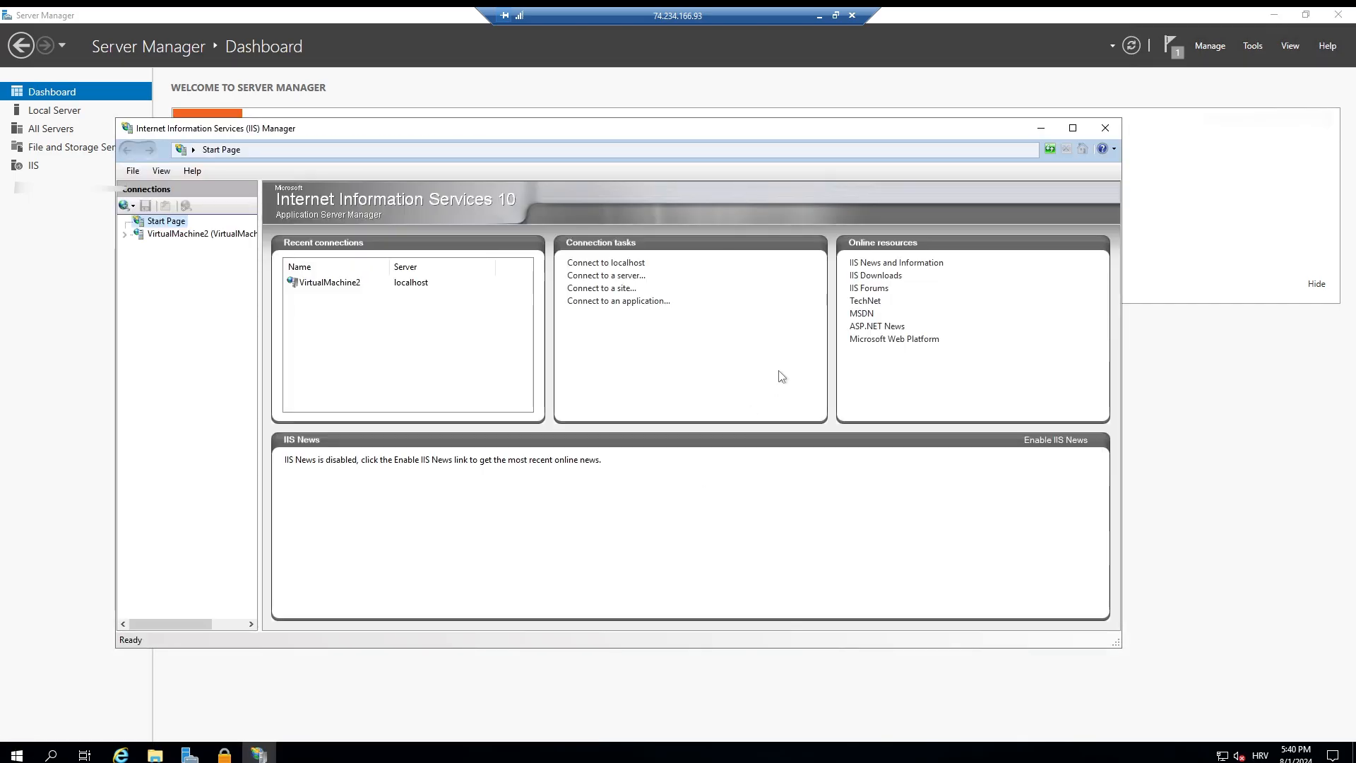
pyautogui.click(157, 234)
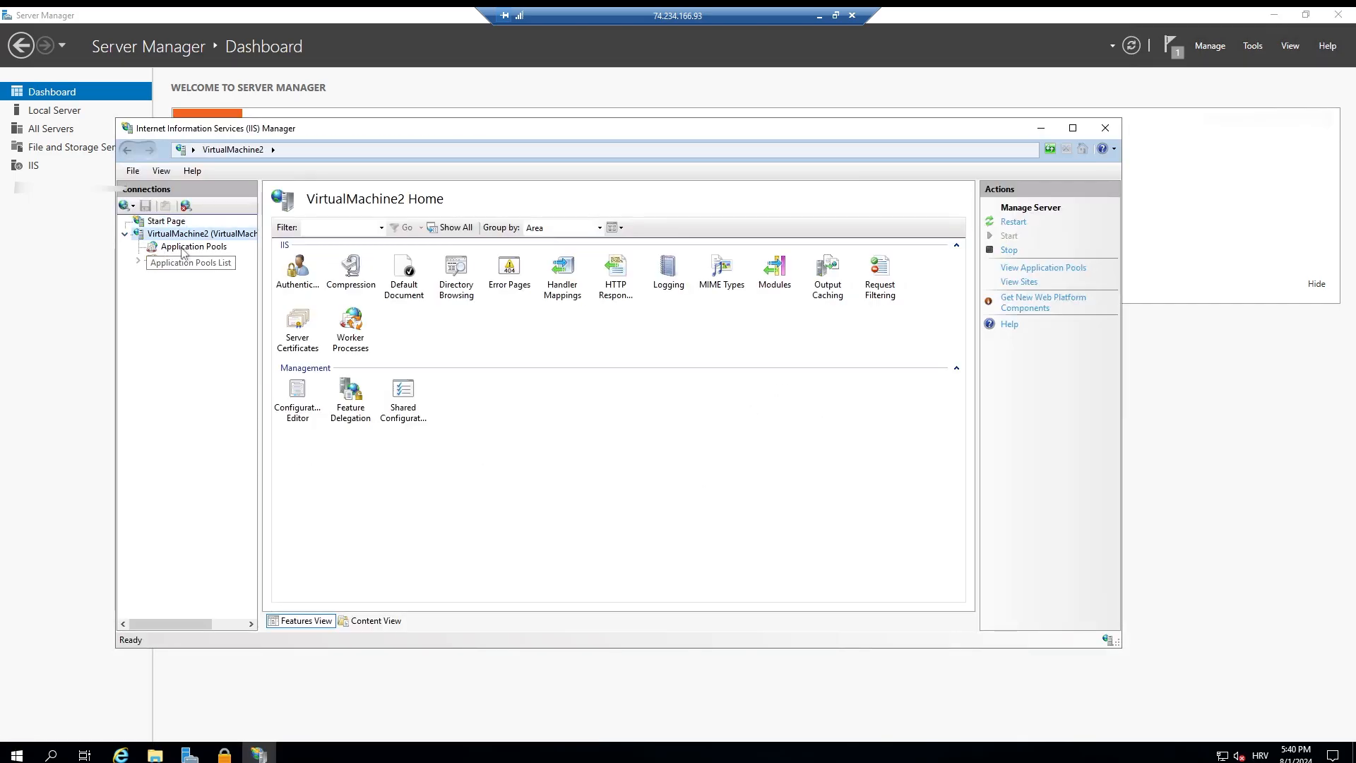
pyautogui.click(185, 246)
pyautogui.click(200, 272)
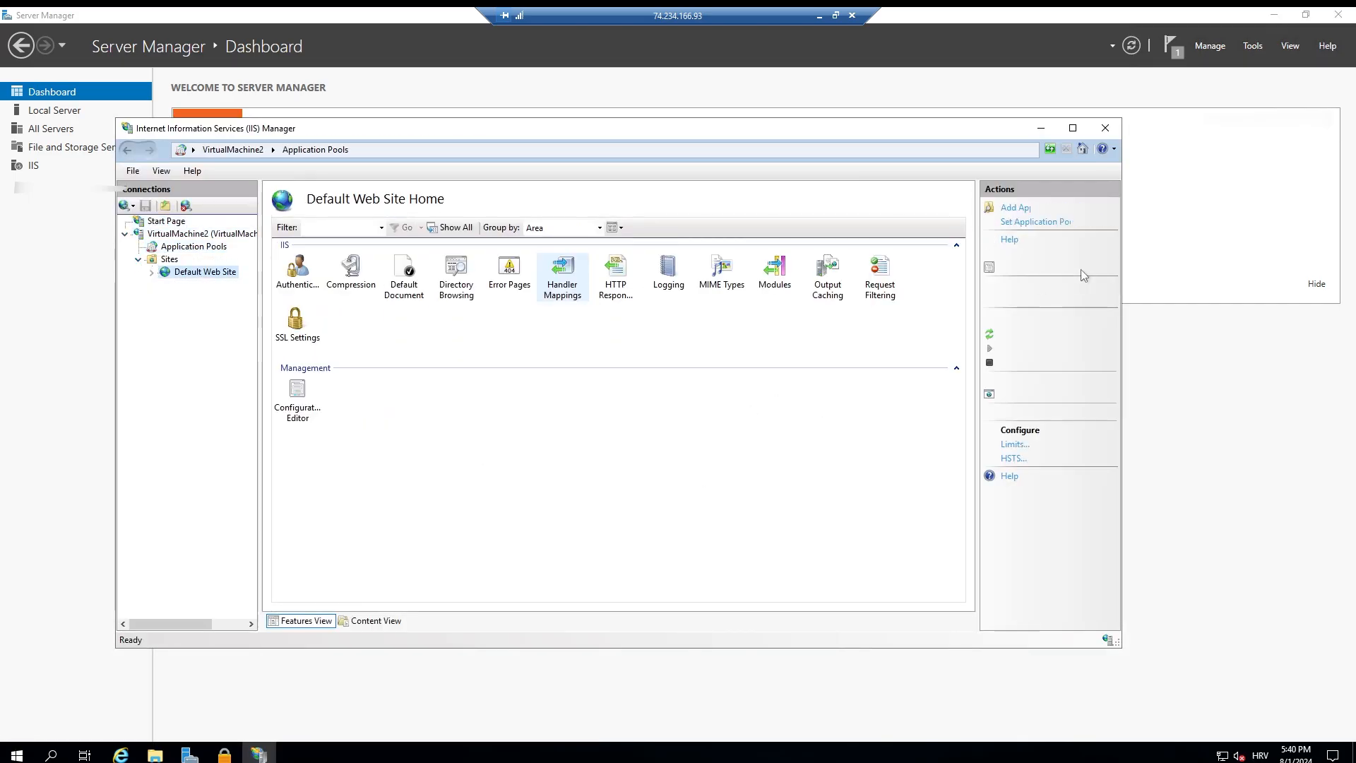
# Step: Add an http site binding on port 80 to Default Web Site with the VM's DNS name virtual-machine-vl-test.westeurope.cloudapp.azure.com as host name
pyautogui.click(1019, 253)
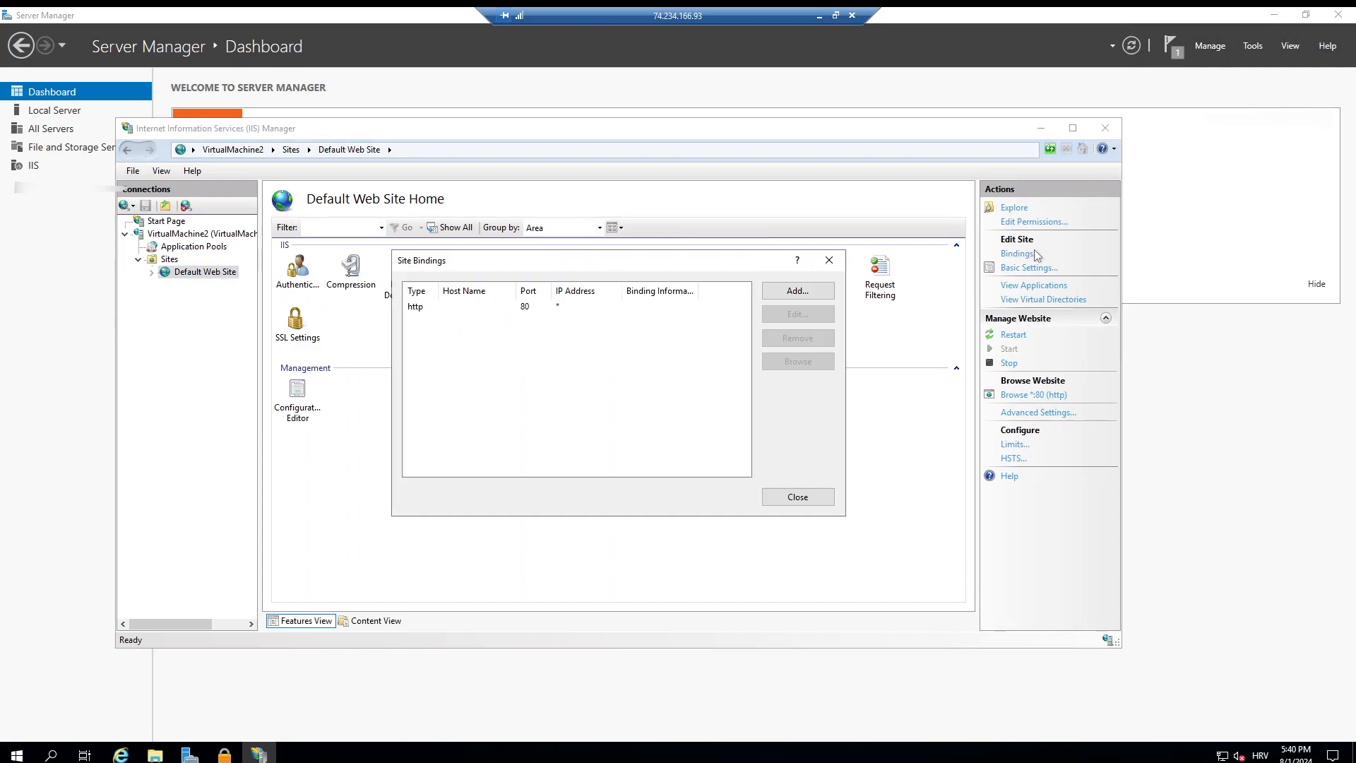
pyautogui.click(803, 290)
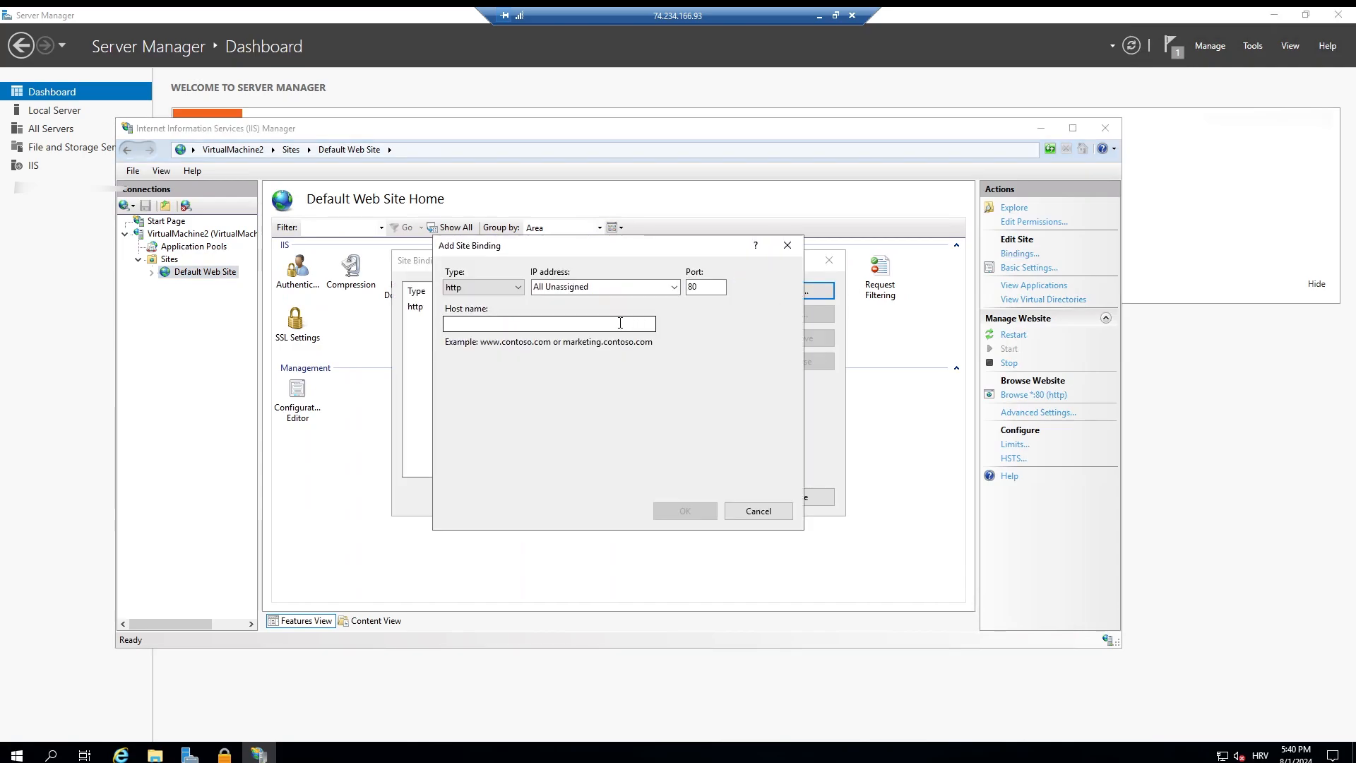
pyautogui.click(819, 15)
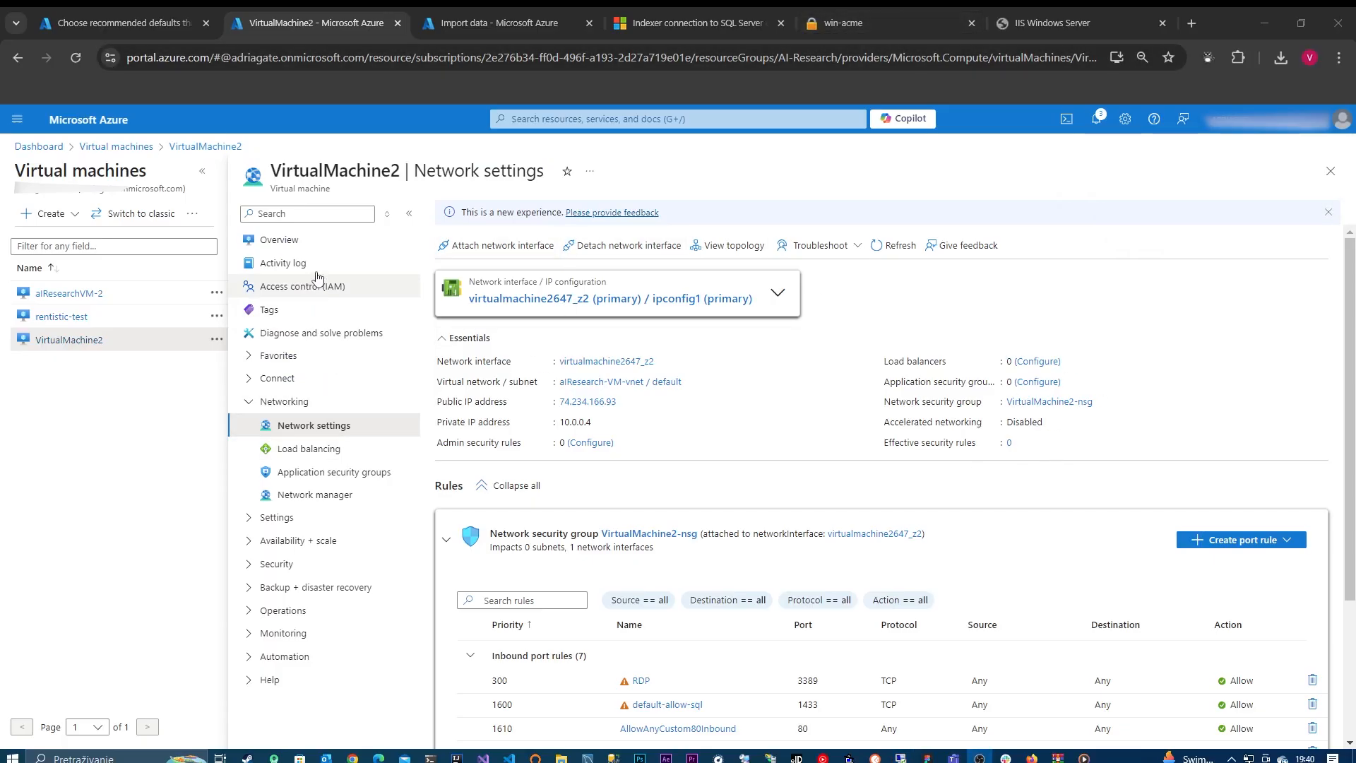
pyautogui.click(315, 241)
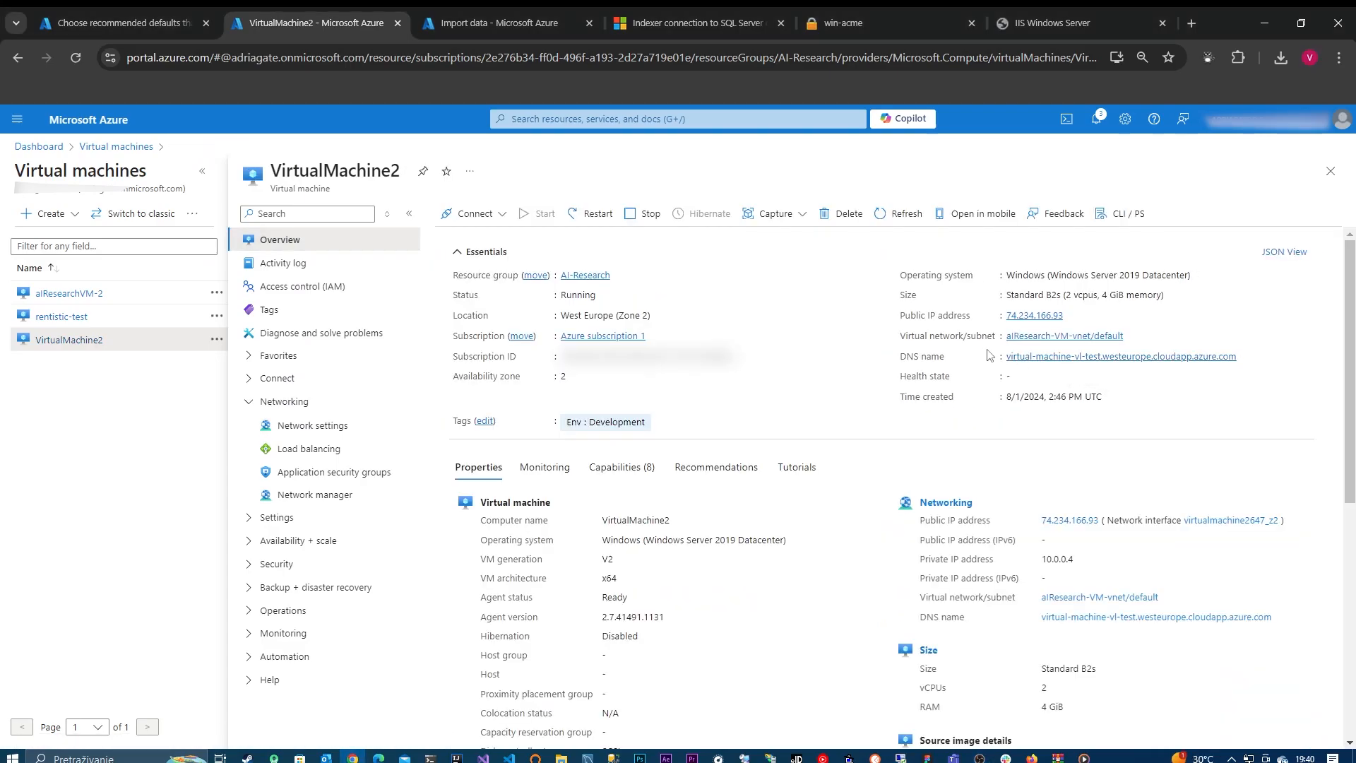
pyautogui.click(1245, 357)
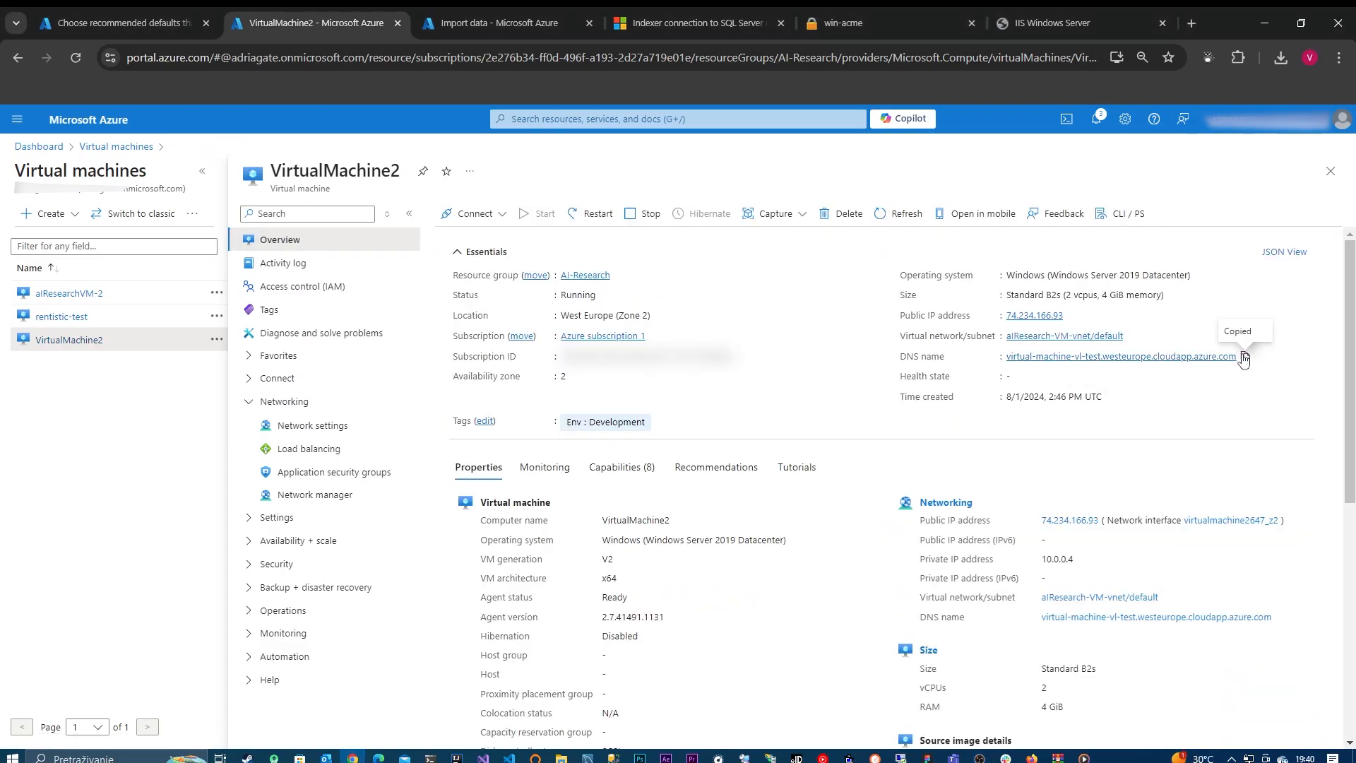
pyautogui.click(901, 757)
pyautogui.hotkey('ctrl', 'v')
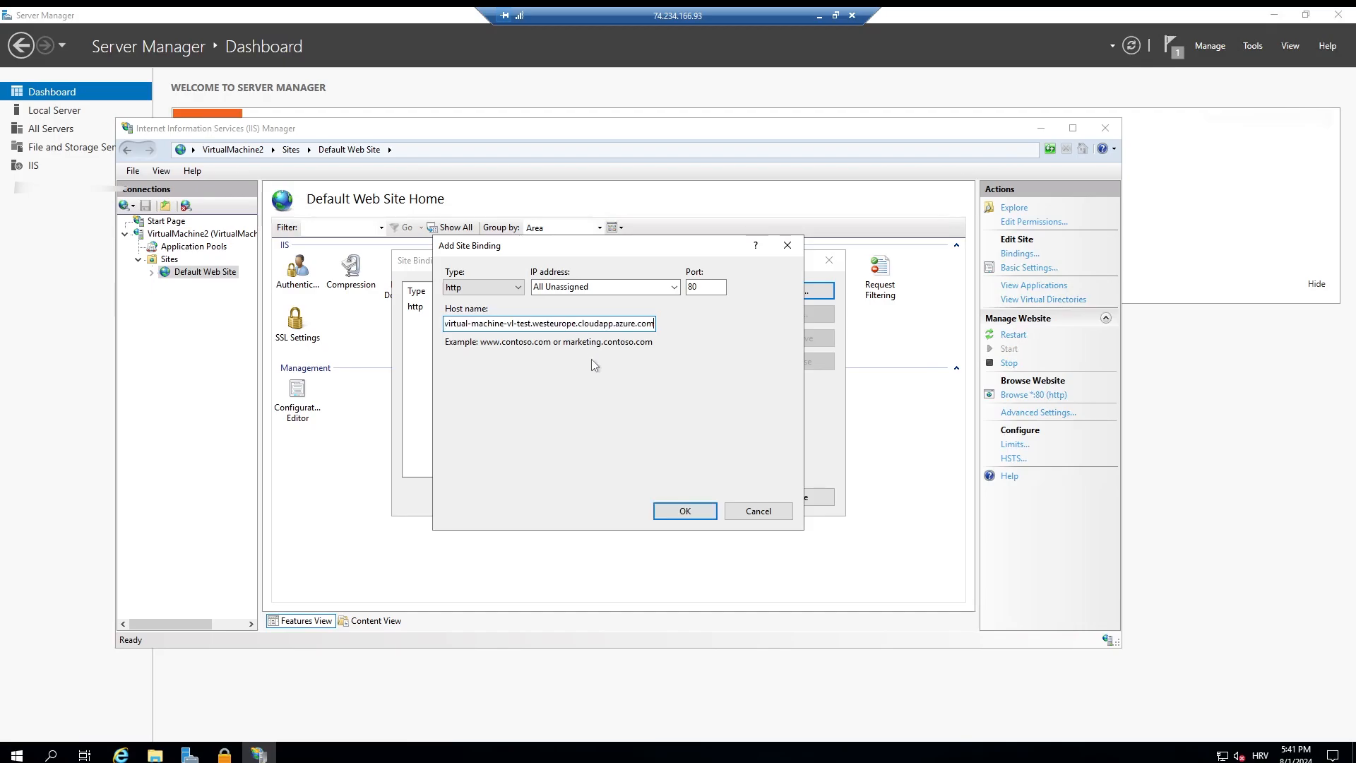
pyautogui.click(684, 510)
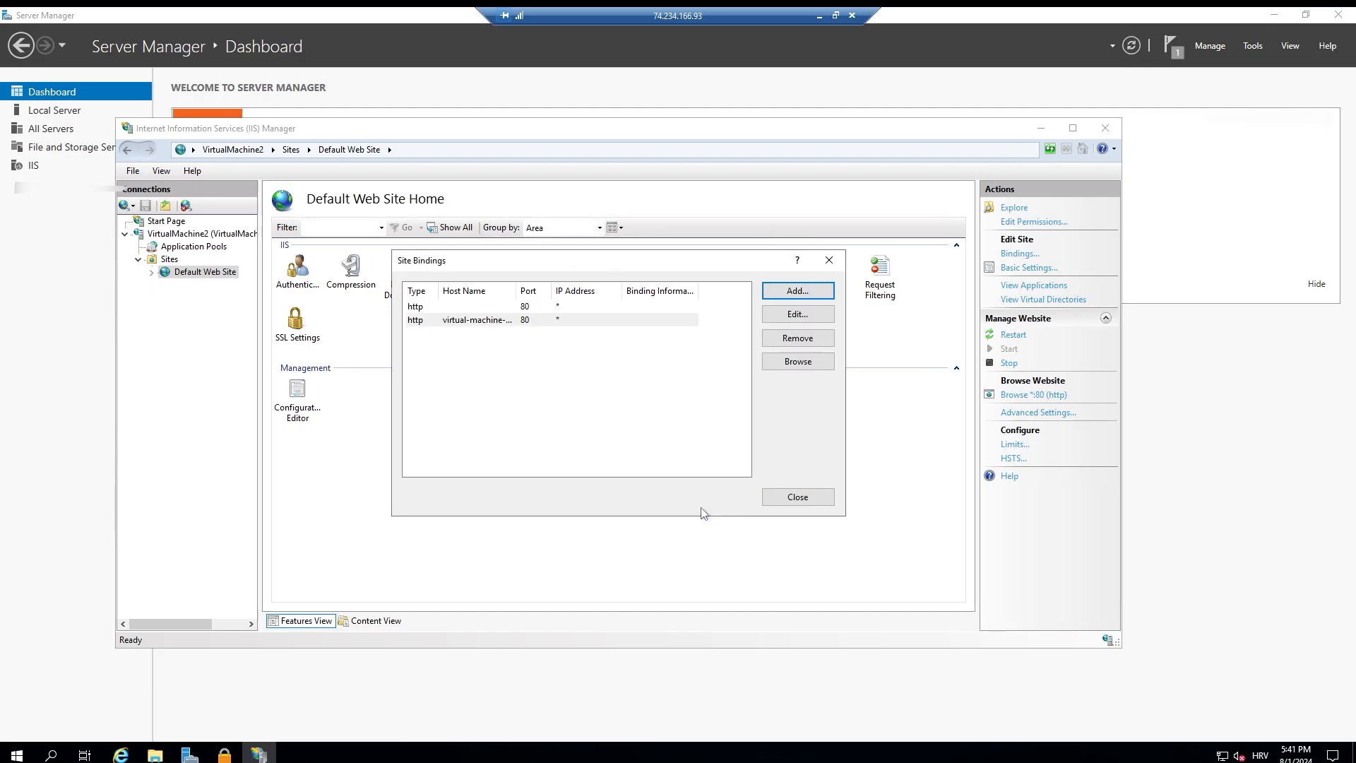
pyautogui.click(797, 497)
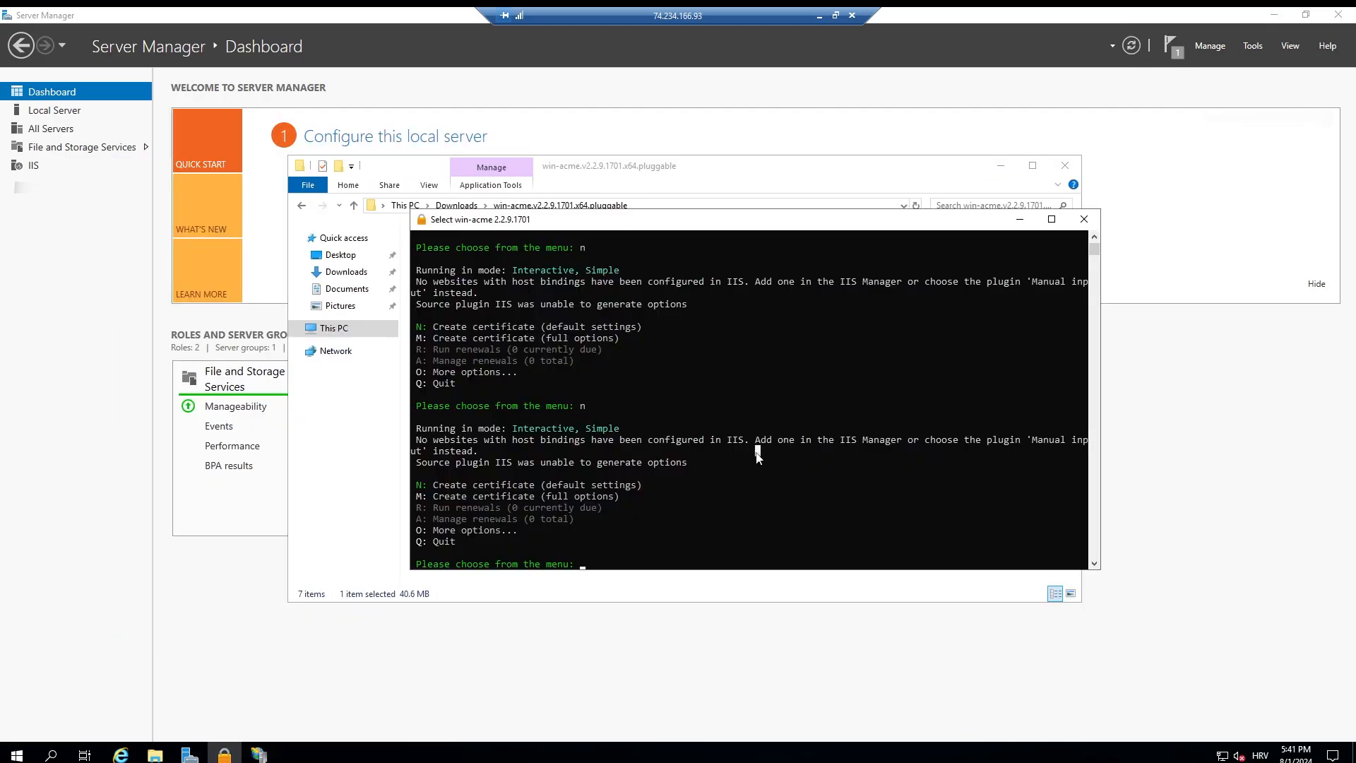
# Step: Create a default-settings certificate in win-acme for site 1, Default Web Site, picking all bindings and confirming the selection
pyautogui.write('n')
pyautogui.press('Return')
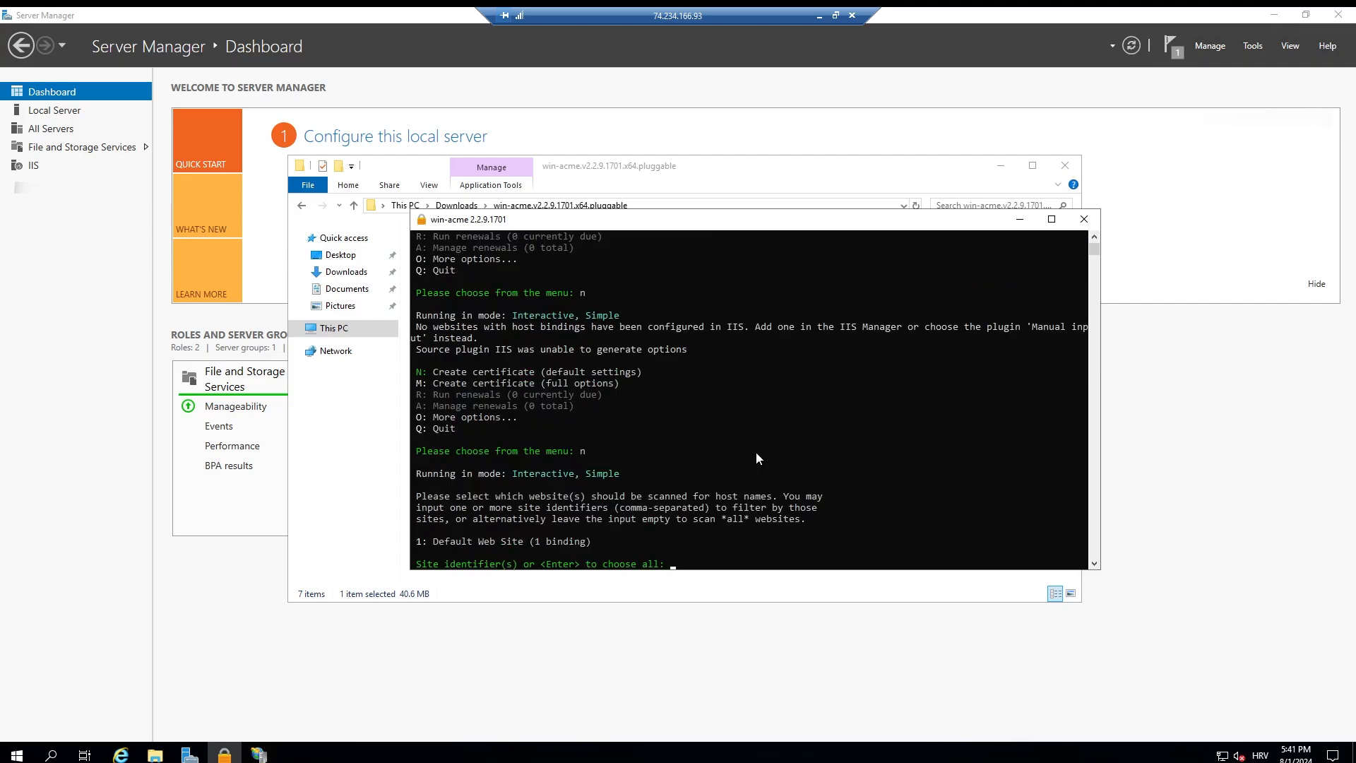
pyautogui.write('1')
pyautogui.press('Return')
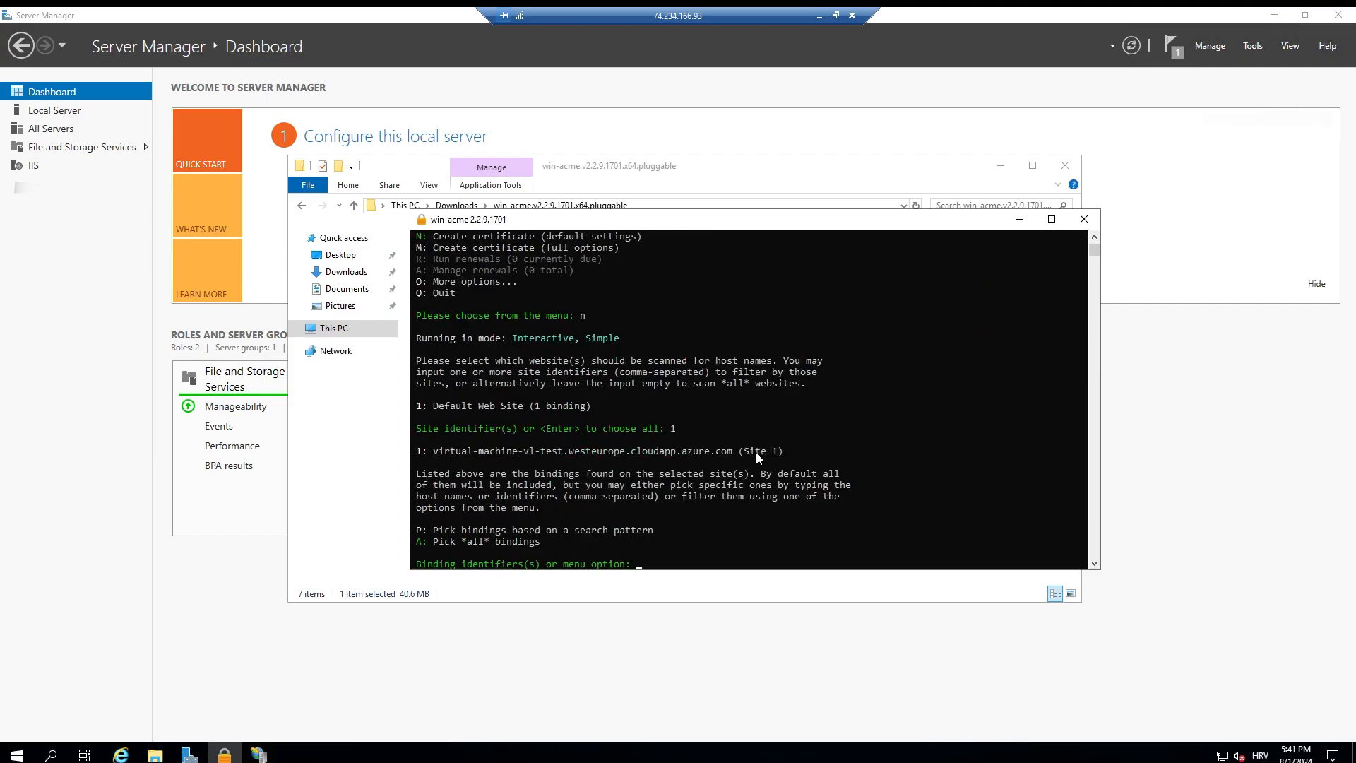
pyautogui.press('capslock')
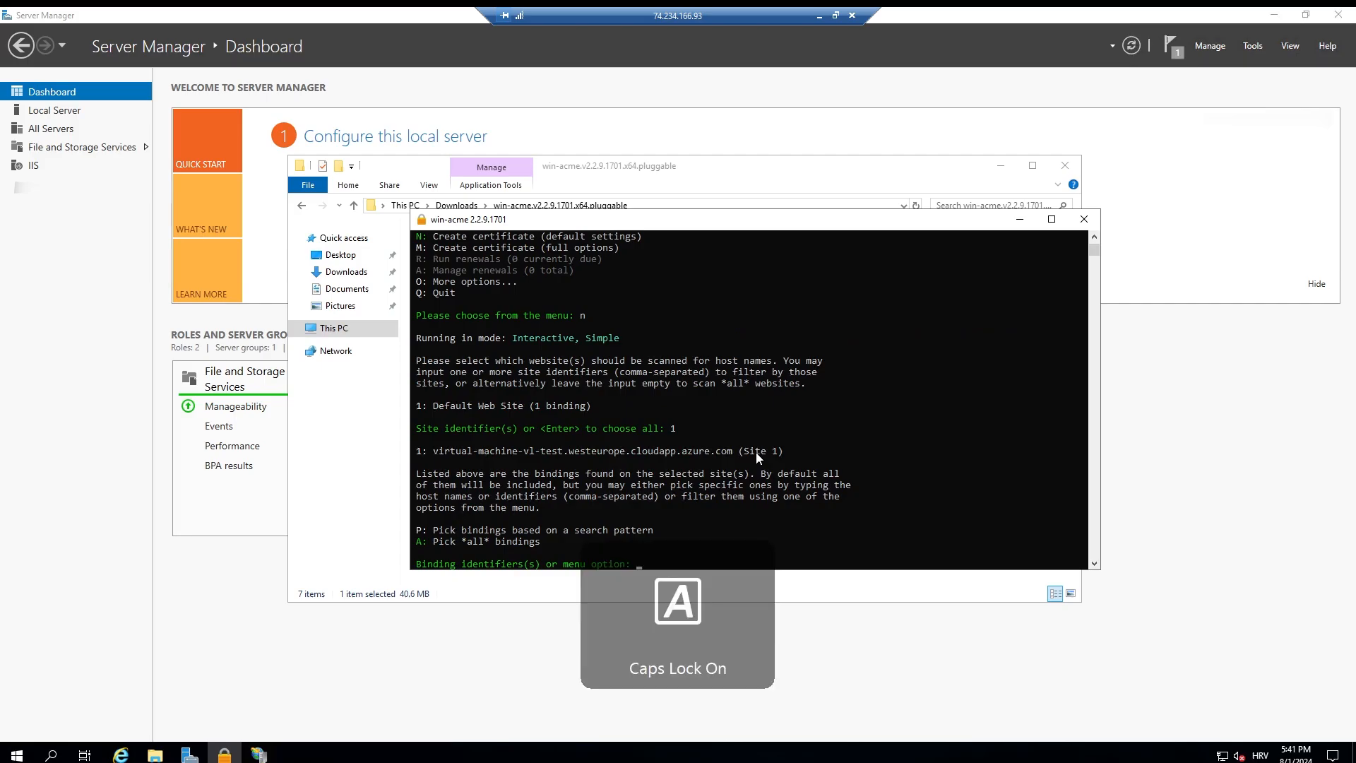
pyautogui.write('A')
pyautogui.press('Return')
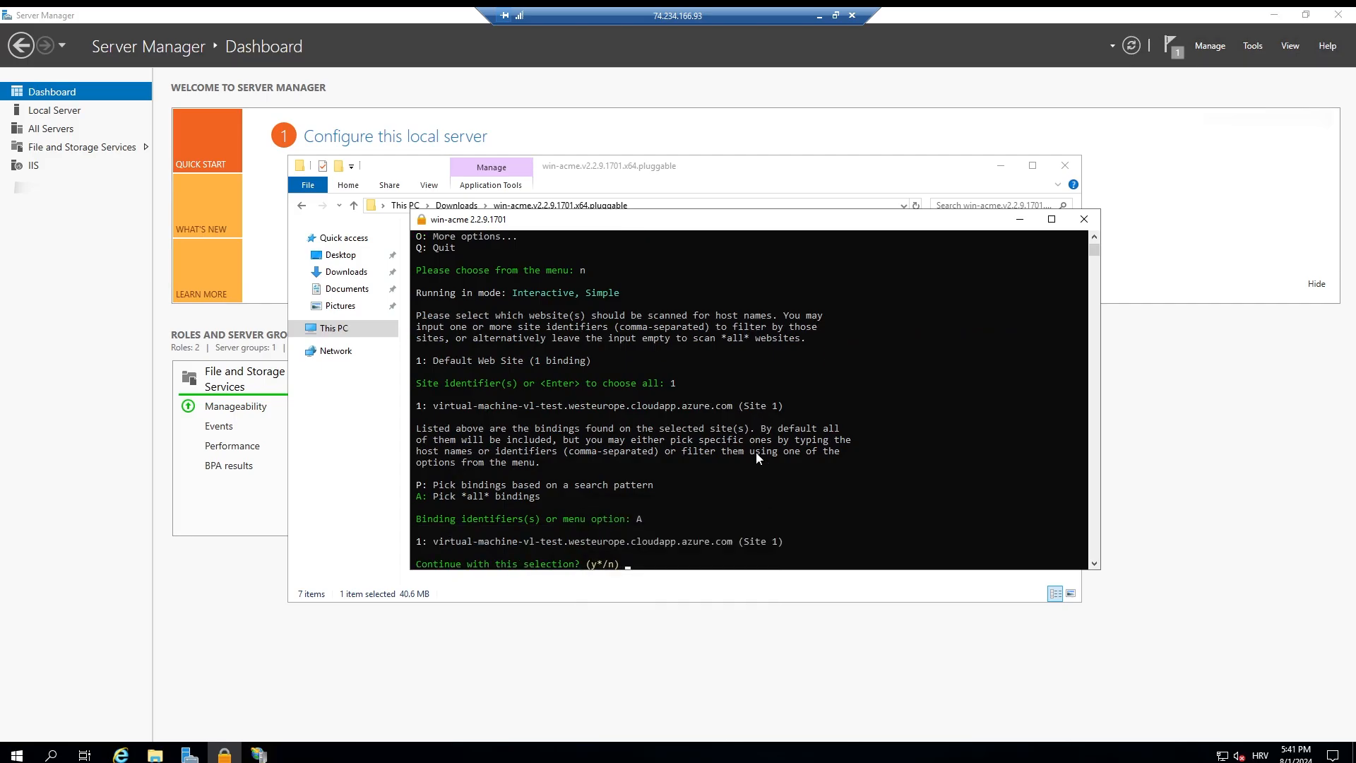
pyautogui.press('y')
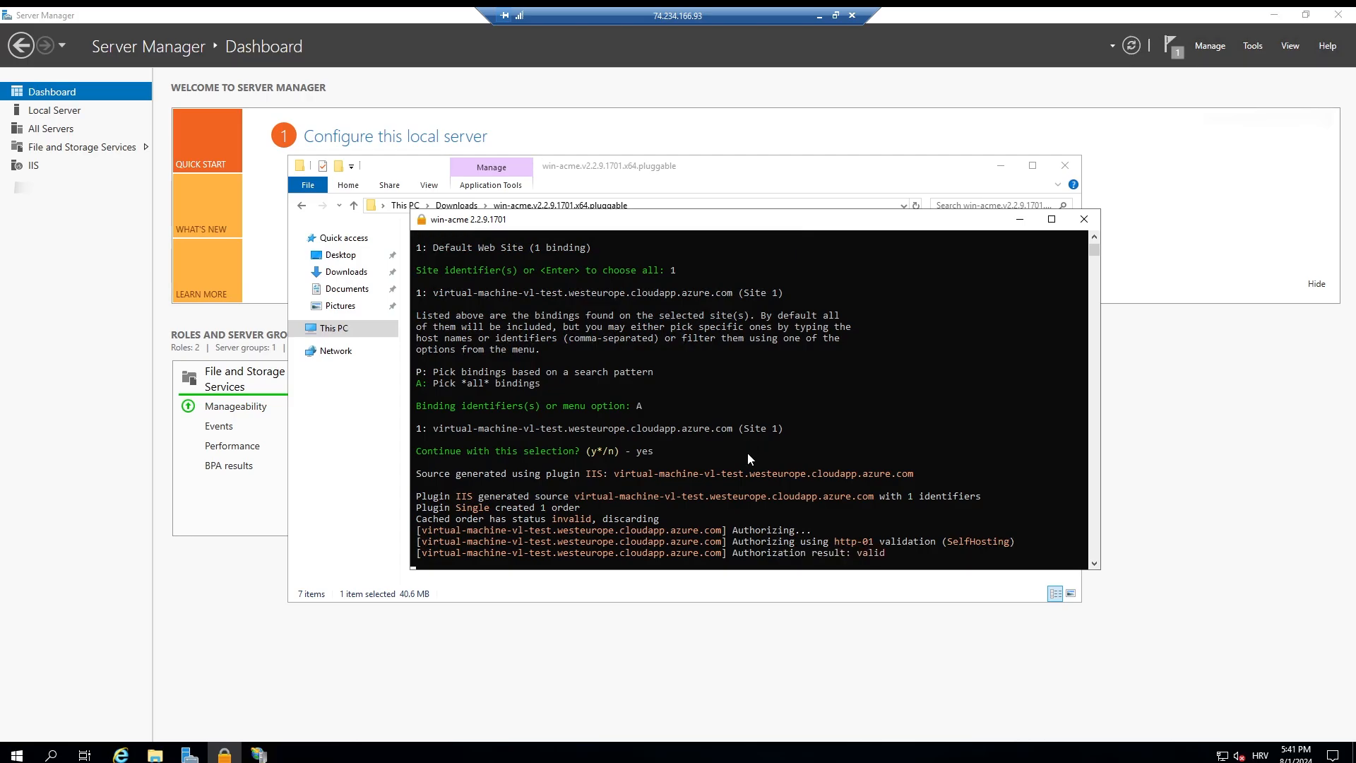
pyautogui.moveTo(669, 225); pyautogui.dragTo(667, 208)
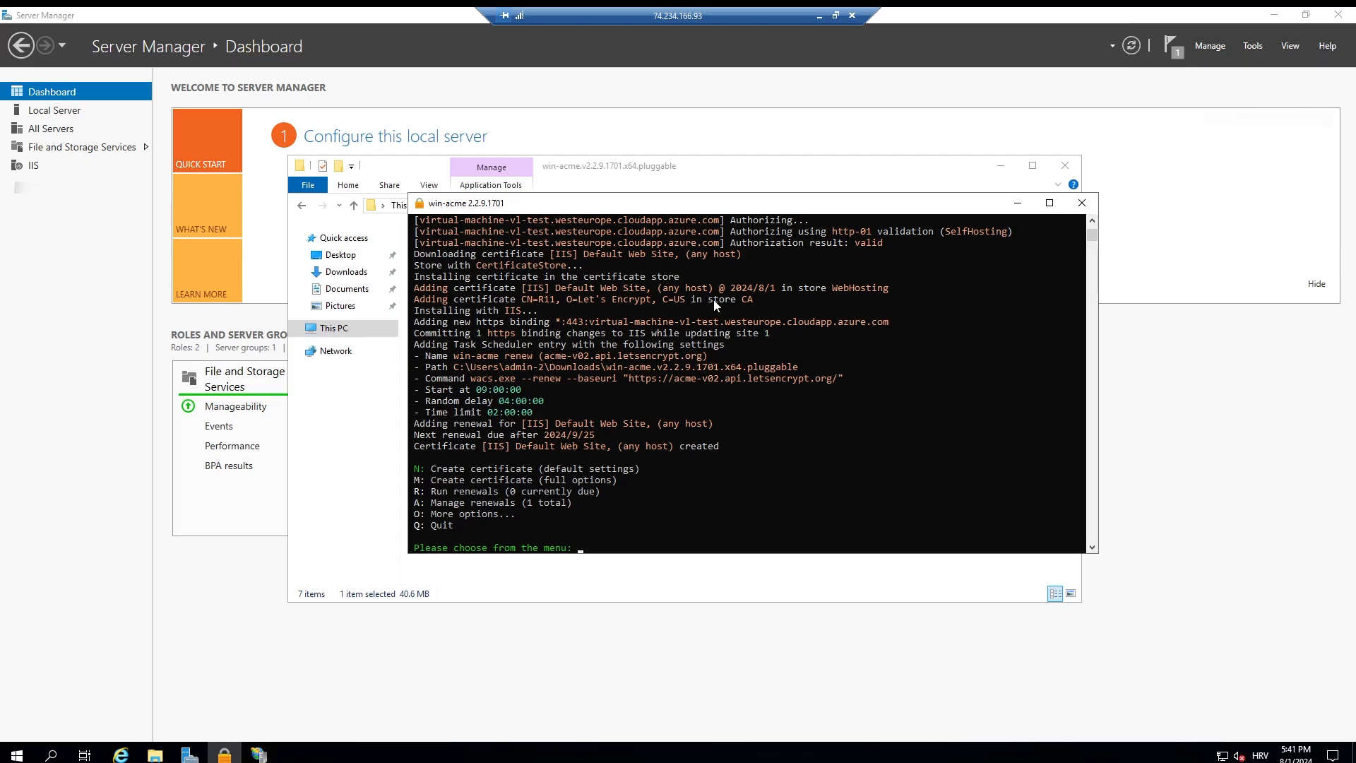
pyautogui.click(820, 17)
pyautogui.click(1015, 16)
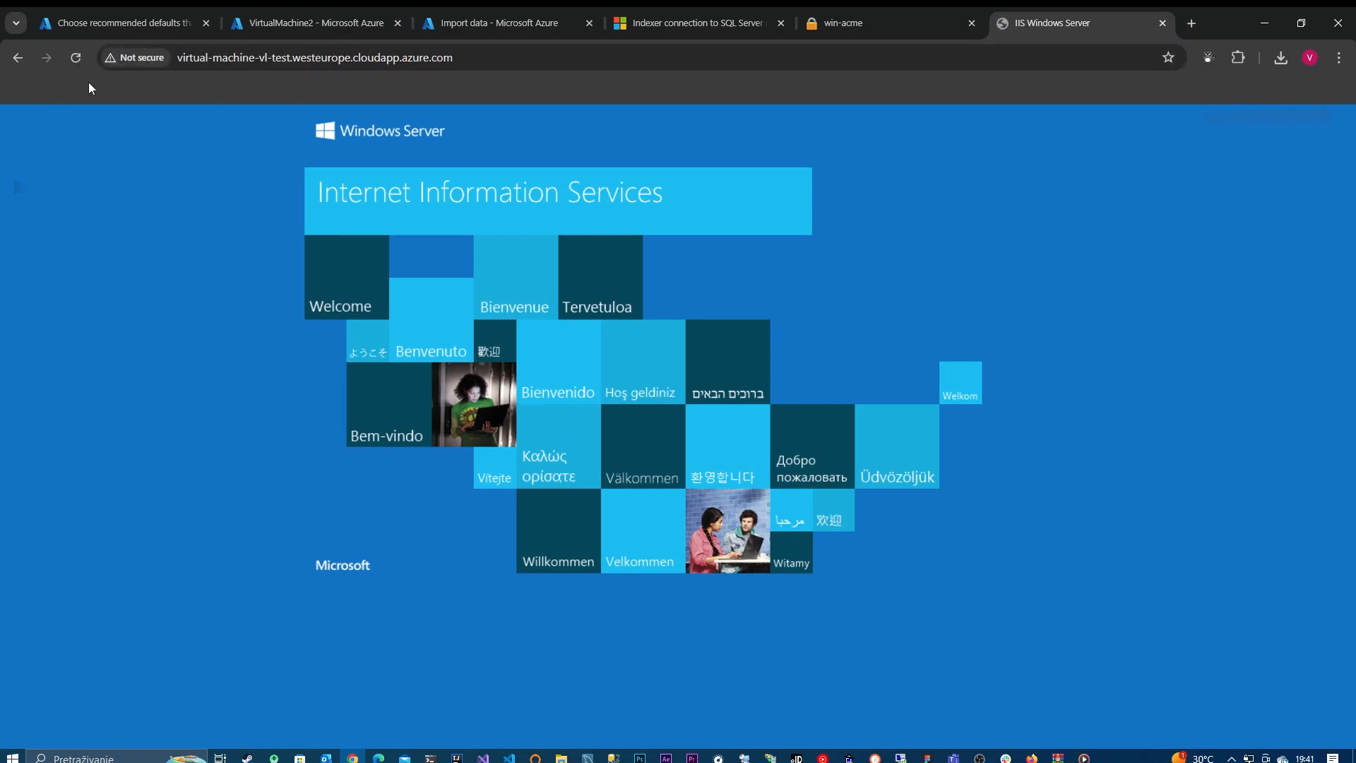
pyautogui.click(203, 63)
pyautogui.press('Home')
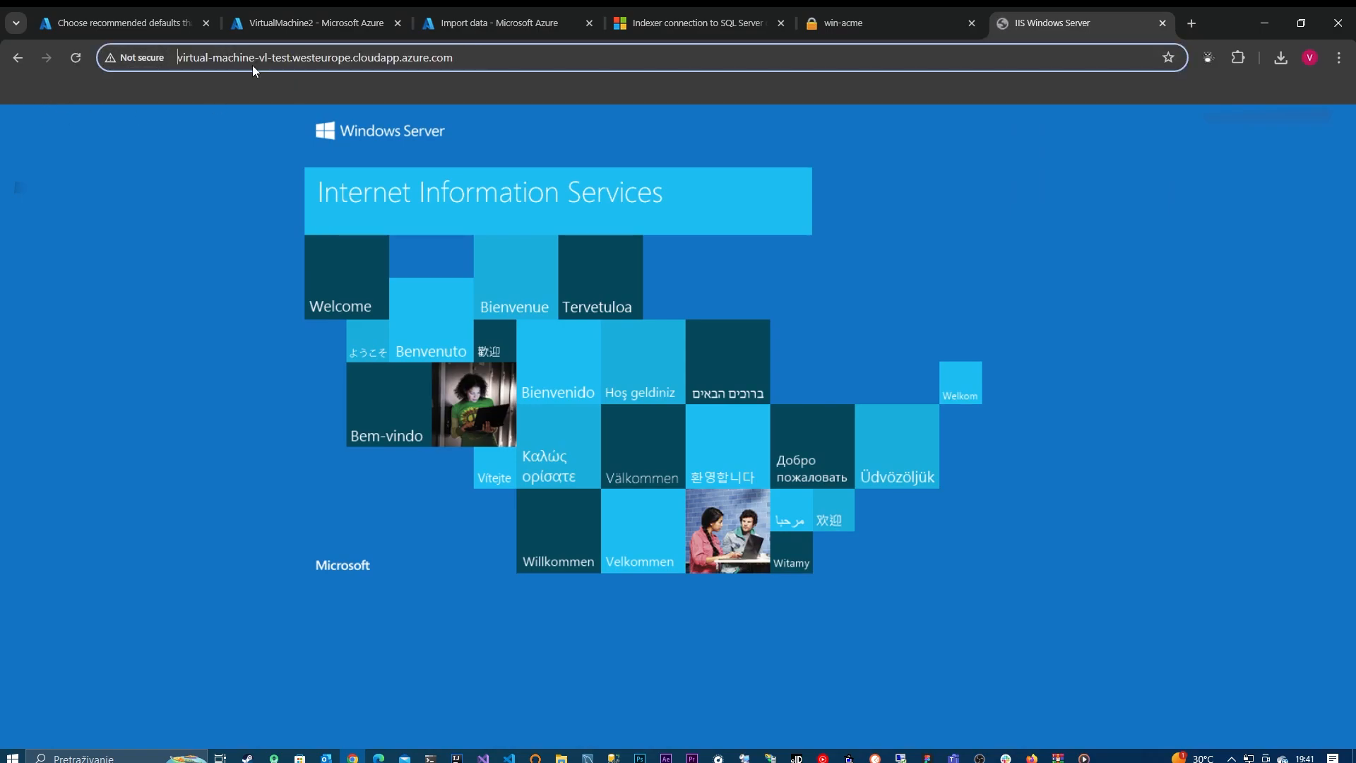
pyautogui.write('HT')
pyautogui.press('BackSpace')
pyautogui.press('BackSpace')
pyautogui.press('capslock')
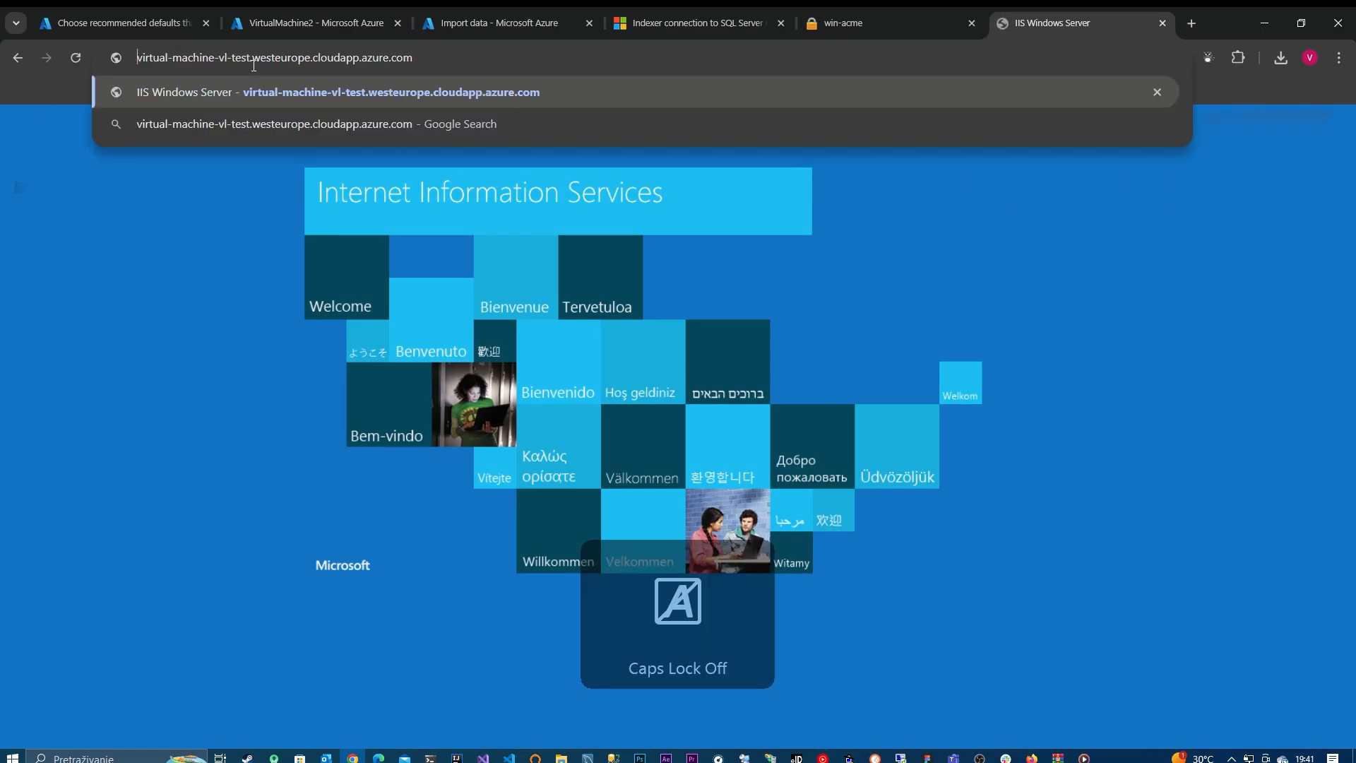
pyautogui.write('https')
pyautogui.write('://')
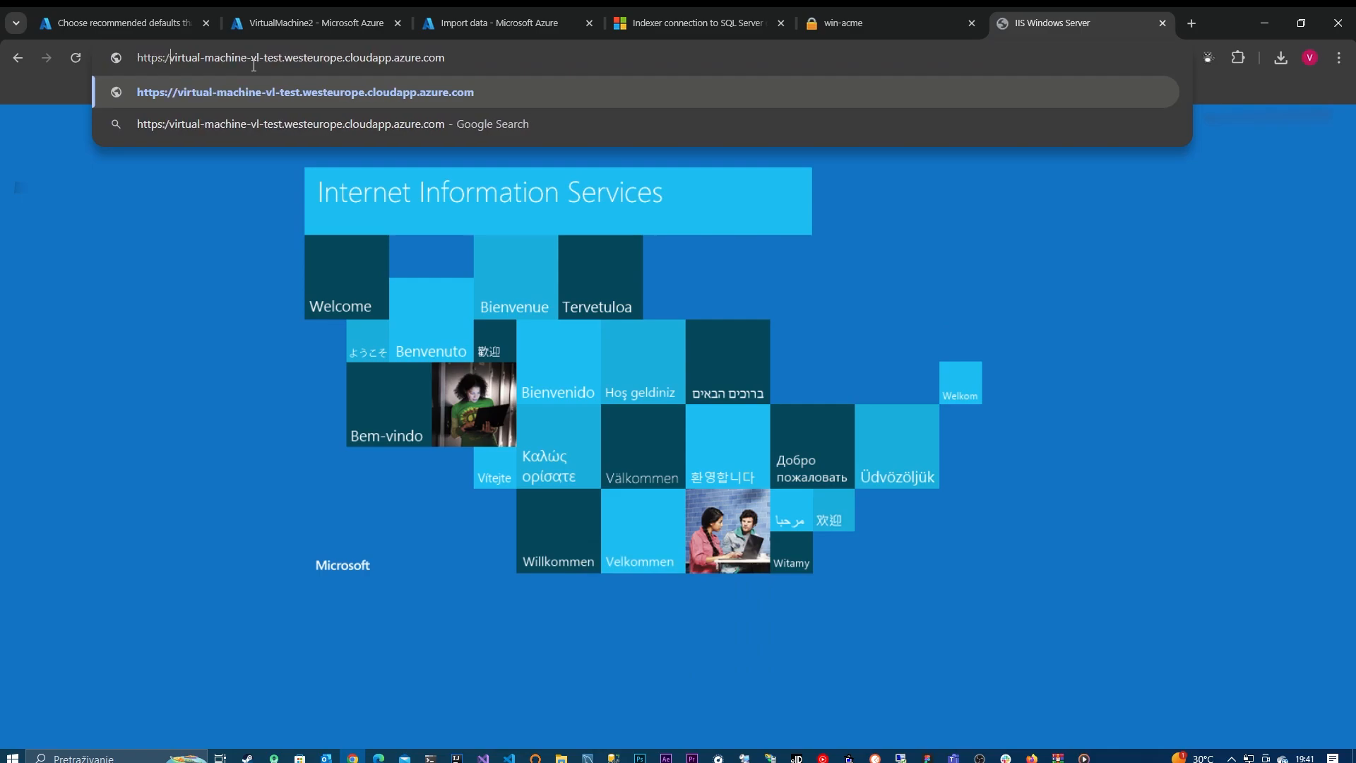
pyautogui.press('Return')
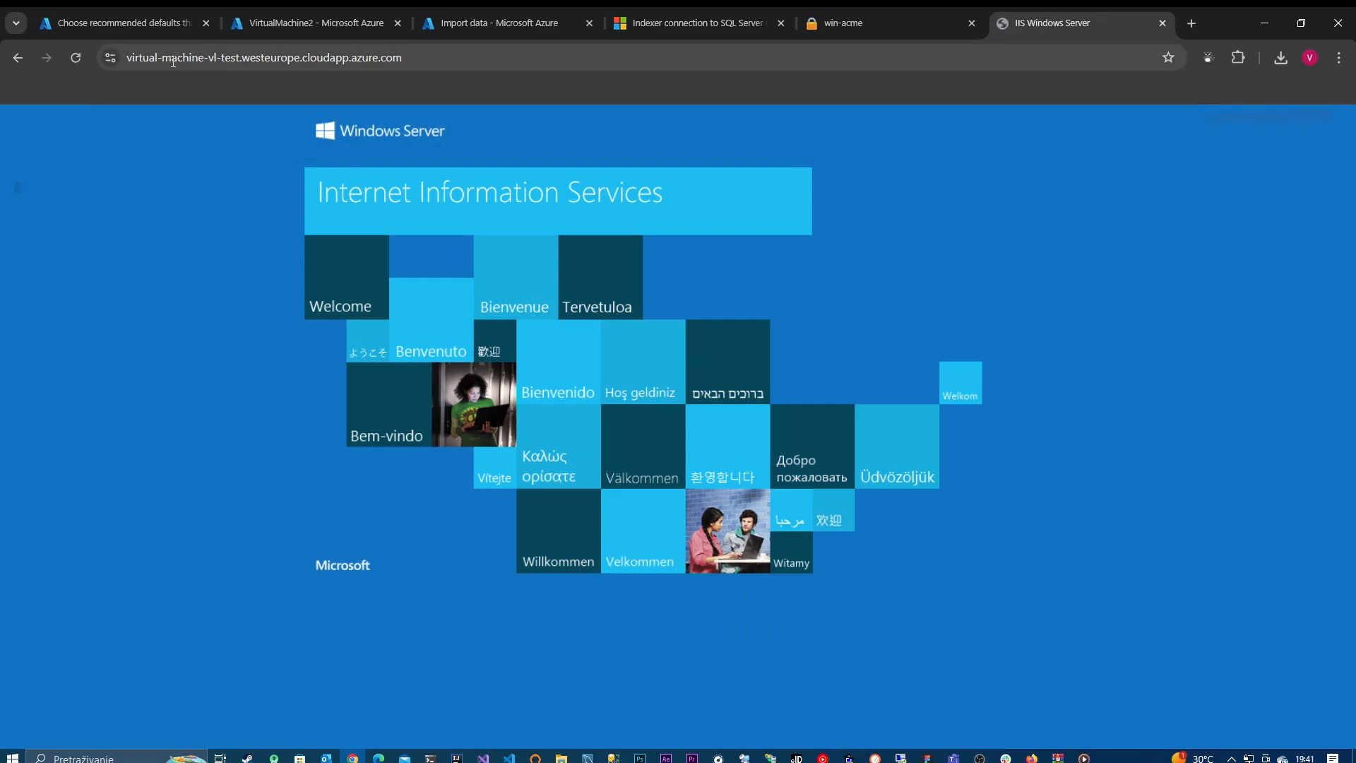
pyautogui.click(110, 57)
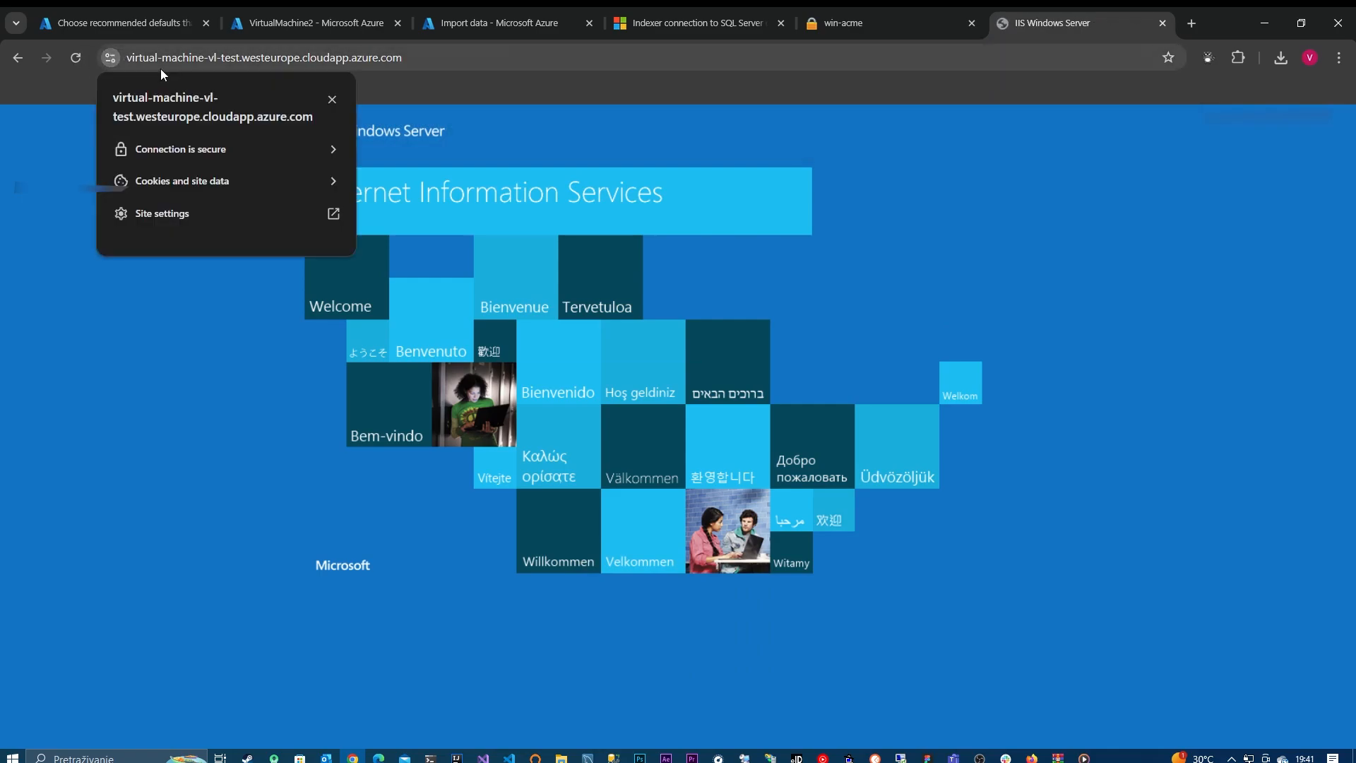
pyautogui.click(248, 151)
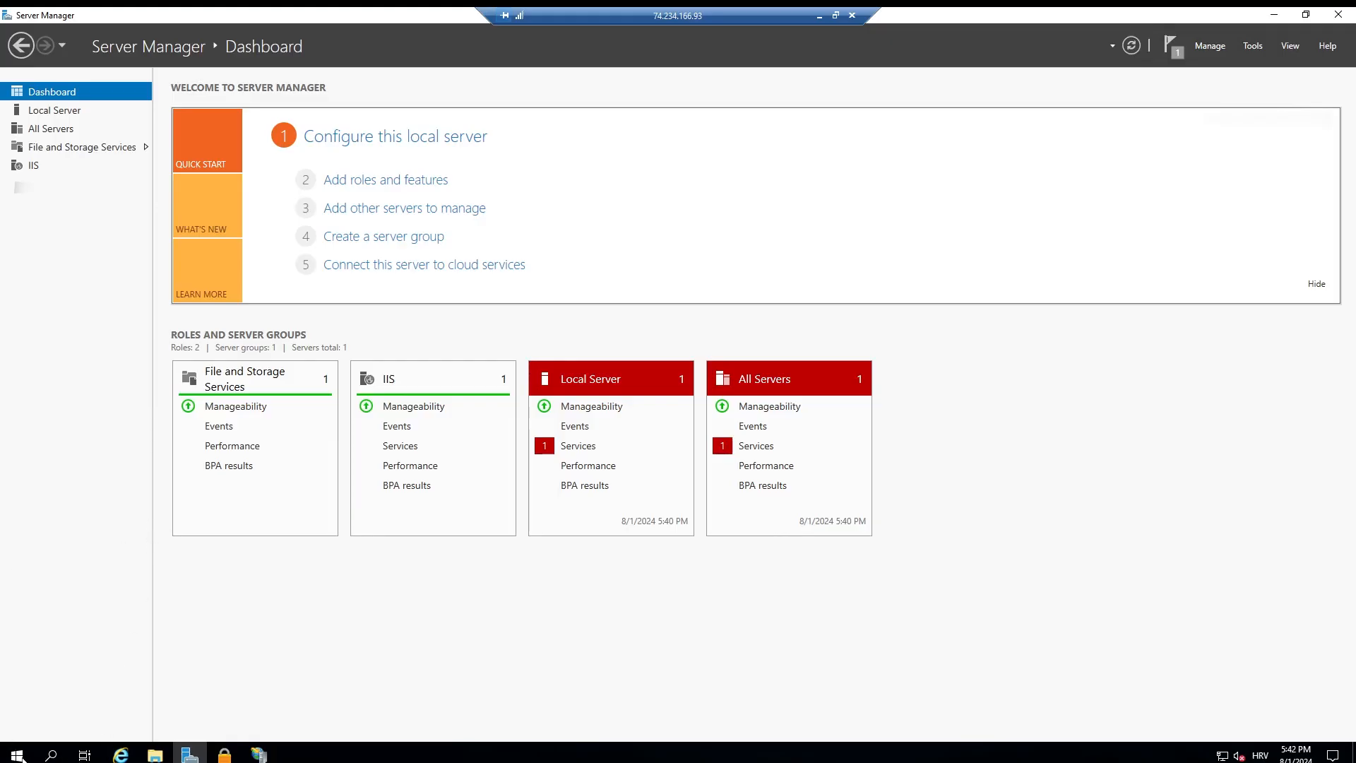
# Step: Find and open the Manage computer certificates console on the virtual machine, and maximize its window
pyautogui.click(17, 754)
pyautogui.write('c')
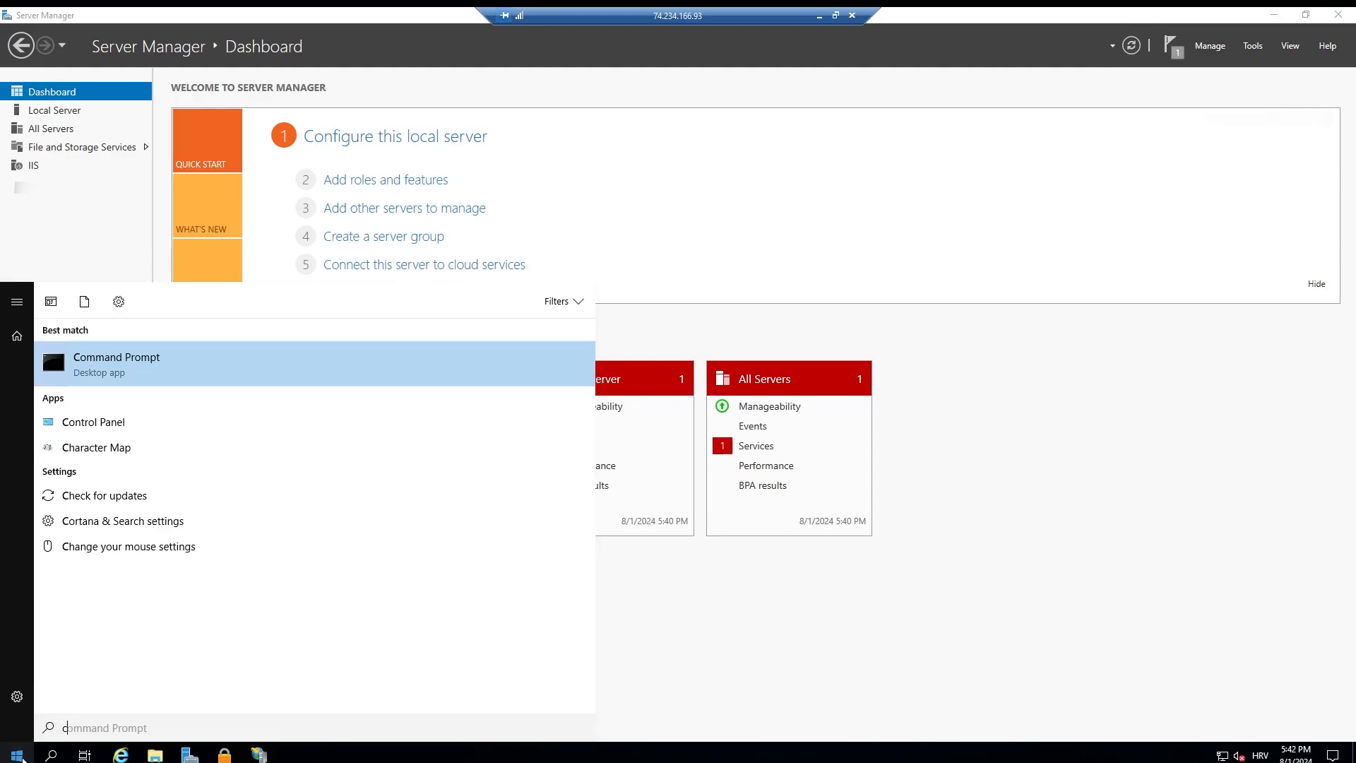
pyautogui.write('ert')
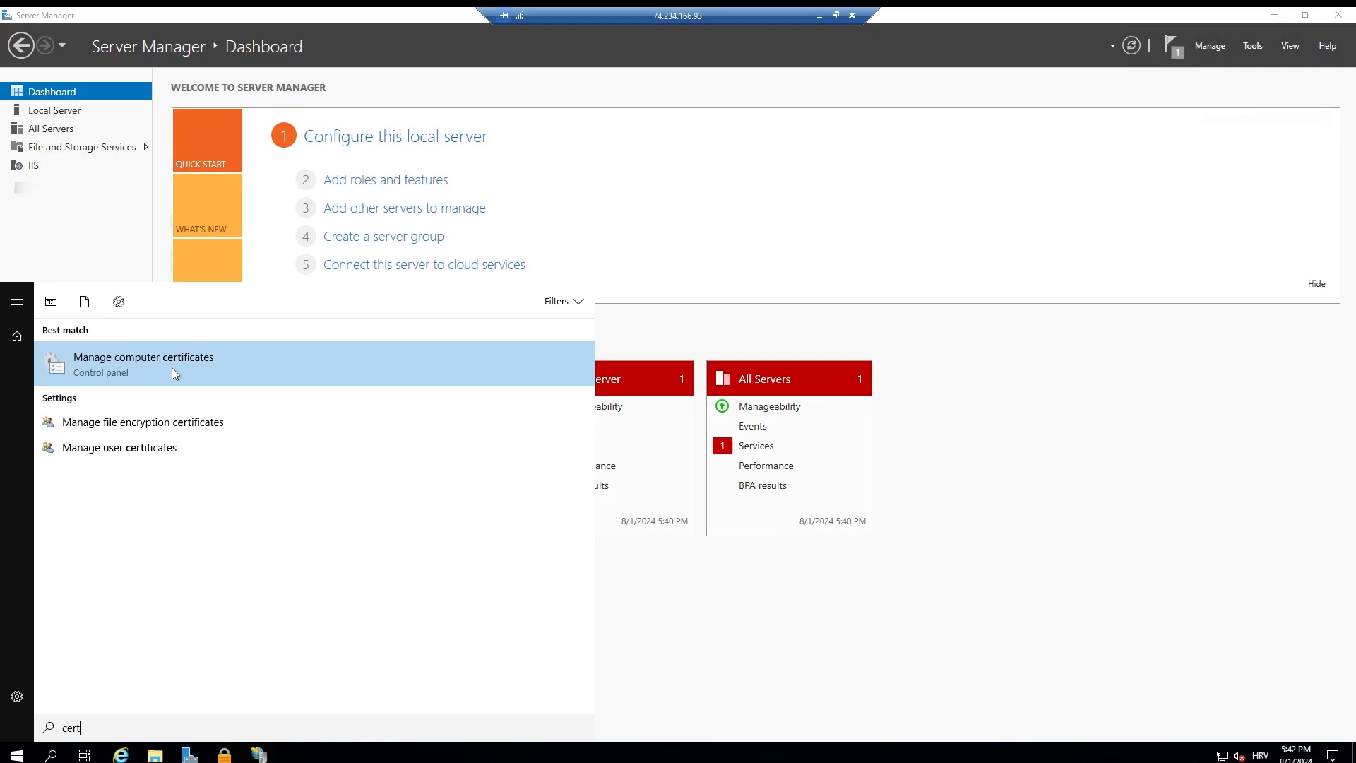
pyautogui.click(171, 367)
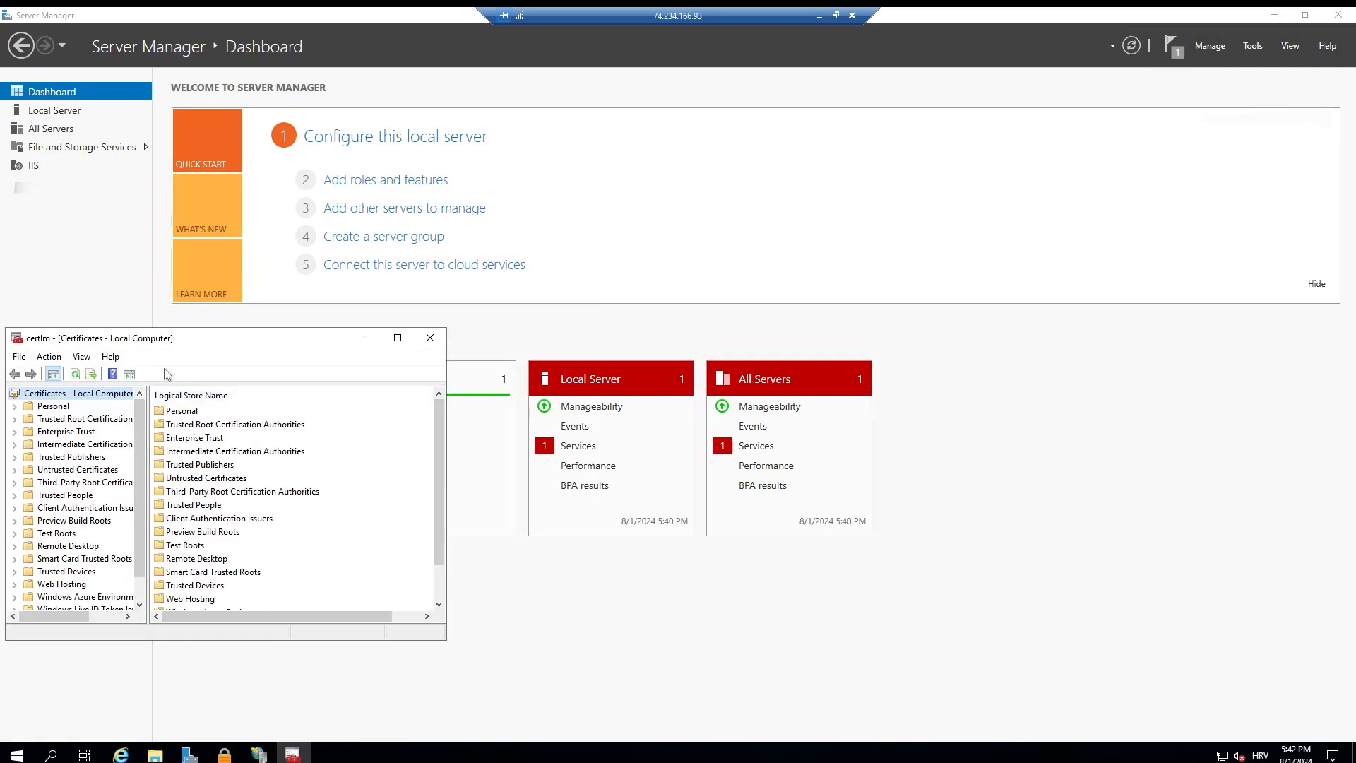
pyautogui.doubleClick(282, 339)
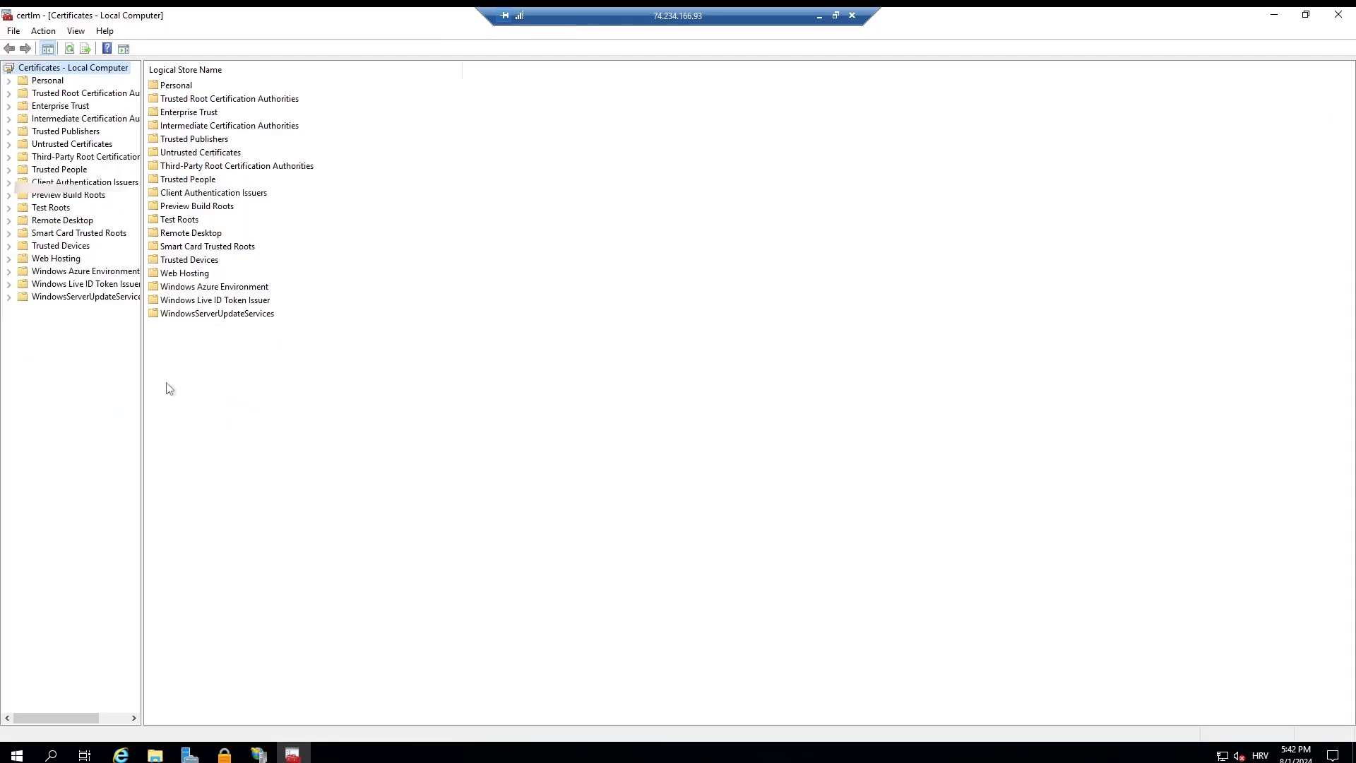
# Step: Open the Certificates folder of the Web Hosting store and check the actions offered for the virtual-machine-vl-test certificate
pyautogui.click(13, 260)
pyautogui.click(63, 259)
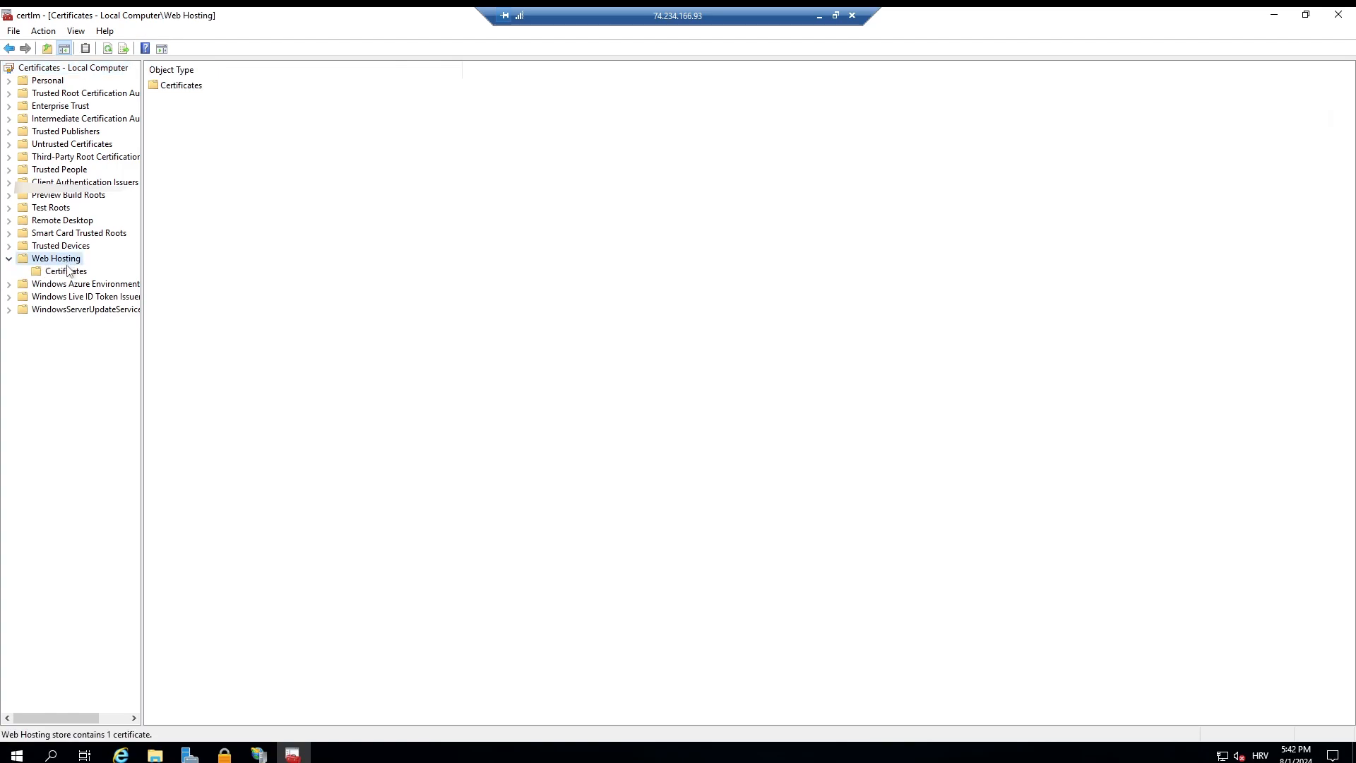
pyautogui.click(68, 271)
pyautogui.click(282, 84)
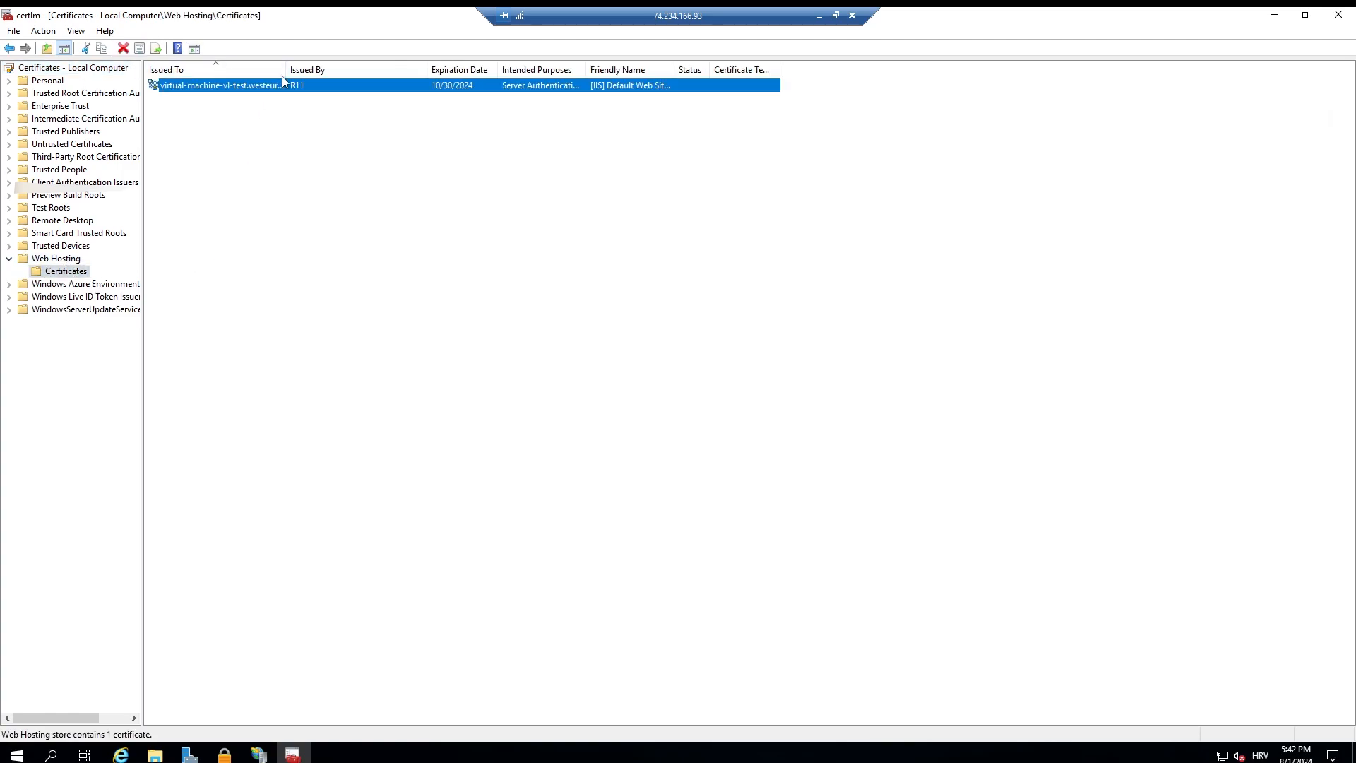
pyautogui.rightClick(328, 86)
pyautogui.click(288, 216)
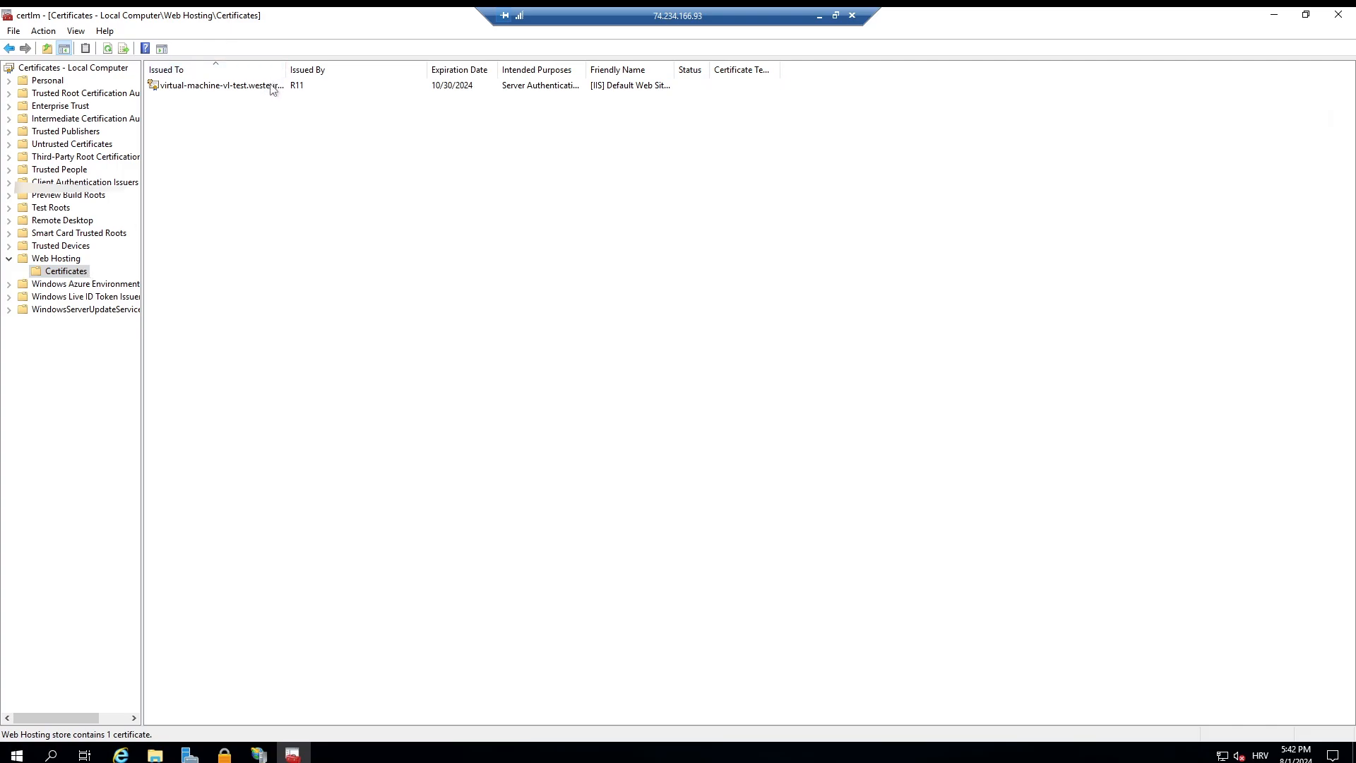
# Step: Open the Personal store's Certificates folder and check the tasks offered for the Windows Azure CRP certificate expiring 8/1/2025
pyautogui.click(10, 81)
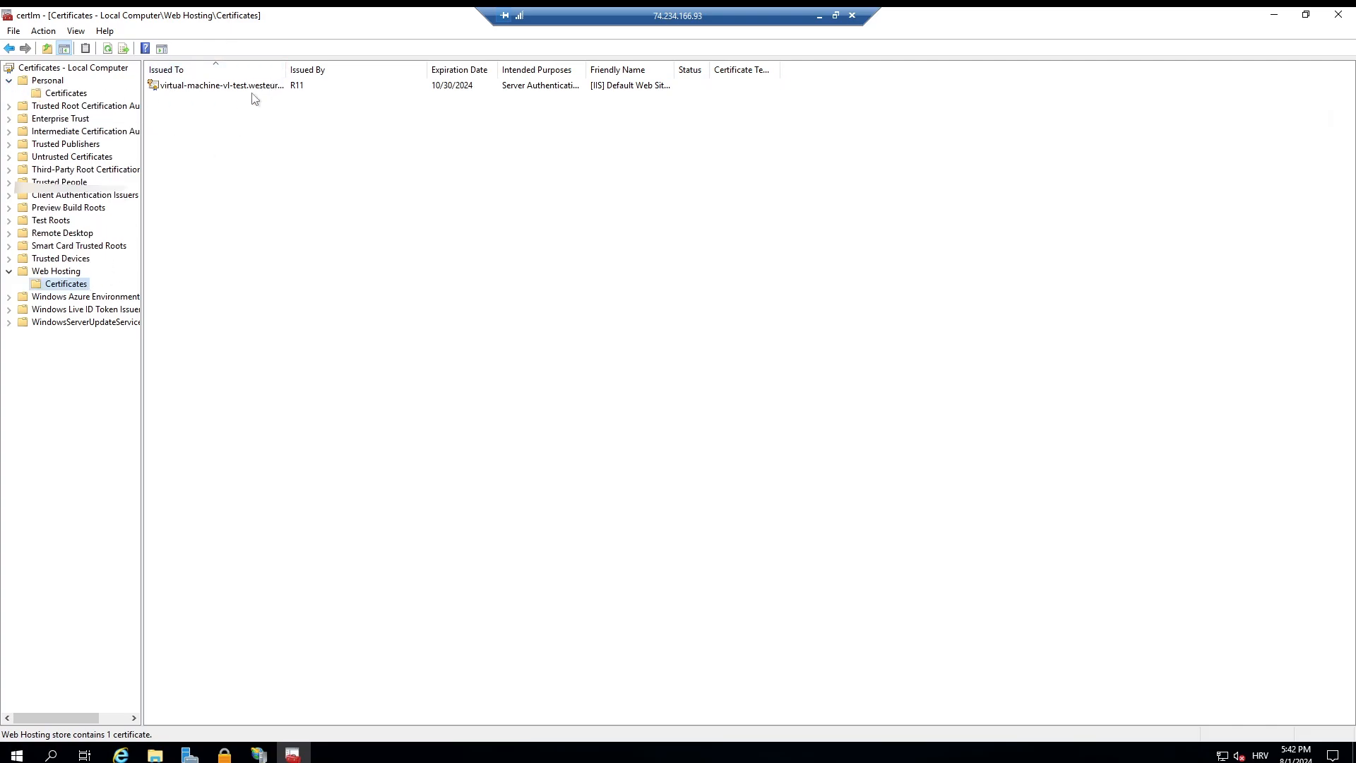
pyautogui.click(83, 94)
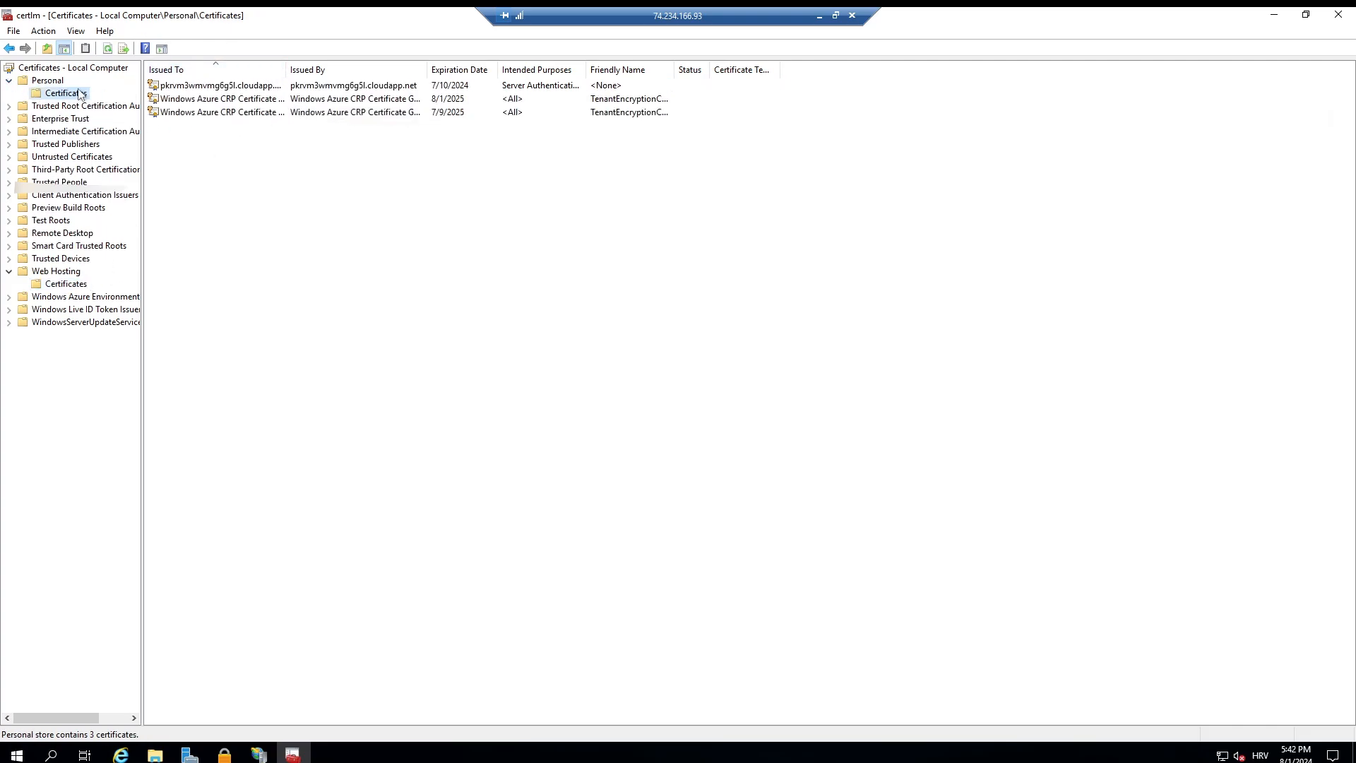
pyautogui.rightClick(332, 100)
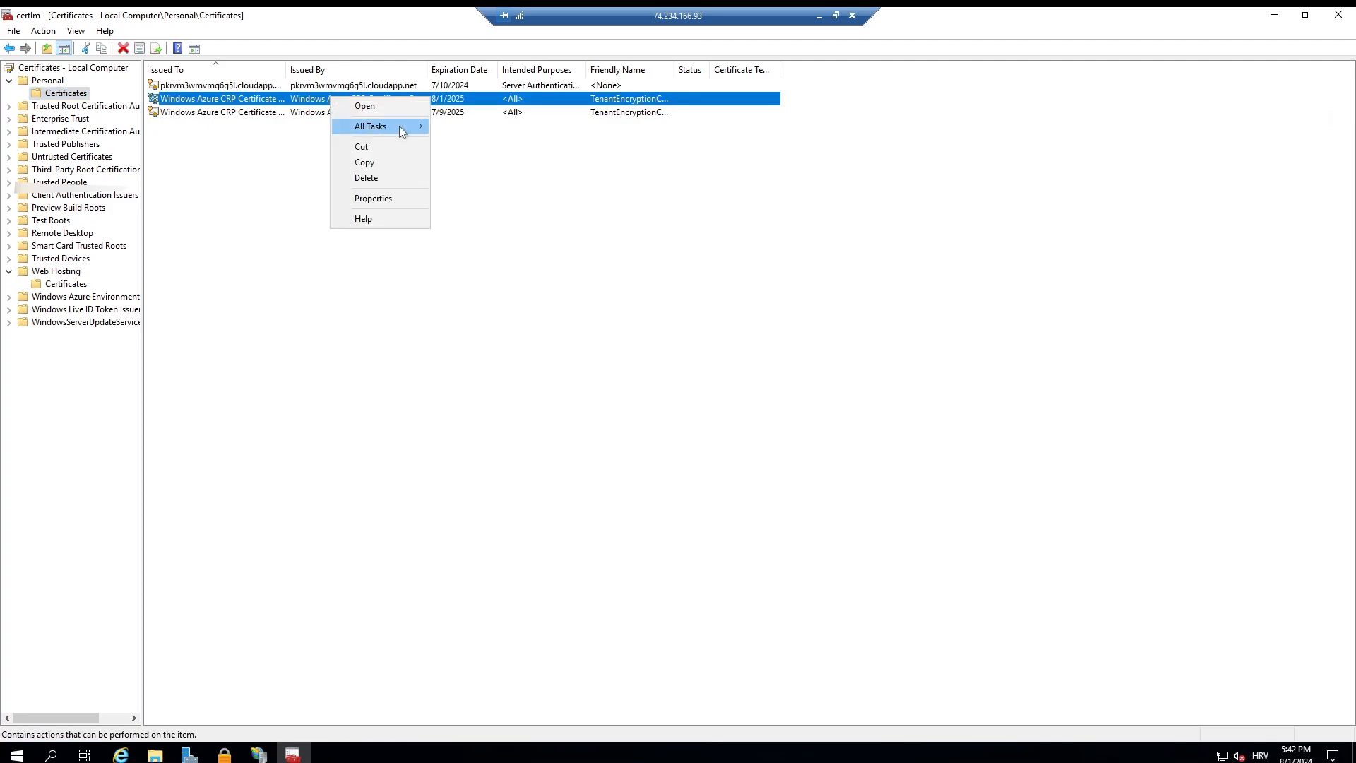
pyautogui.moveTo(401, 130)
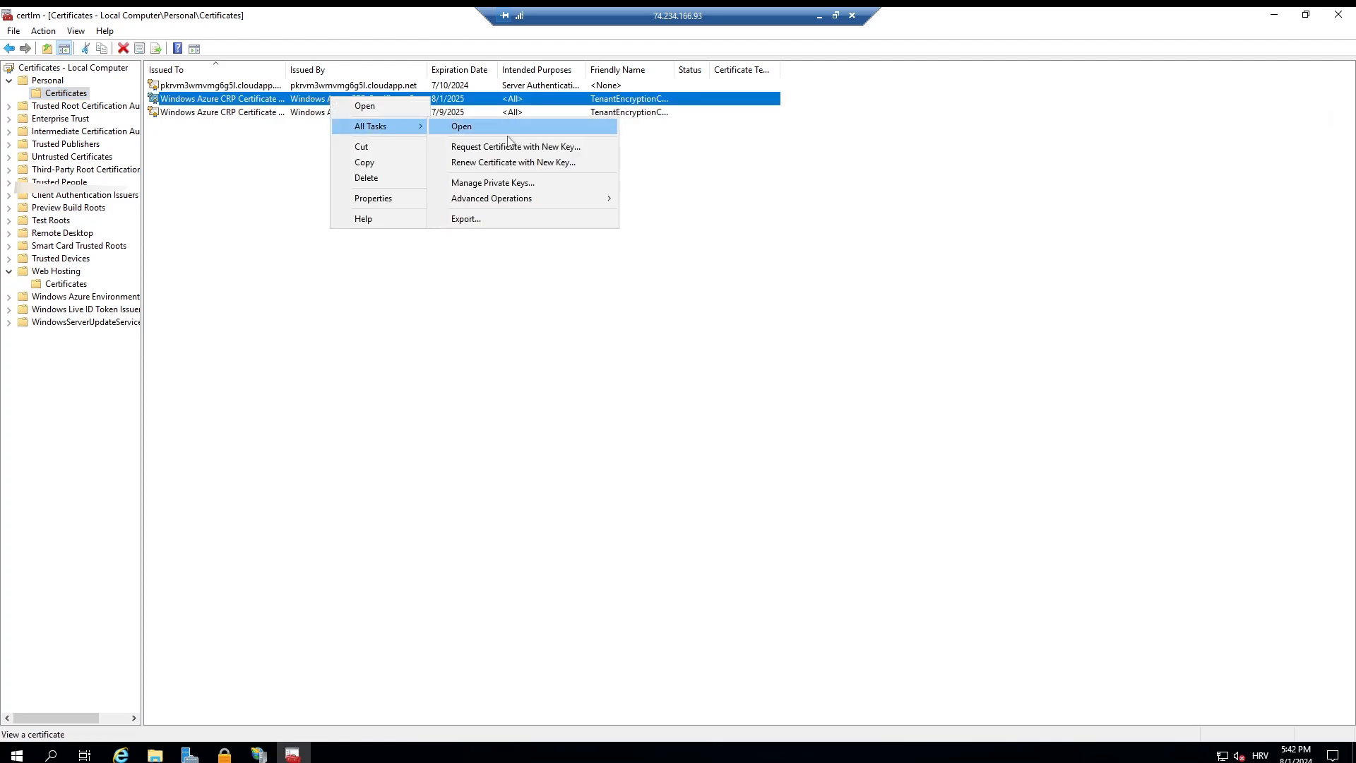
pyautogui.click(427, 274)
# Step: Check the tasks for the virtual-machine-vl-test certificate in Web Hosting and move it to the Personal store's Certificates folder
pyautogui.click(66, 283)
pyautogui.click(255, 85)
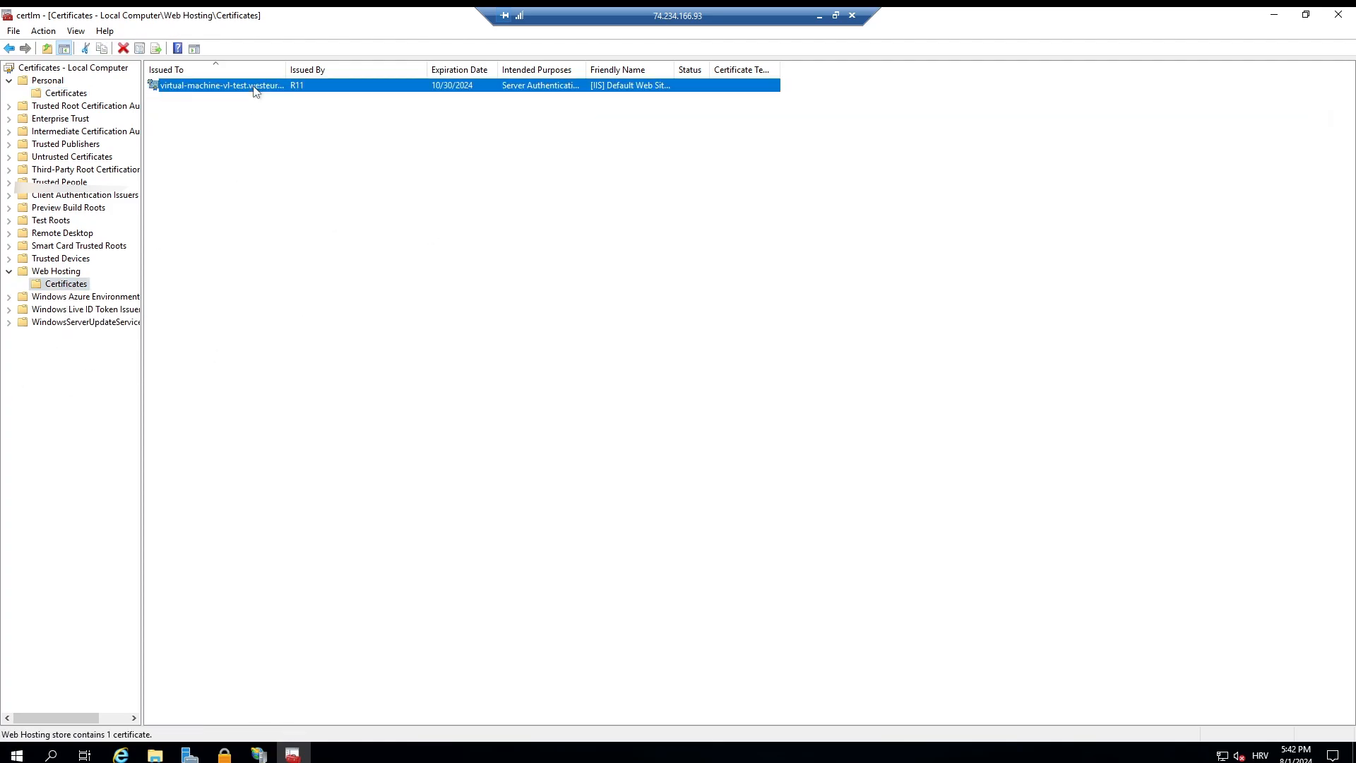
pyautogui.rightClick(317, 88)
pyautogui.moveTo(379, 120)
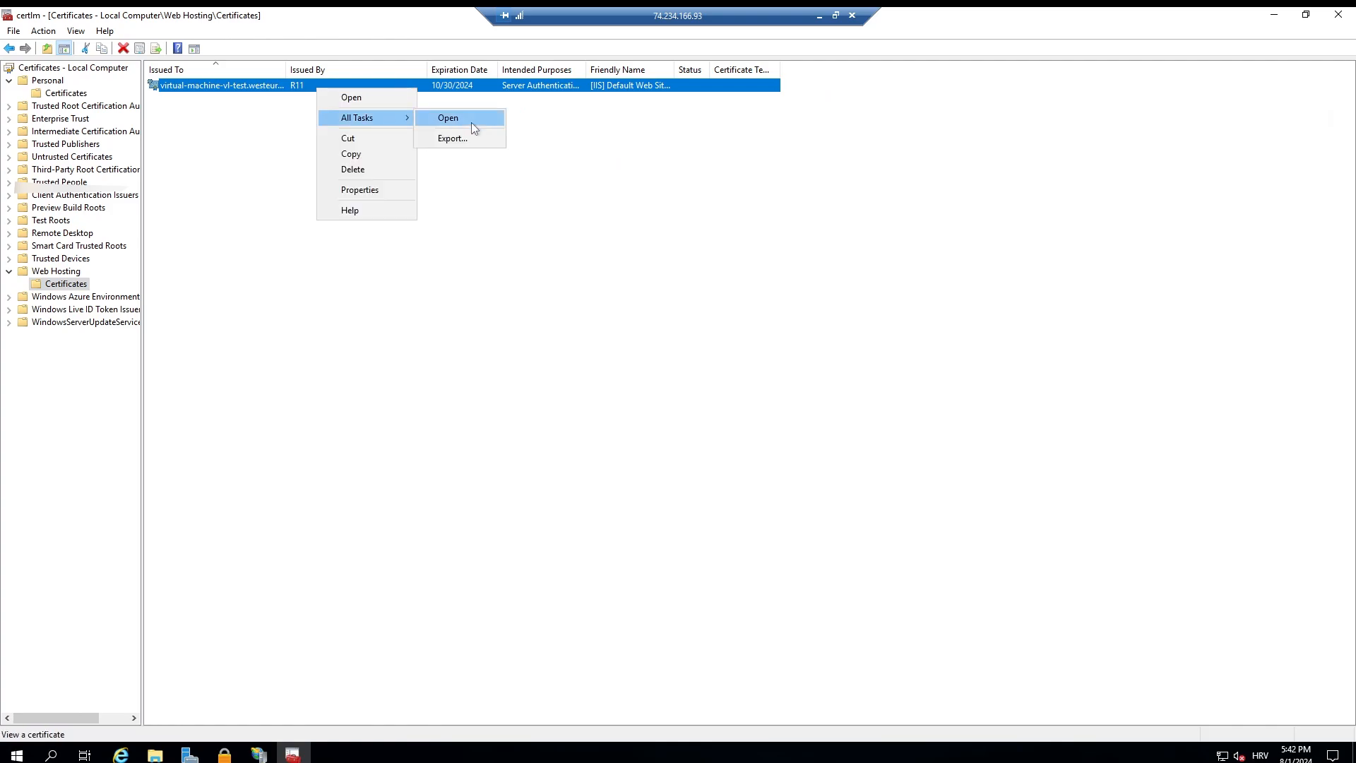
pyautogui.click(67, 284)
pyautogui.moveTo(262, 88); pyautogui.dragTo(82, 93)
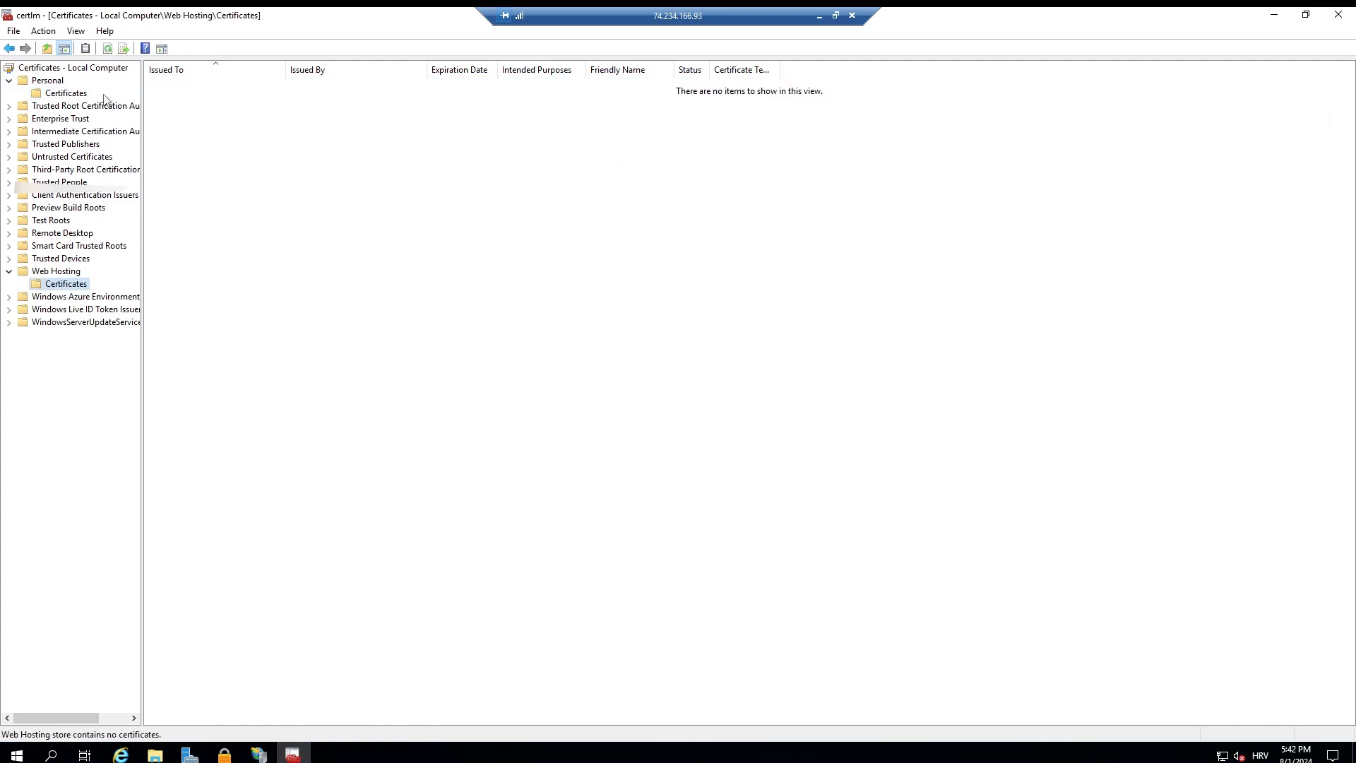
# Step: Open the private key permissions of the virtual-machine-vl-test certificate in the Personal store
pyautogui.click(83, 94)
pyautogui.rightClick(313, 99)
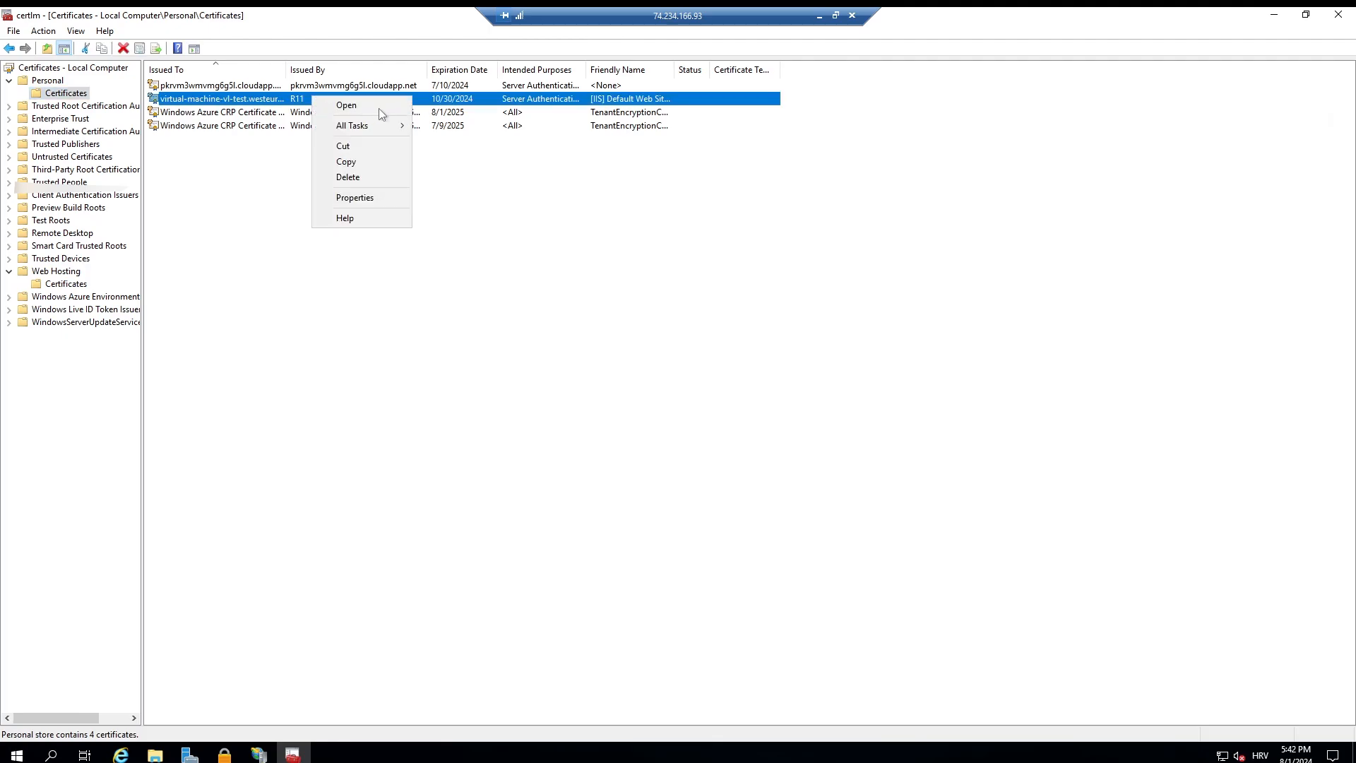
pyautogui.moveTo(367, 125)
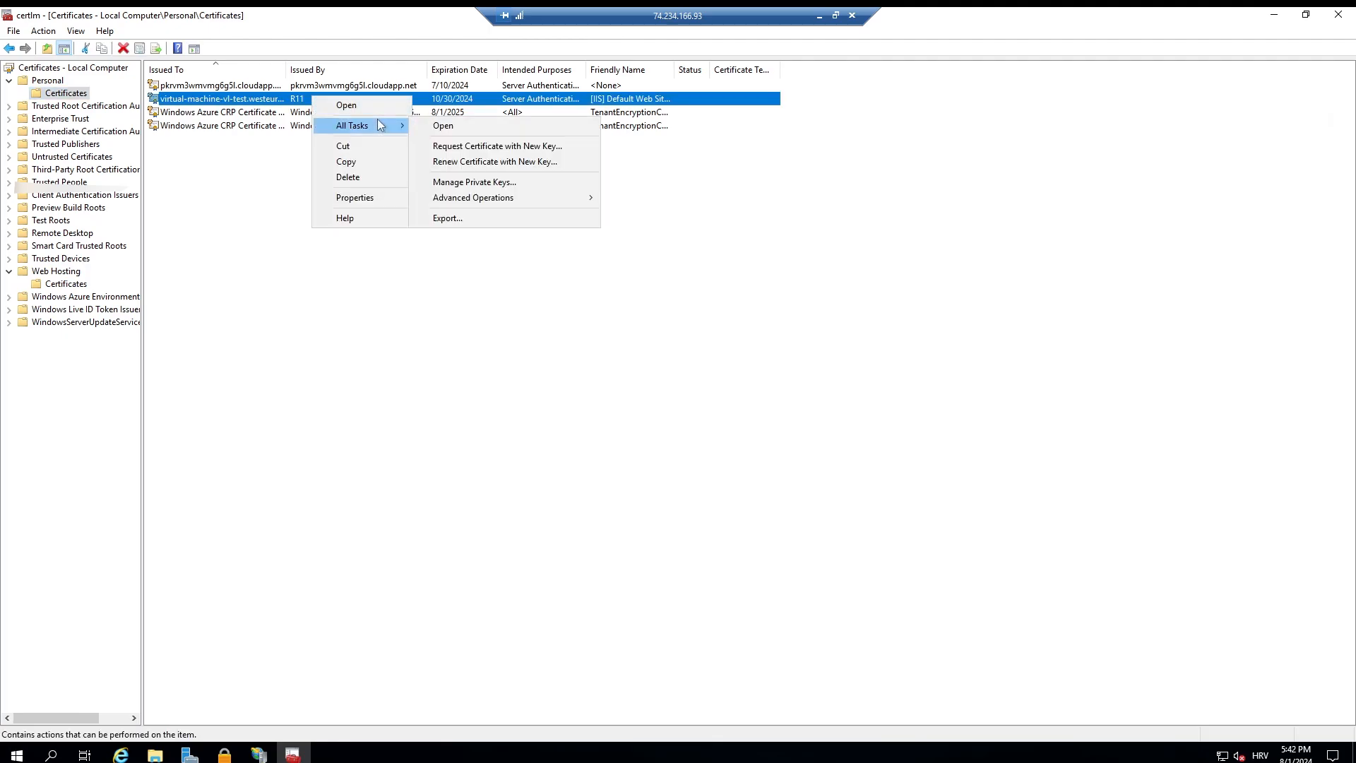
pyautogui.click(510, 185)
pyautogui.moveTo(102, 30); pyautogui.dragTo(309, 131)
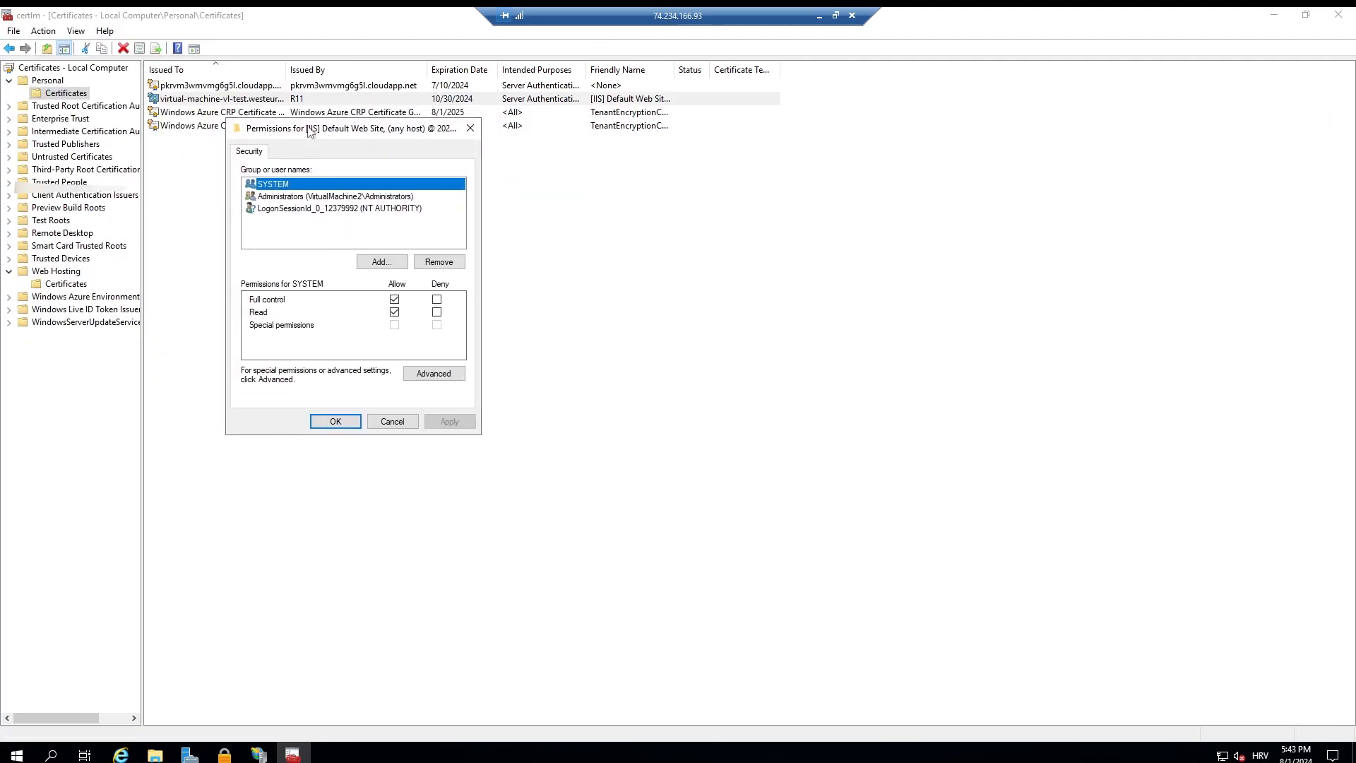
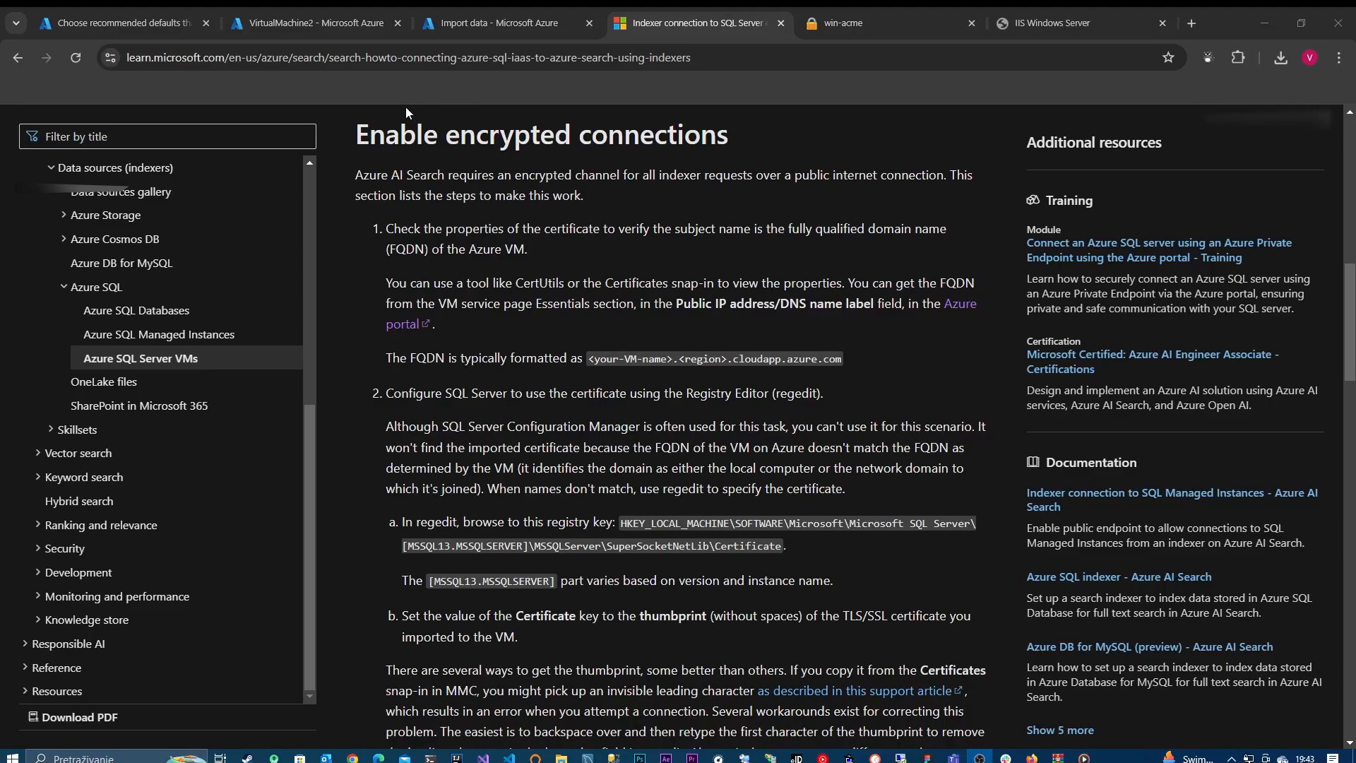
# Step: Check the connection error in the Azure Import data wizard and return to the article on indexer connections to SQL Server VMs
pyautogui.click(478, 27)
pyautogui.click(275, 371)
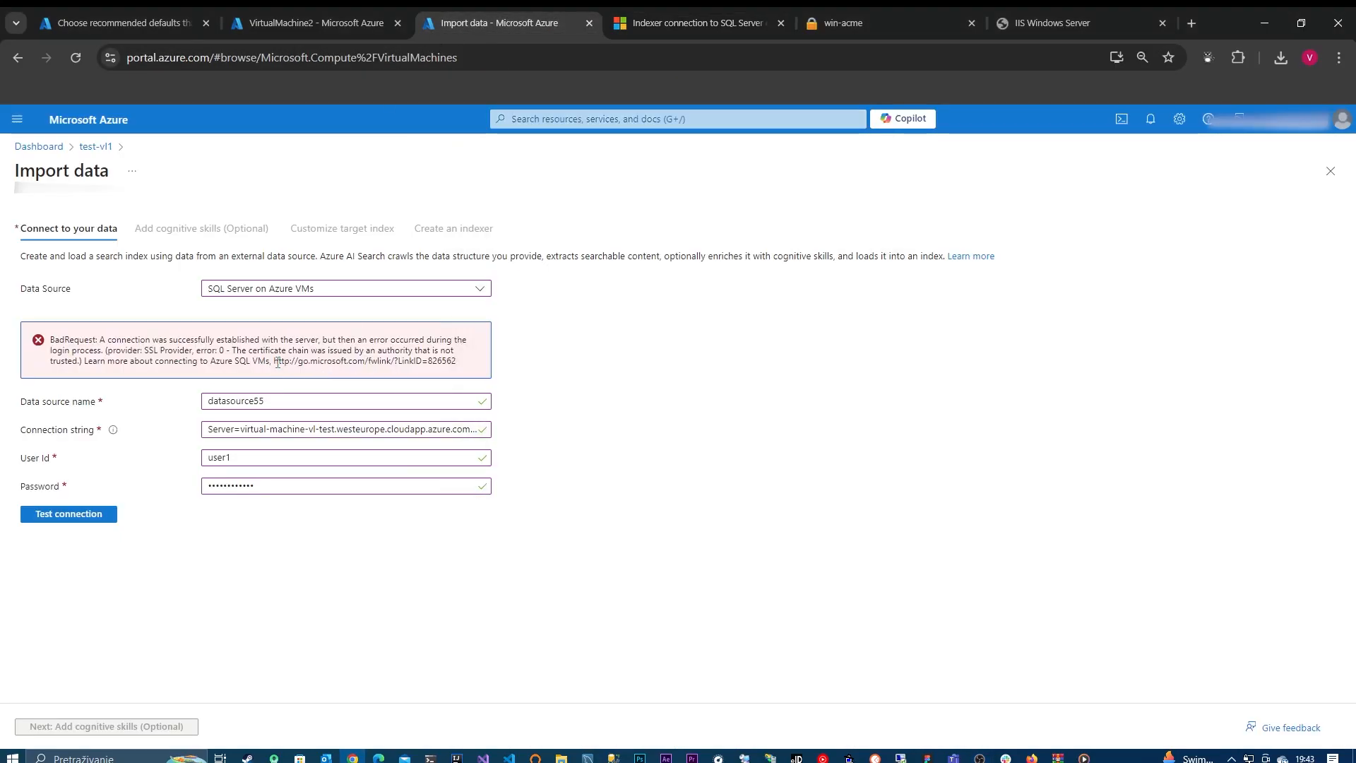
pyautogui.moveTo(274, 362); pyautogui.dragTo(457, 360)
pyautogui.click(656, 17)
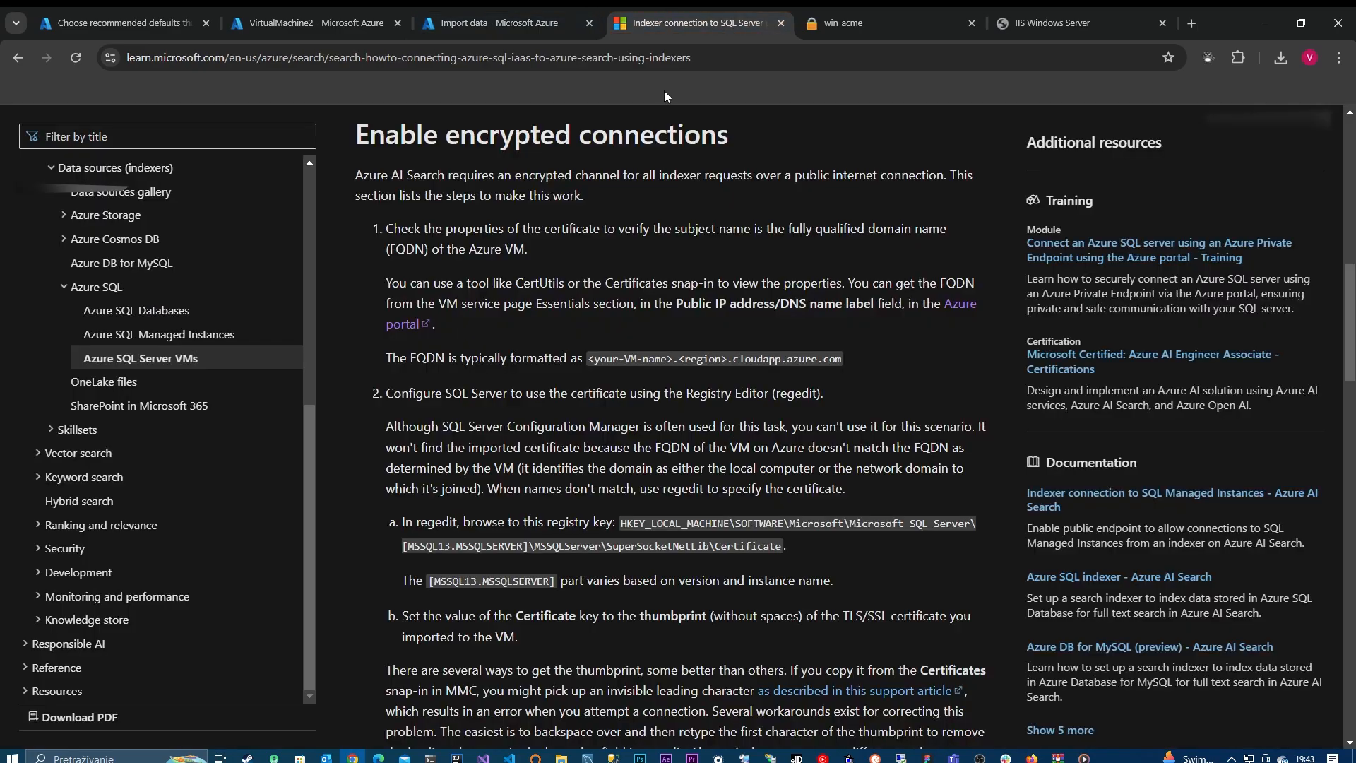
# Step: Find and select the SuperSocketNetLib\Certificate registry key path in the article's encrypted connections section
pyautogui.scroll(-2, 620, 486)
pyautogui.scroll(2, 671, 422)
pyautogui.moveTo(623, 523); pyautogui.dragTo(780, 542)
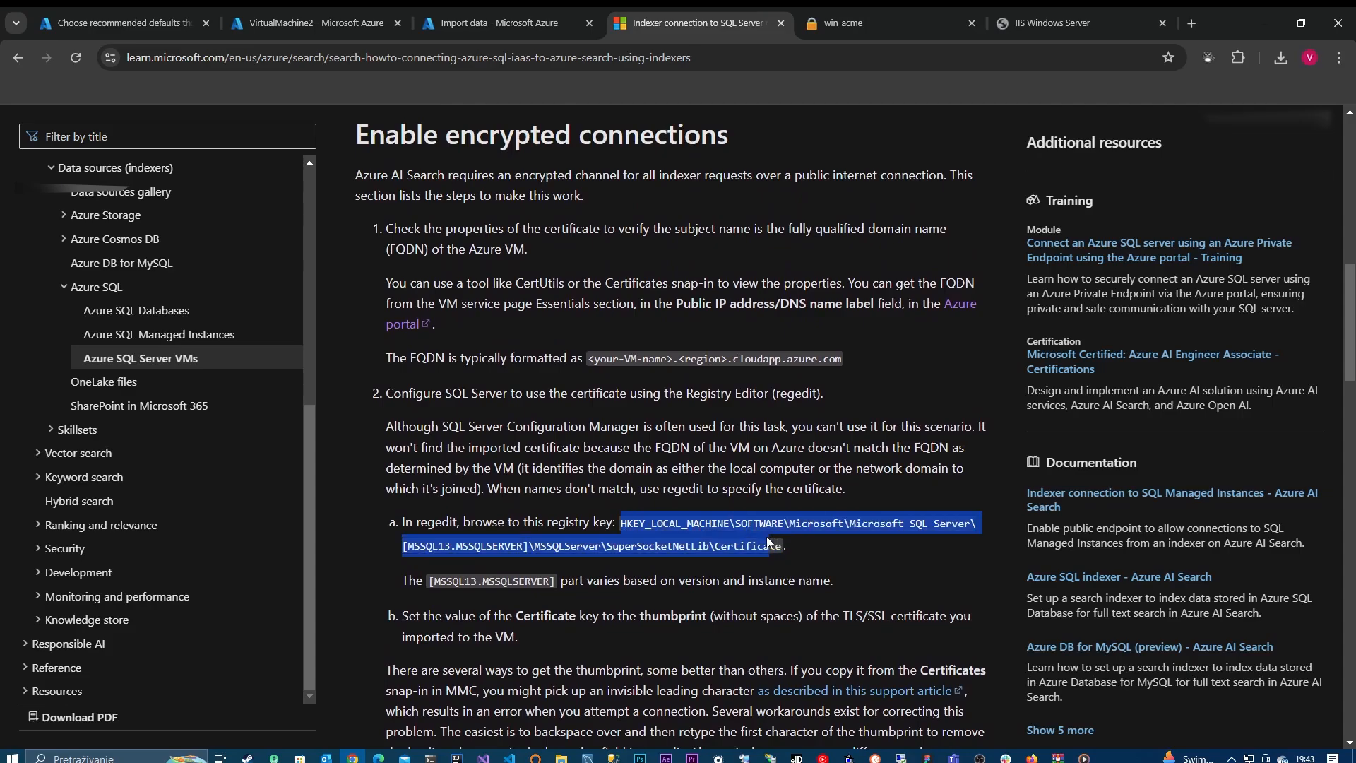
pyautogui.click(636, 525)
pyautogui.moveTo(622, 526); pyautogui.dragTo(778, 543)
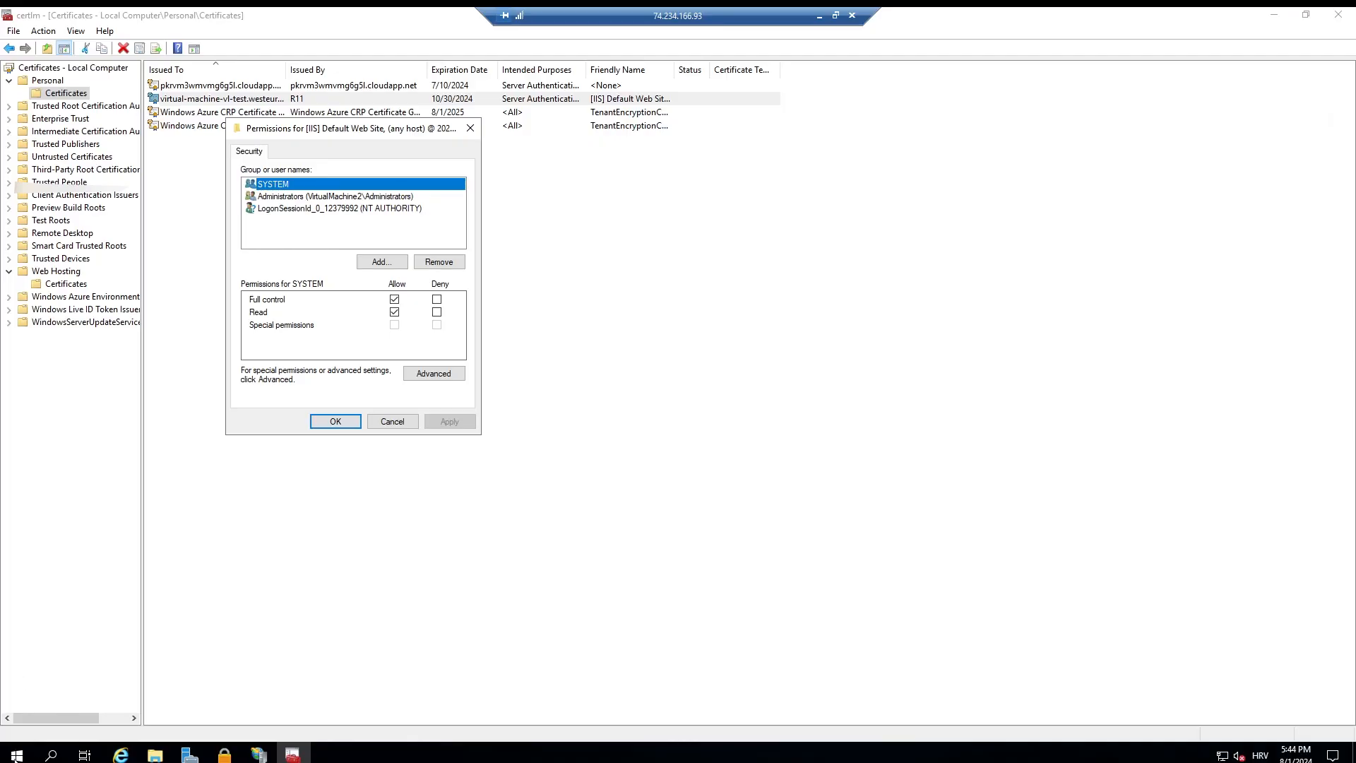
# Step: Switch to the remote virtual machine and open the Registry Editor
pyautogui.press('super')
pyautogui.write('re')
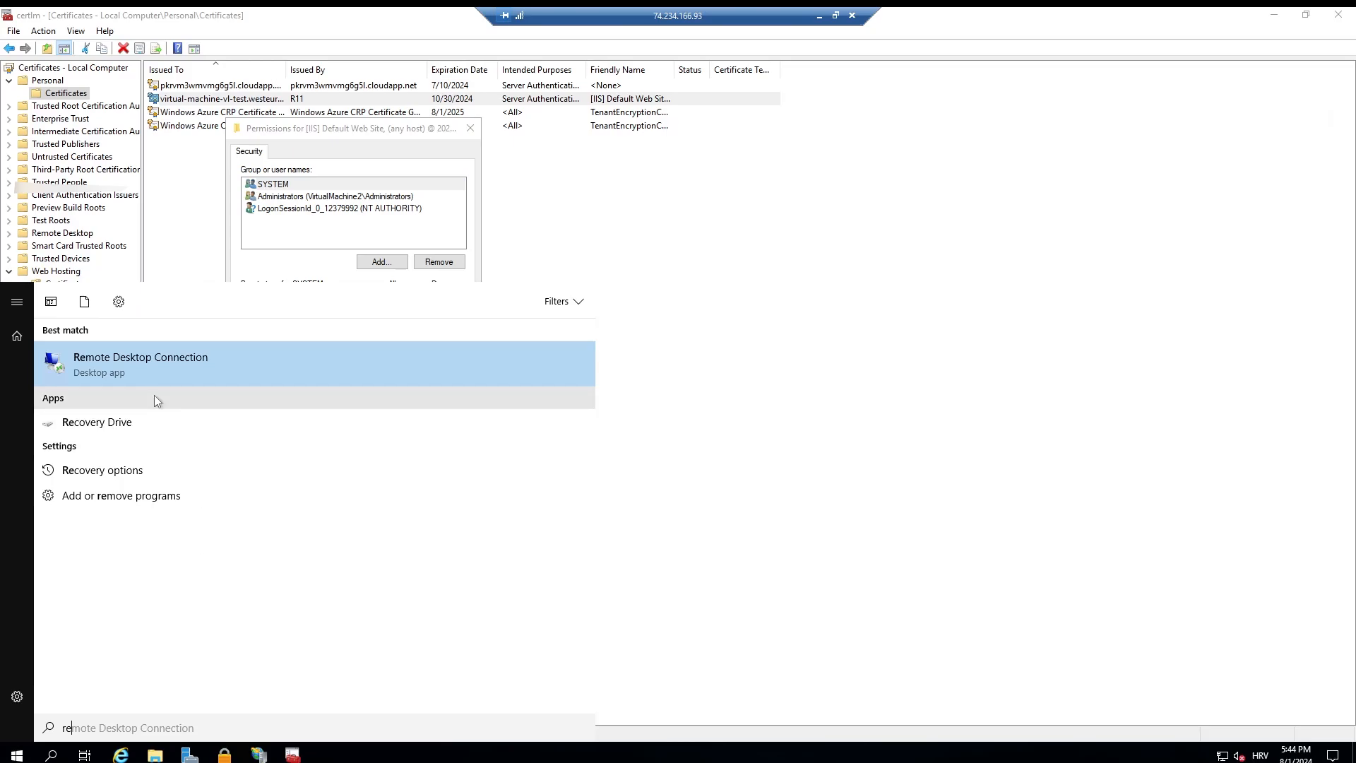
pyautogui.write('gedit')
pyautogui.click(154, 370)
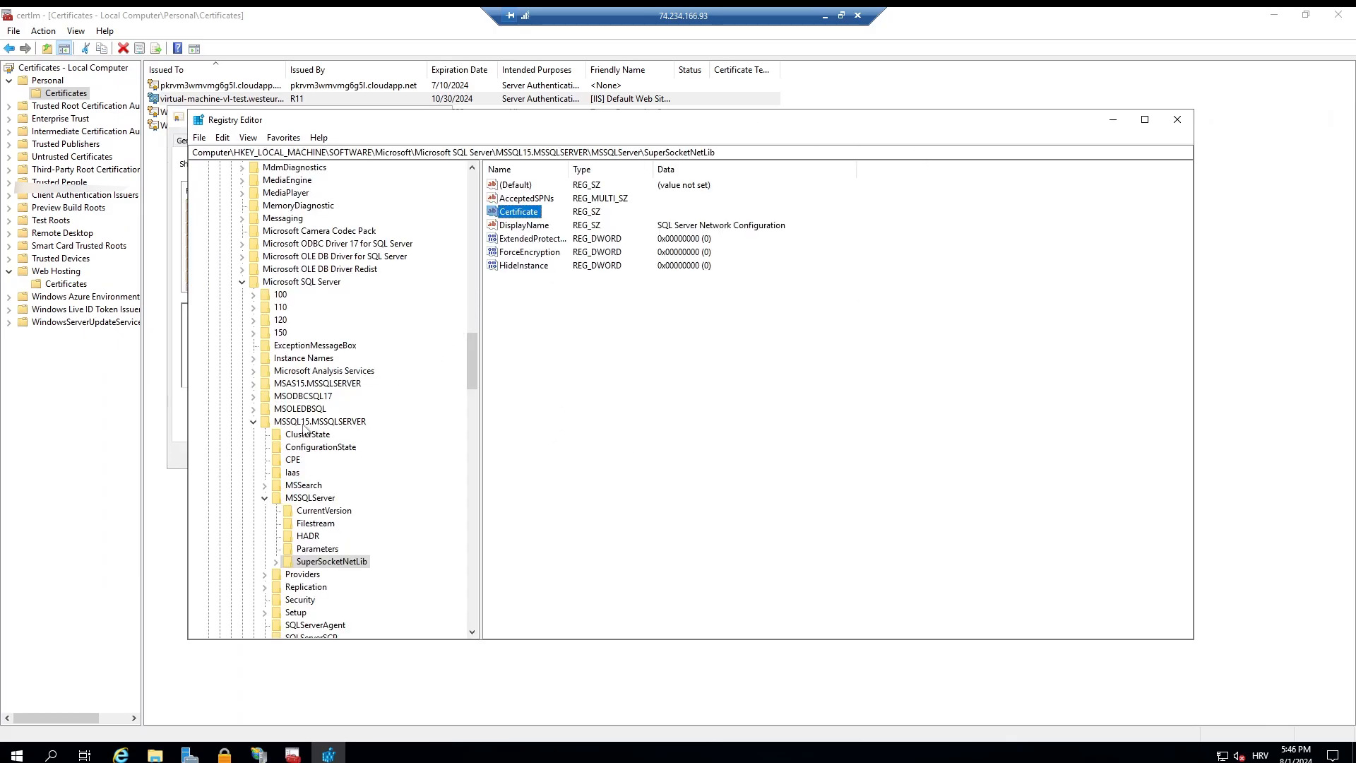
# Step: Compare the MSSQL13.MSSQLSERVER part of the article's key path with the virtual machine's registry and check the Certificate value
pyautogui.click(825, 15)
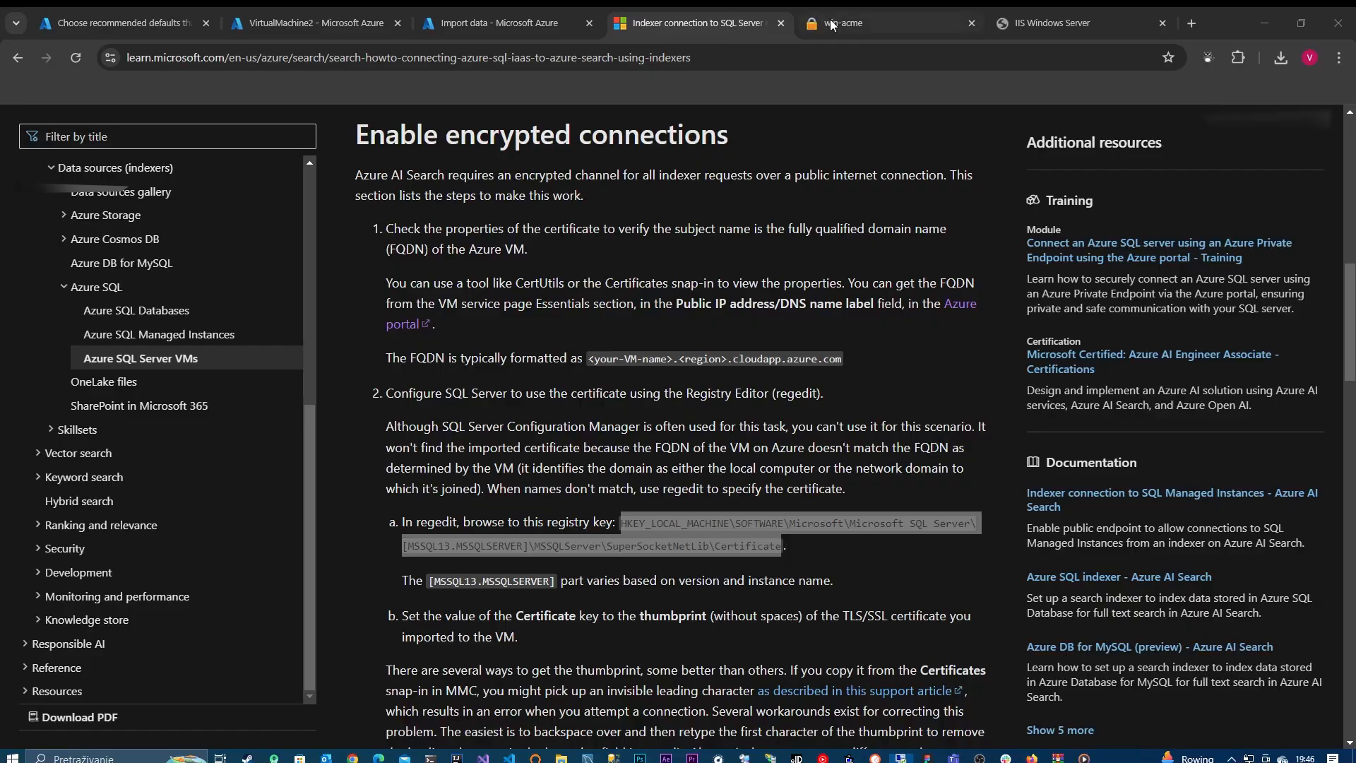
pyautogui.click(547, 569)
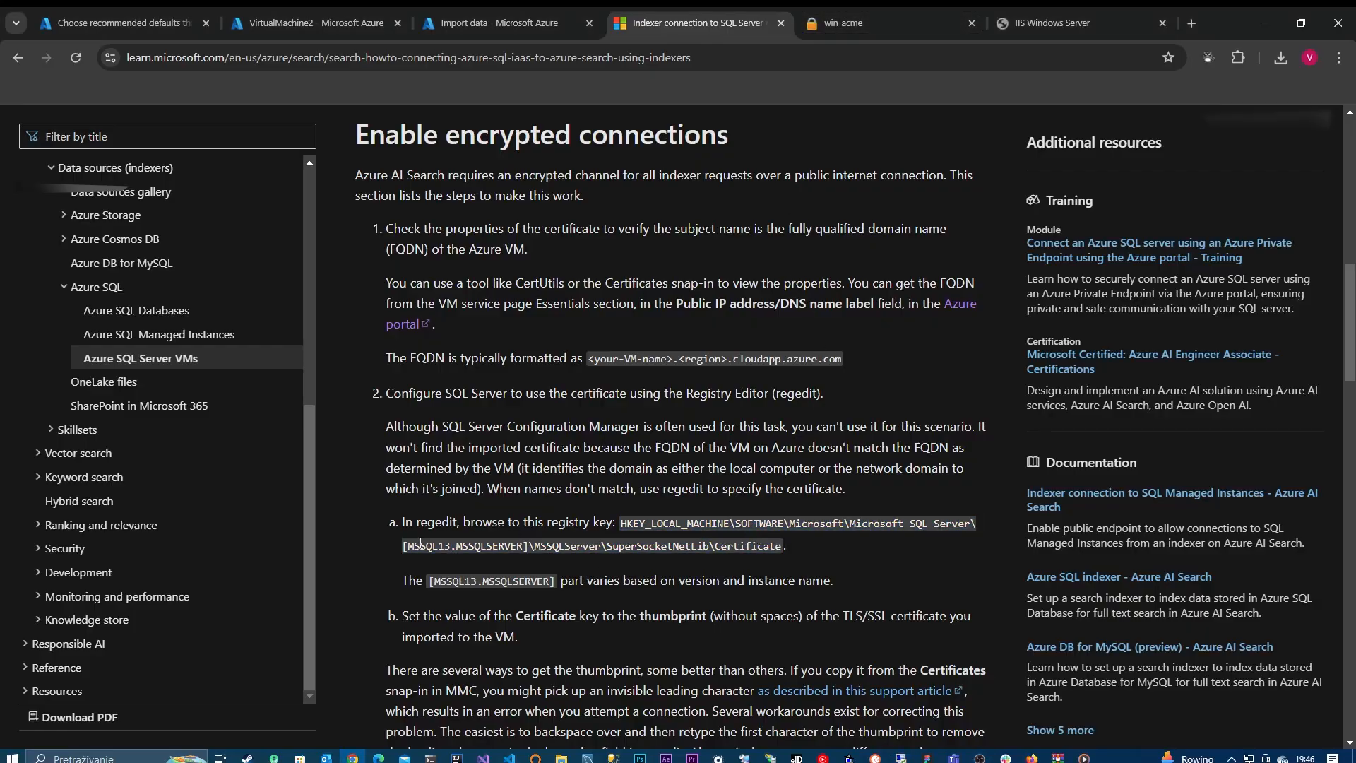
pyautogui.moveTo(409, 549); pyautogui.dragTo(522, 549)
pyautogui.click(470, 546)
pyautogui.click(897, 757)
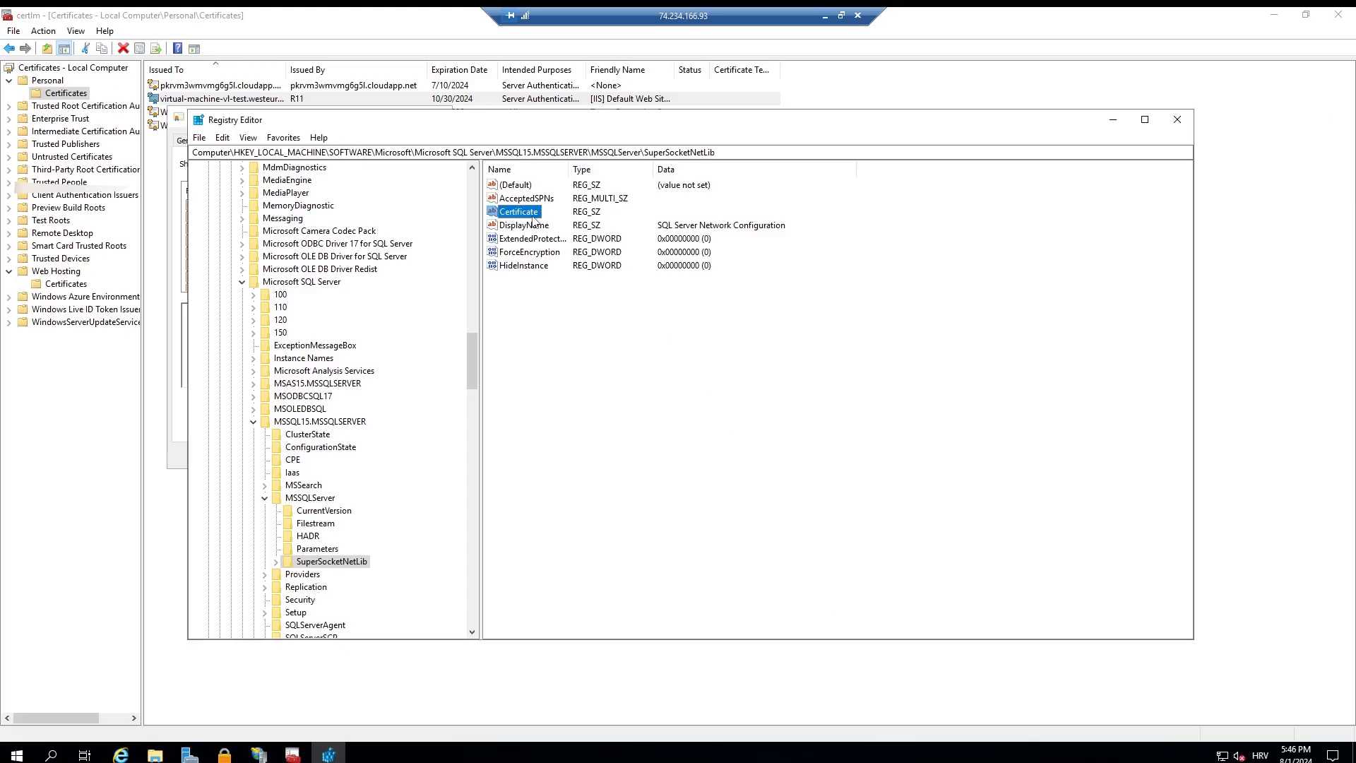
pyautogui.click(651, 213)
# Step: Switch to the certificate manager, locate the Thumbprint field in the open certificate's details, and close the certificate
pyautogui.click(292, 754)
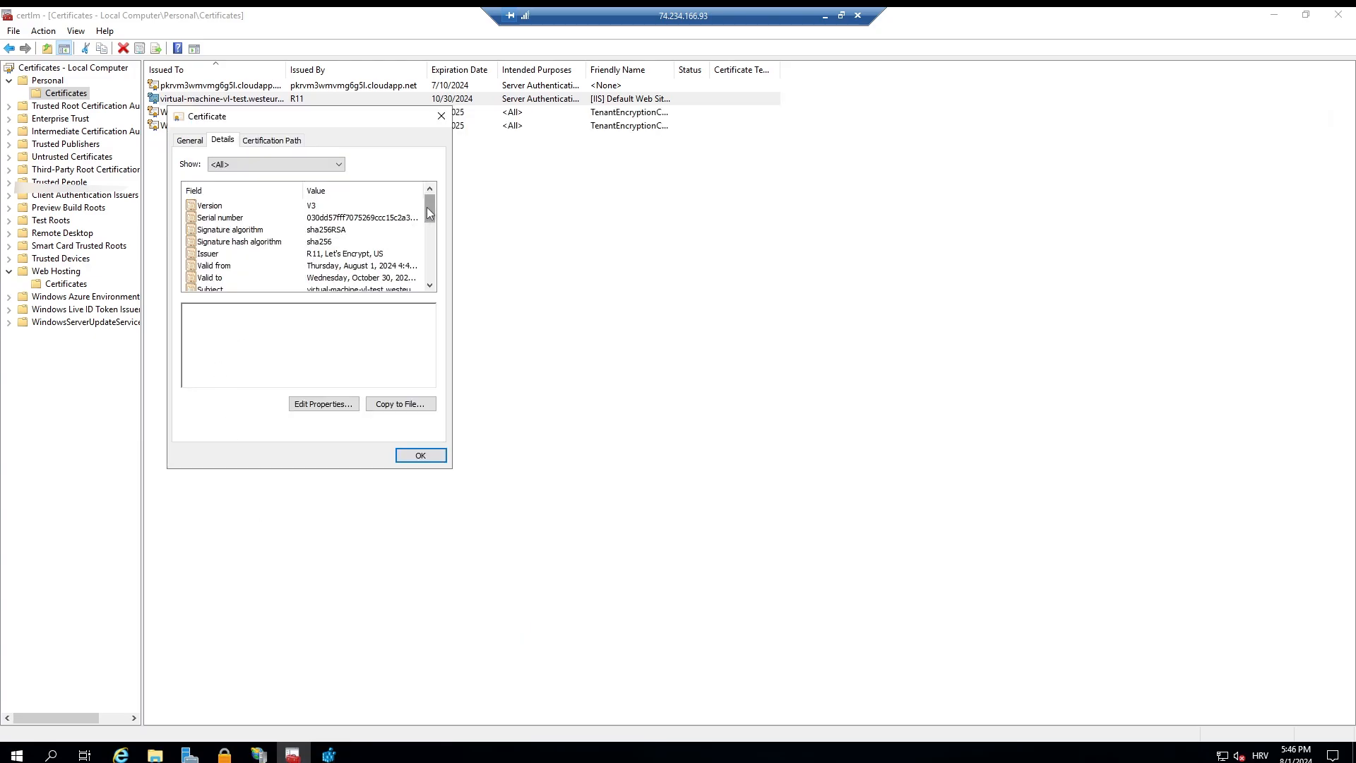
pyautogui.moveTo(427, 206); pyautogui.dragTo(428, 267)
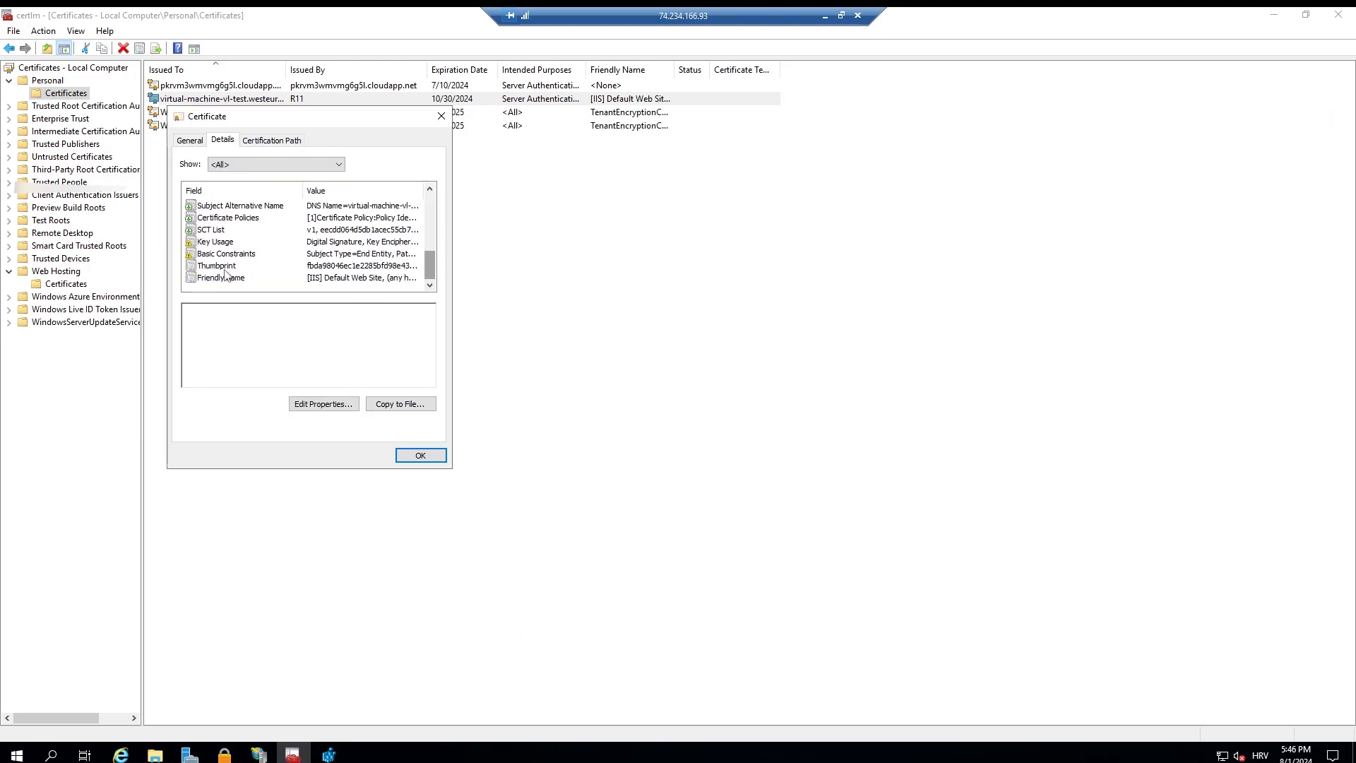
pyautogui.click(442, 116)
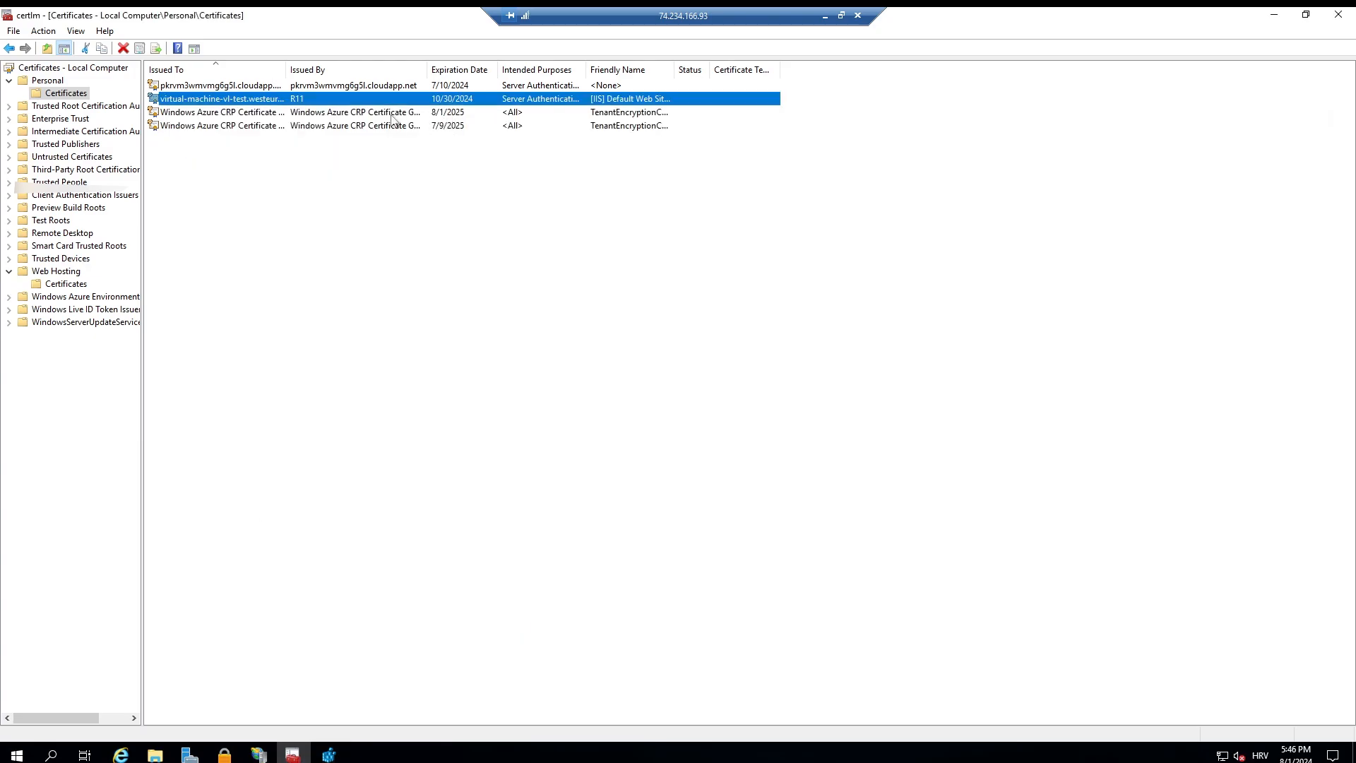
# Step: Look through the general, cross-certificate and OCSP properties of the virtual-machine-vl-test certificate
pyautogui.rightClick(286, 106)
pyautogui.click(358, 202)
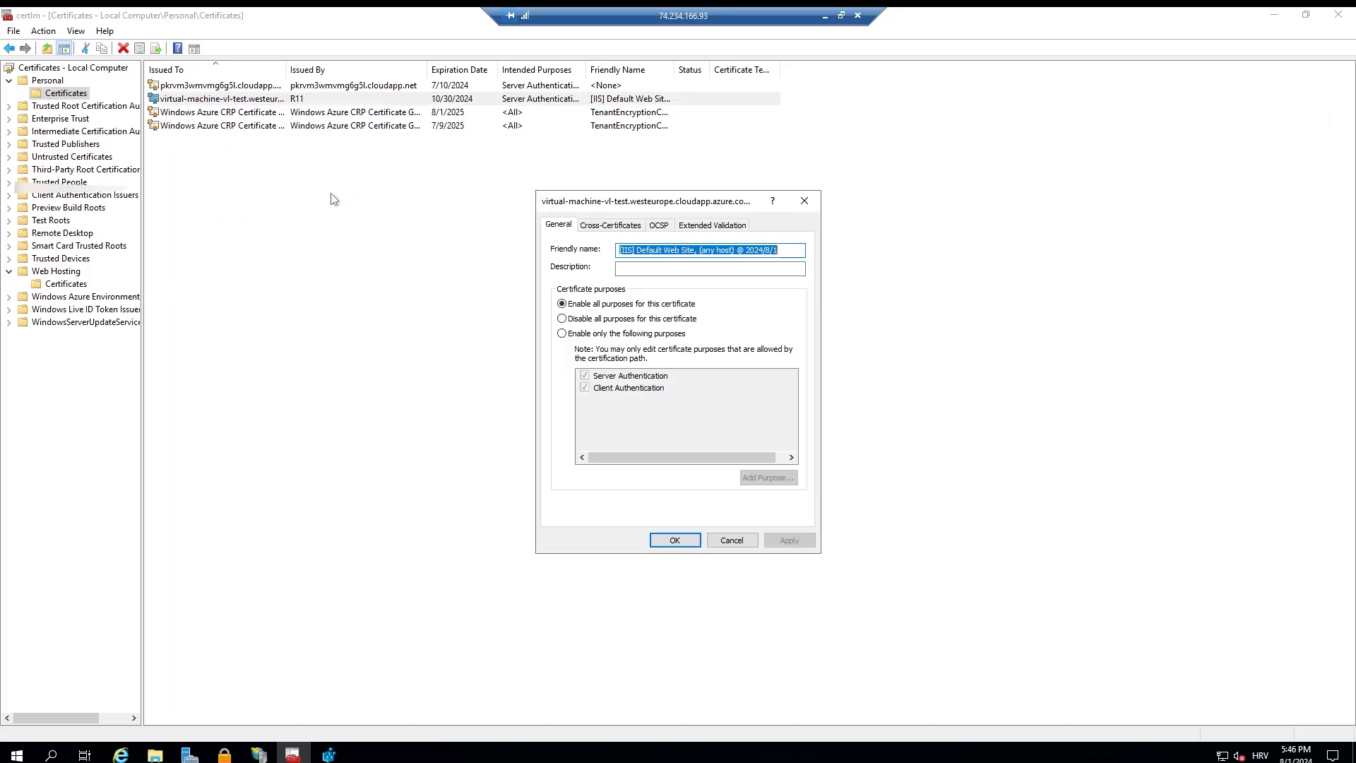
pyautogui.click(611, 225)
pyautogui.click(658, 226)
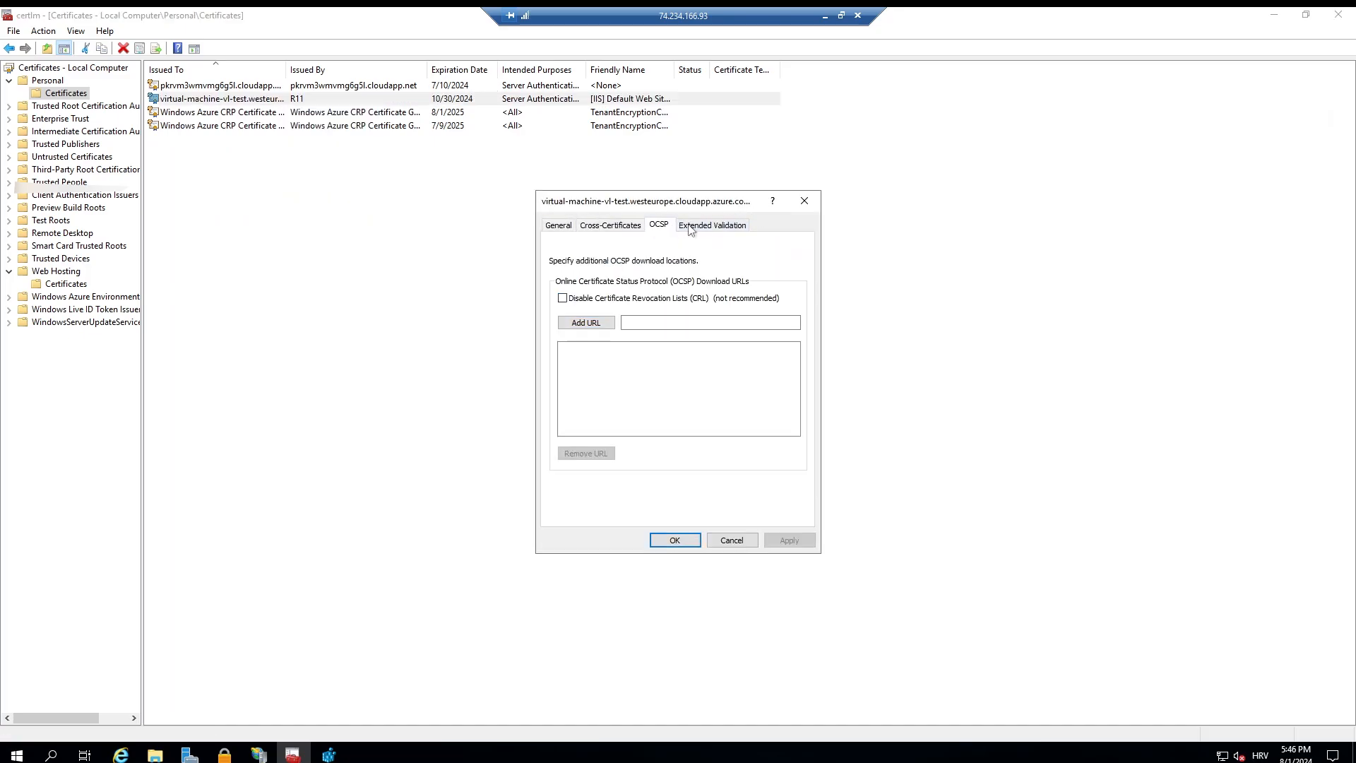
pyautogui.click(804, 200)
# Step: Open the details of the virtual-machine-vl-test certificate and copy its thumbprint
pyautogui.doubleClick(354, 103)
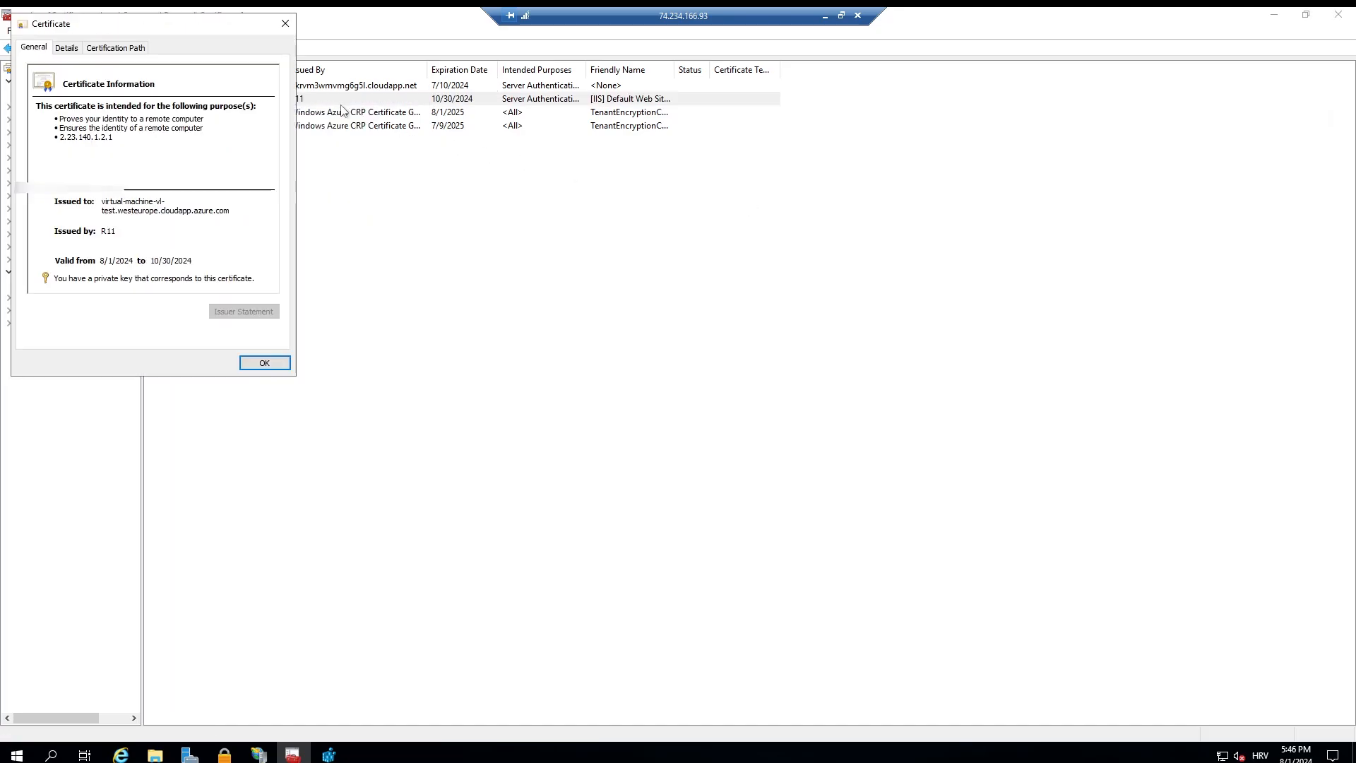
pyautogui.moveTo(141, 31); pyautogui.dragTo(485, 170)
pyautogui.click(450, 177)
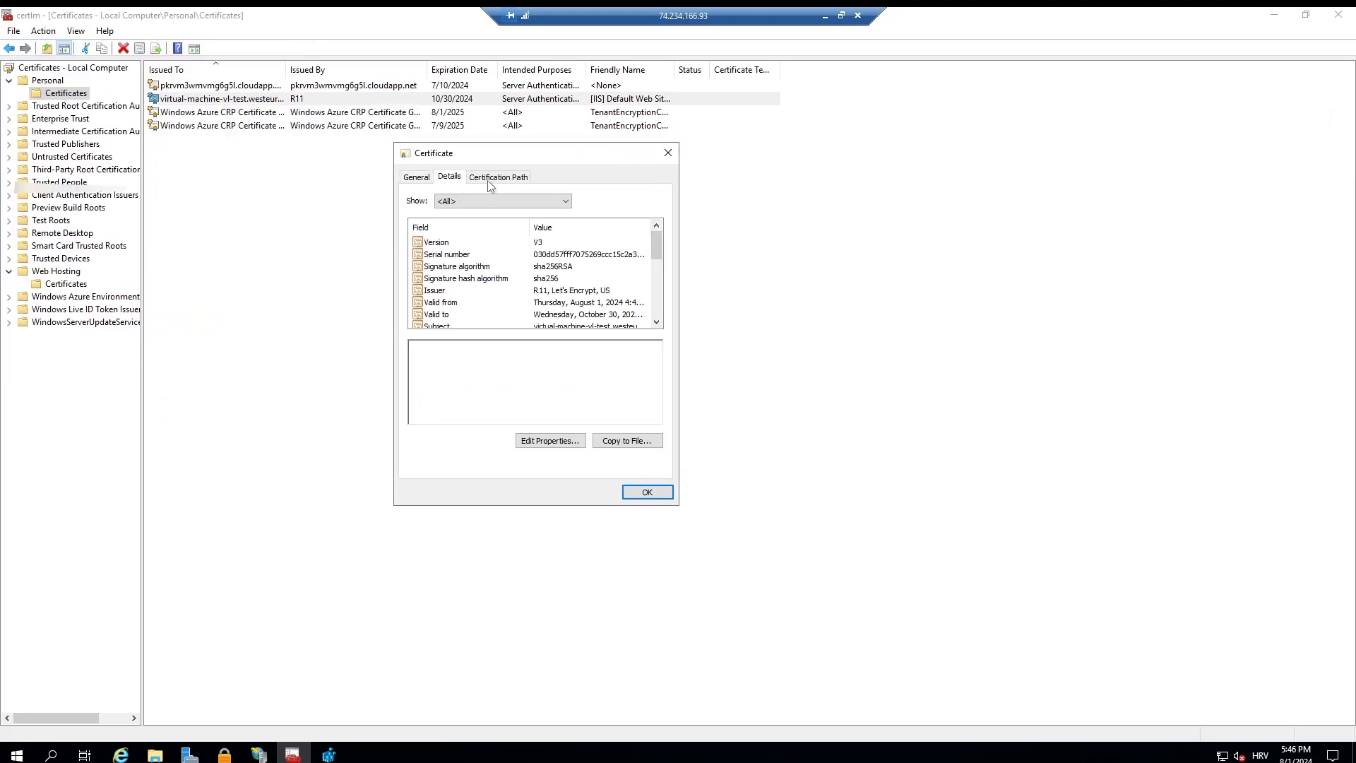
pyautogui.moveTo(656, 236); pyautogui.dragTo(387, 351)
pyautogui.click(597, 302)
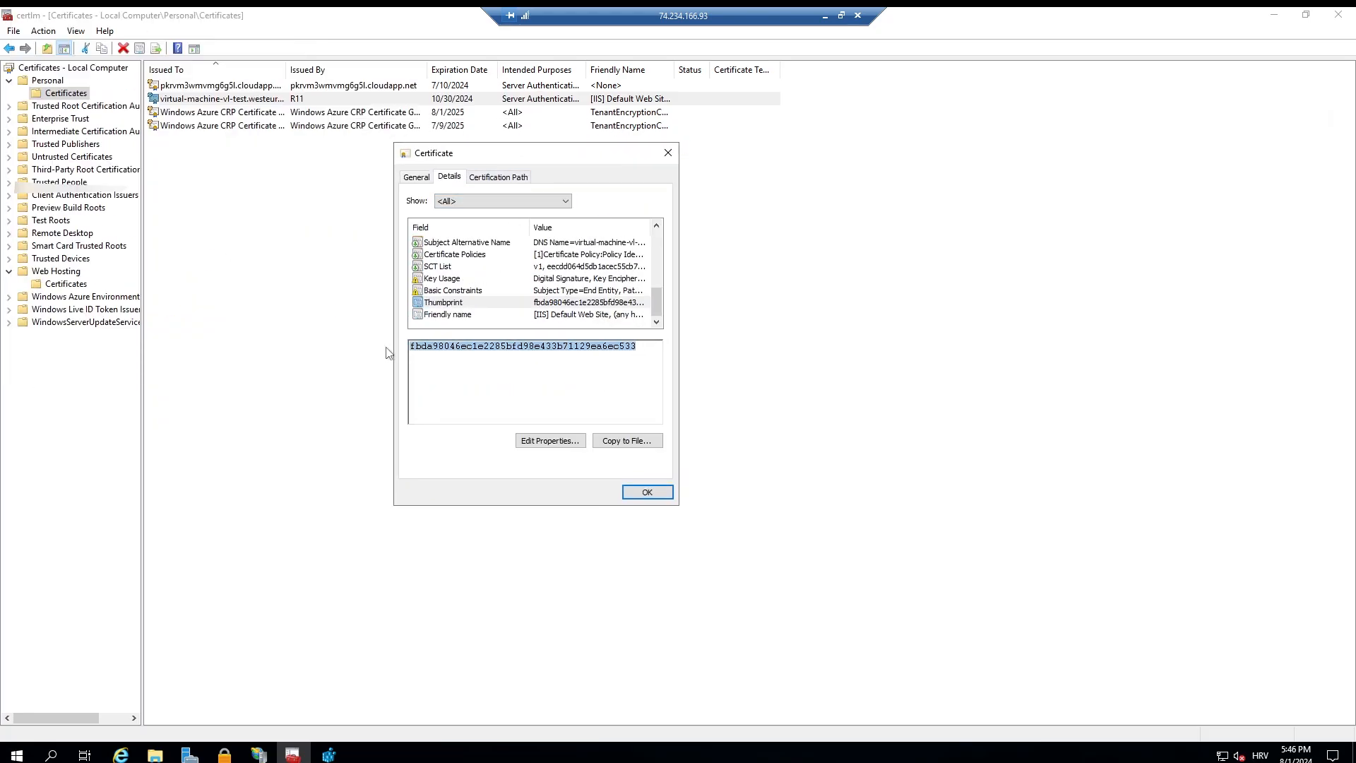
# Step: Paste the thumbprint into a new Notepad document and copy it from there as plain text
pyautogui.click(17, 753)
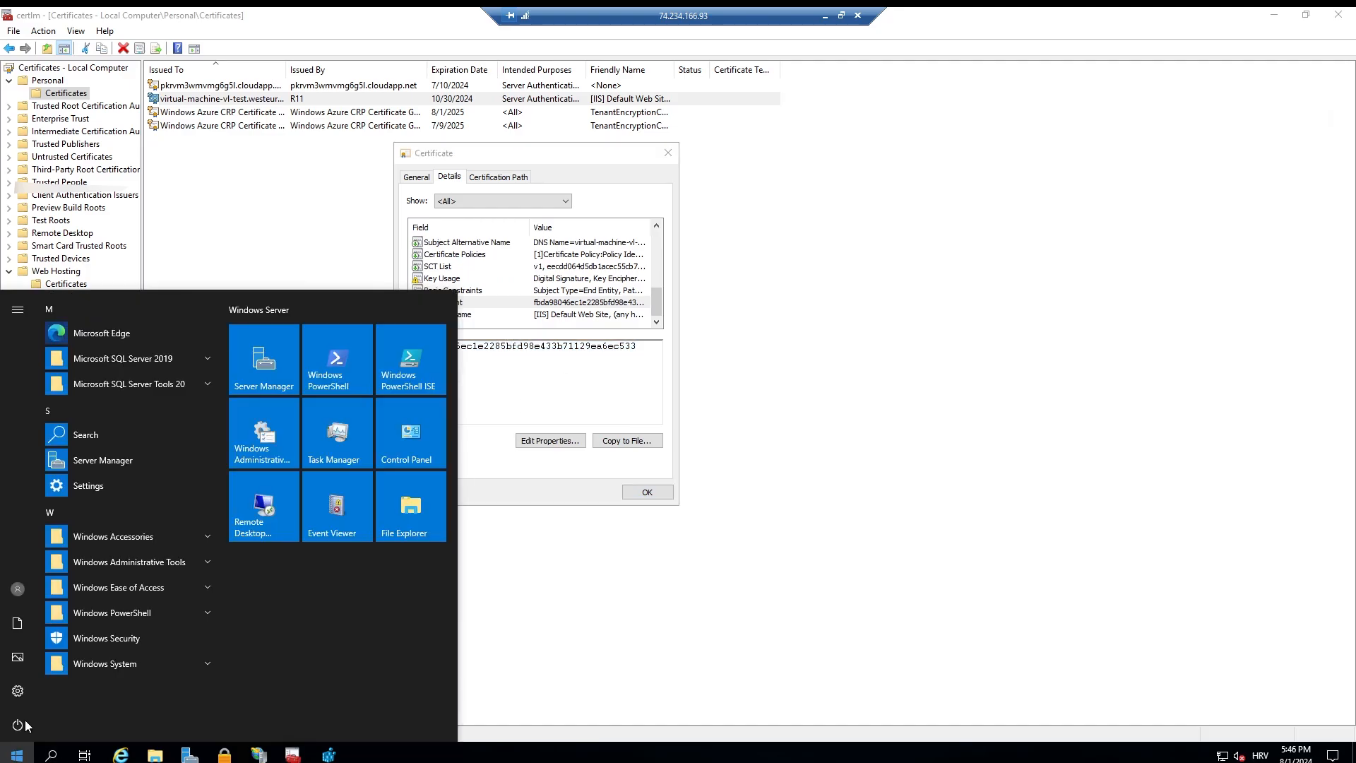
pyautogui.write('no')
pyautogui.press('Return')
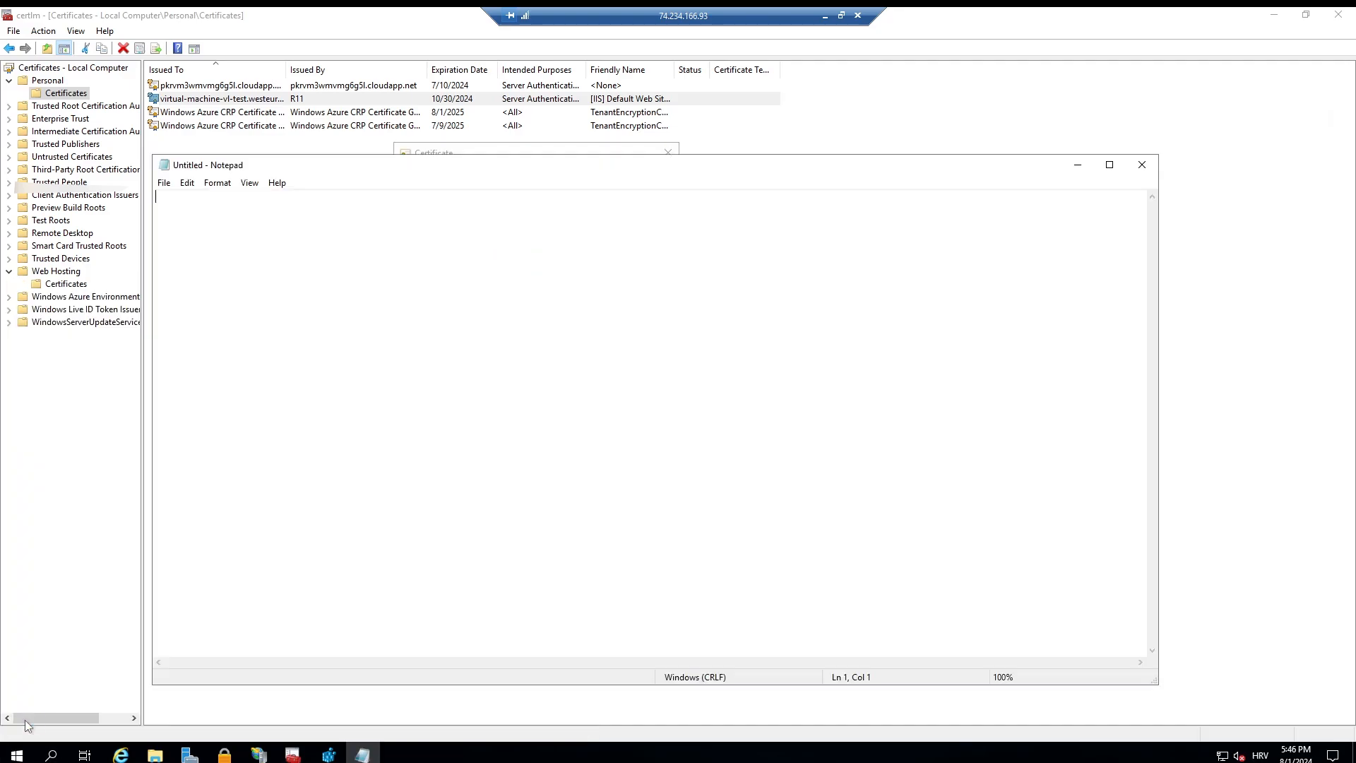
pyautogui.write('fbda98046ec1e2285bfd98e433b71129ea6ec533')
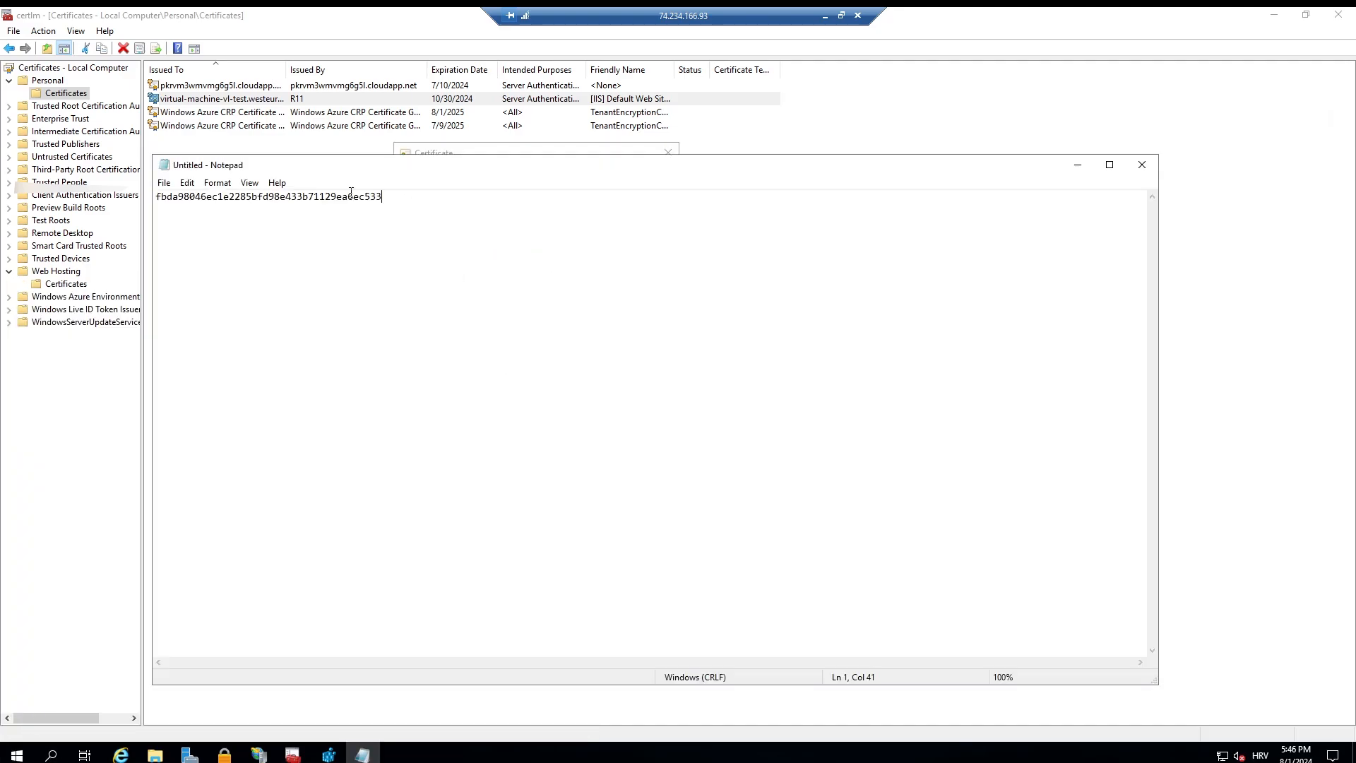
pyautogui.hotkey('ctrl', 'a')
pyautogui.hotkey('ctrl', 'c')
pyautogui.click(1077, 165)
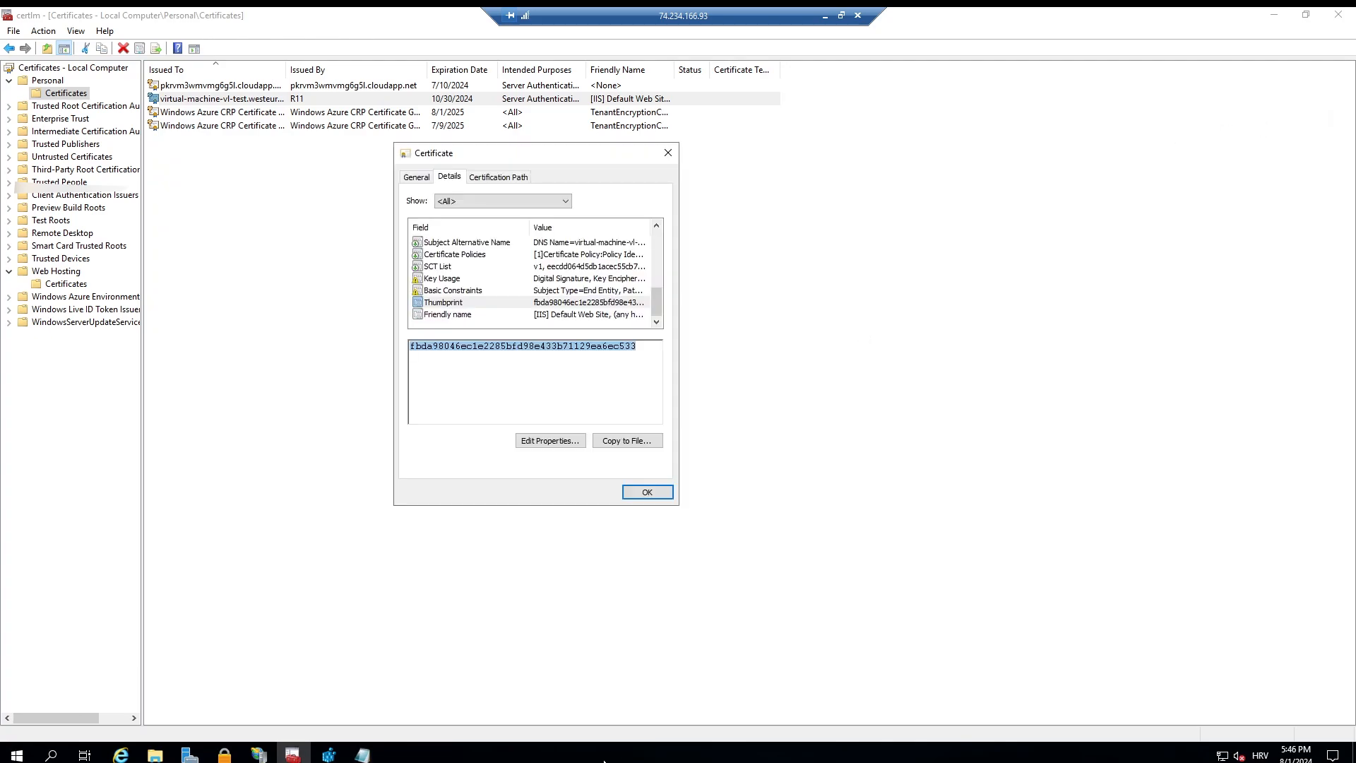
# Step: Set the Certificate value under MSSQL15.MSSQLSERVER\MSSQLServer\SuperSocketNetLib to the copied thumbprint and close the Registry Editor
pyautogui.click(328, 755)
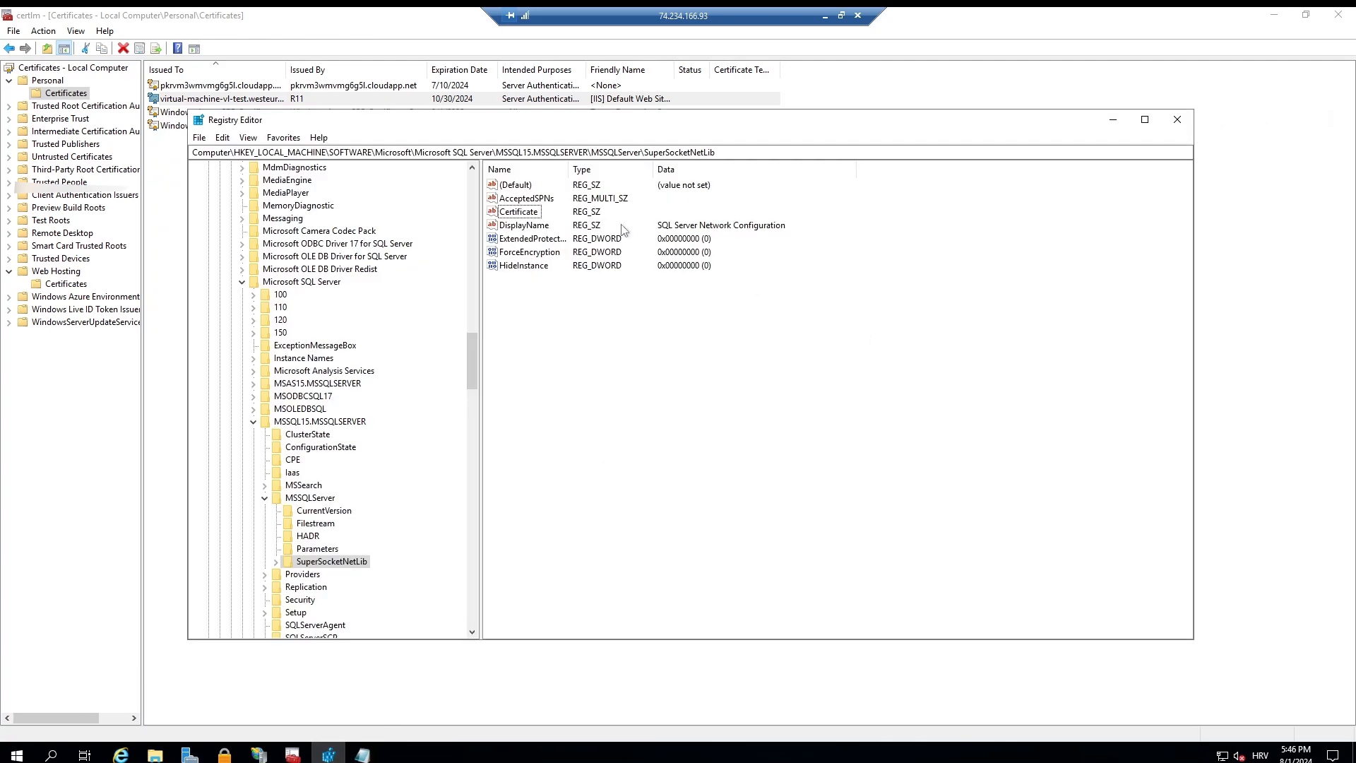
pyautogui.doubleClick(519, 212)
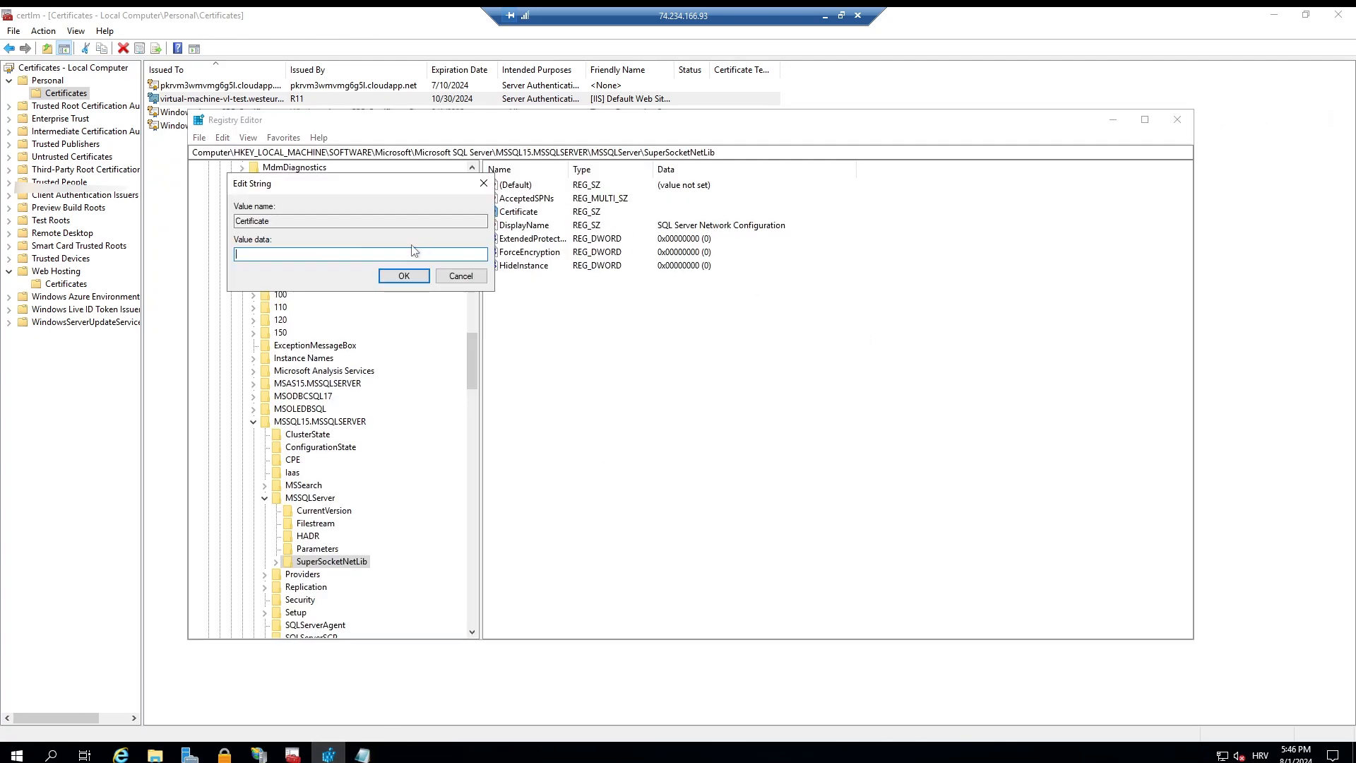
pyautogui.hotkey('ctrl', 'v')
pyautogui.click(404, 275)
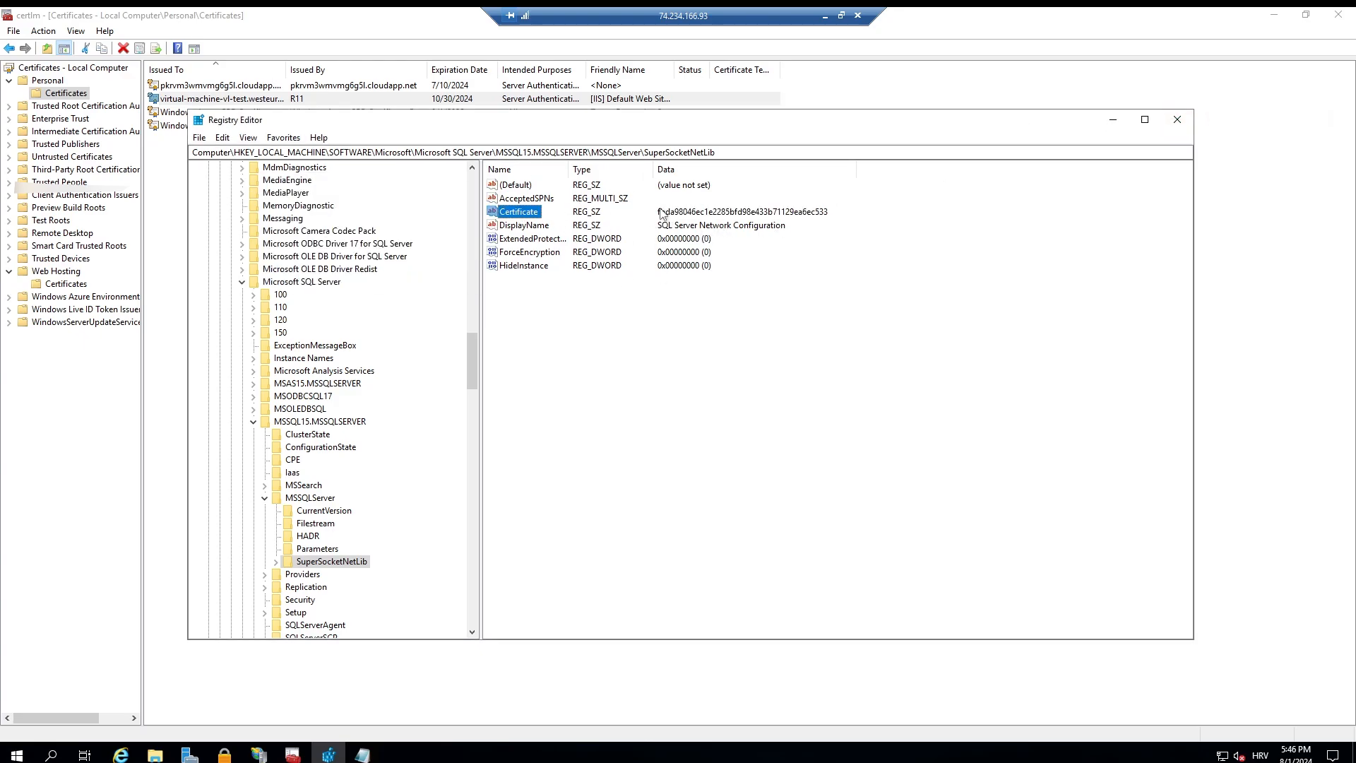
pyautogui.click(1177, 120)
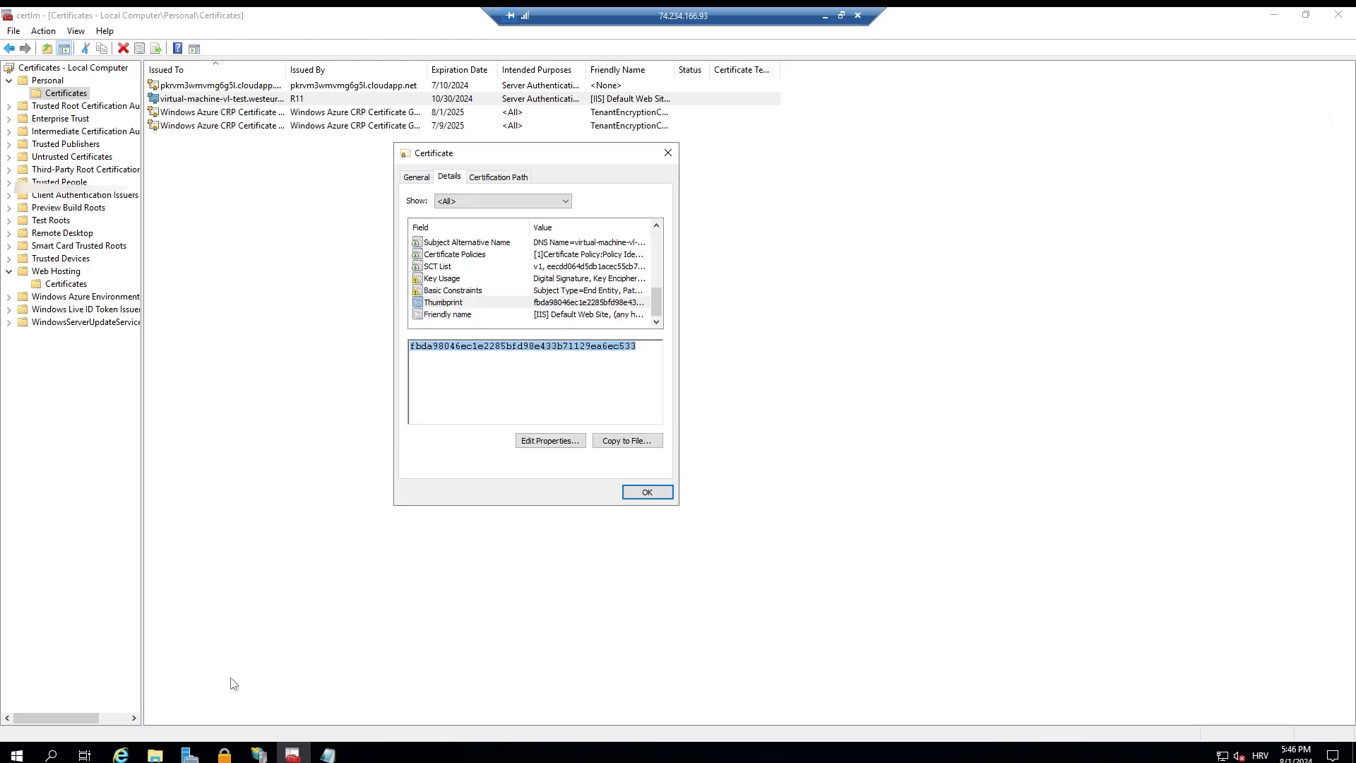
# Step: Find and open SQL Server 2019 Configuration Manager on the virtual machine
pyautogui.click(17, 754)
pyautogui.write('servi')
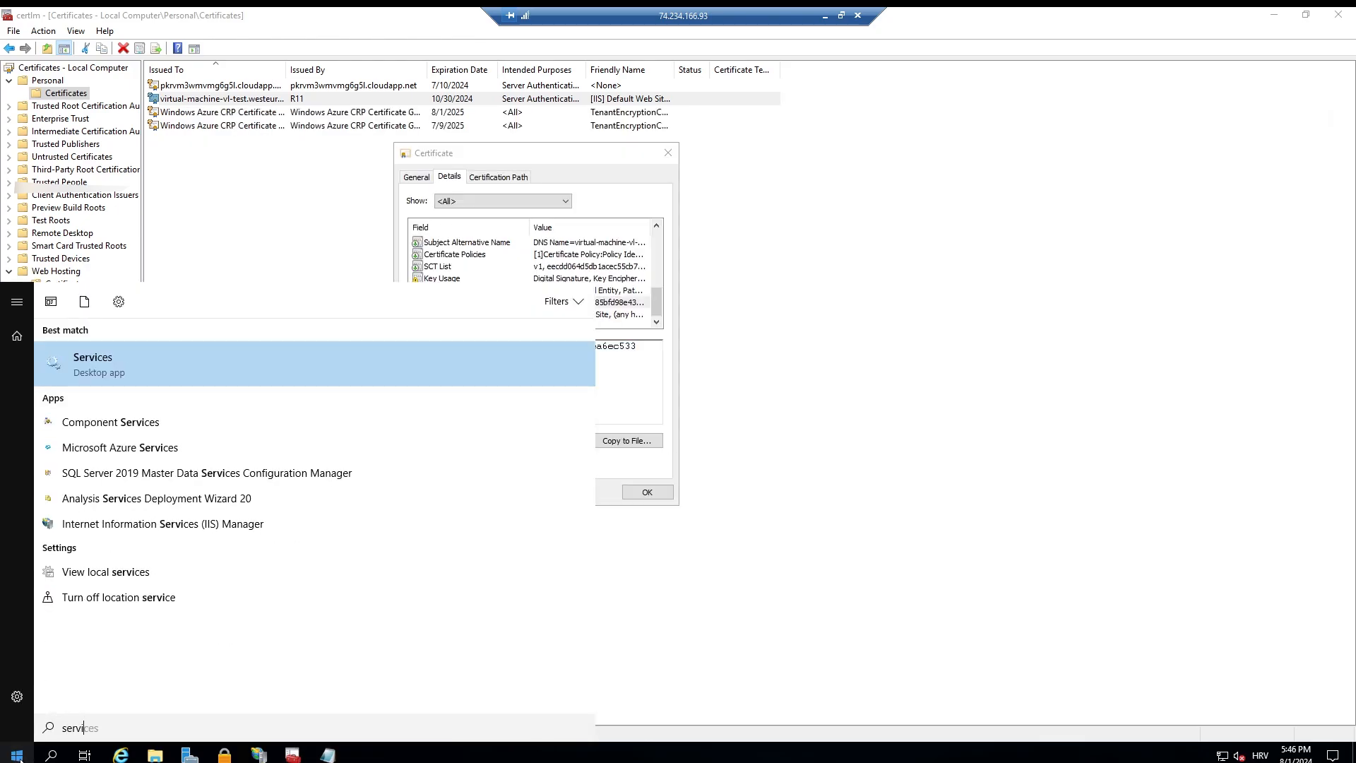
pyautogui.write('c')
pyautogui.hotkey('ctrl', 'a')
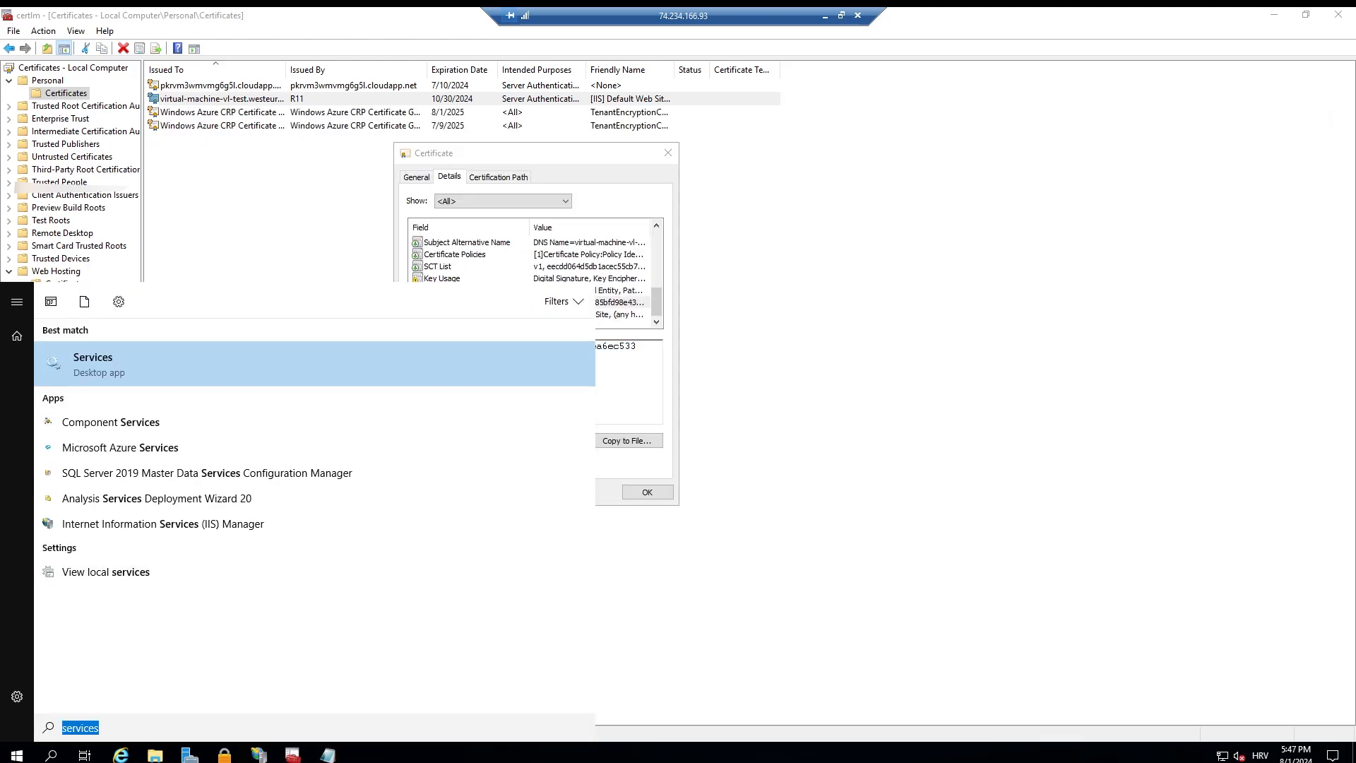
pyautogui.write('sqll')
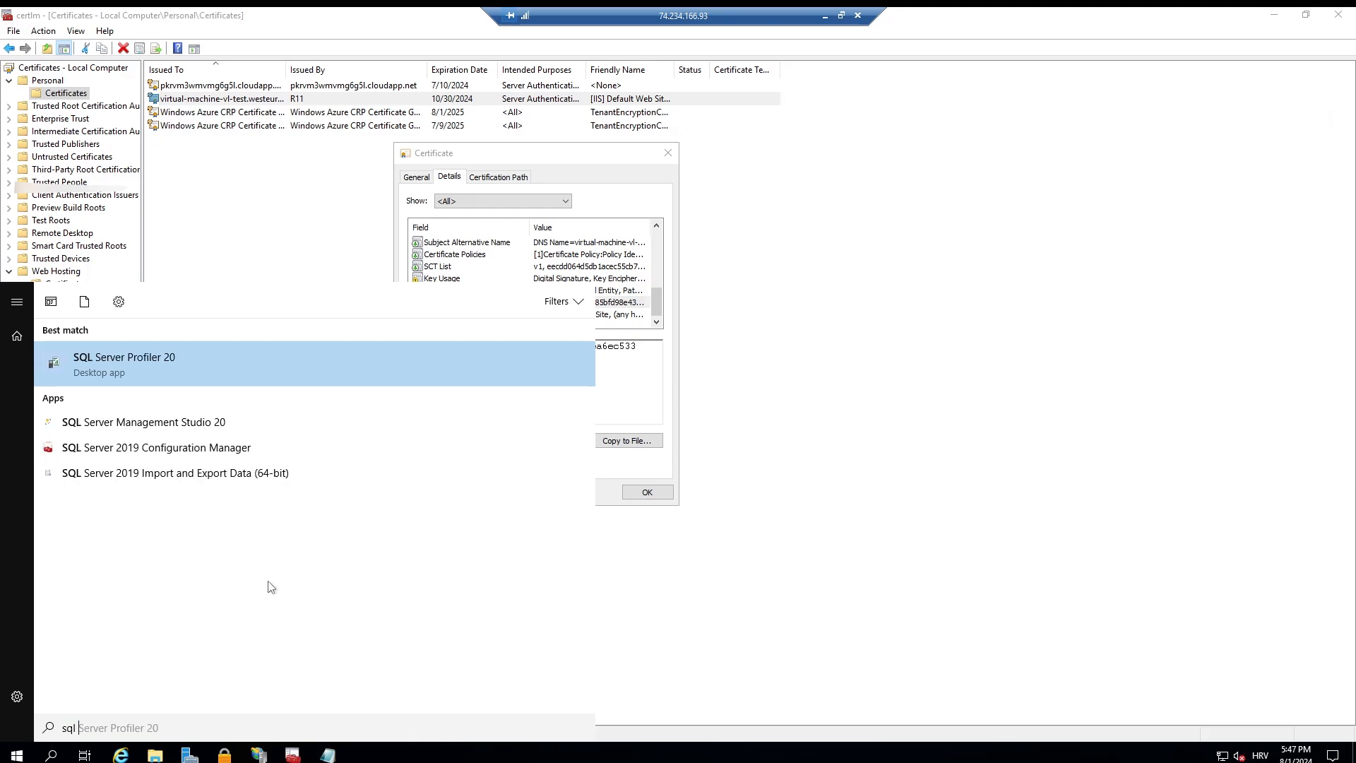
pyautogui.click(199, 445)
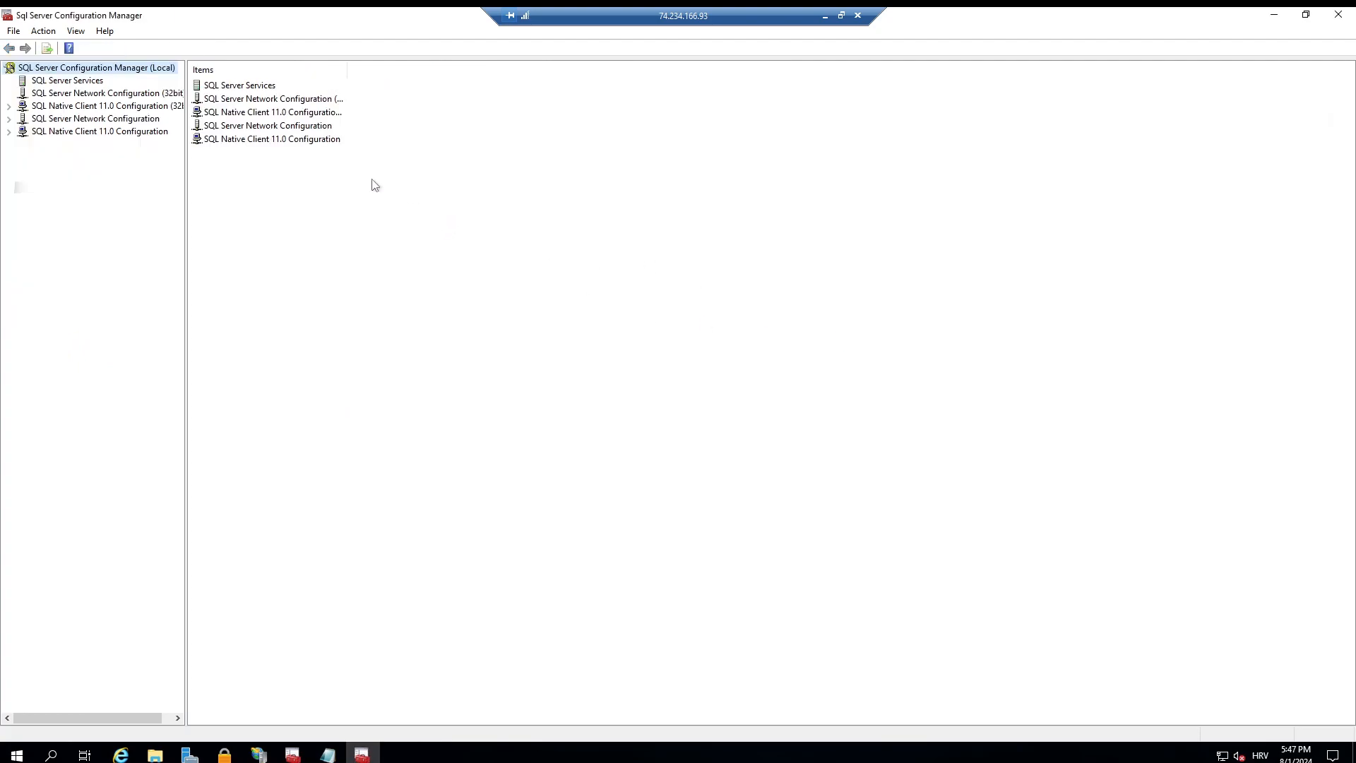
# Step: Restart the SQL Server (MSSQLSERVER) service from the list of SQL Server services
pyautogui.click(257, 89)
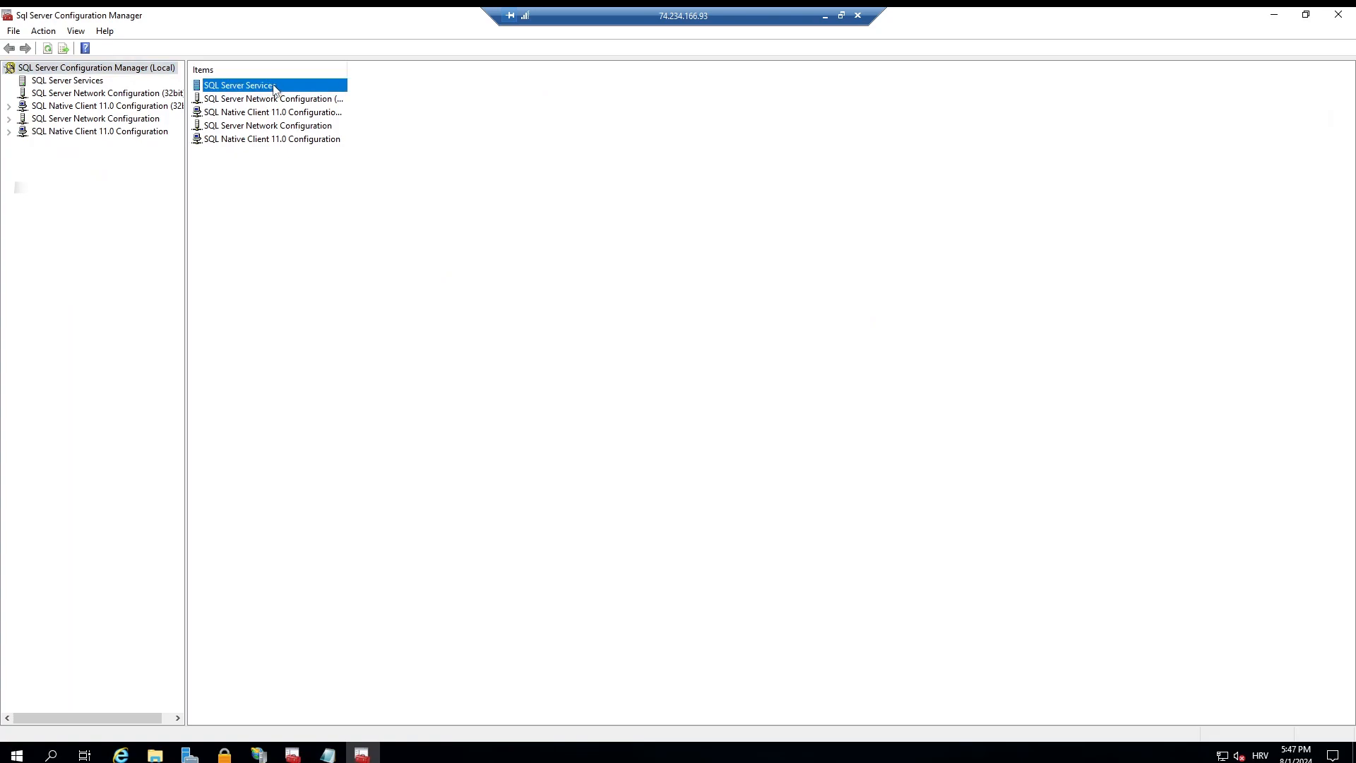
pyautogui.doubleClick(274, 88)
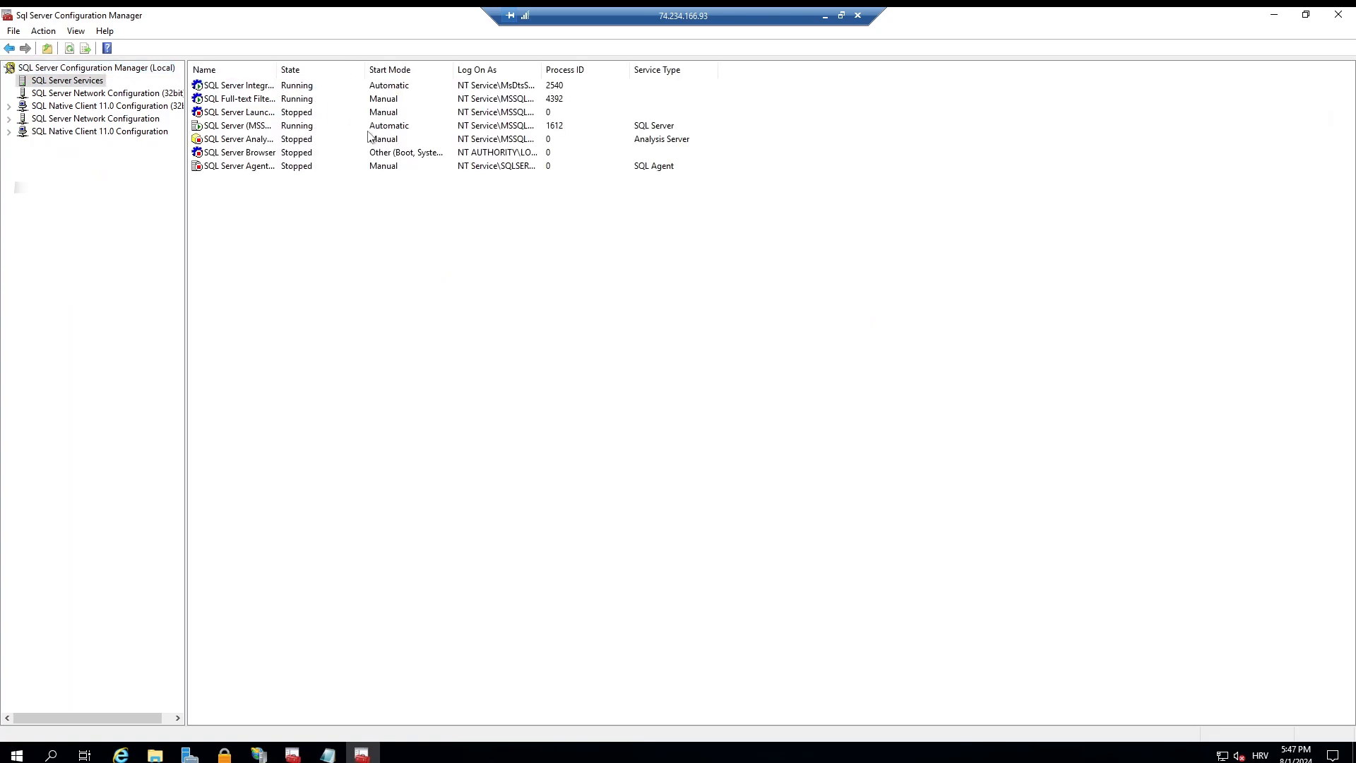
pyautogui.rightClick(314, 113)
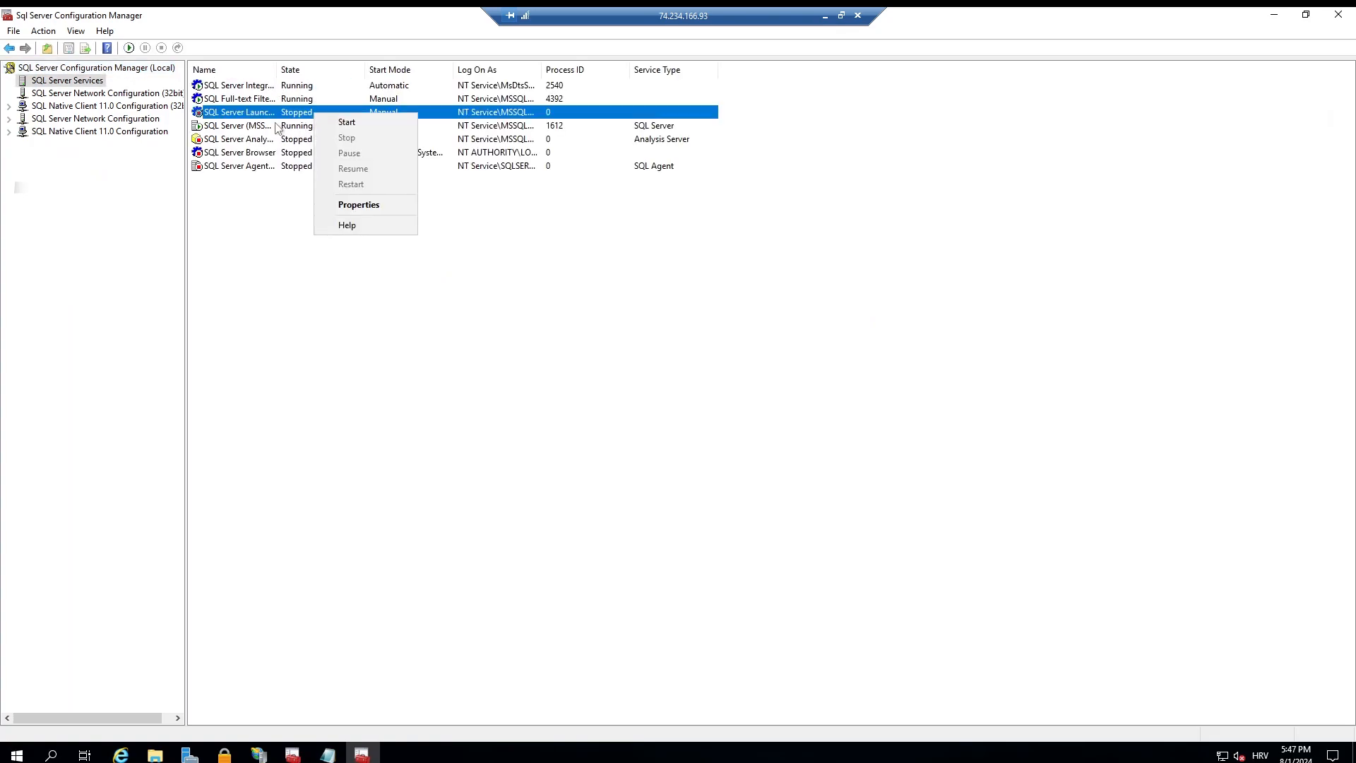
pyautogui.rightClick(276, 124)
pyautogui.click(333, 197)
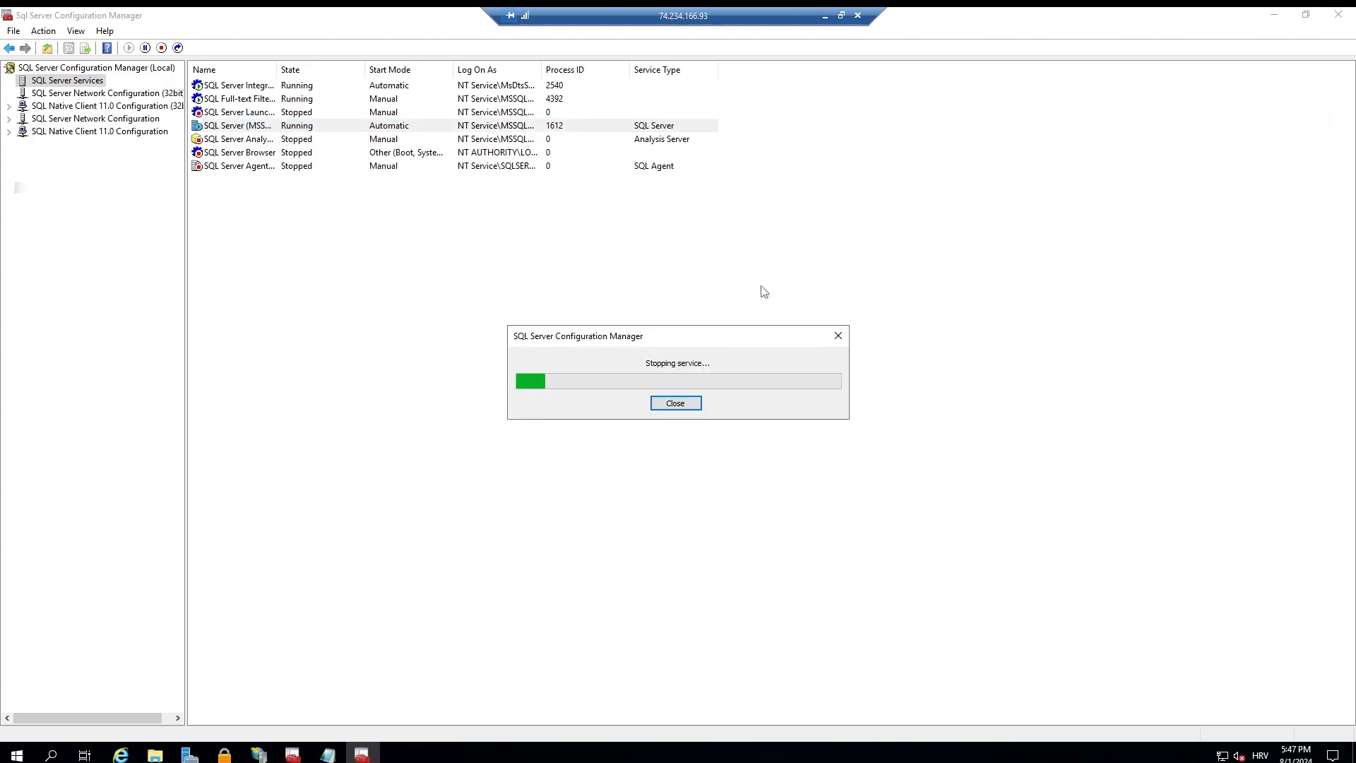
# Step: Return to the indexer connection article and review the remaining encrypted connection steps on service account permissions and restarting
pyautogui.click(825, 17)
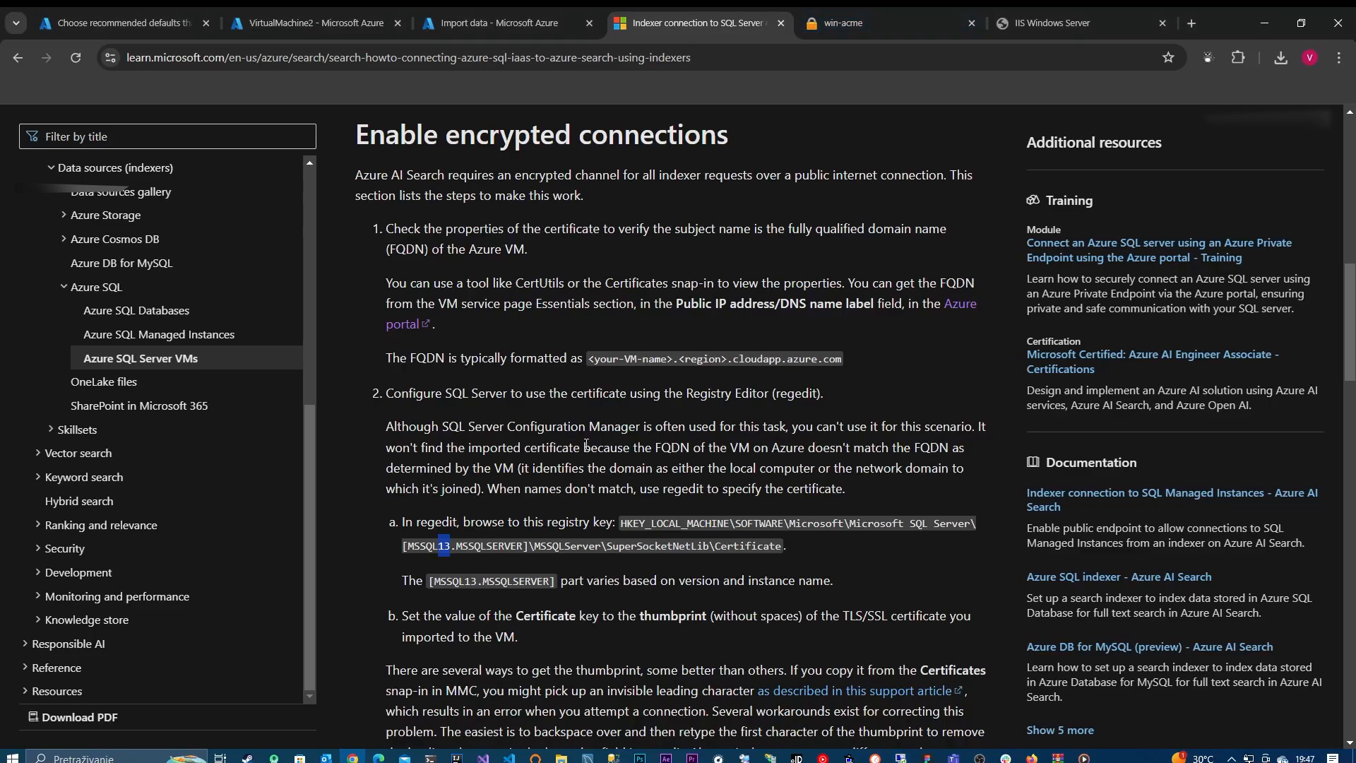
pyautogui.scroll(-5, 581, 590)
pyautogui.scroll(-3, 581, 589)
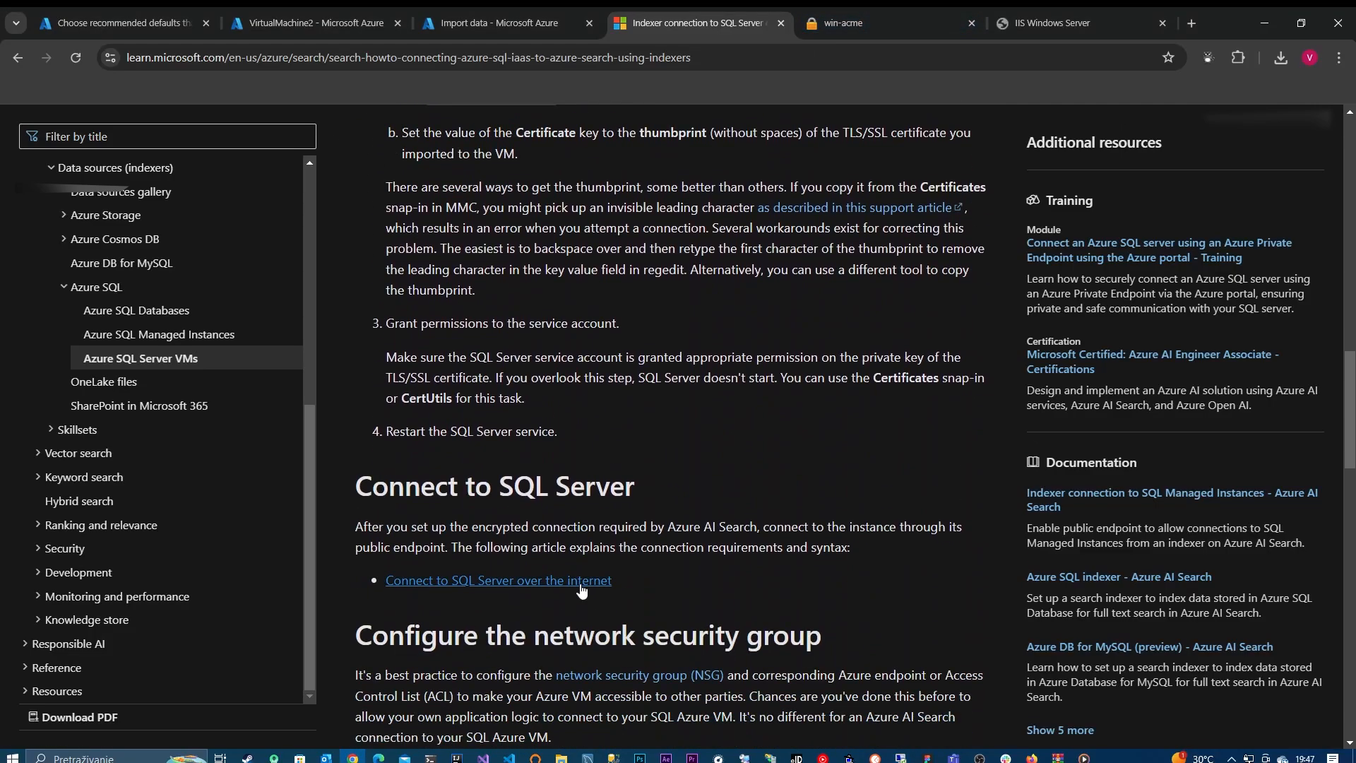
# Step: Read the article's sections on connecting to SQL Server, configuring the network security group and granting service account permissions
pyautogui.scroll(-4, 581, 589)
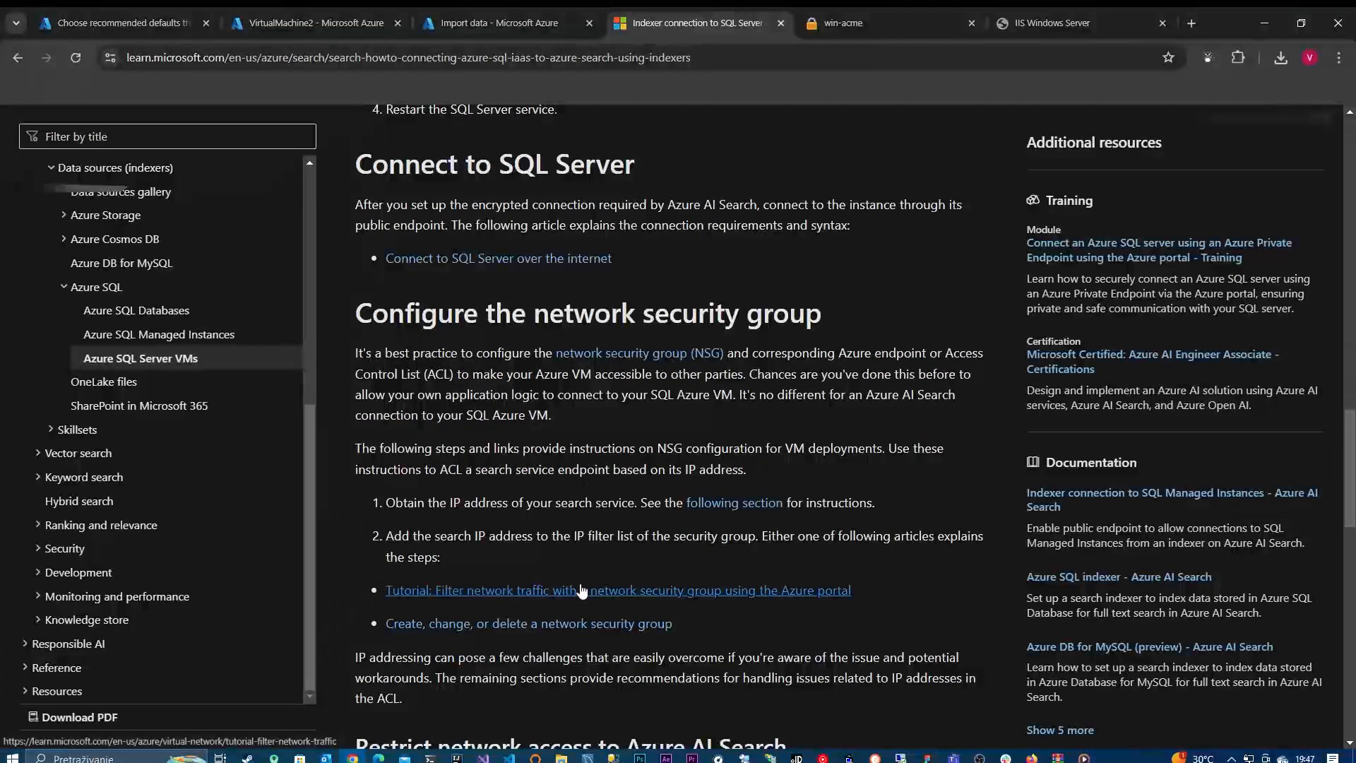
pyautogui.scroll(5, 579, 583)
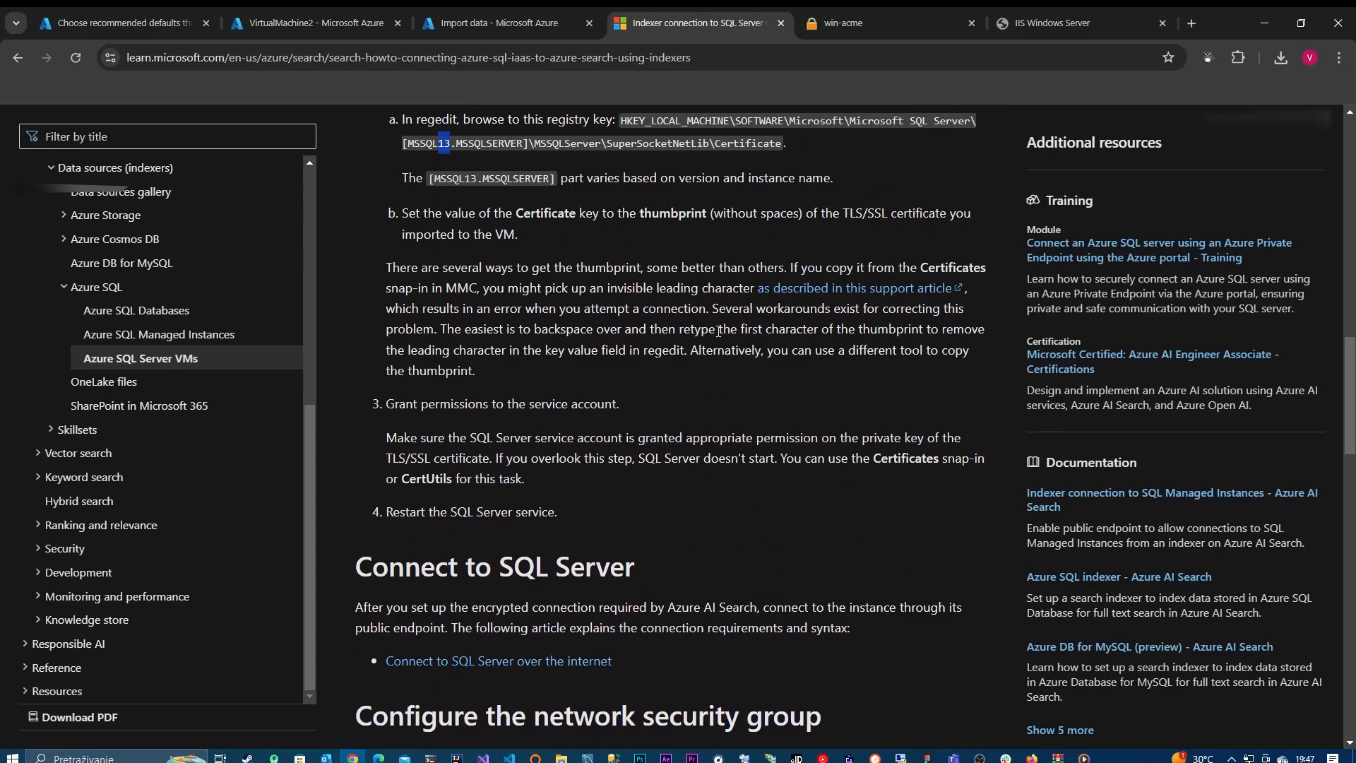
pyautogui.scroll(2, 718, 330)
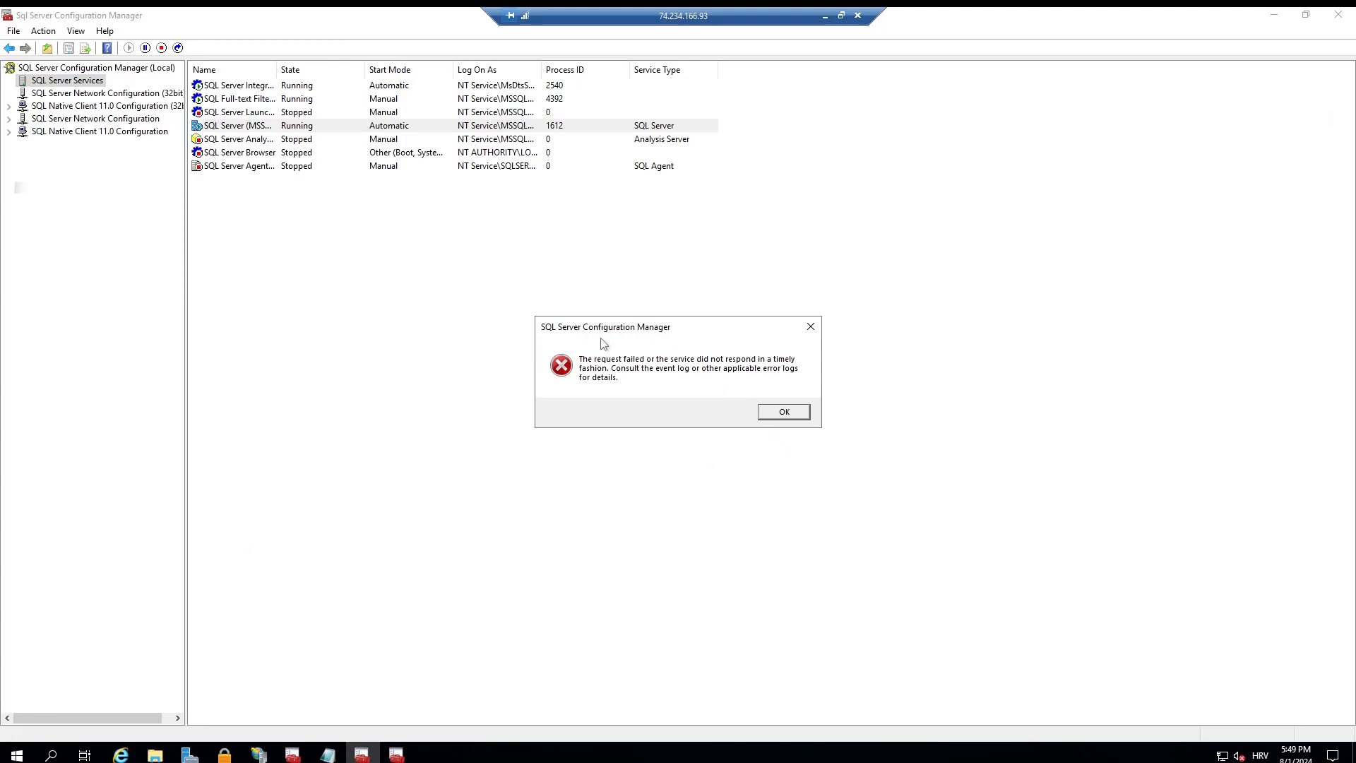
# Step: Find and open the local computer certificate manager on the virtual machine
pyautogui.click(303, 127)
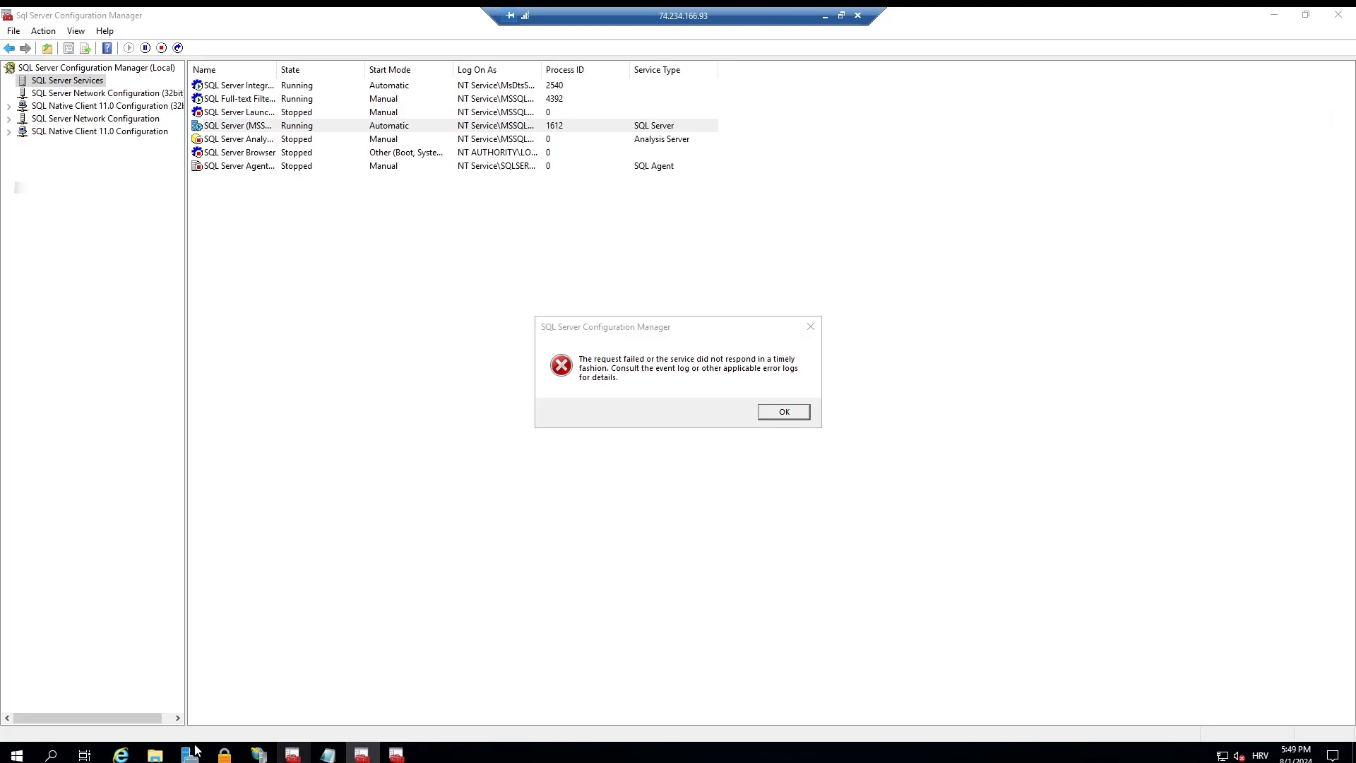
pyautogui.click(223, 755)
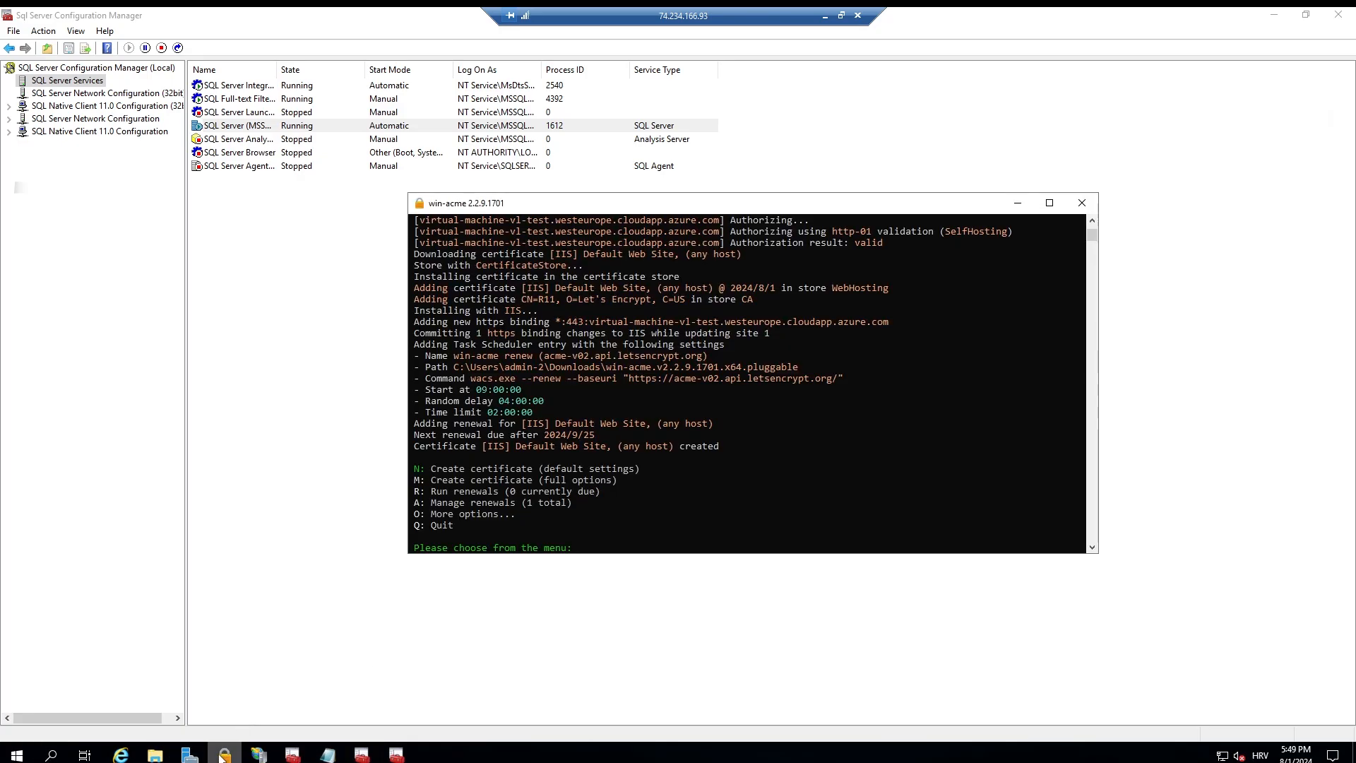
pyautogui.click(223, 755)
pyautogui.click(189, 754)
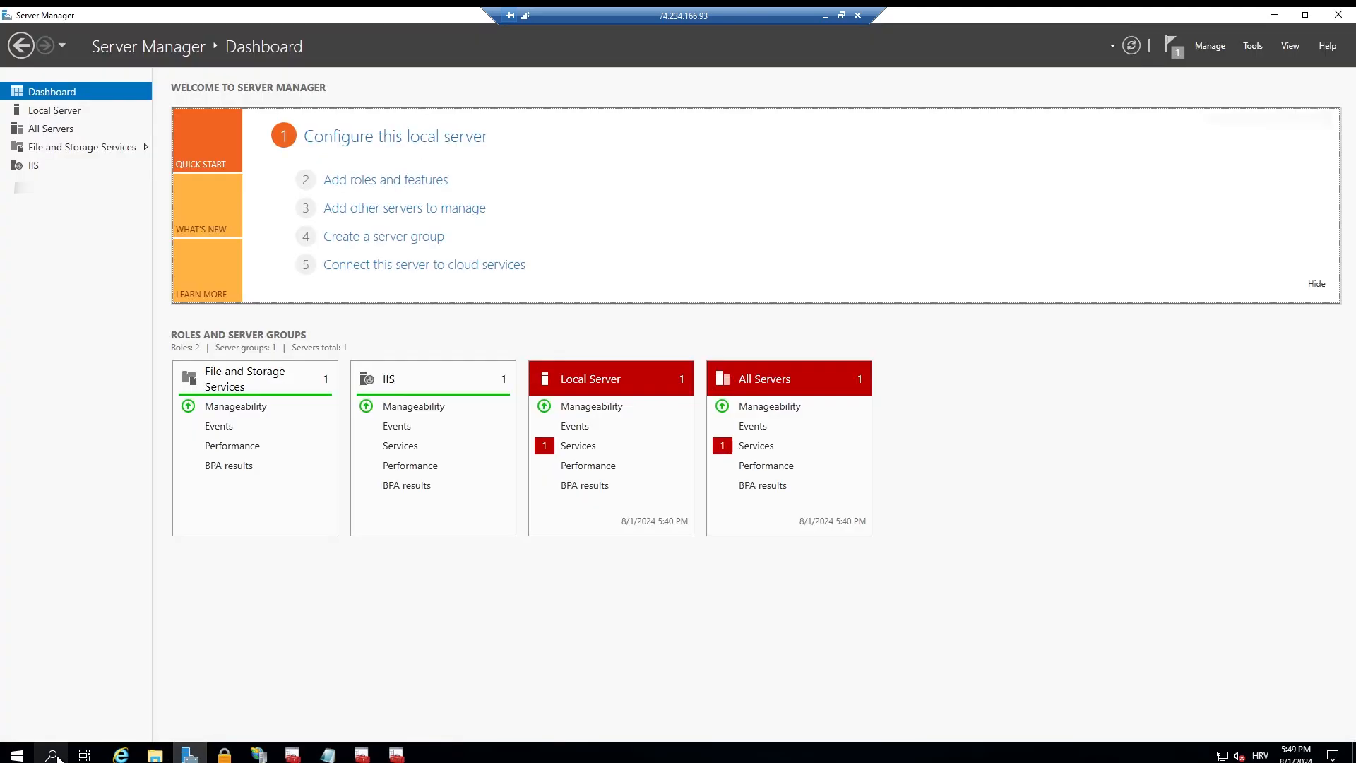
pyautogui.click(17, 755)
pyautogui.write('m')
pyautogui.press('BackSpace')
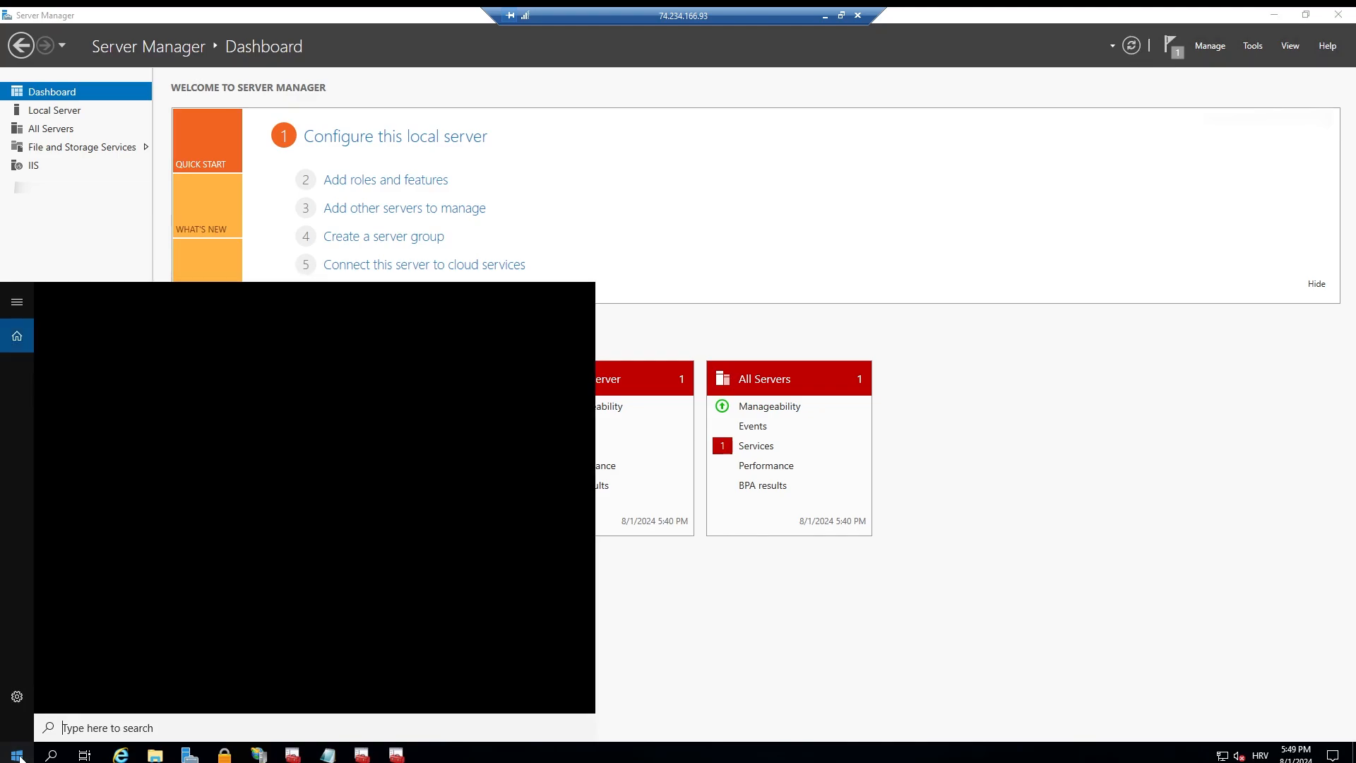
pyautogui.write('cert')
pyautogui.press('Return')
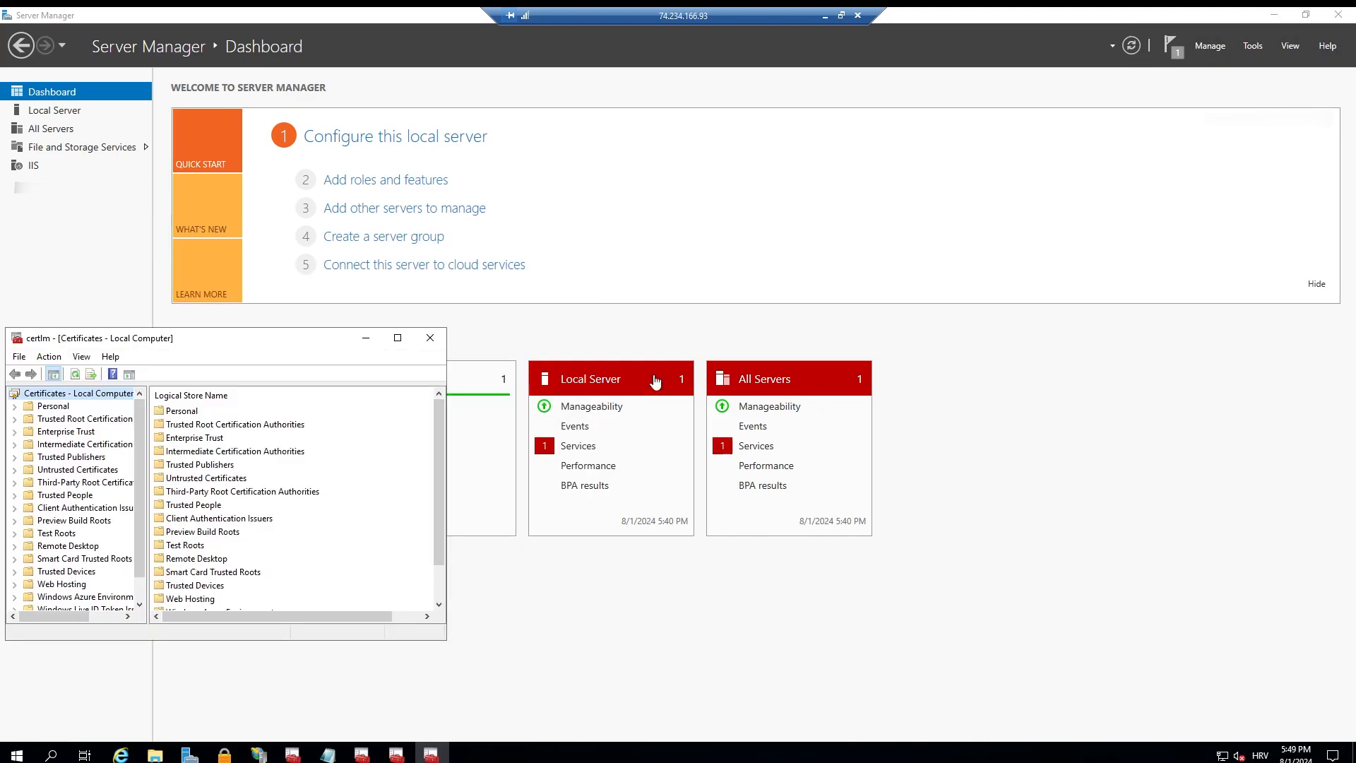
# Step: Open the private key permissions of the virtual-machine-vl-test certificate in the Personal store and start adding an account
pyautogui.click(398, 338)
pyautogui.click(185, 86)
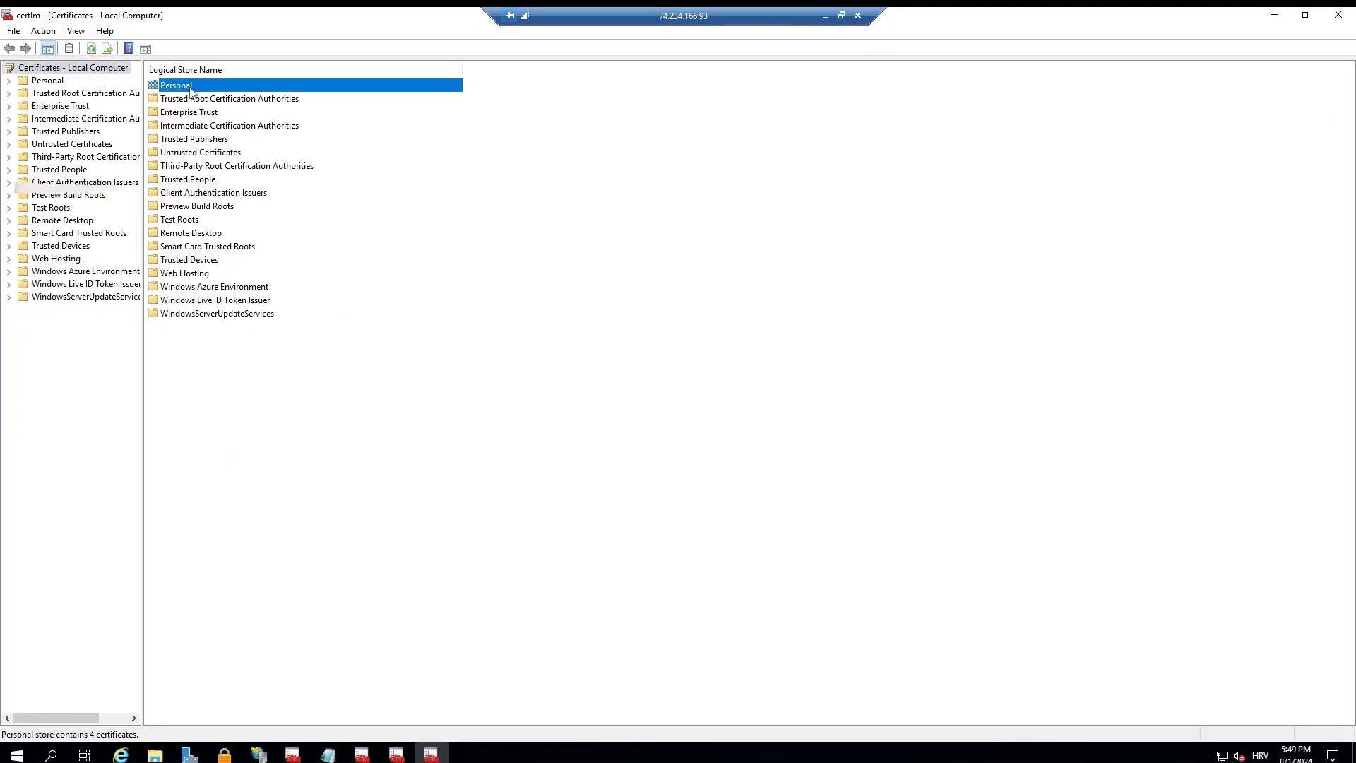
pyautogui.click(8, 80)
pyautogui.click(66, 92)
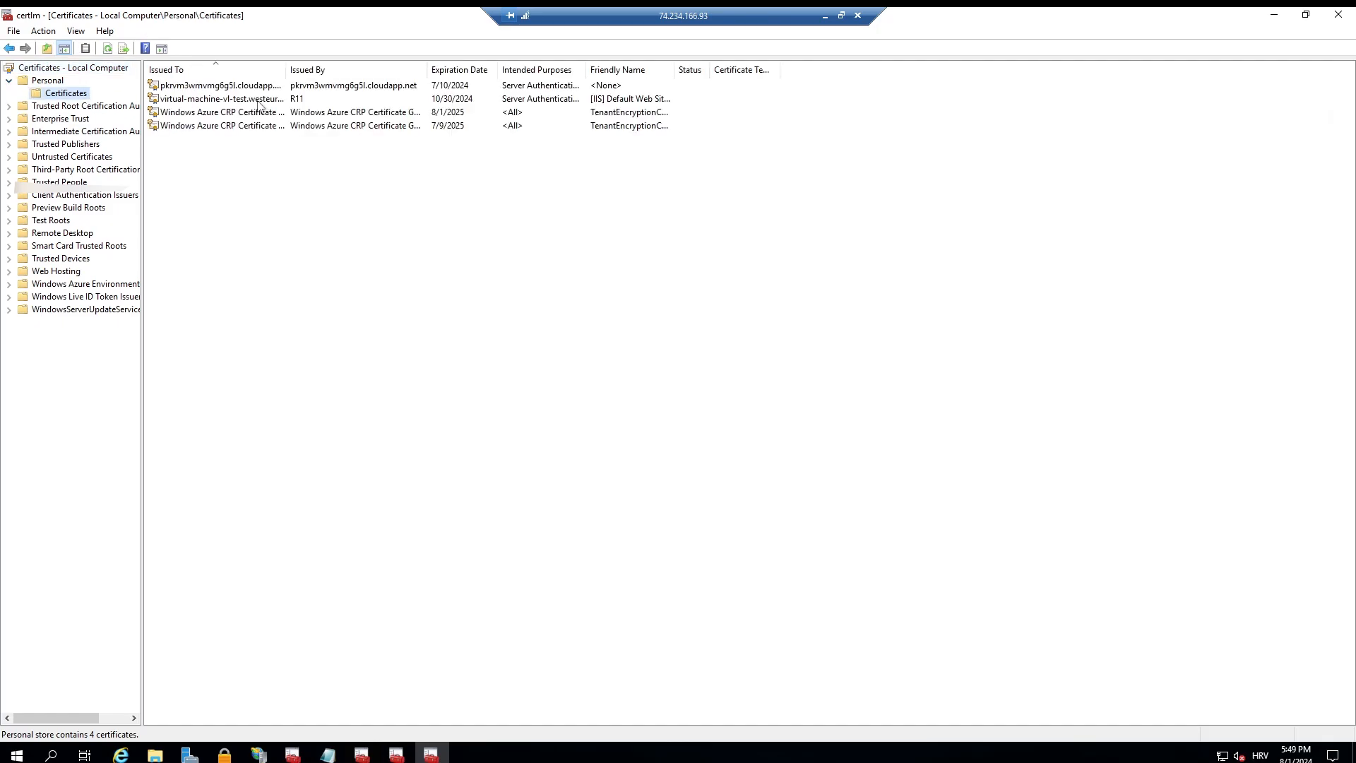
pyautogui.rightClick(260, 105)
pyautogui.moveTo(311, 130)
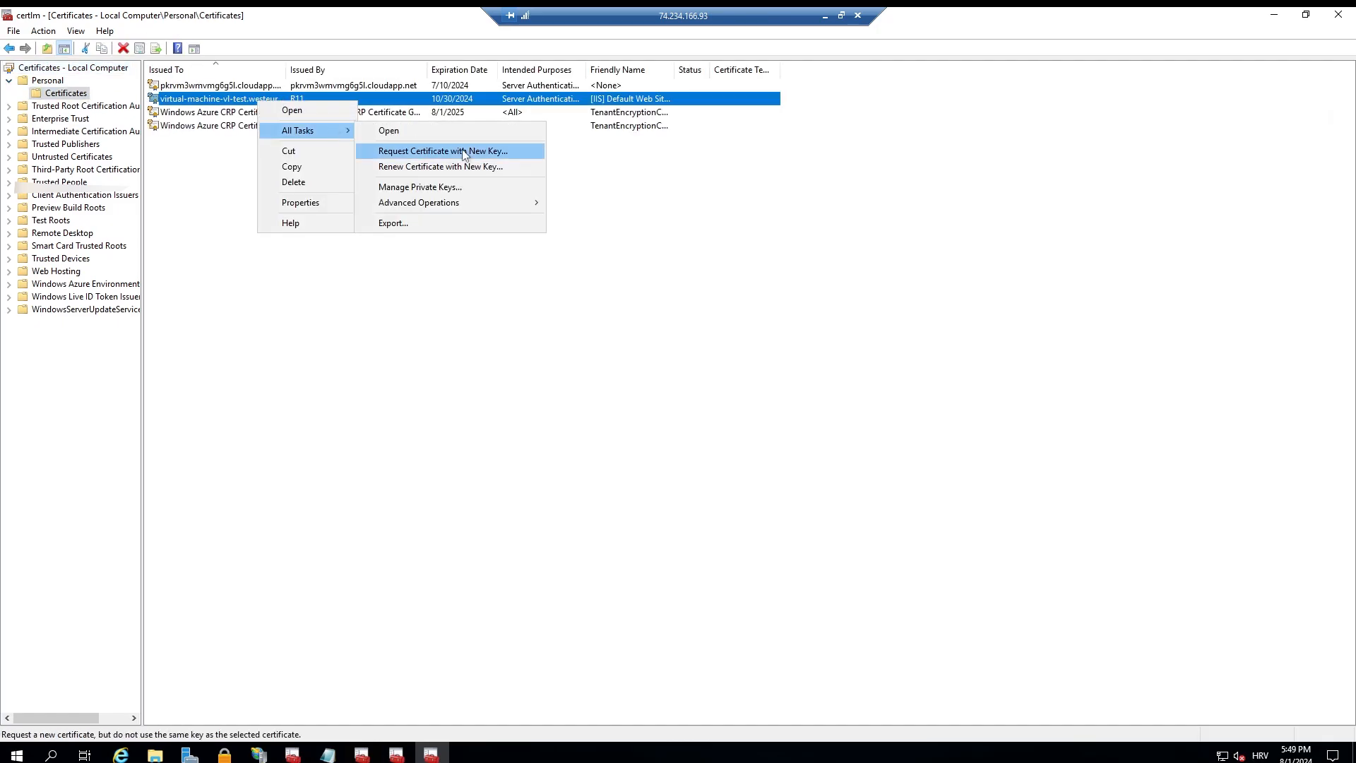
pyautogui.click(459, 187)
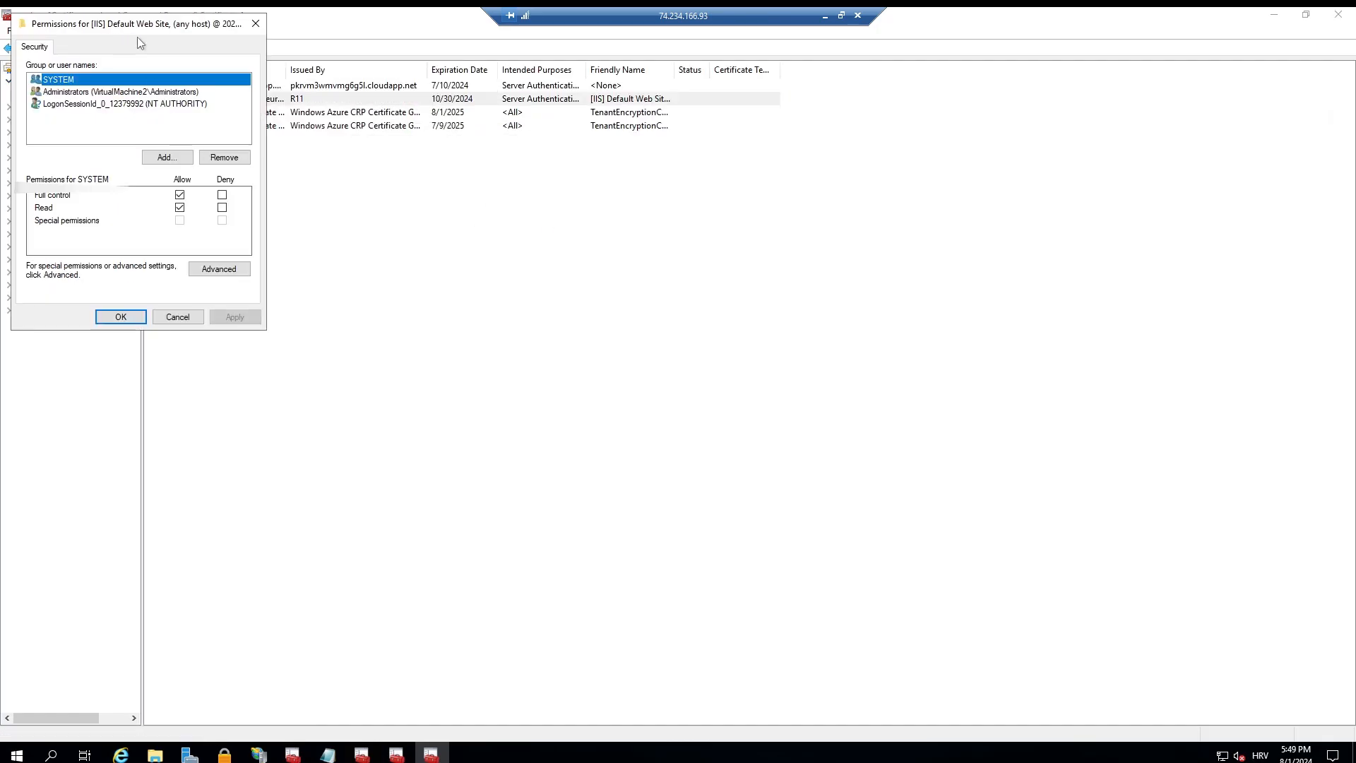
pyautogui.click(530, 317)
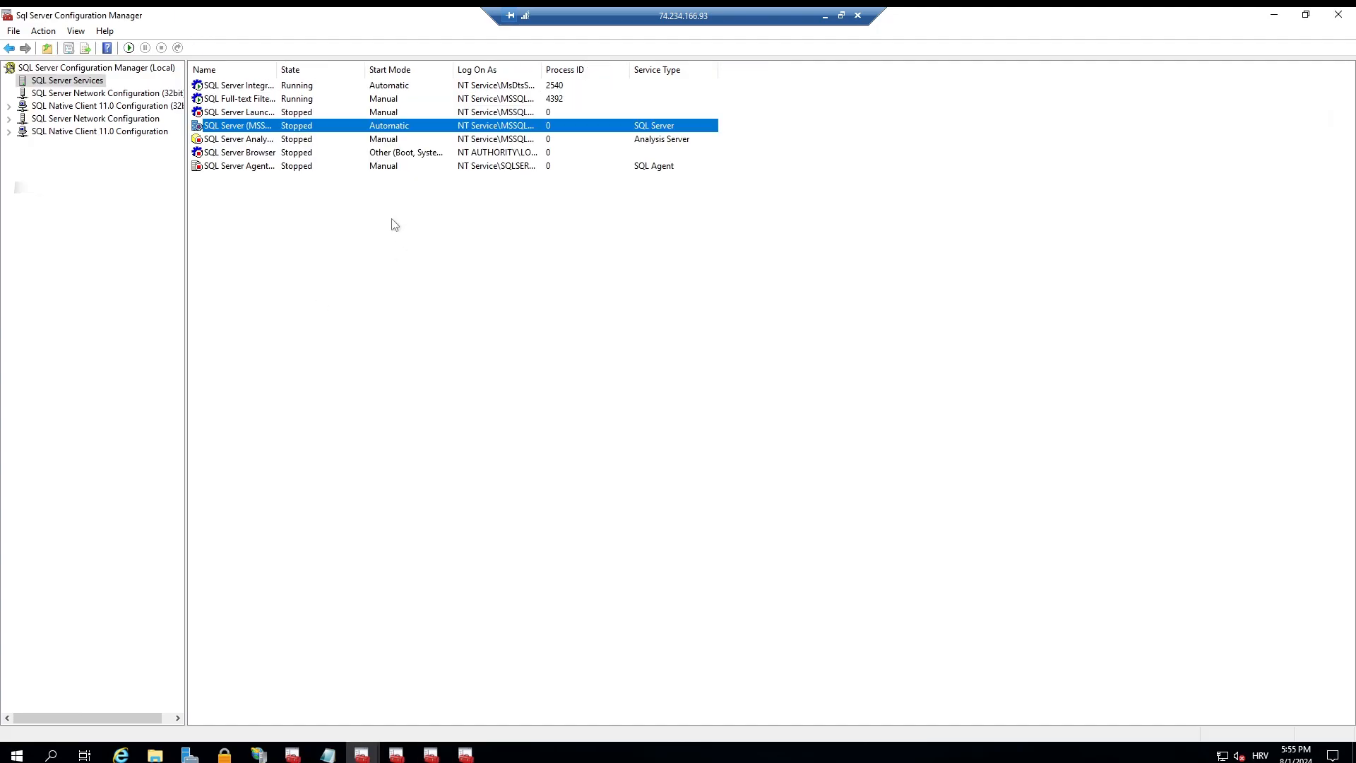
# Step: Copy the account name NT Service\MSSQLSERVER from the SQL Server (MSSQLSERVER) log-on properties and return to the certificate manager
pyautogui.doubleClick(272, 129)
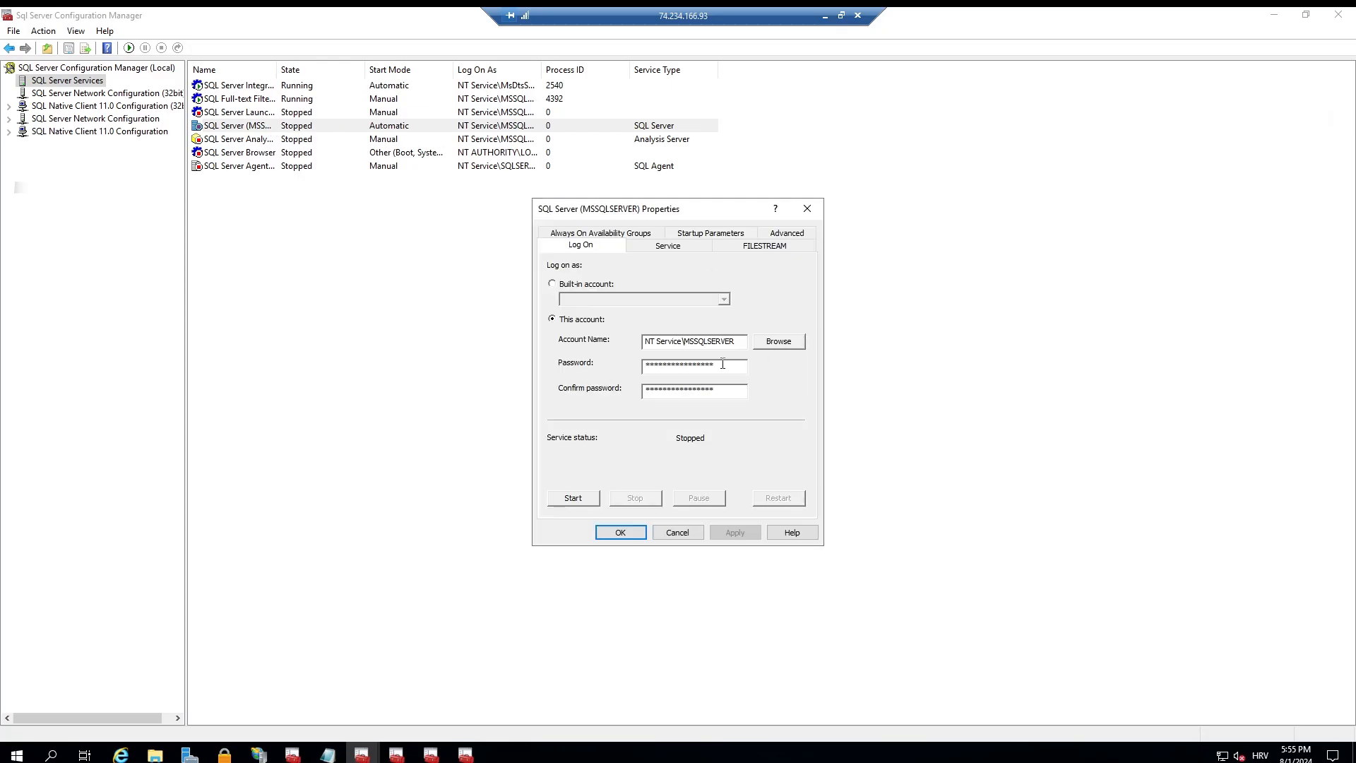
pyautogui.moveTo(738, 344); pyautogui.dragTo(621, 343)
pyautogui.hotkey('ctrl', 'c')
pyautogui.click(430, 756)
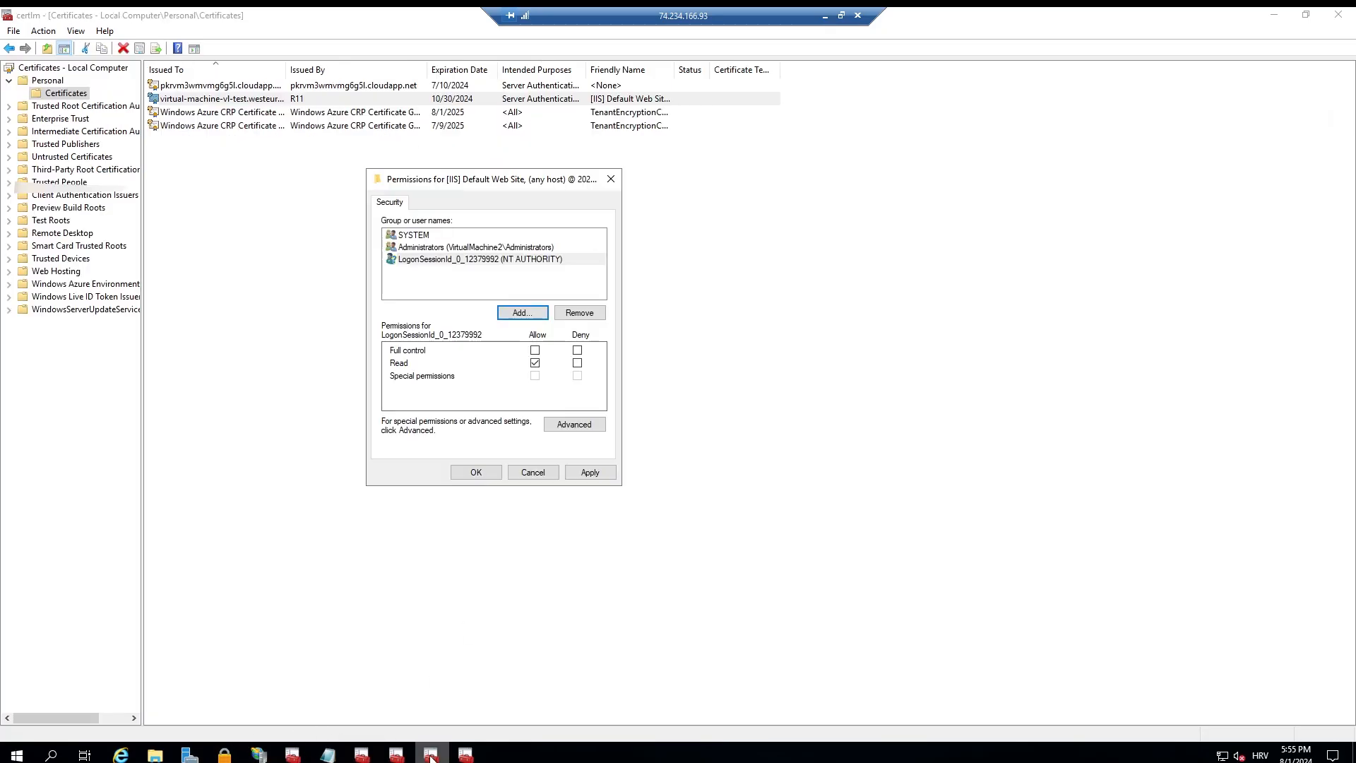
# Step: Reopen the virtual-machine-vl-test certificate's private key permissions and remove SQLSERVERAGENT from the accounts
pyautogui.click(610, 179)
pyautogui.rightClick(249, 99)
pyautogui.moveTo(332, 128)
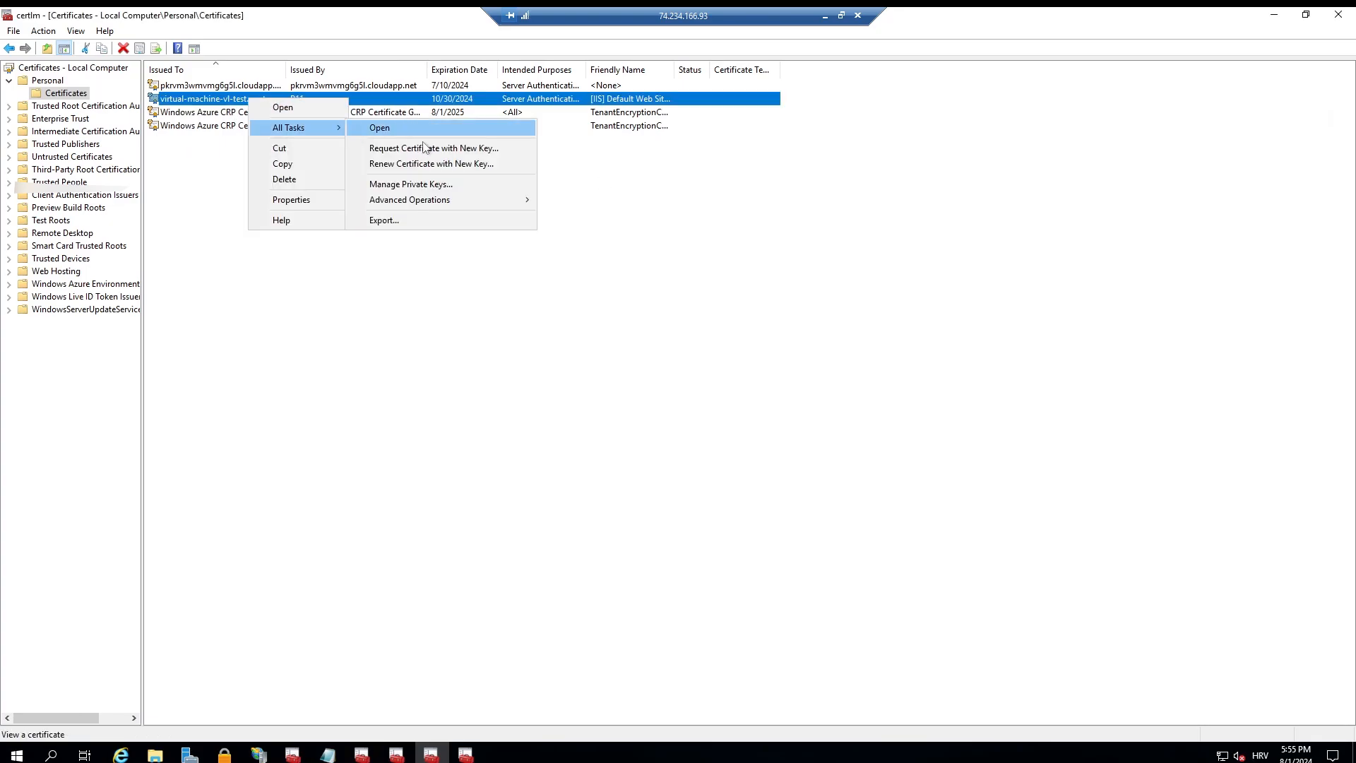
pyautogui.click(429, 185)
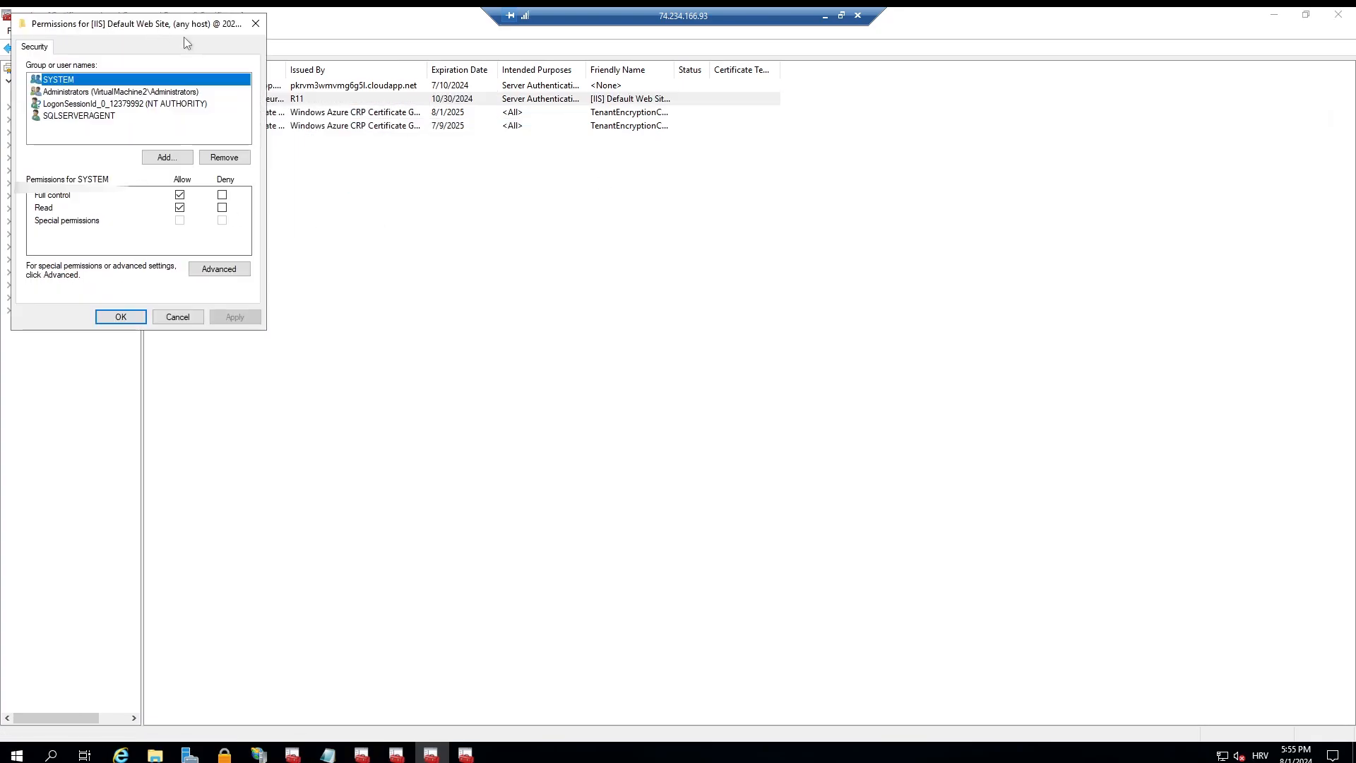
pyautogui.click(558, 259)
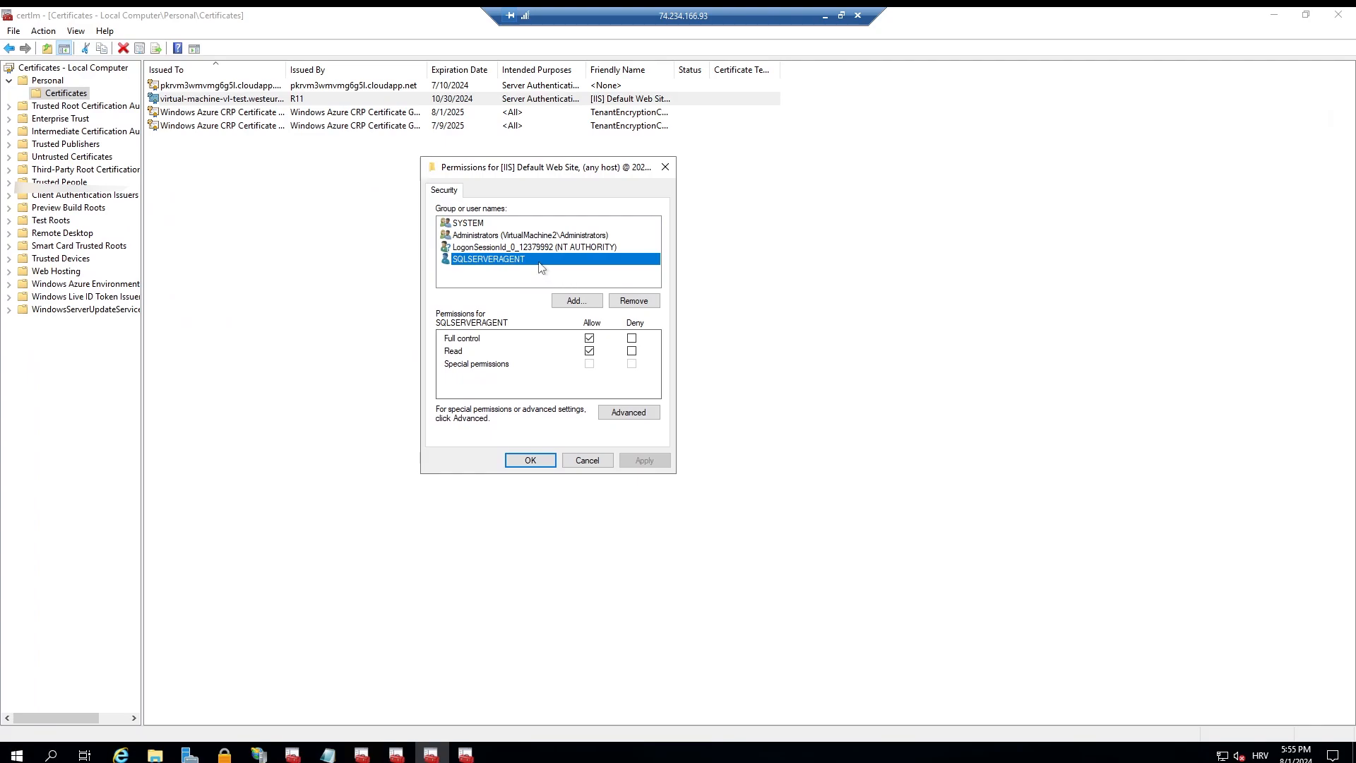
pyautogui.click(633, 300)
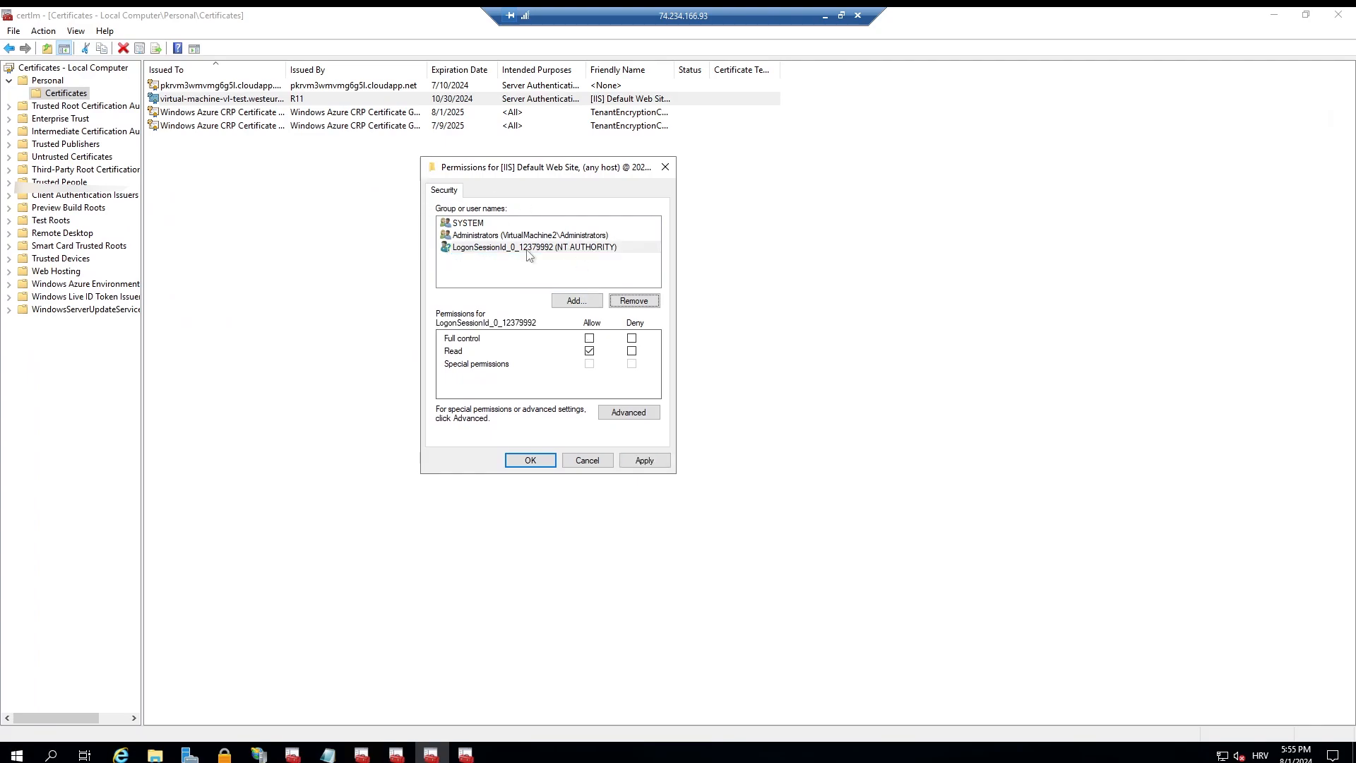
# Step: Add NT Service\MSSQLSERVER to the private key permissions with full control and read access, choosing MSSQLSERVER among the matching names
pyautogui.click(597, 303)
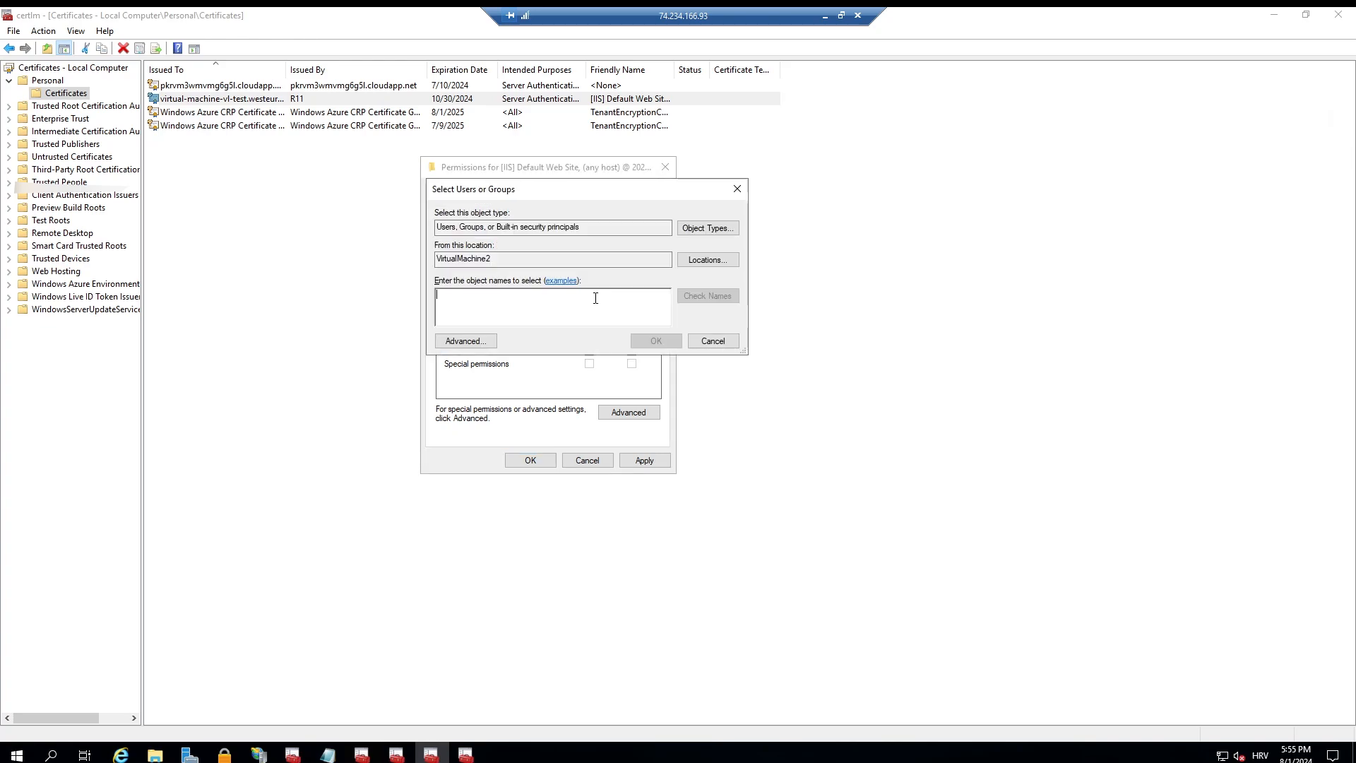
pyautogui.hotkey('ctrl', 'v')
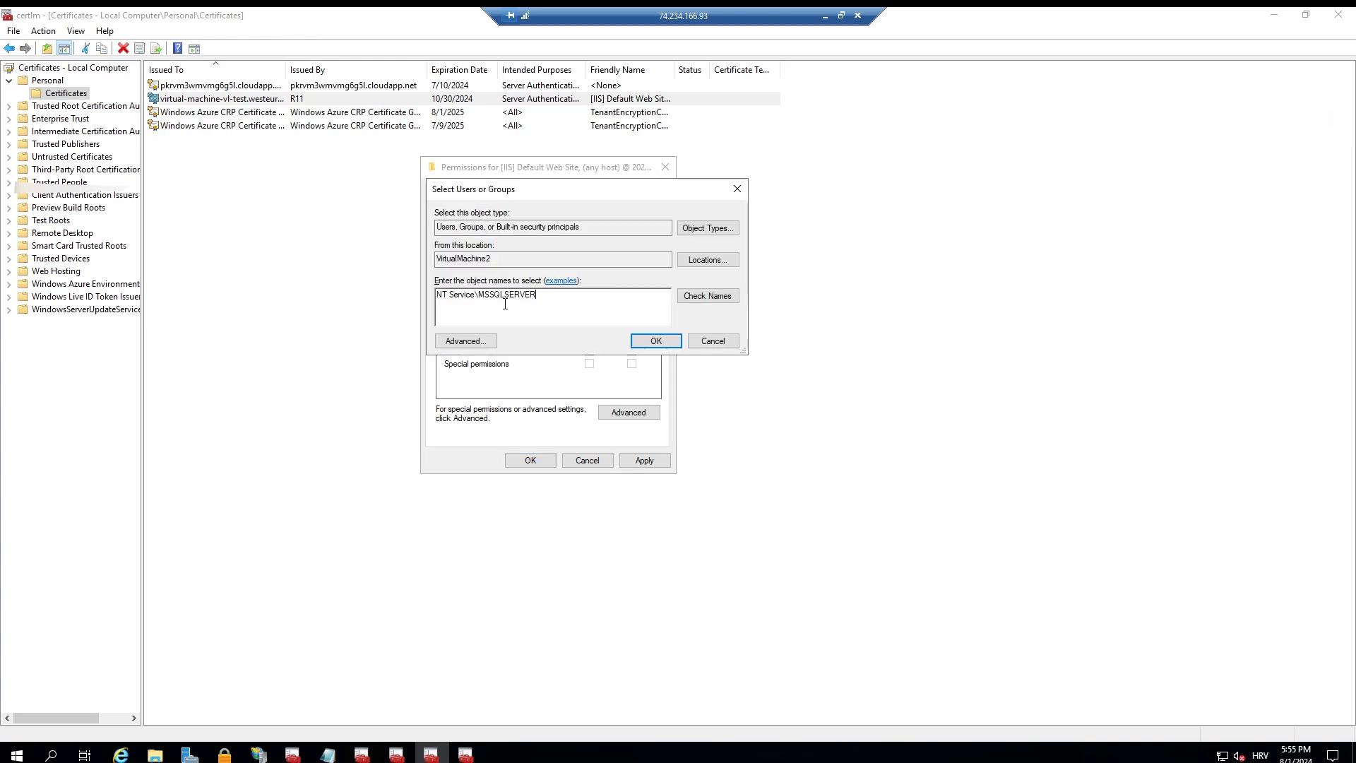
pyautogui.click(656, 341)
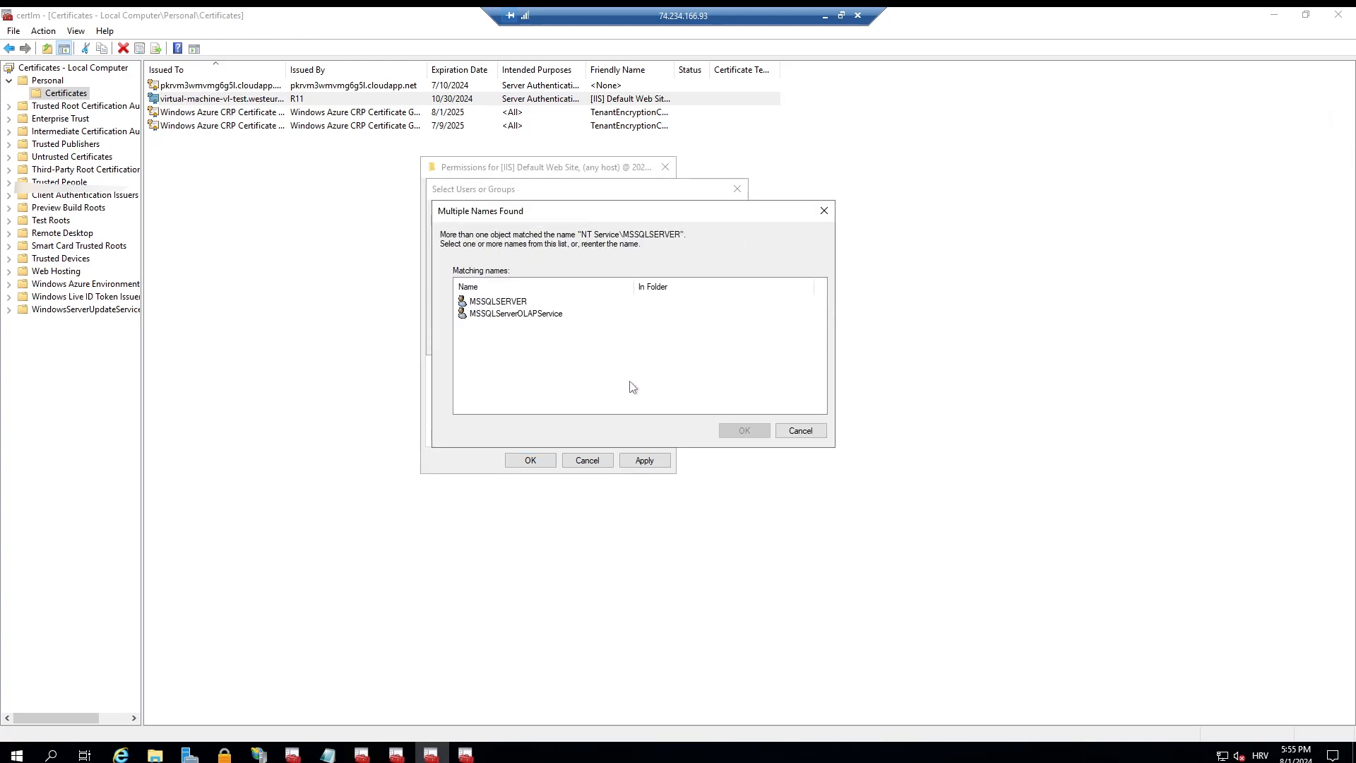
pyautogui.click(738, 430)
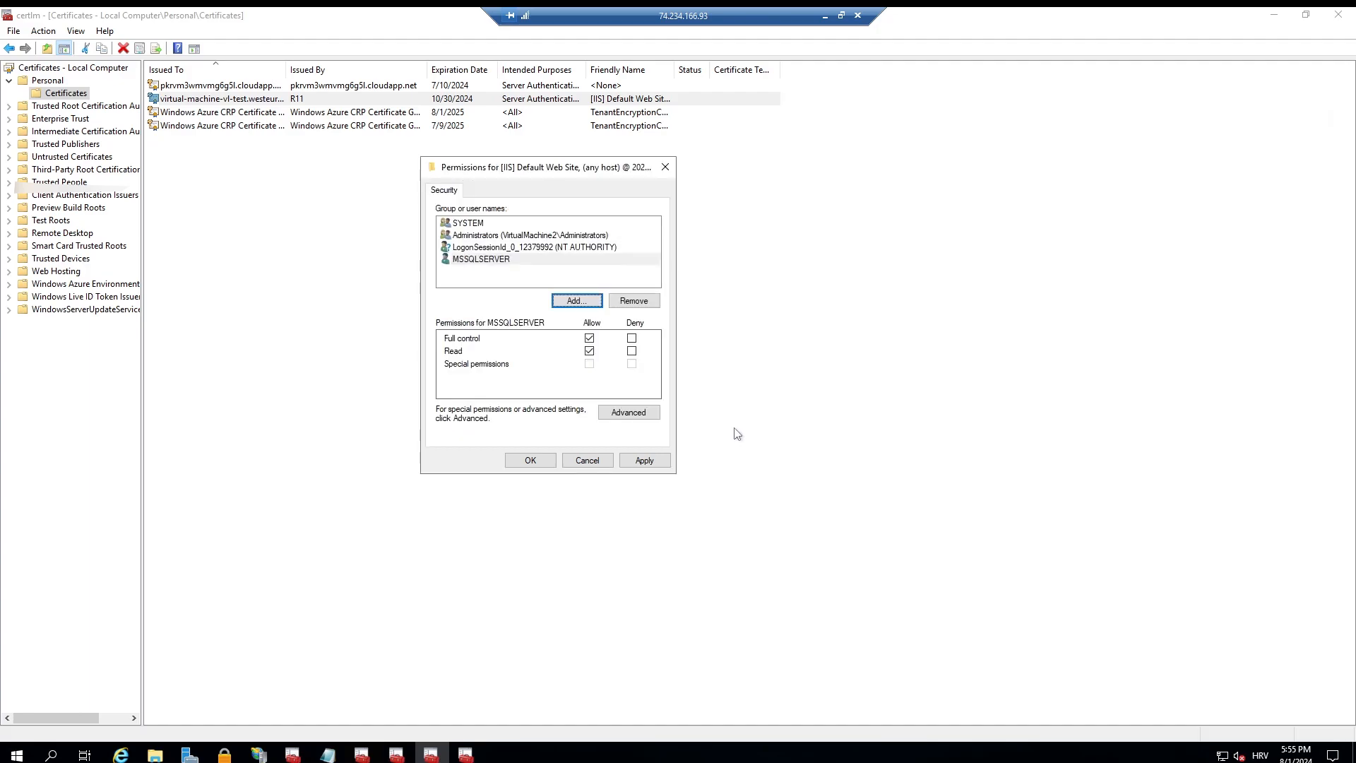
pyautogui.click(529, 460)
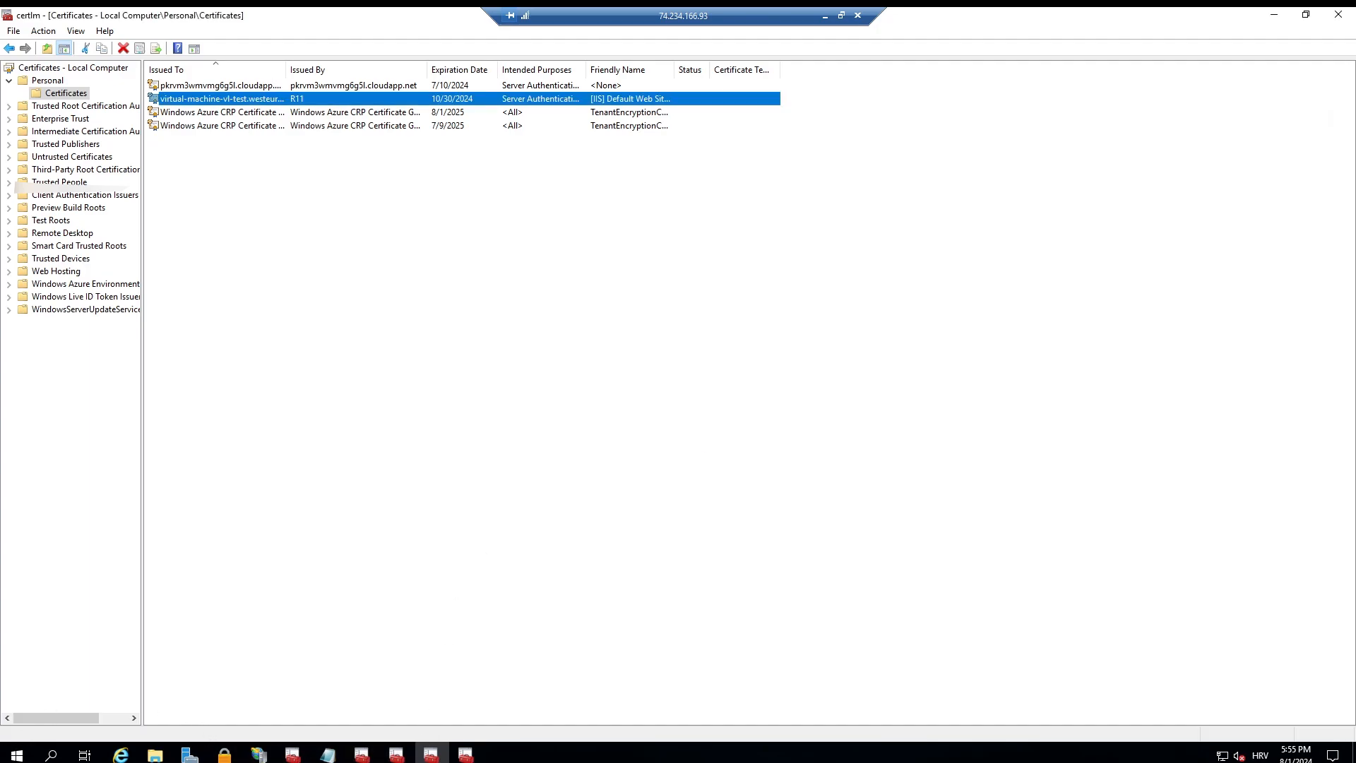
# Step: Return to SQL Server Configuration Manager and start the SQL Server (MSSQLSERVER) service
pyautogui.click(16, 754)
pyautogui.write('SQL')
pyautogui.click(189, 370)
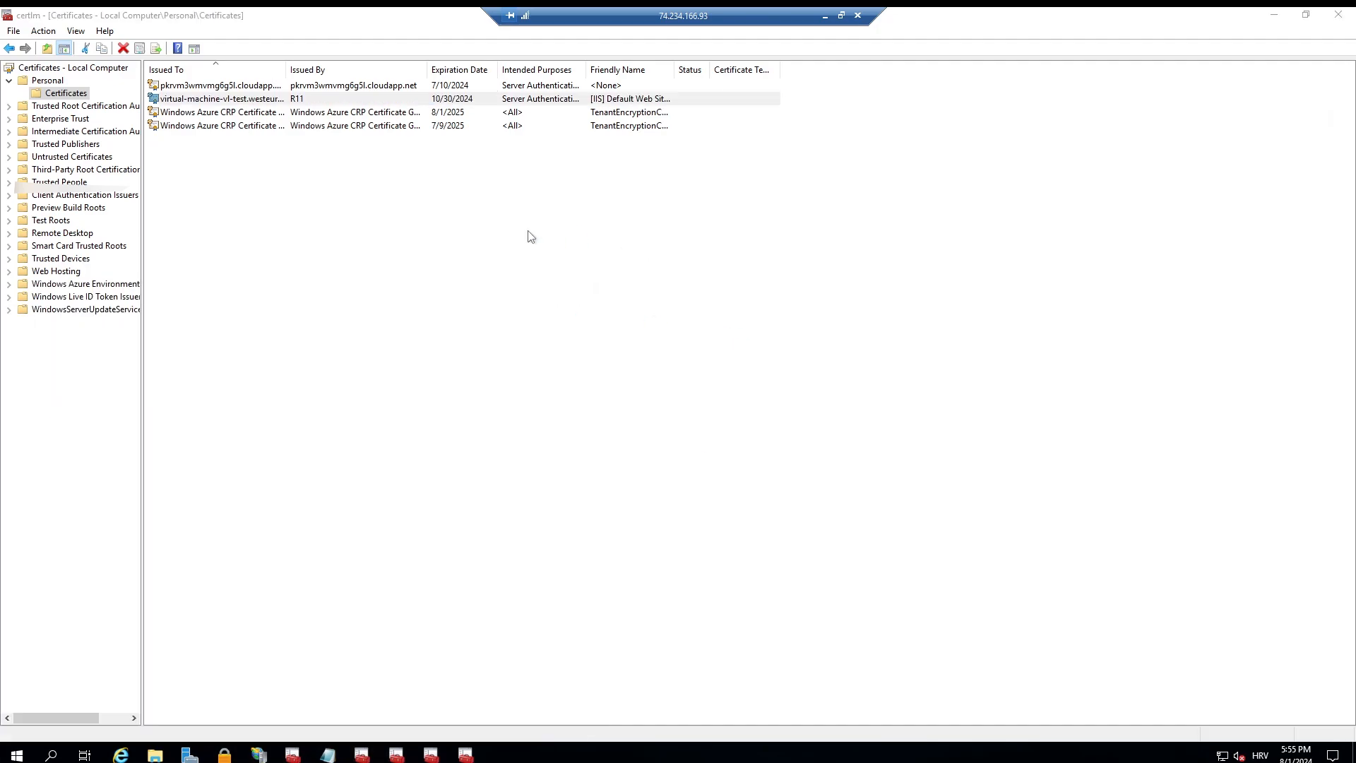
pyautogui.click(94, 82)
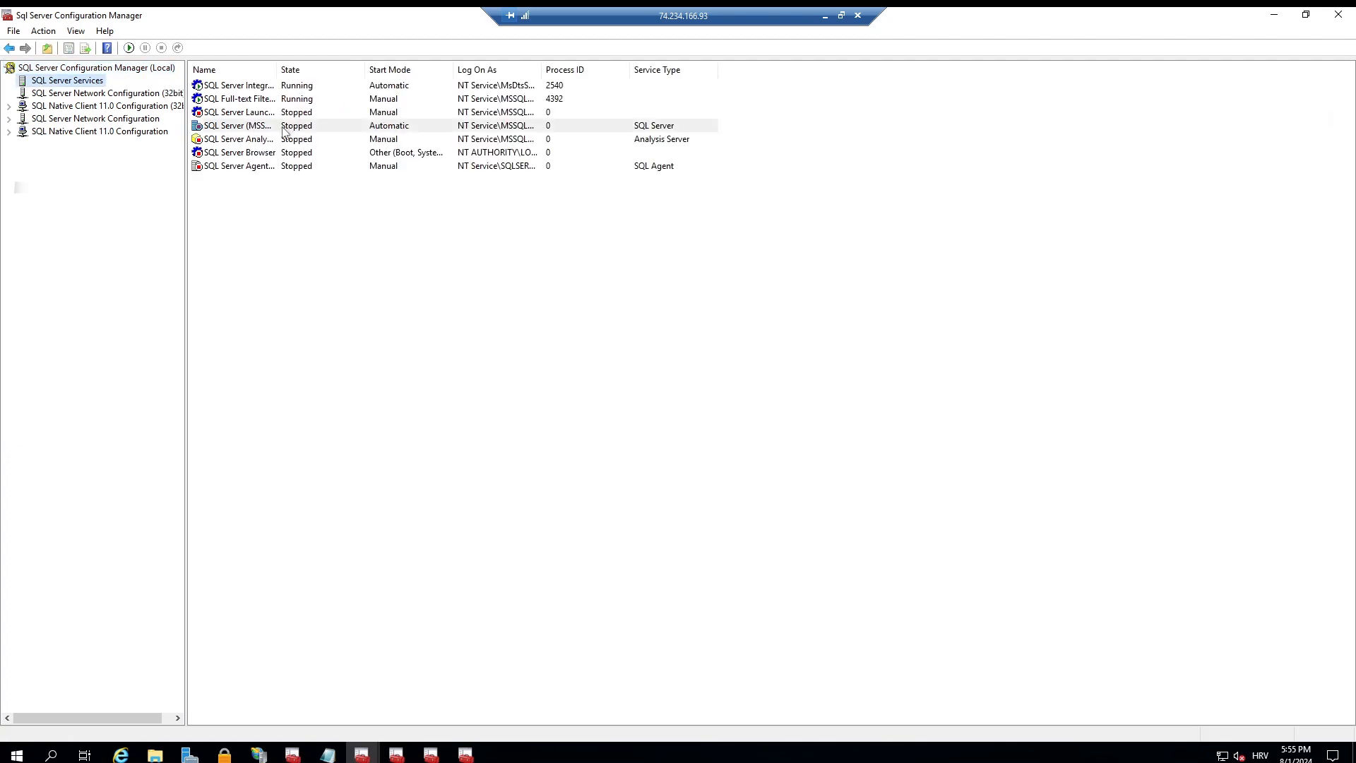
pyautogui.click(498, 126)
pyautogui.rightClick(495, 126)
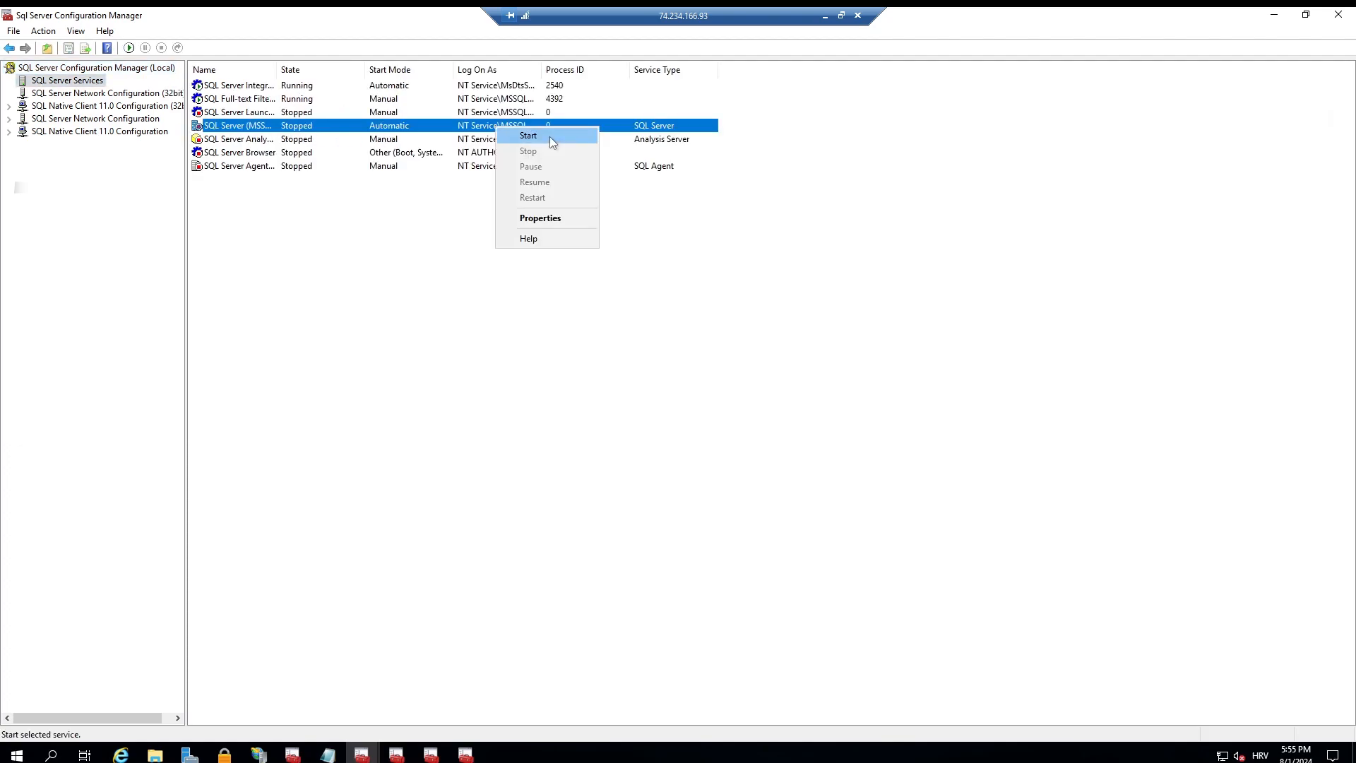
pyautogui.click(550, 137)
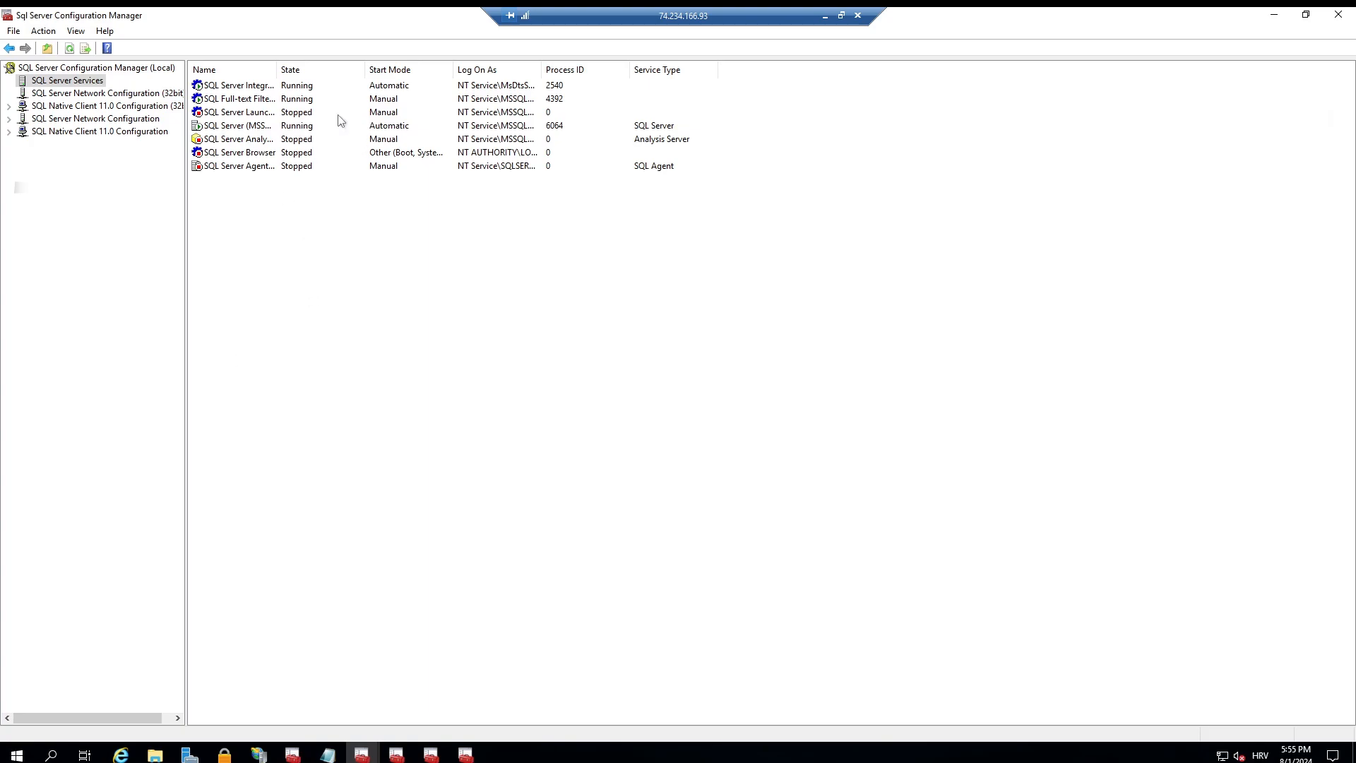
# Step: Switch to the Azure portal's Import data page in the browser and test the datasource55 connection again
pyautogui.click(824, 20)
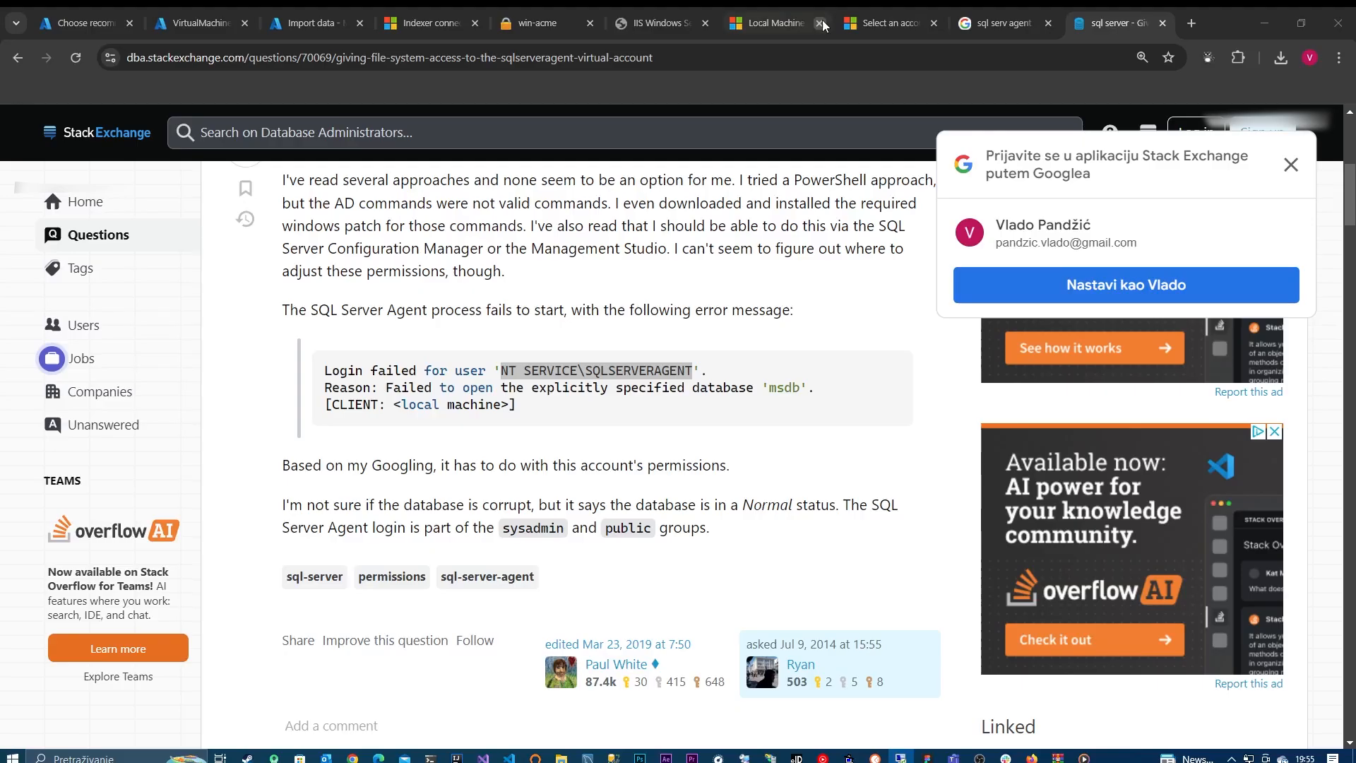
pyautogui.click(314, 23)
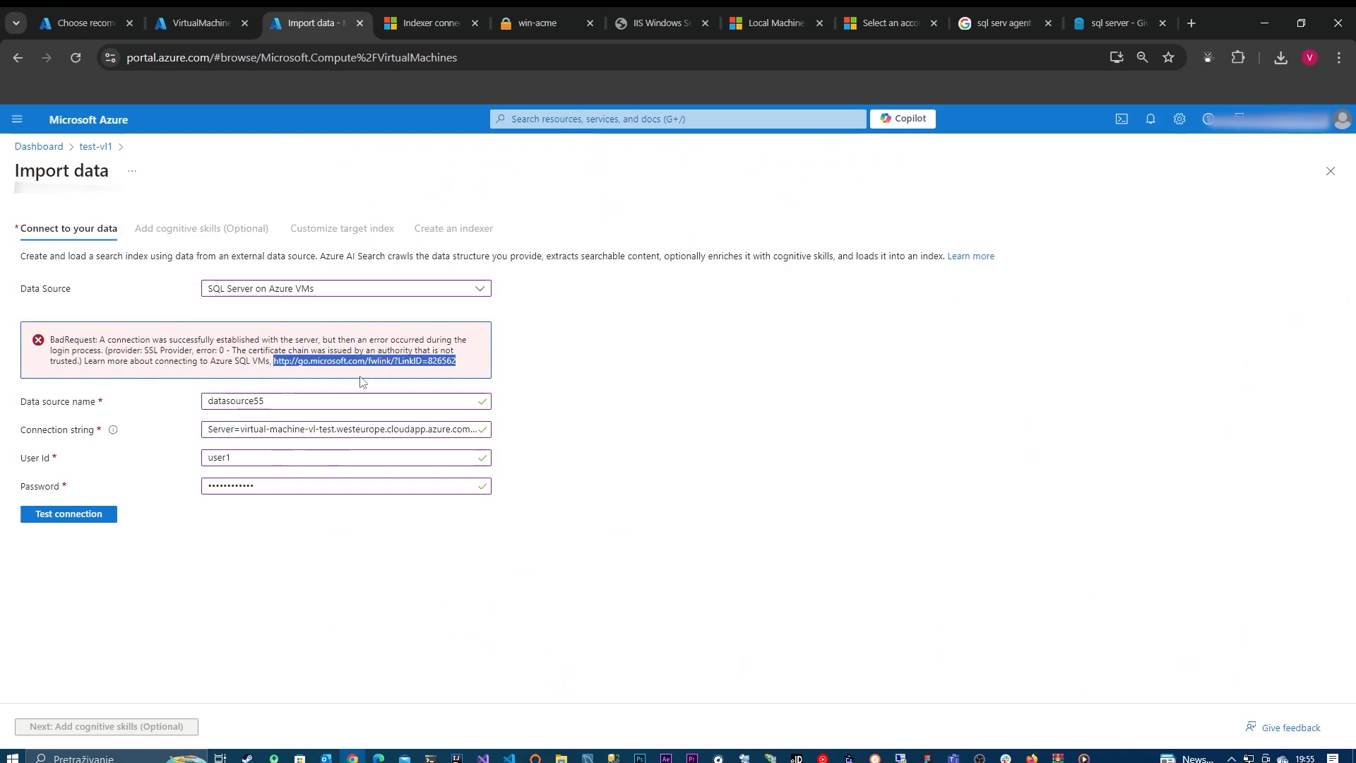
pyautogui.click(97, 515)
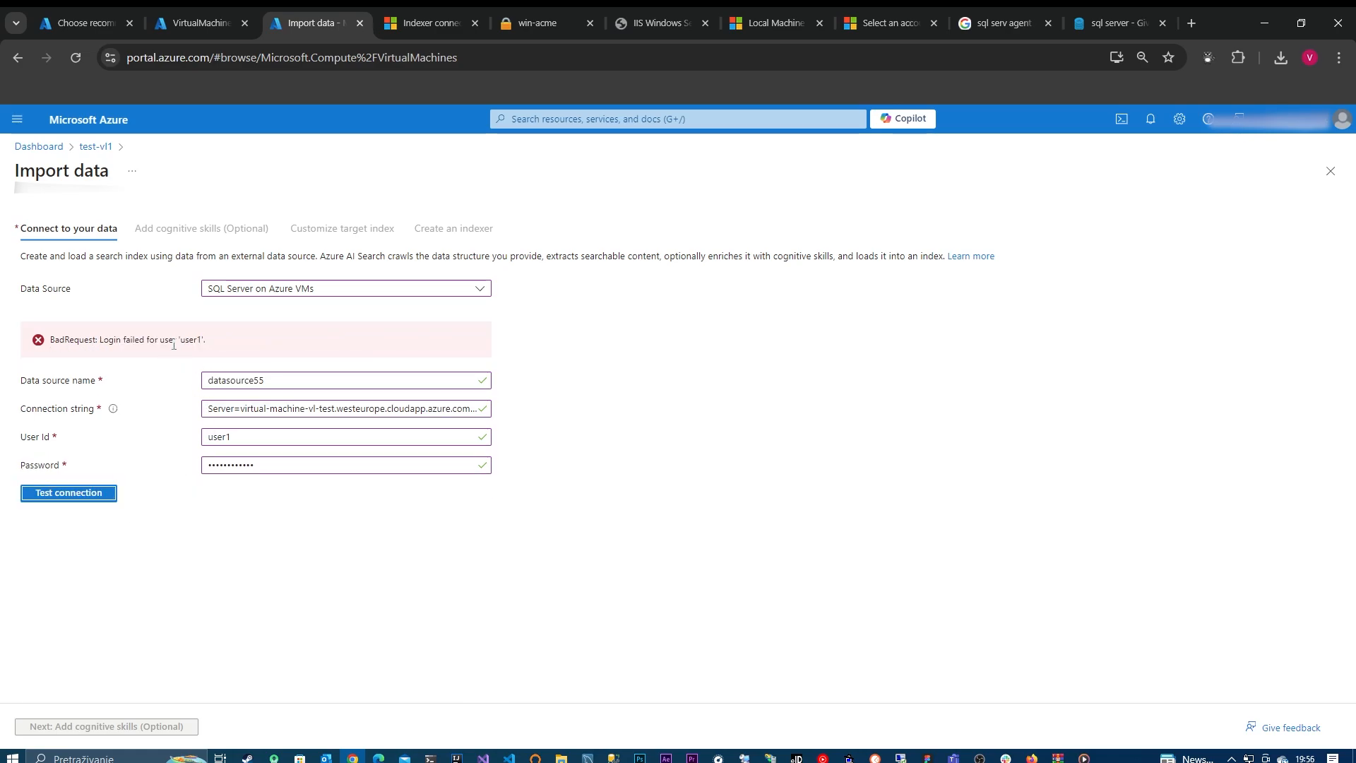
# Step: Replace the datasource55 User Id with admin-2 and test the connection again
pyautogui.doubleClick(278, 436)
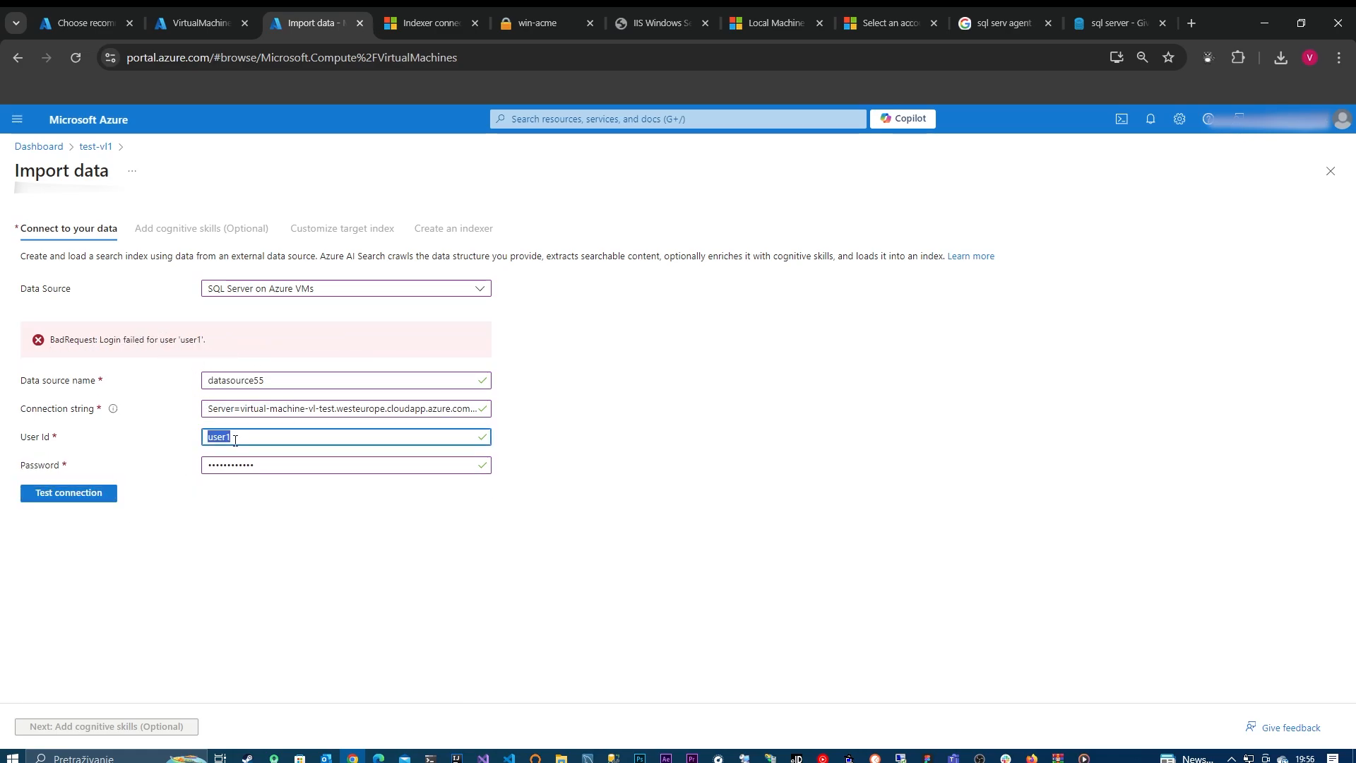
pyautogui.press('capslock')
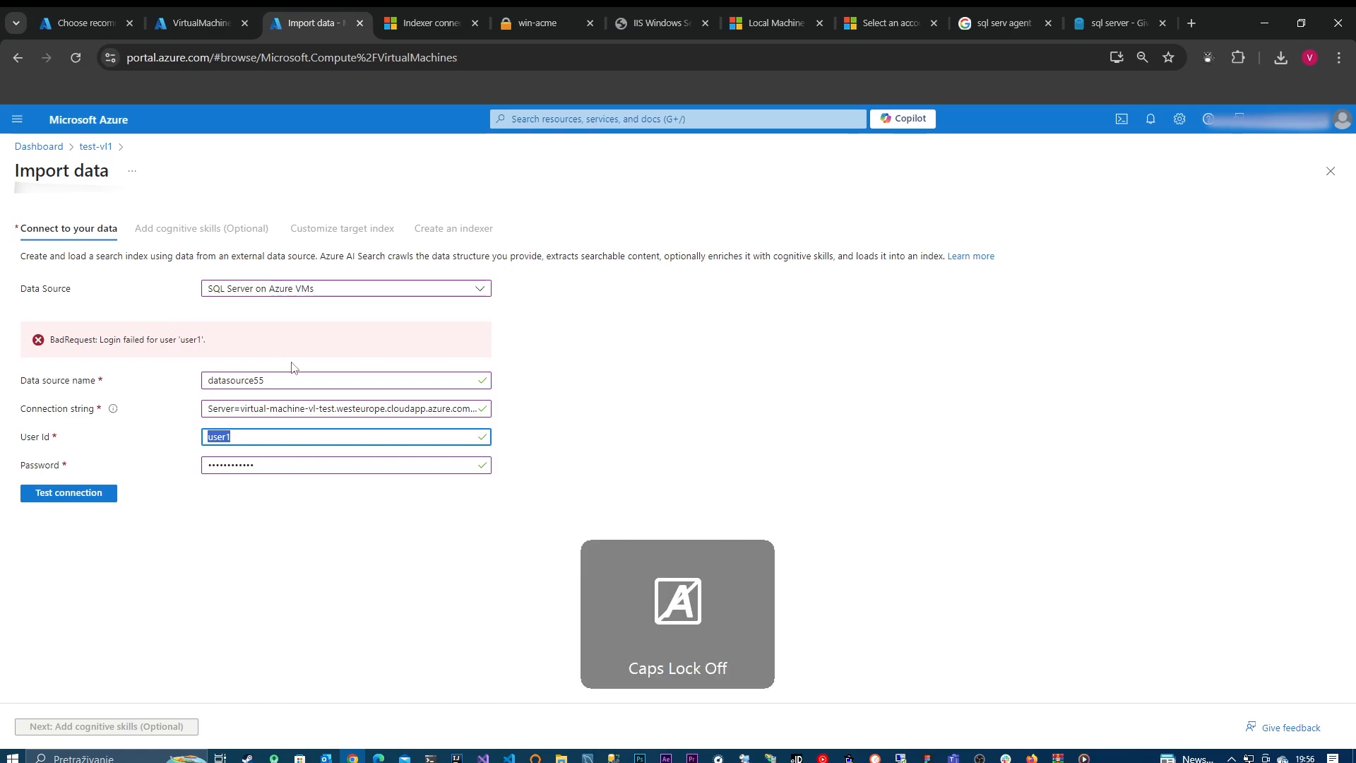
pyautogui.press('capslock')
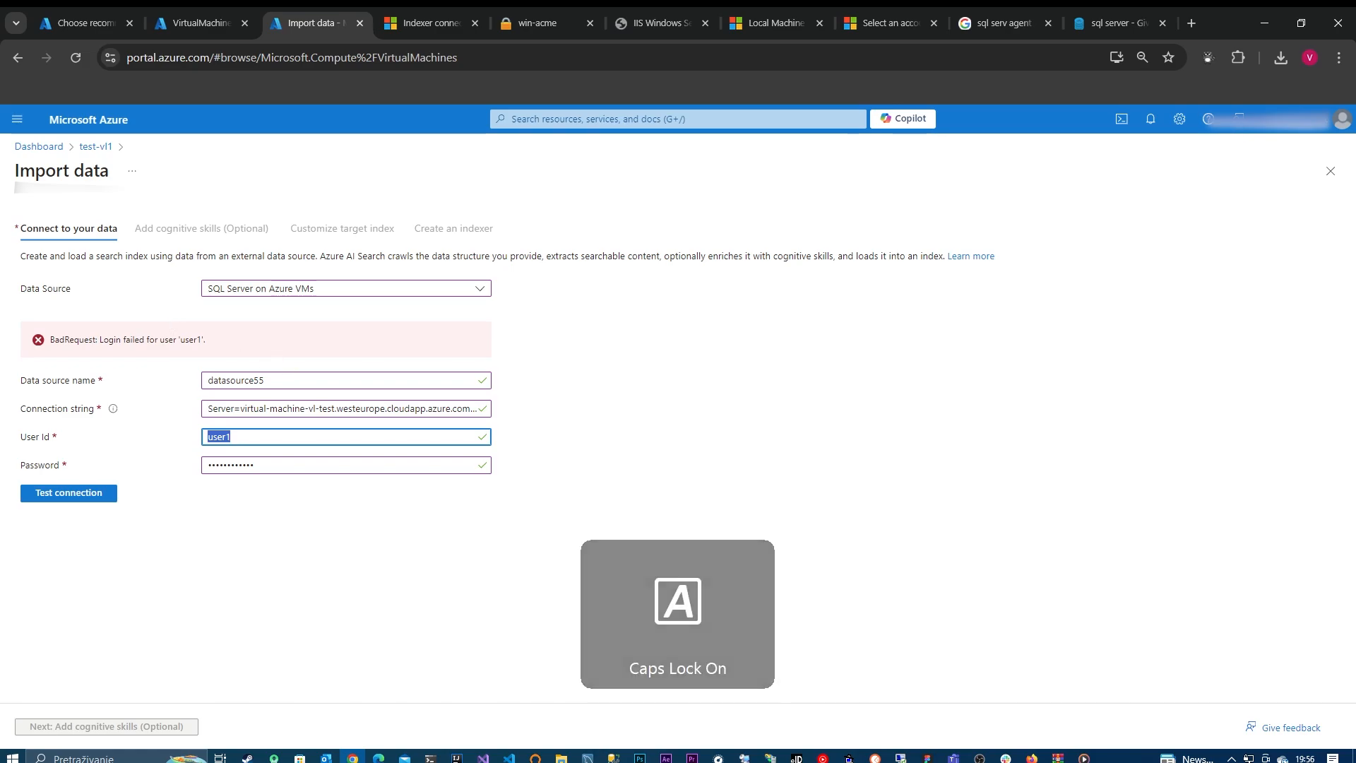
pyautogui.write('ADMI')
pyautogui.press('capslock')
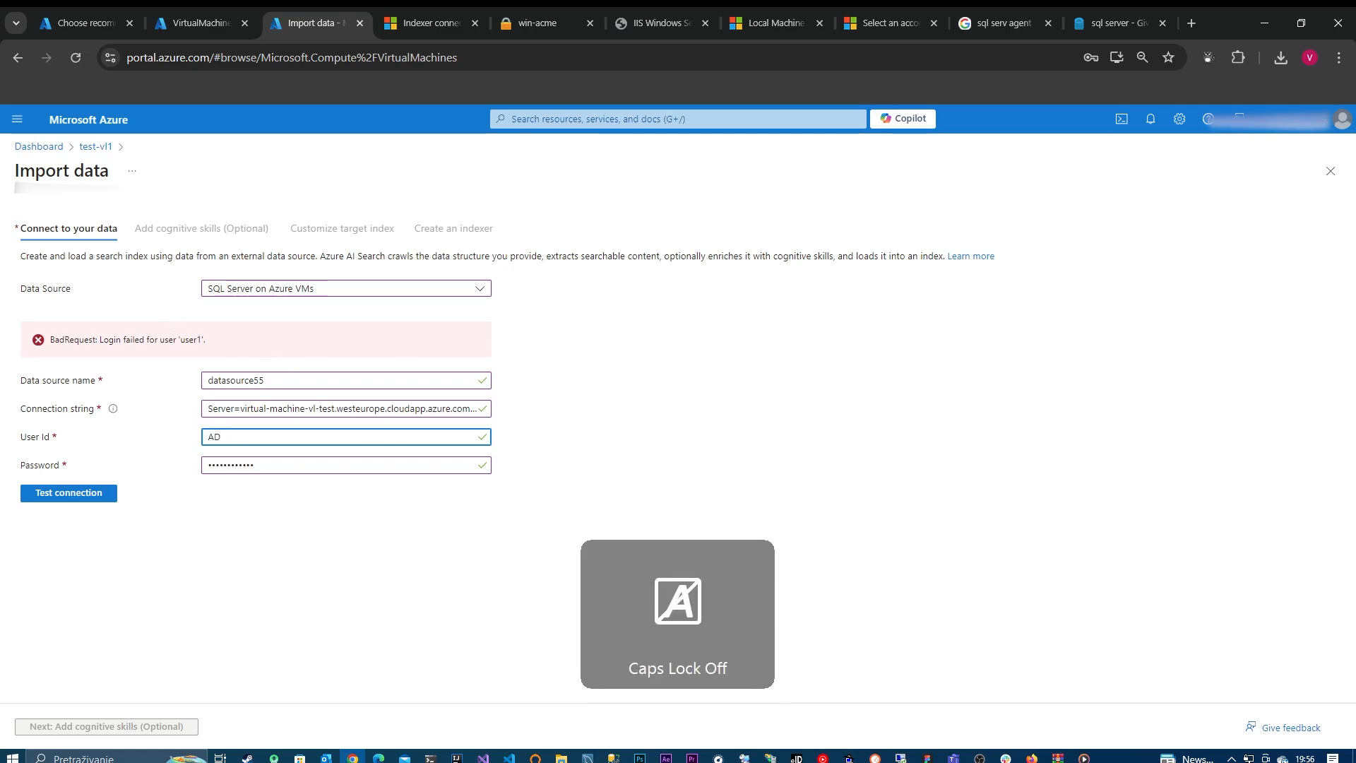
pyautogui.press('BackSpace')
pyautogui.press('BackSpace')
pyautogui.press('BackSpace')
pyautogui.press('BackSpace')
pyautogui.write('admin-2')
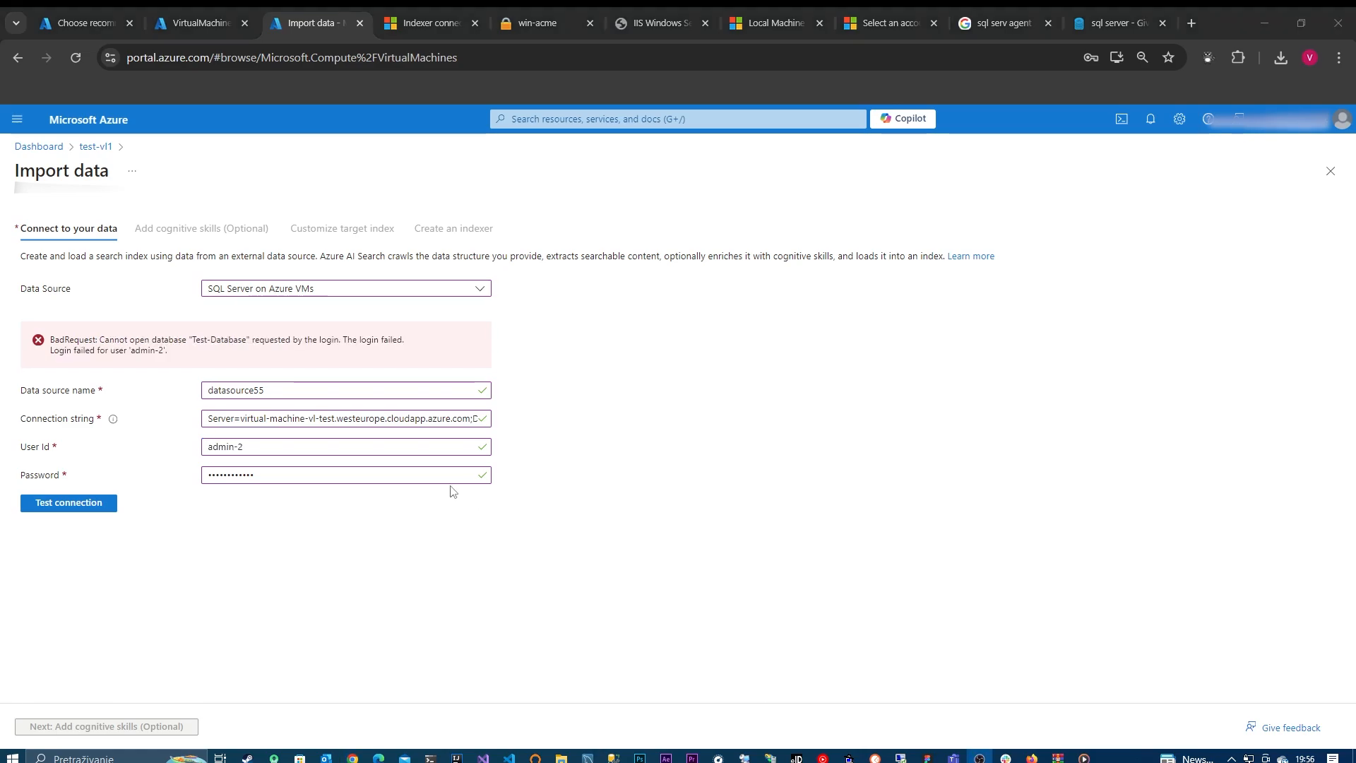
# Step: Check the database name in SQL Server Management Studio, correct it to TestDatabase in the datasource55 connection string, and retest the connection
pyautogui.click(612, 757)
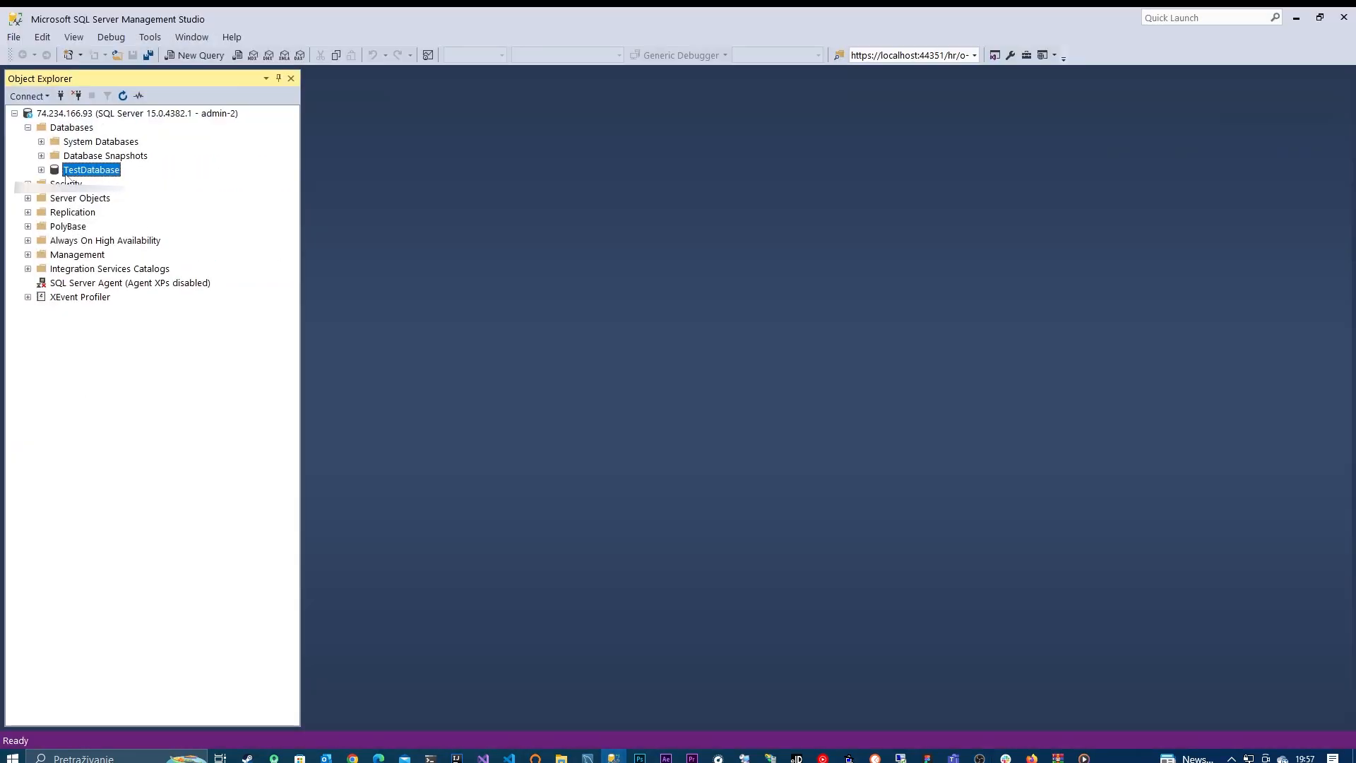
pyautogui.click(1296, 18)
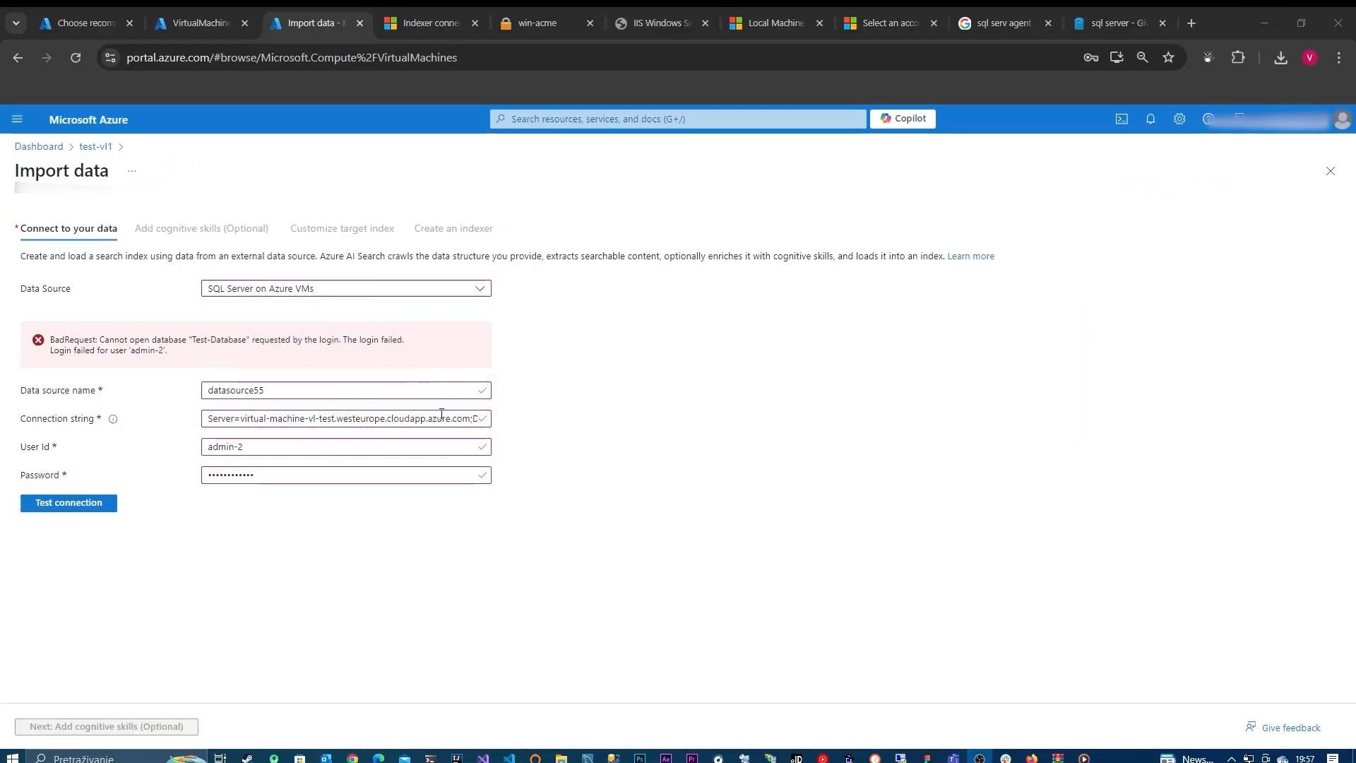
pyautogui.click(442, 416)
pyautogui.press('Right')
pyautogui.press('Right')
pyautogui.press('Right')
pyautogui.press('Right')
pyautogui.press('Right')
pyautogui.press('Right')
pyautogui.press('Right')
pyautogui.press('Right')
pyautogui.press('Right')
pyautogui.press('Right')
pyautogui.press('Right')
pyautogui.press('Right')
pyautogui.press('Right')
pyautogui.press('Right')
pyautogui.press('Right')
pyautogui.press('Right')
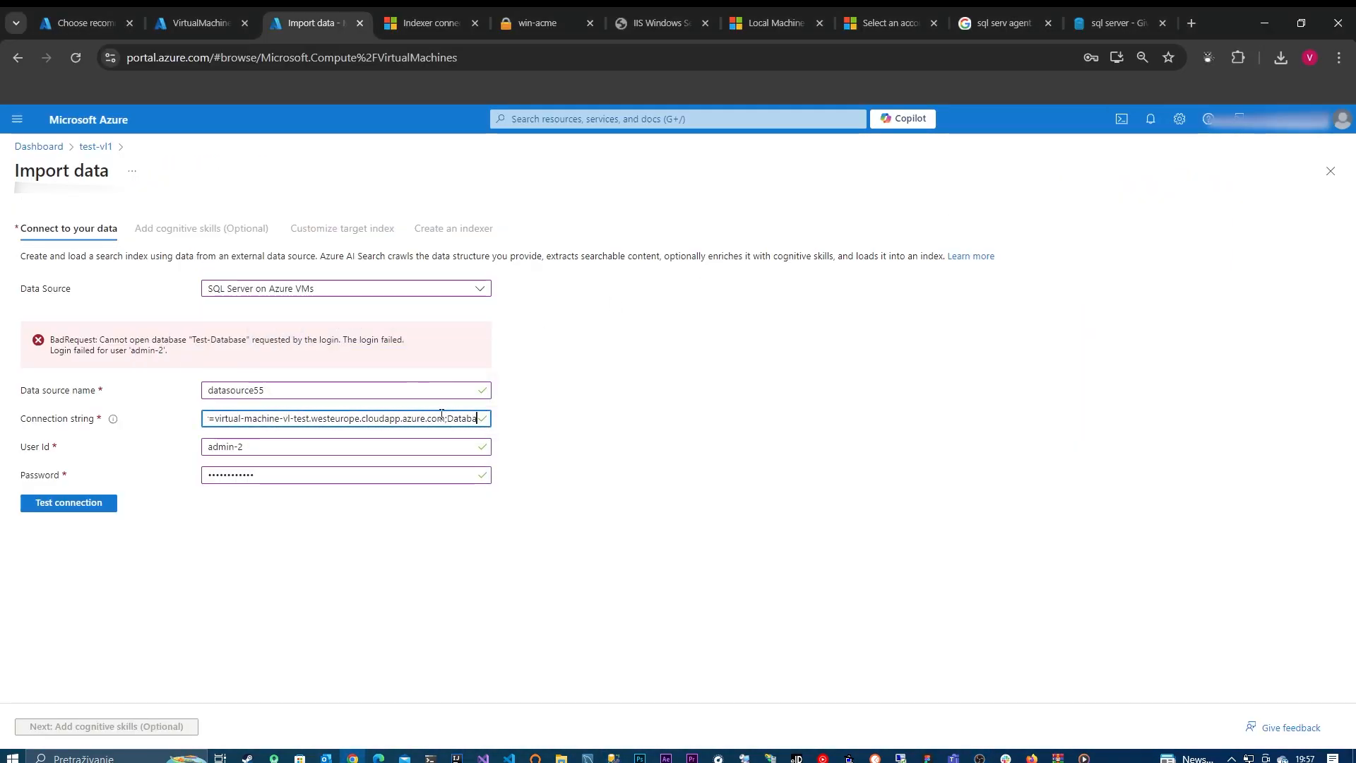
pyautogui.press('Right')
pyautogui.press('Right')
pyautogui.press('Right')
pyautogui.press('Right')
pyautogui.press('Right')
pyautogui.press('Right')
pyautogui.press('Right')
pyautogui.press('Right')
pyautogui.press('Right')
pyautogui.press('Right')
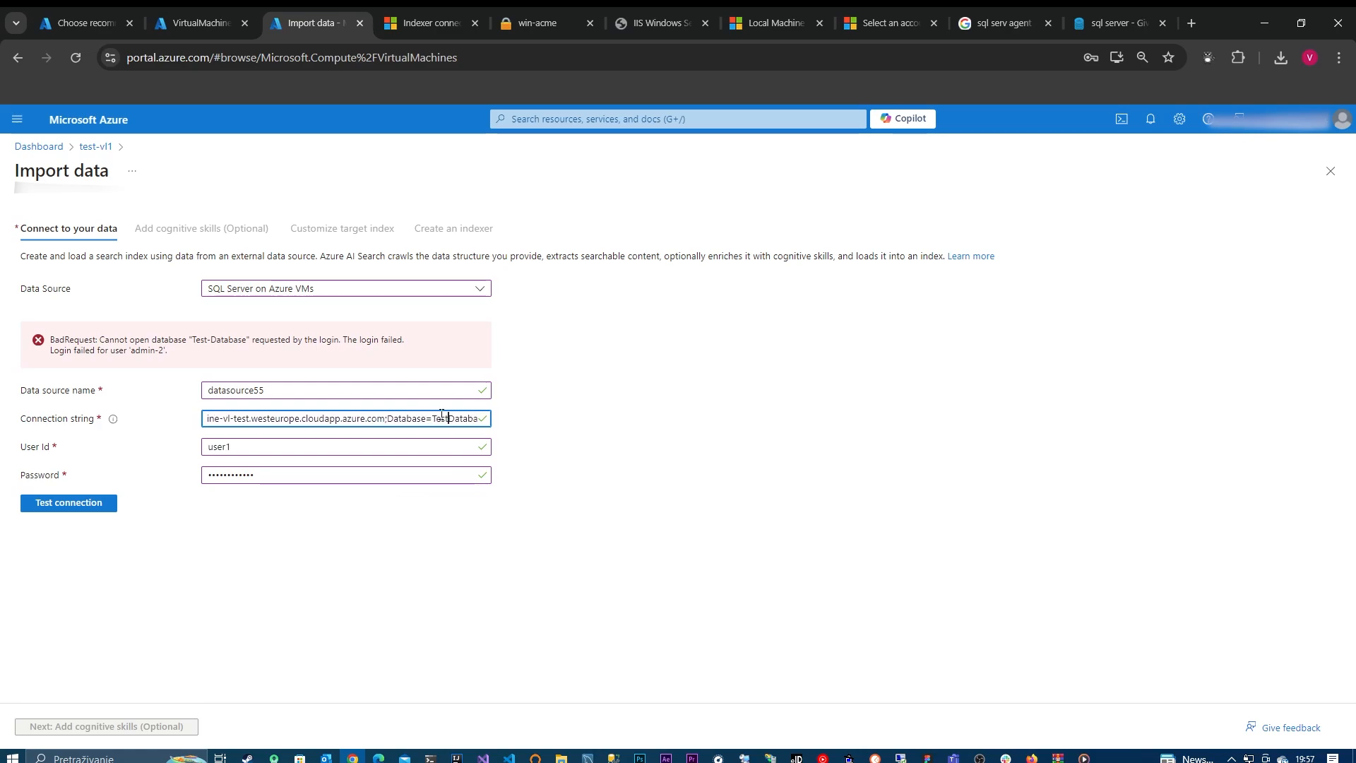
pyautogui.click(83, 504)
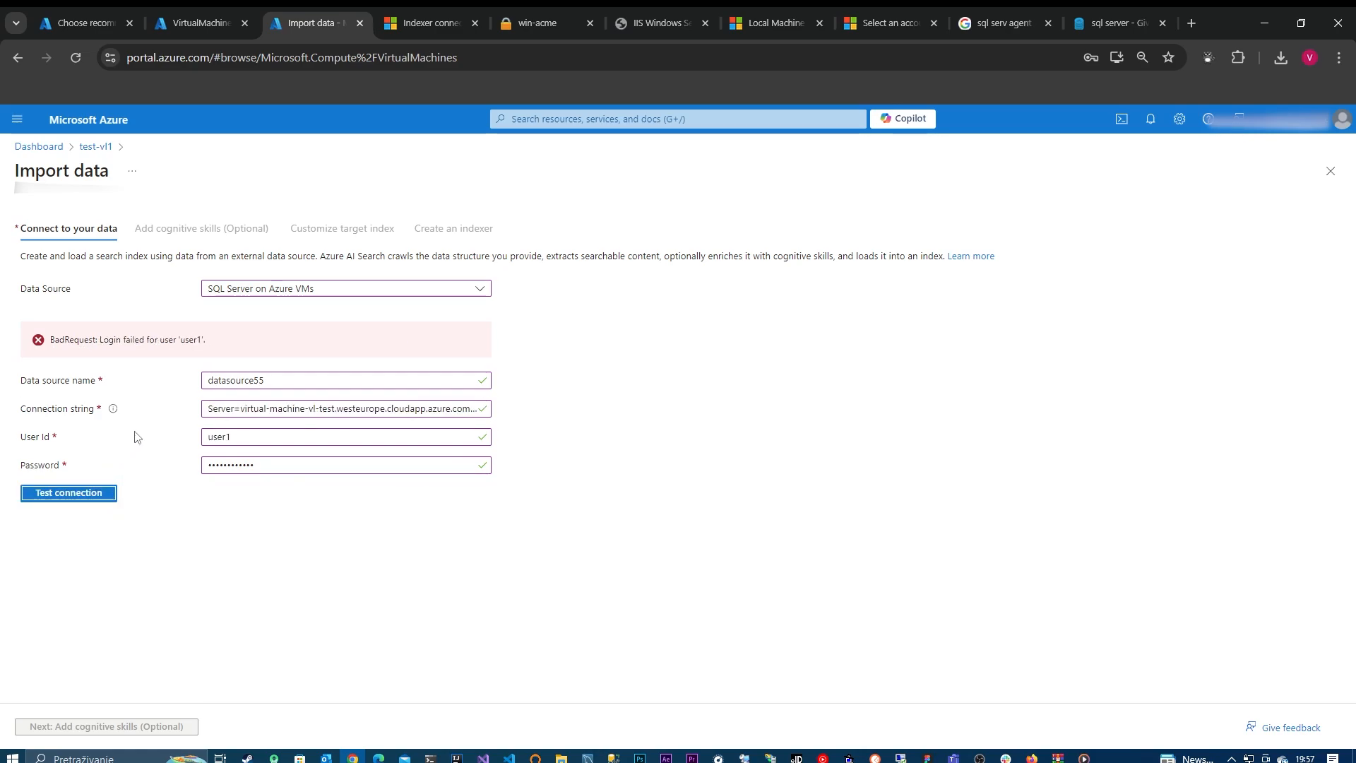
# Step: Set the User Id to admin-2 in the data source with the corrected connection string and retest the connection
pyautogui.doubleClick(260, 438)
pyautogui.write('admin-2')
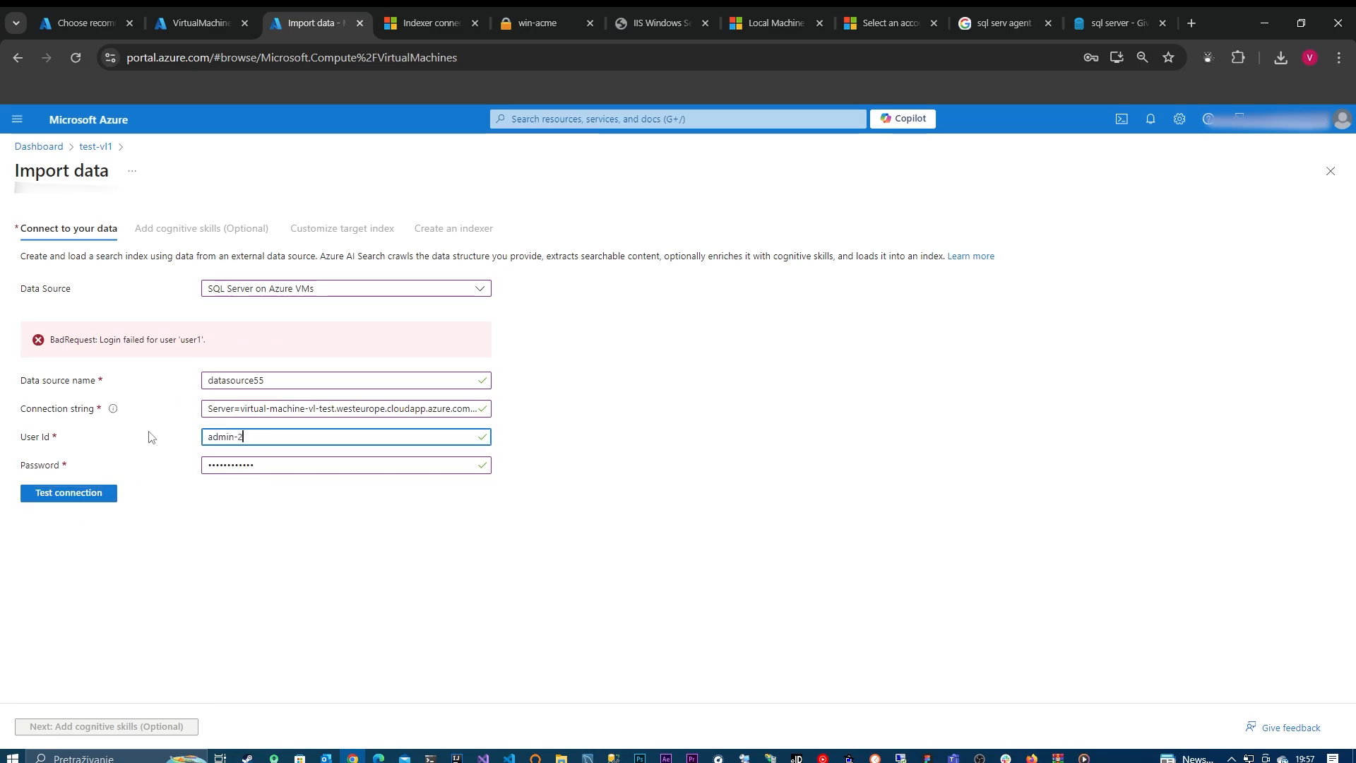
pyautogui.click(111, 491)
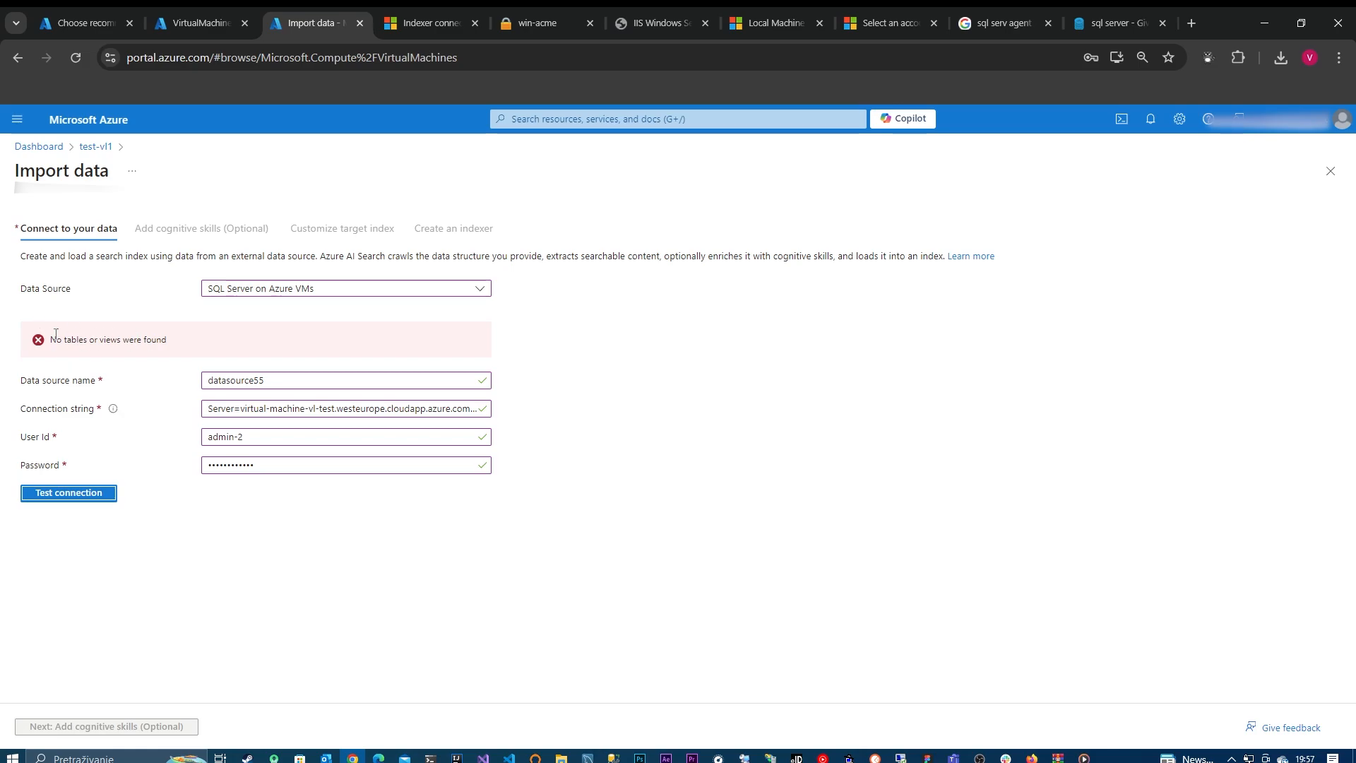
# Step: Switch to SQL Server Management Studio, expand the Tables folder of TestDatabase, and try to create a new table with the designer
pyautogui.click(927, 756)
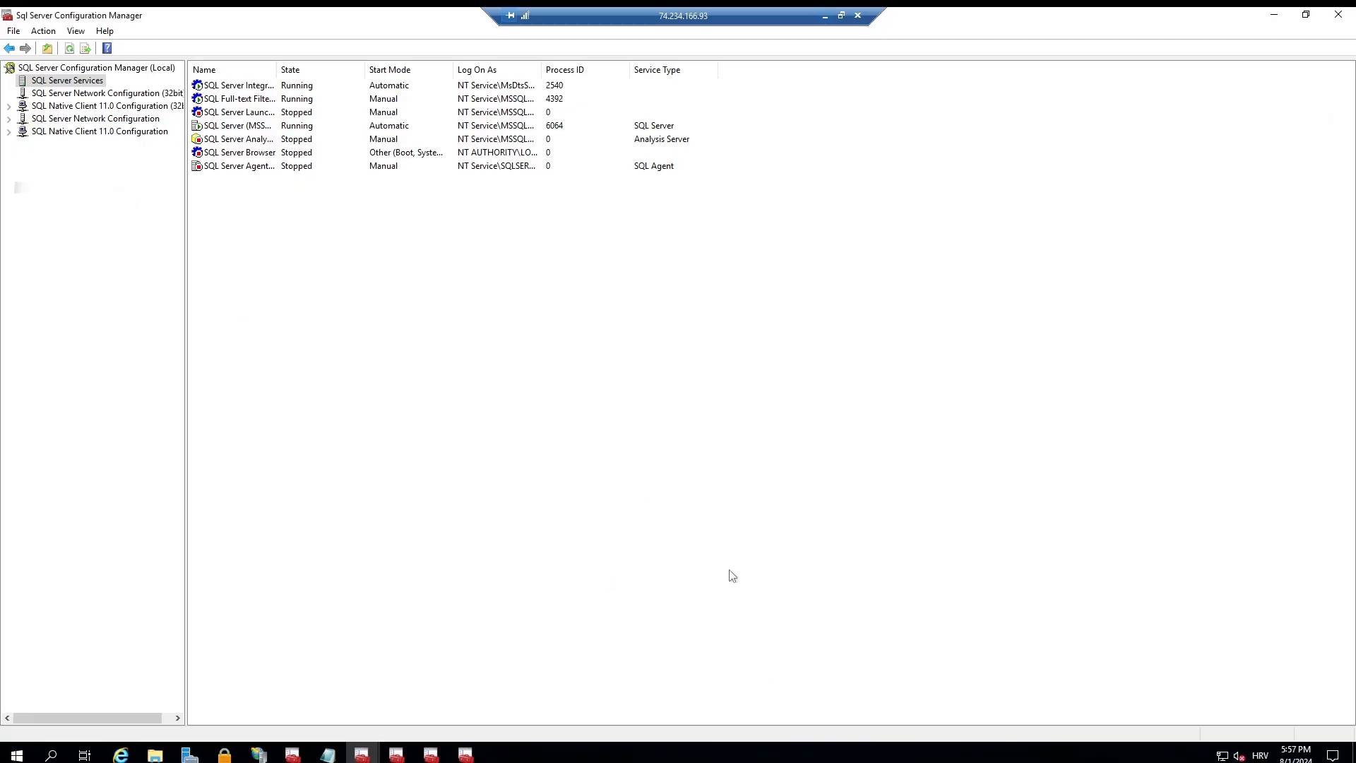
pyautogui.click(825, 15)
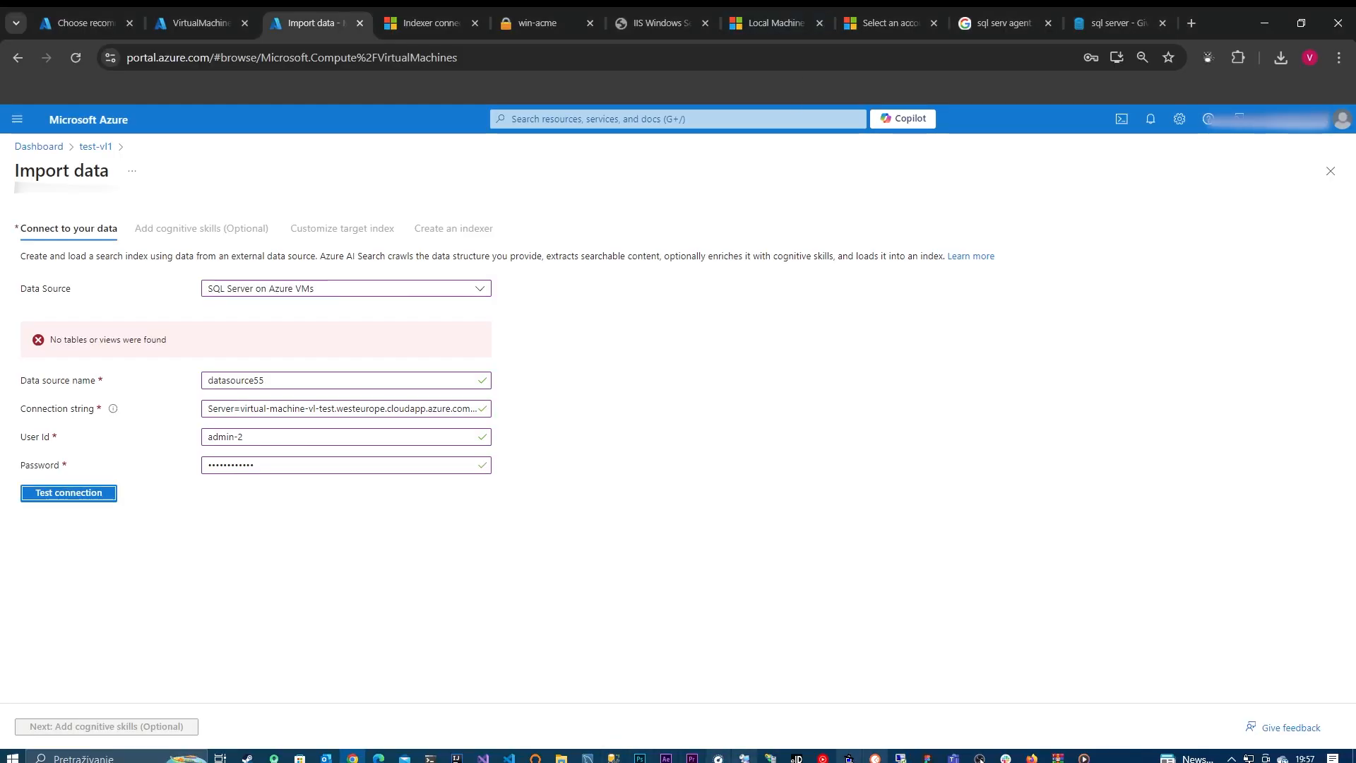
pyautogui.click(614, 757)
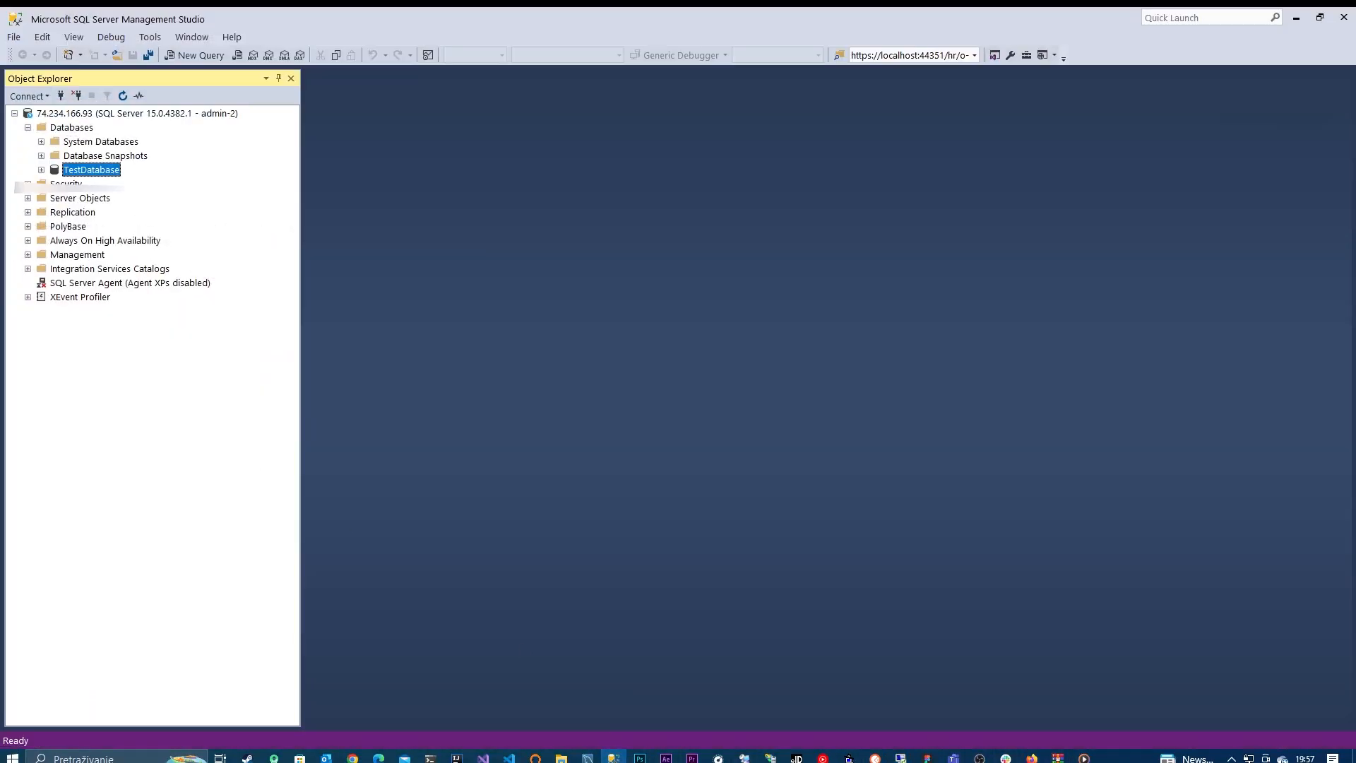
pyautogui.rightClick(99, 175)
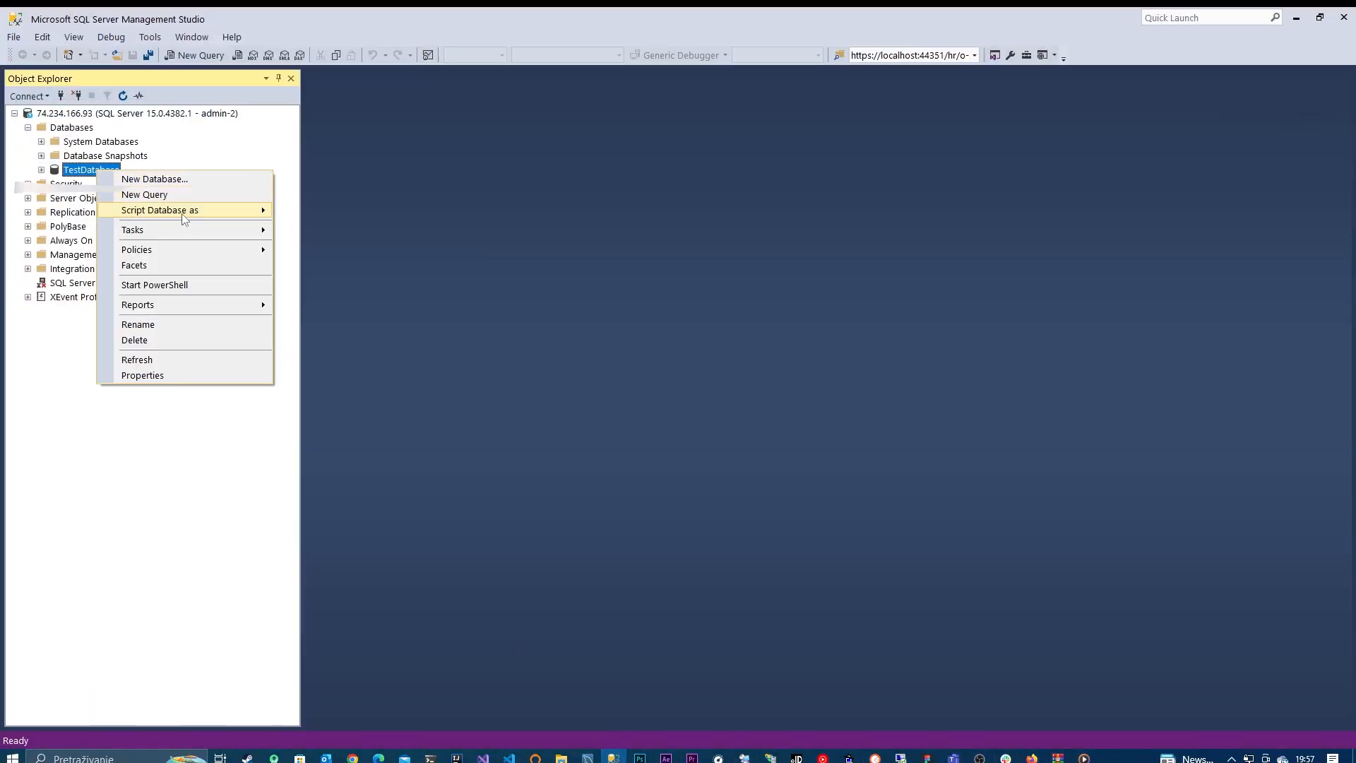
pyautogui.moveTo(181, 231)
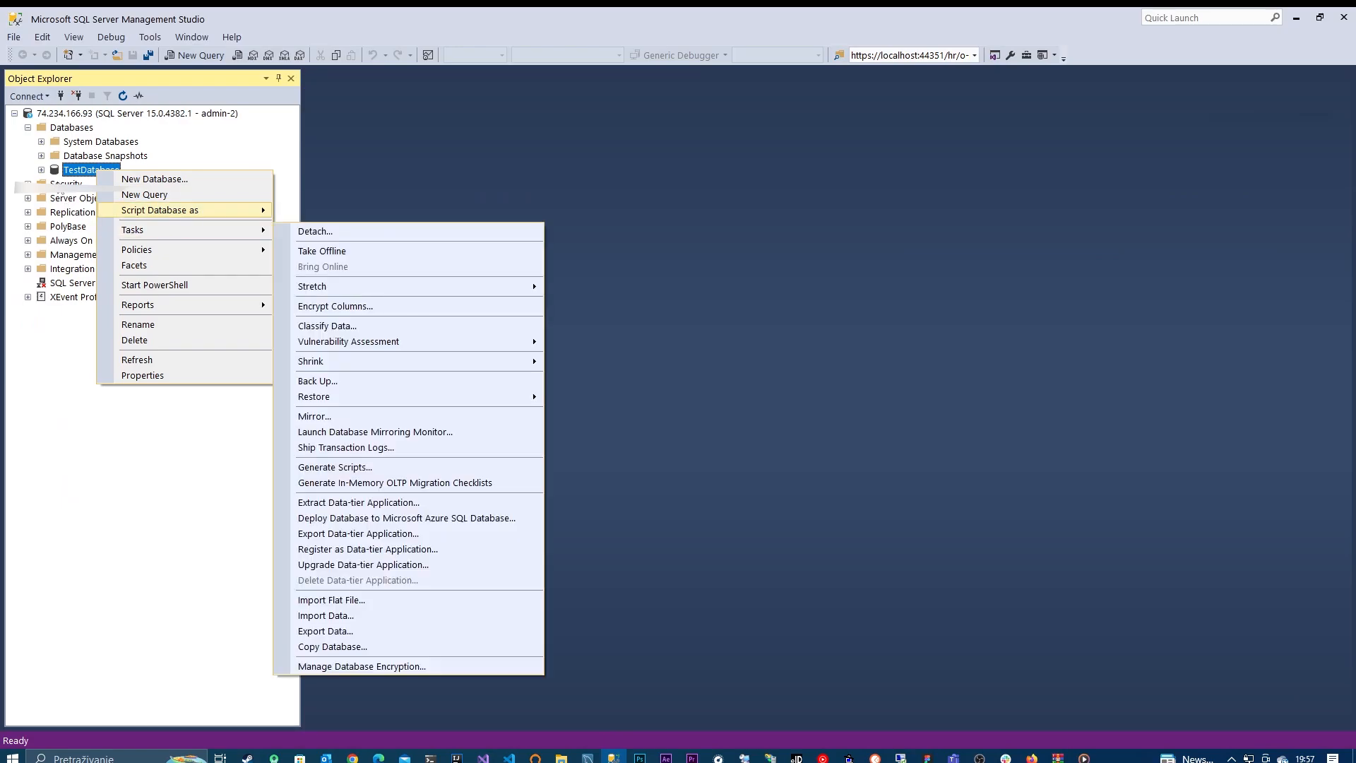
pyautogui.click(42, 170)
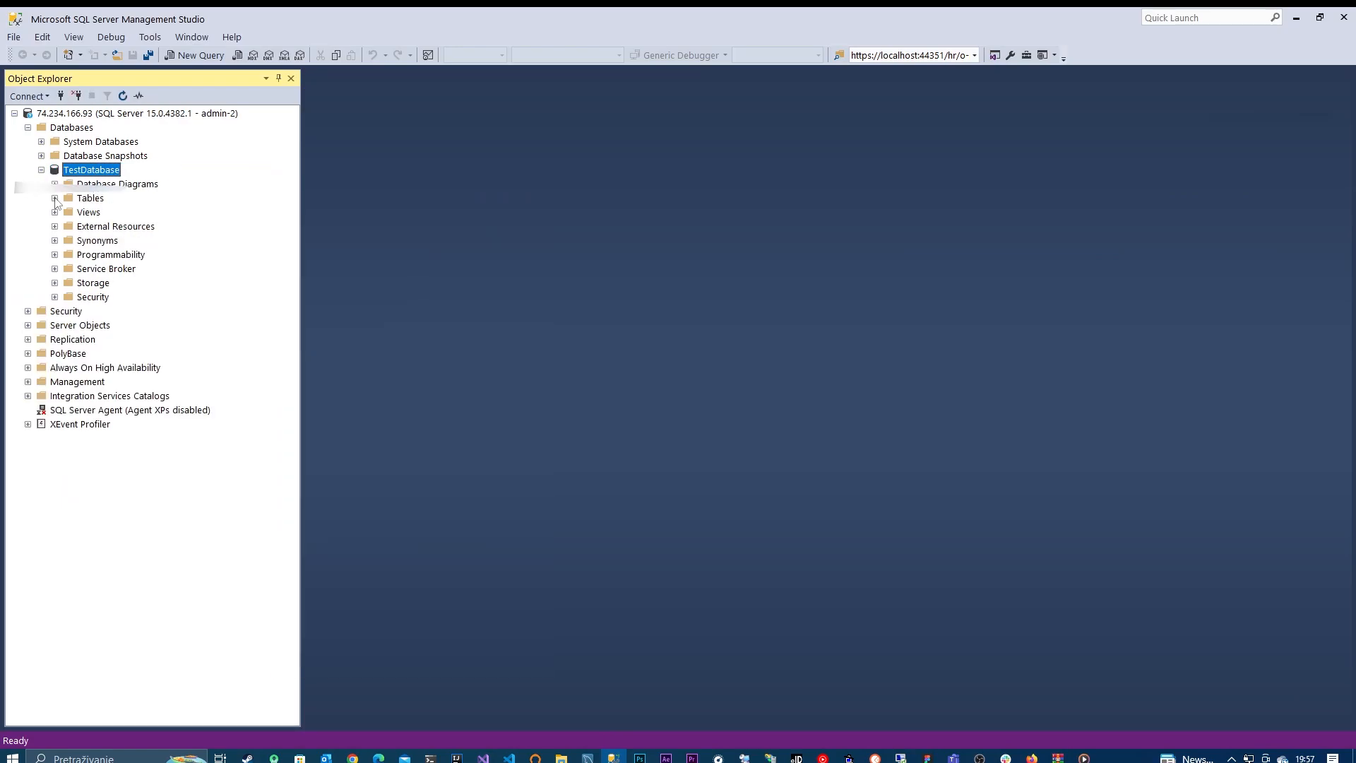
pyautogui.click(55, 198)
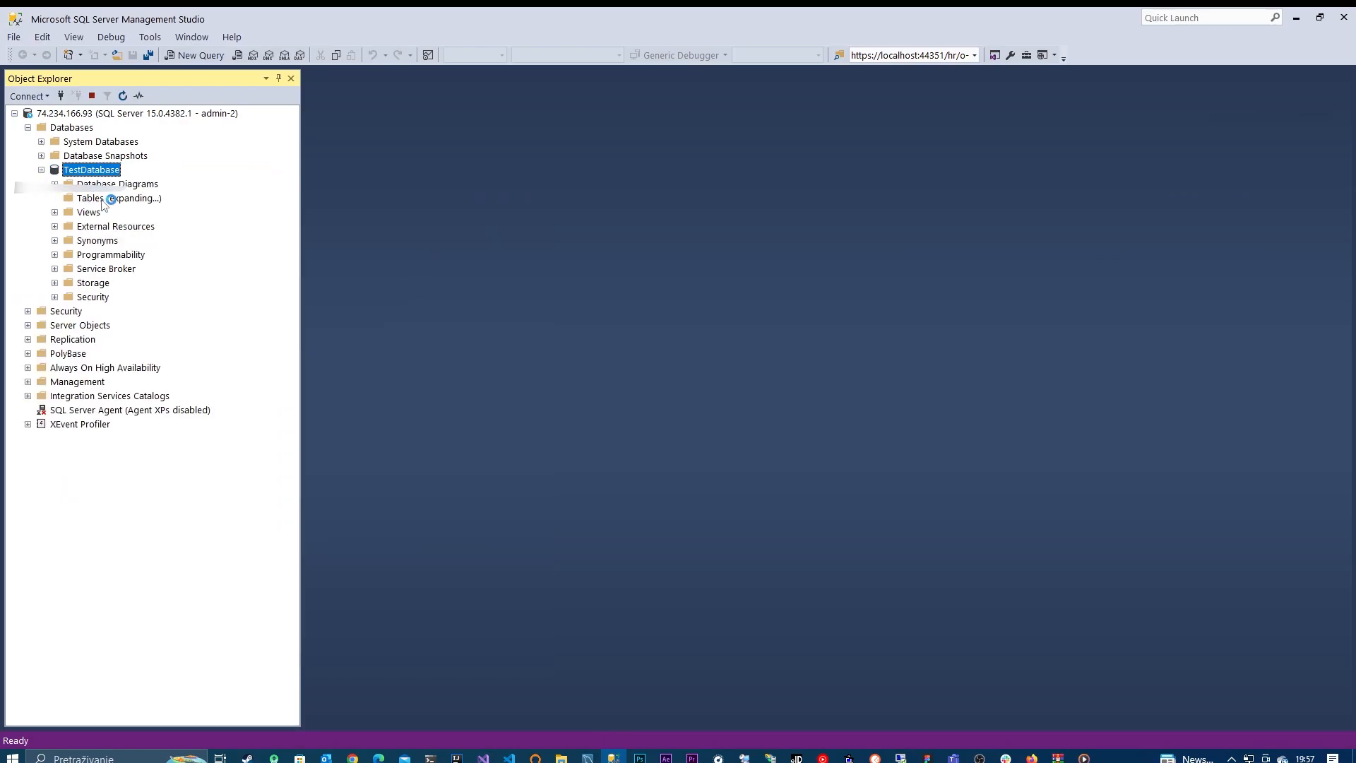
pyautogui.rightClick(100, 201)
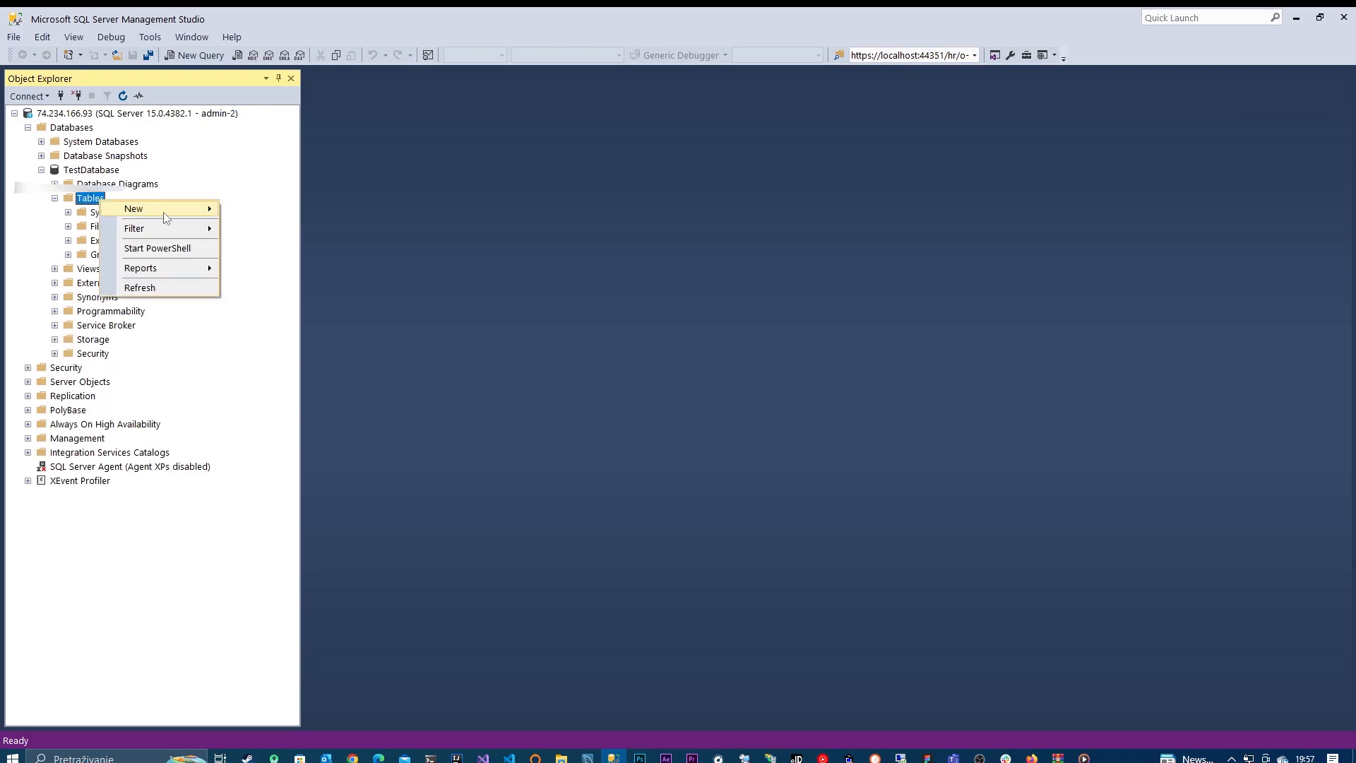
pyautogui.click(560, 250)
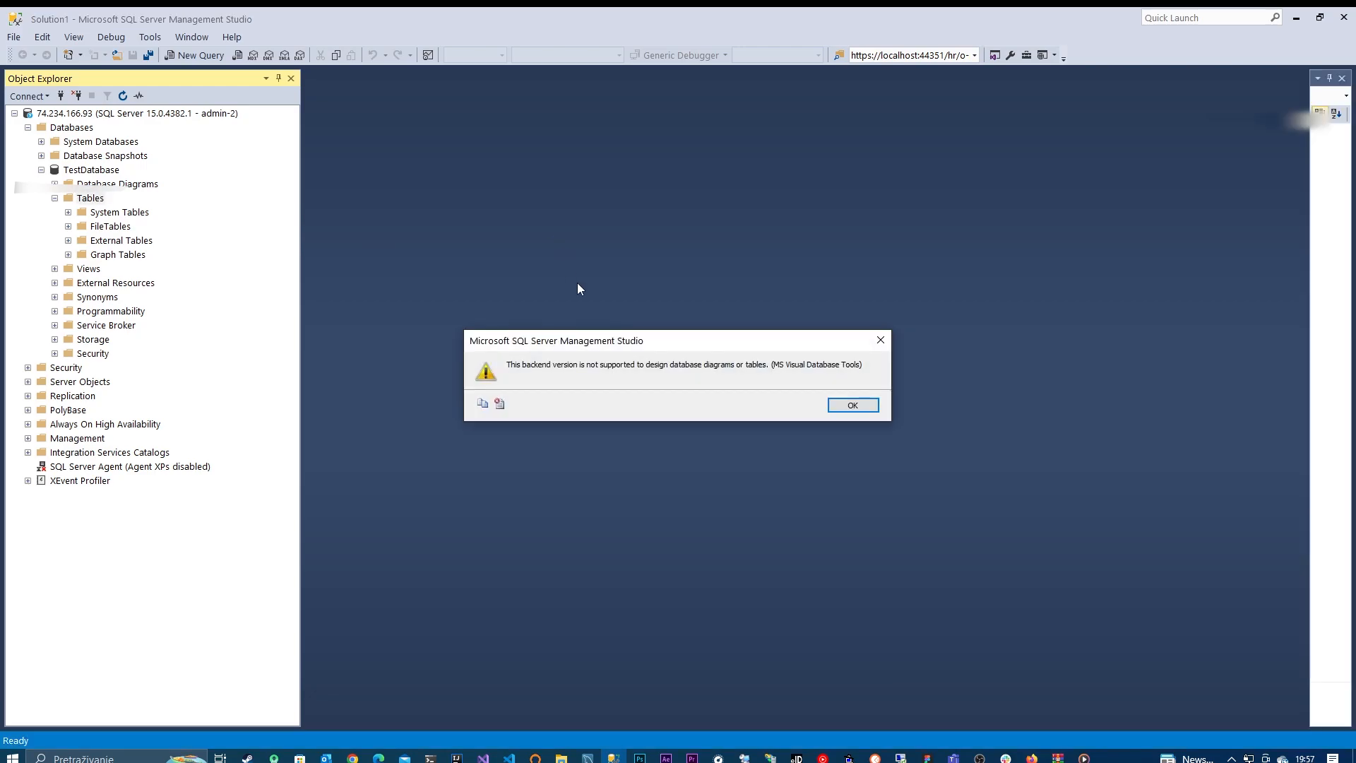
pyautogui.click(852, 408)
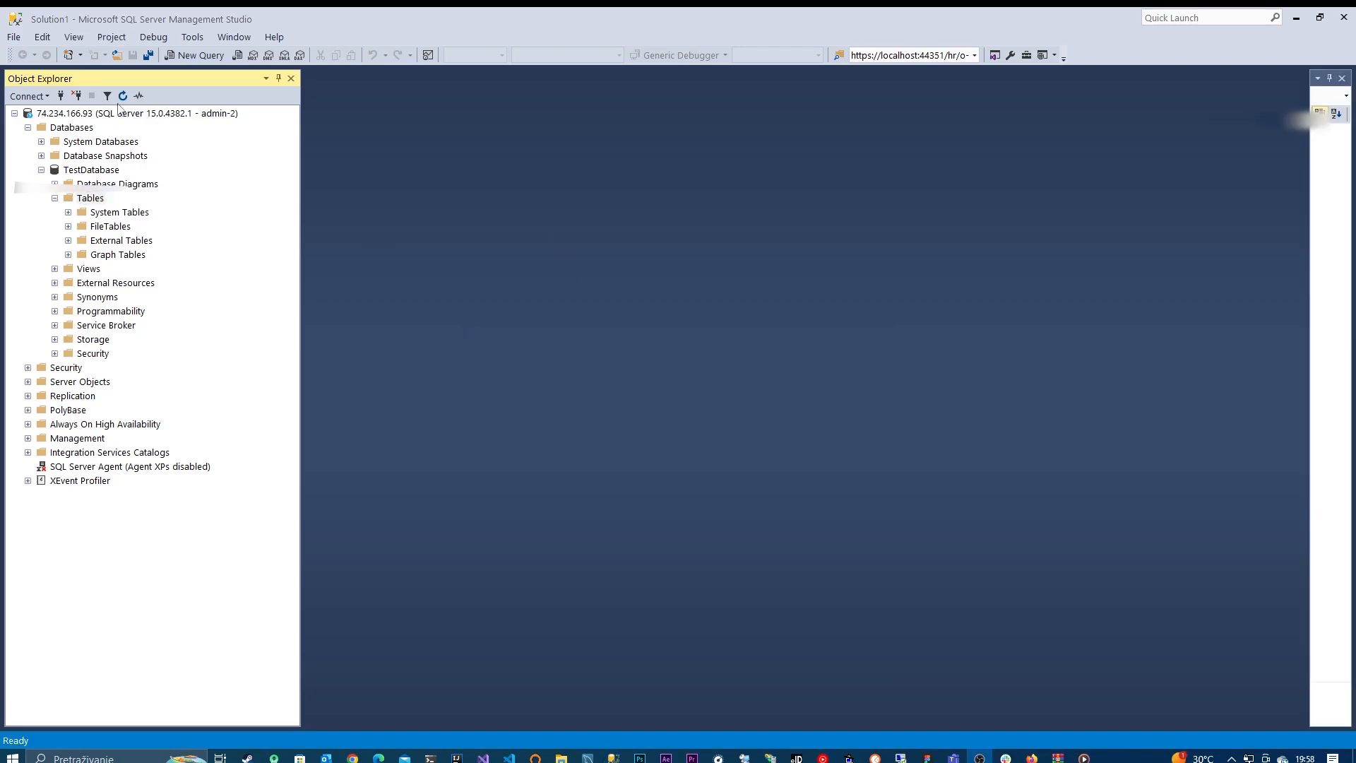
# Step: Run a query creating an Employees table with EmployeeID INT PRIMARY KEY, FirstName NVARCHAR(50) and LastName NVARCHAR(50), and refresh the Tables folder
pyautogui.click(197, 55)
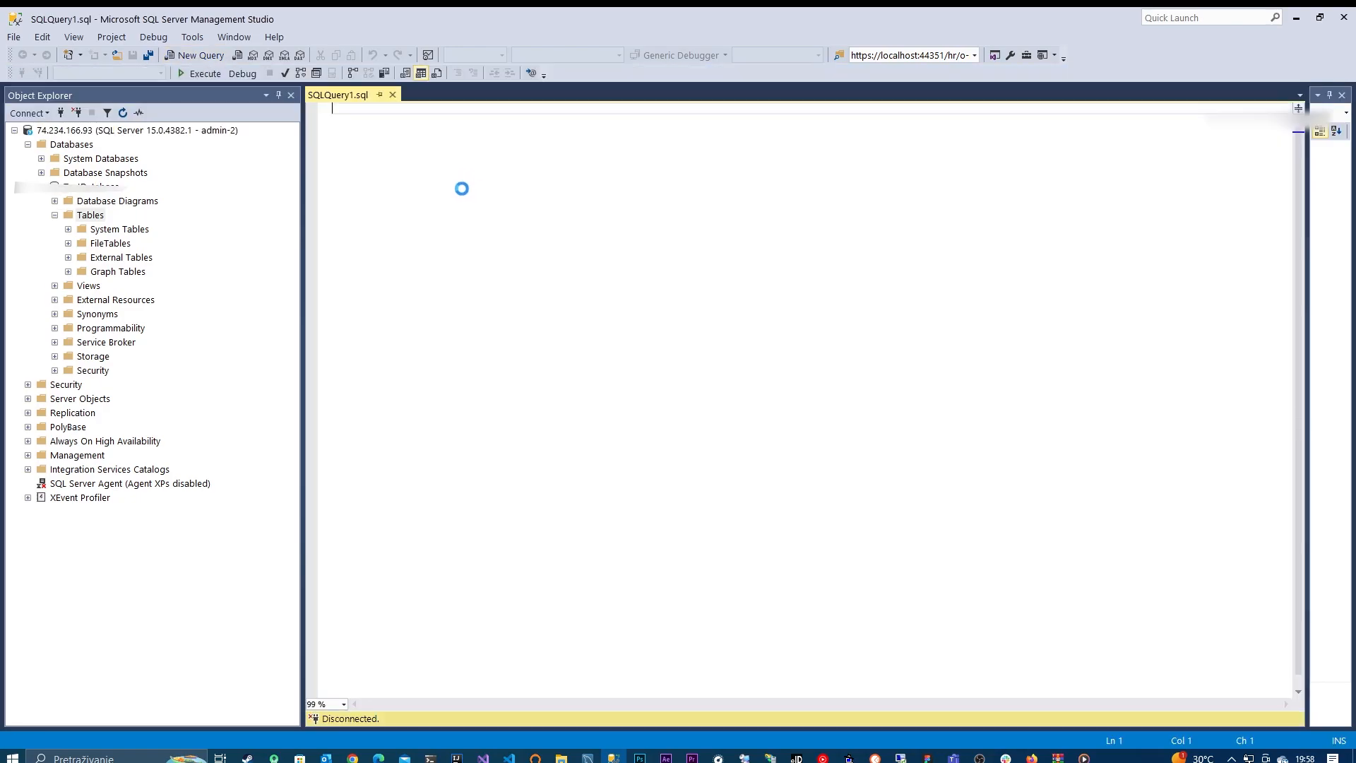
pyautogui.write('CREATE TABLE Employees (     EmployeeID INT PRIMARY KEY,     FirstName NVARCHAR(50),     LastName NVARCHAR(50) );')
pyautogui.press('F5')
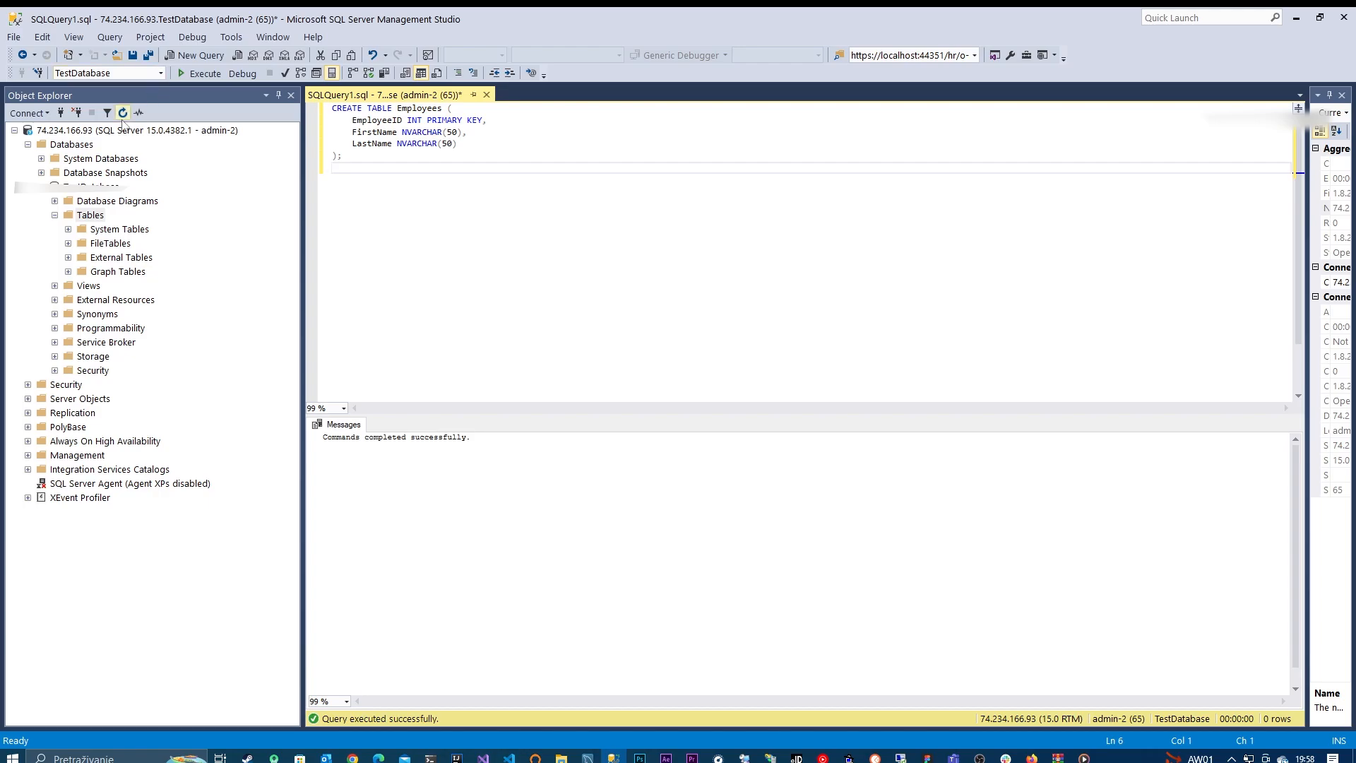
pyautogui.click(123, 113)
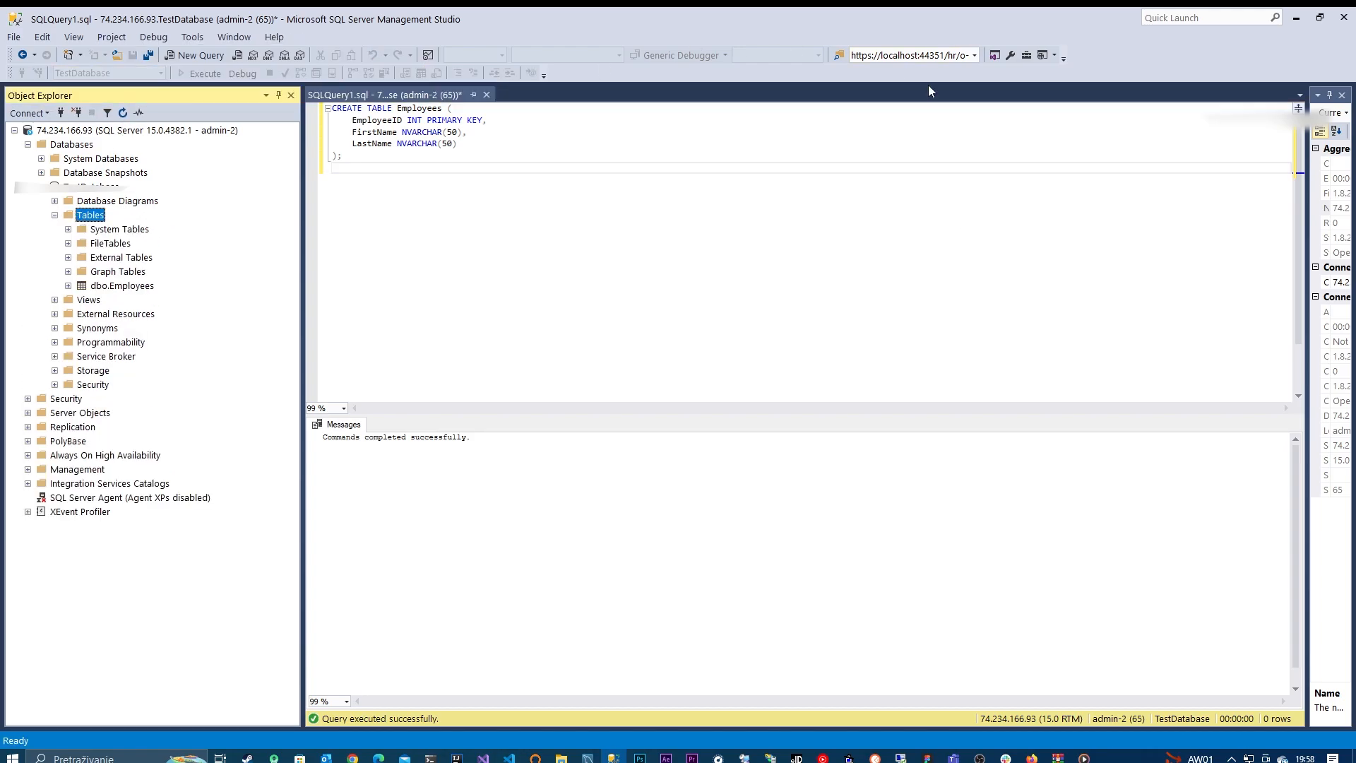
# Step: Return to the Import data page in the browser, retest the connection, and choose [Employees] as the table
pyautogui.click(353, 758)
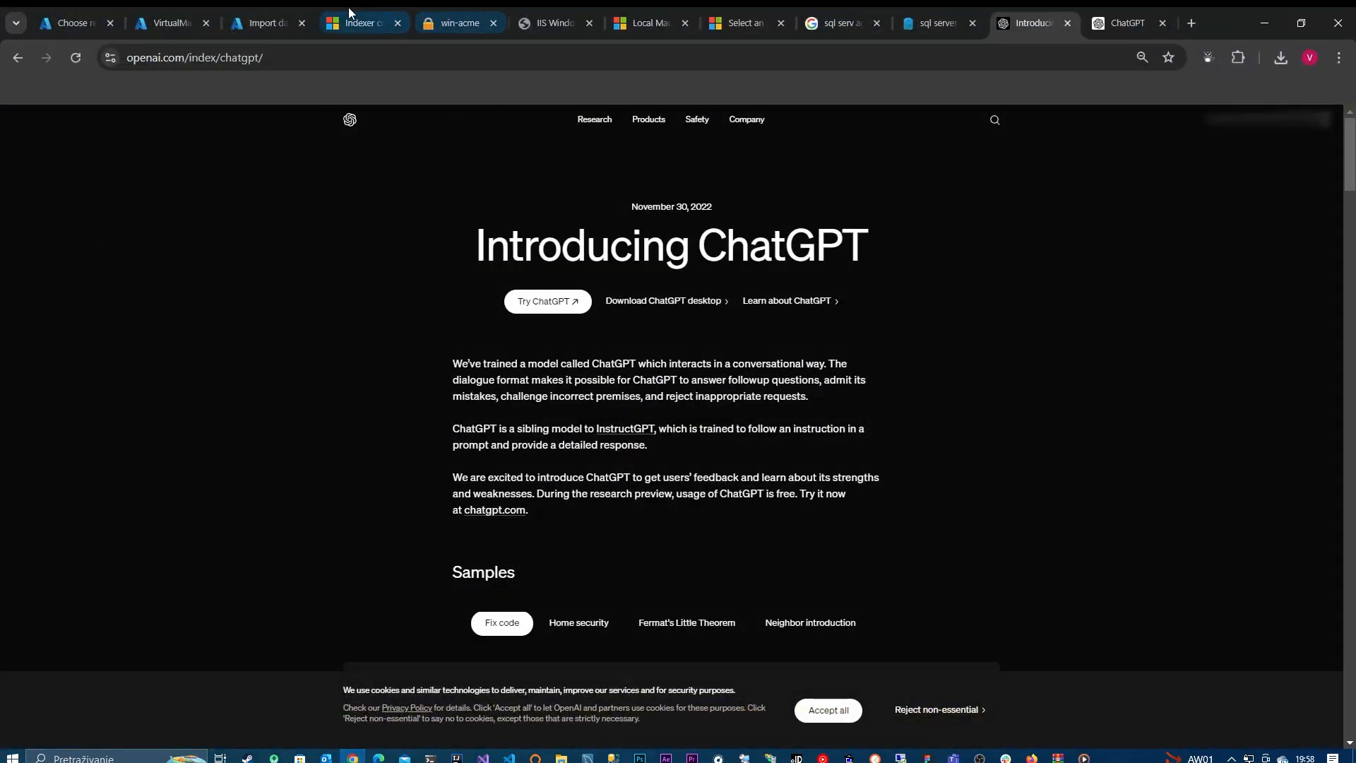
pyautogui.click(281, 11)
pyautogui.click(103, 497)
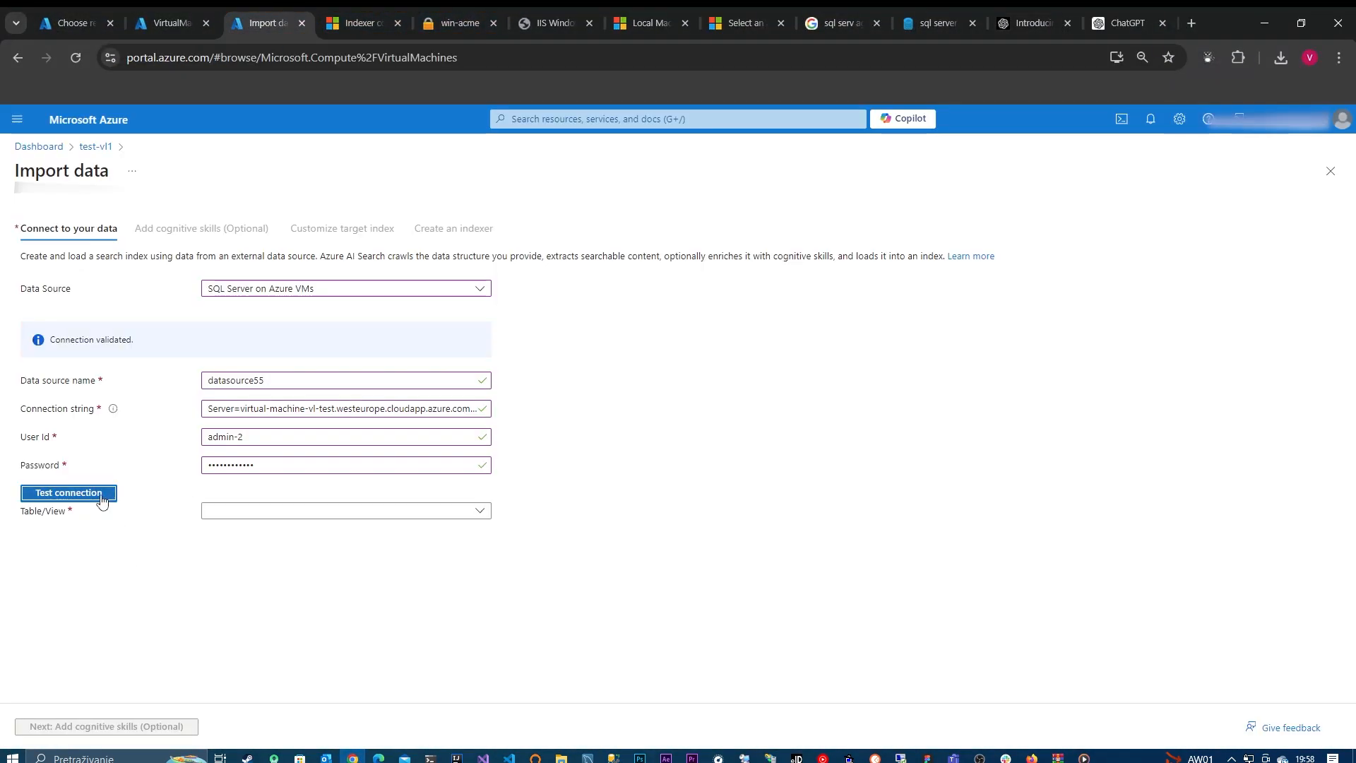
pyautogui.click(276, 513)
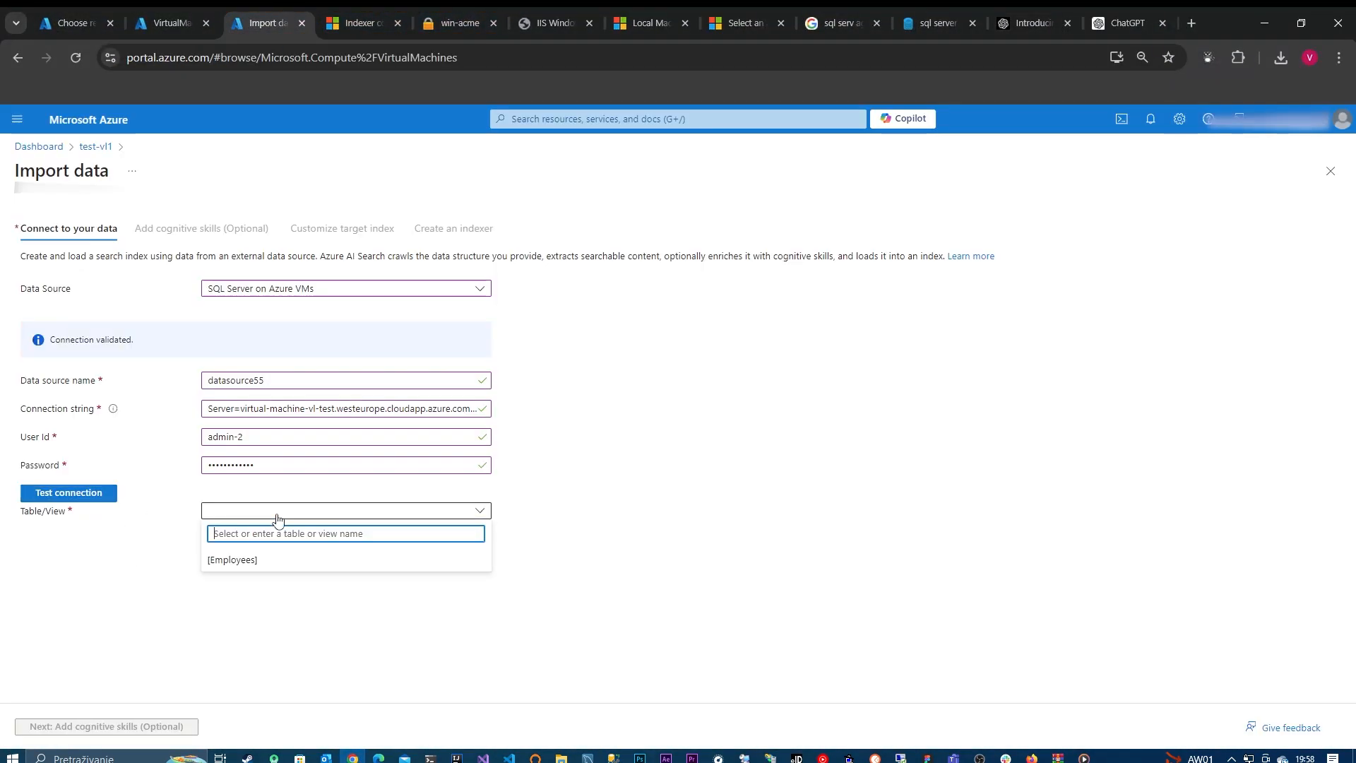
pyautogui.click(255, 562)
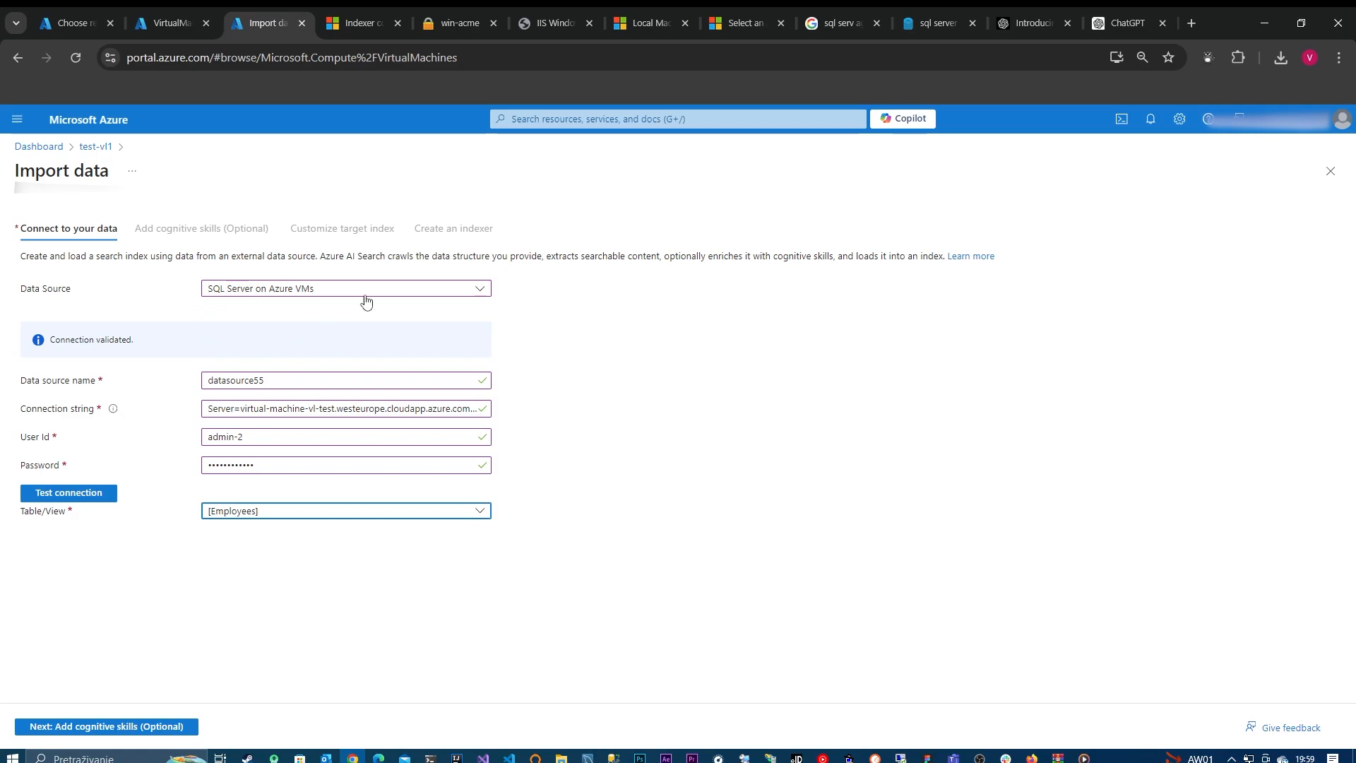
# Step: Skip the optional cognitive skills, proceed to the target index settings, and dismiss the browser's offer to save the password
pyautogui.click(170, 727)
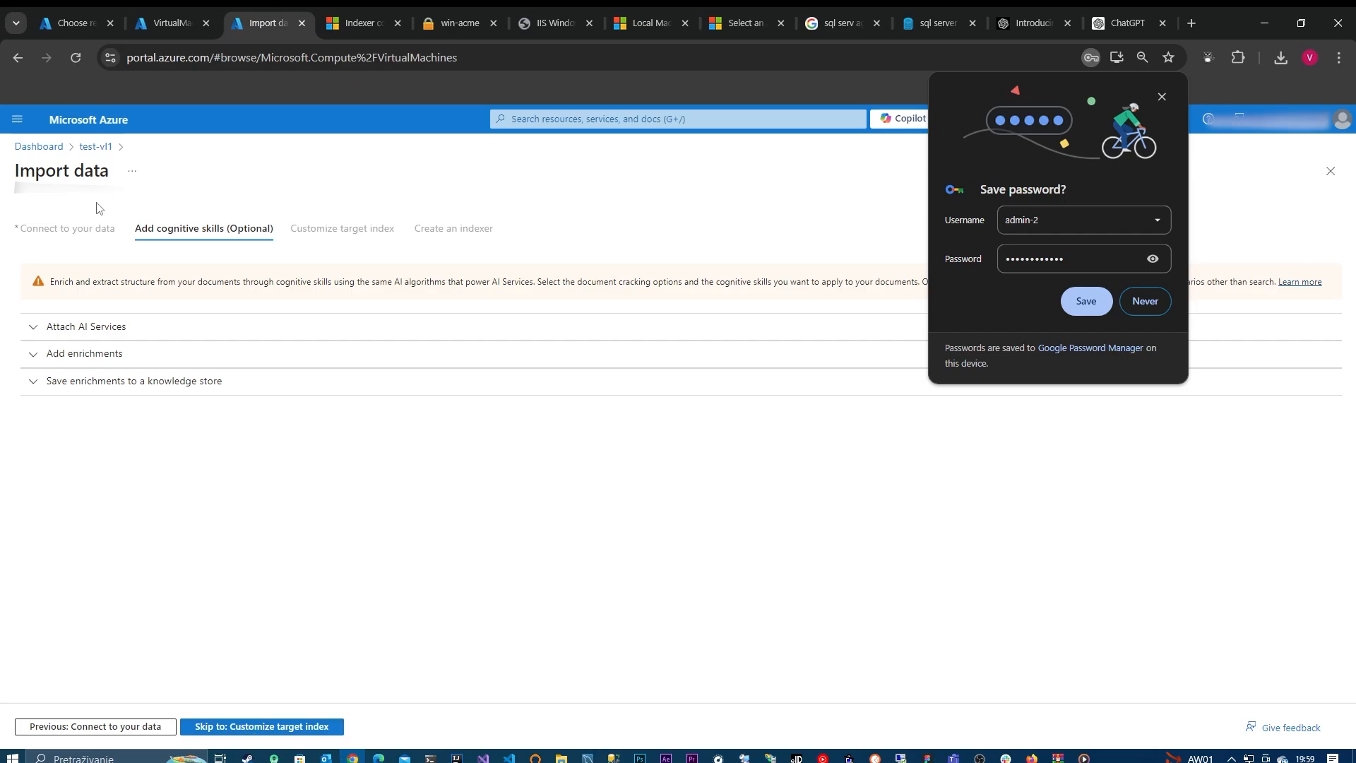
pyautogui.click(279, 725)
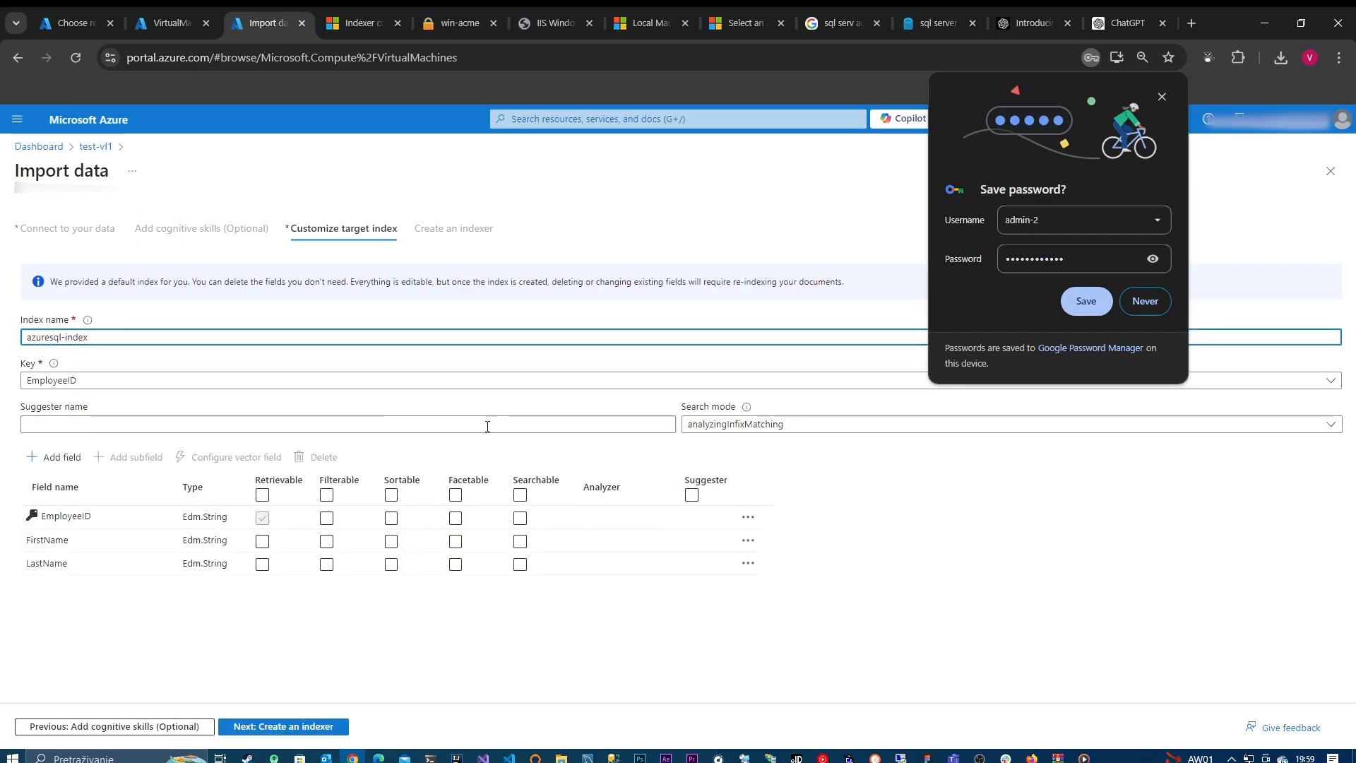
pyautogui.click(1162, 96)
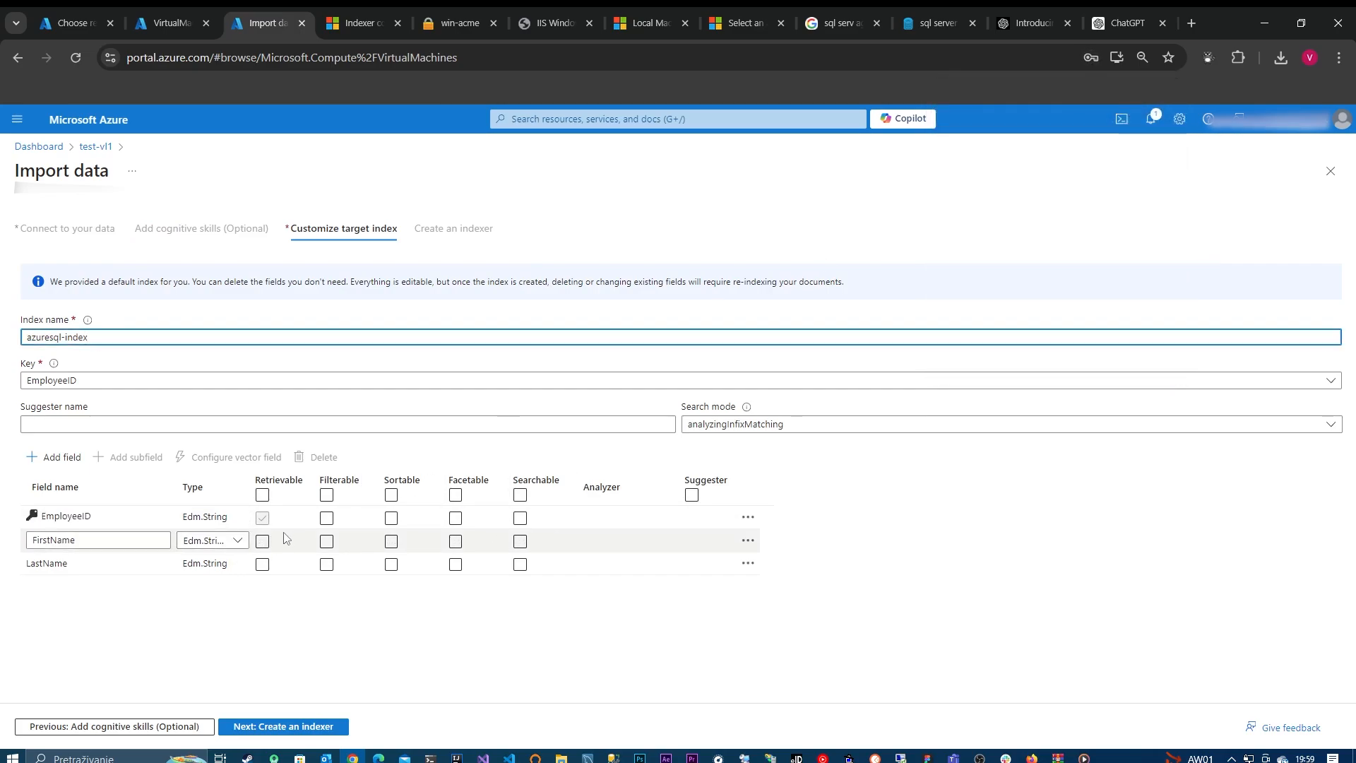
# Step: Make the FirstName field retrievable and filterable and LastName facetable, and submit the import with azuresql-indexer on the Once schedule
pyautogui.click(264, 543)
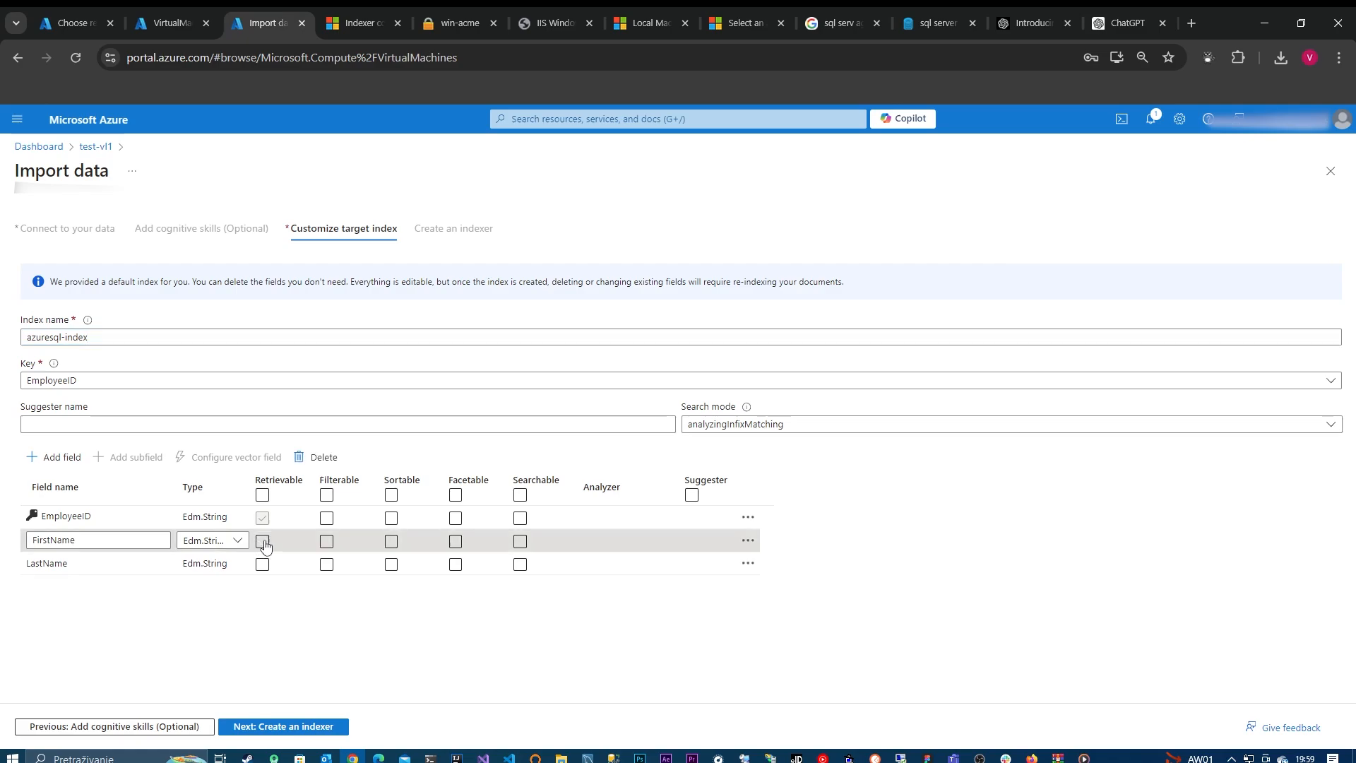
pyautogui.click(327, 542)
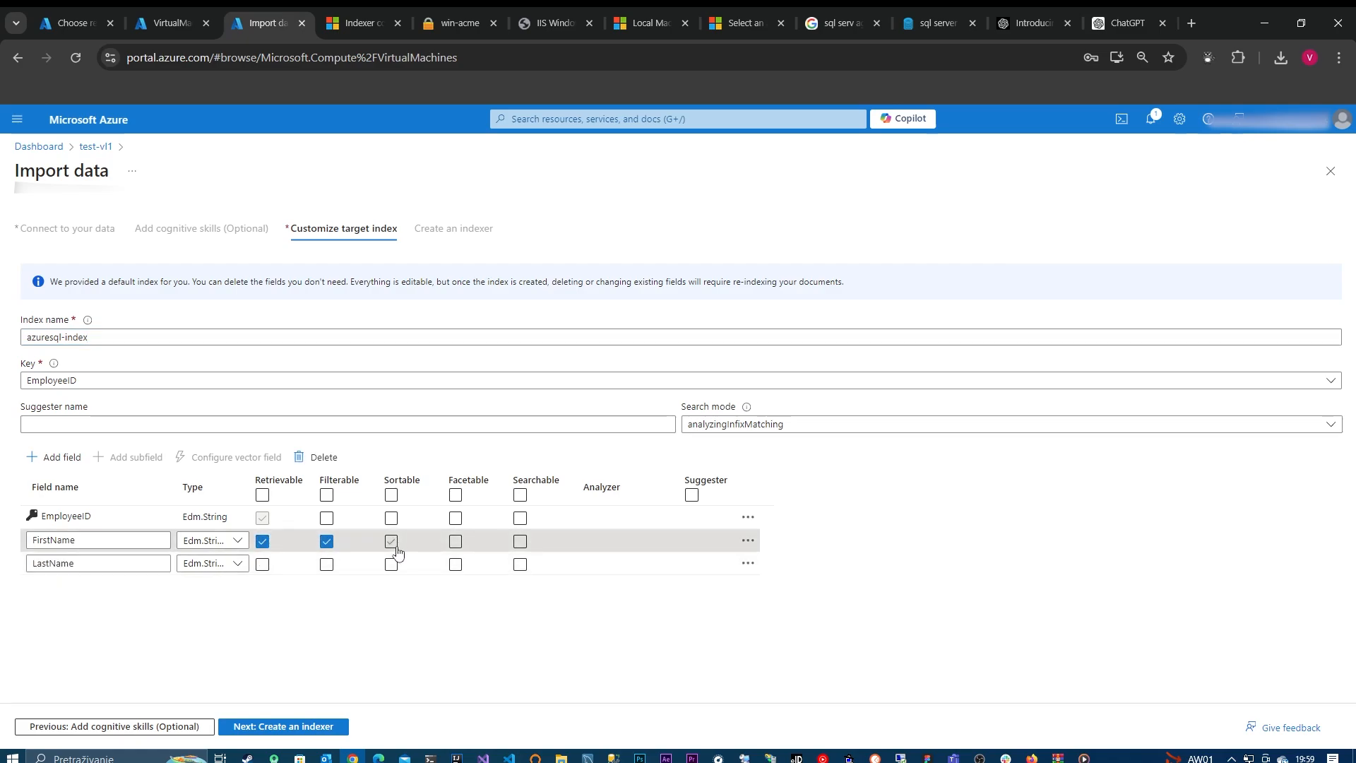
pyautogui.click(455, 564)
pyautogui.click(302, 725)
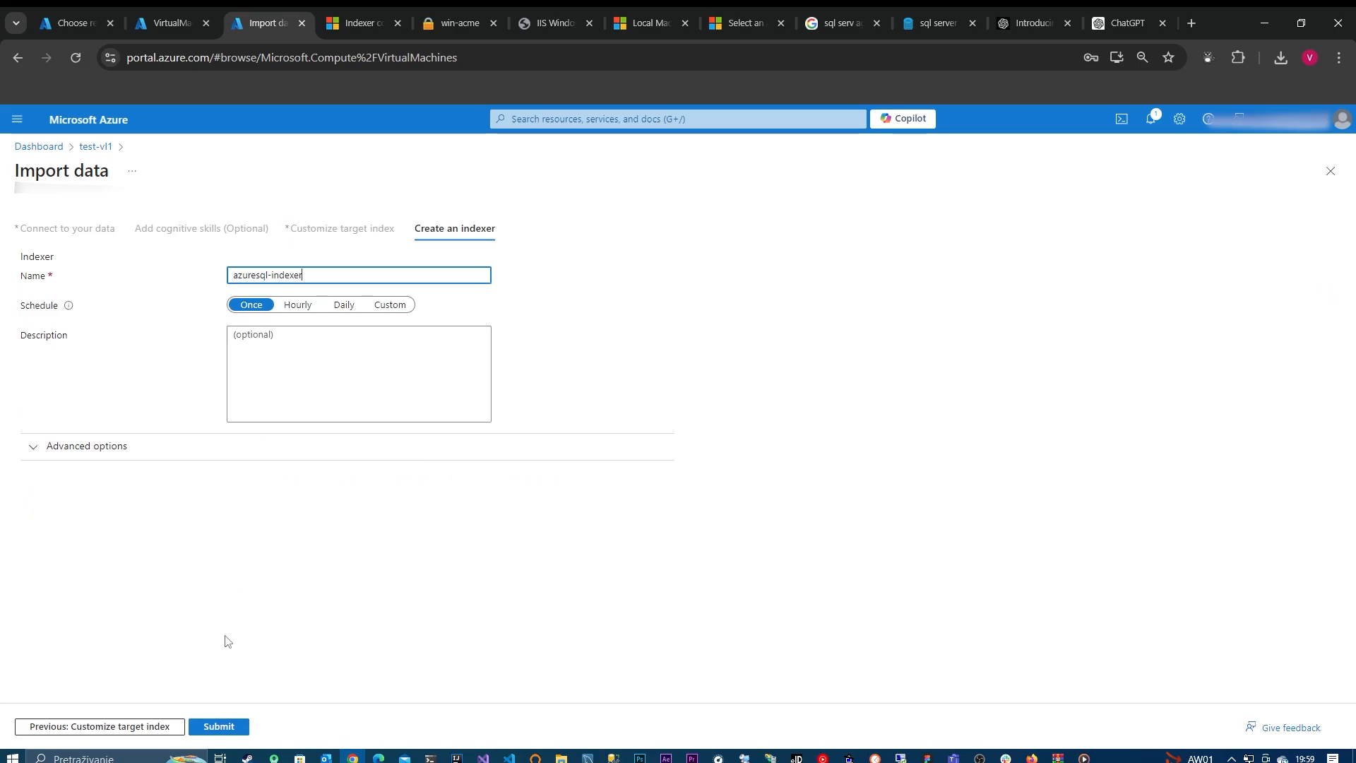
pyautogui.click(239, 728)
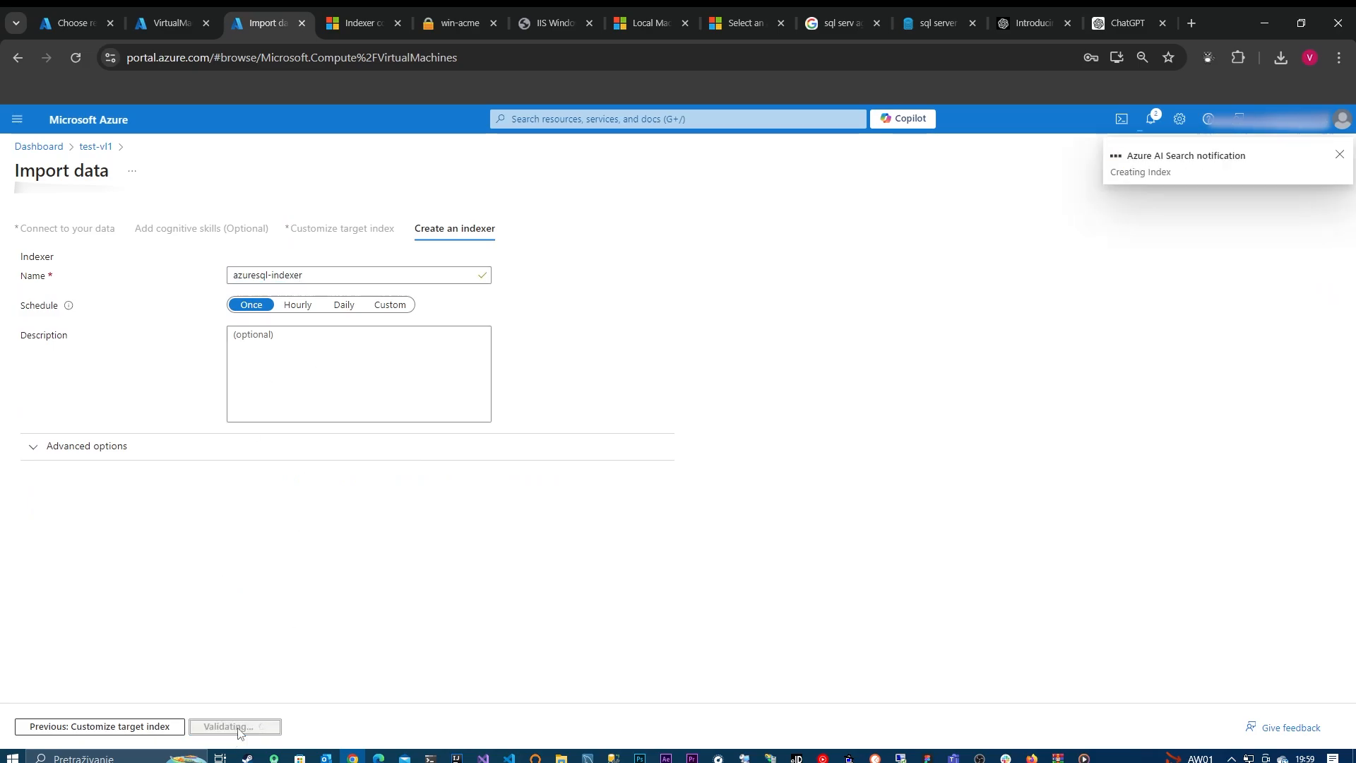